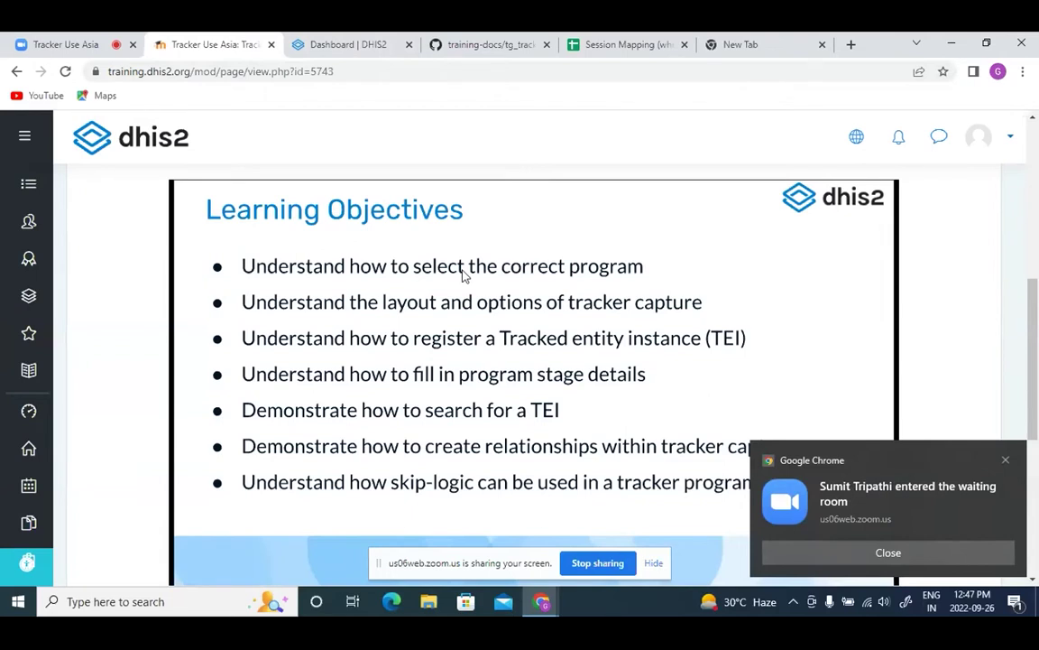
From the Dashboard tab, search the DHIS2 apps menu for 'track' to find Tracker Capture
left_click(345, 42)
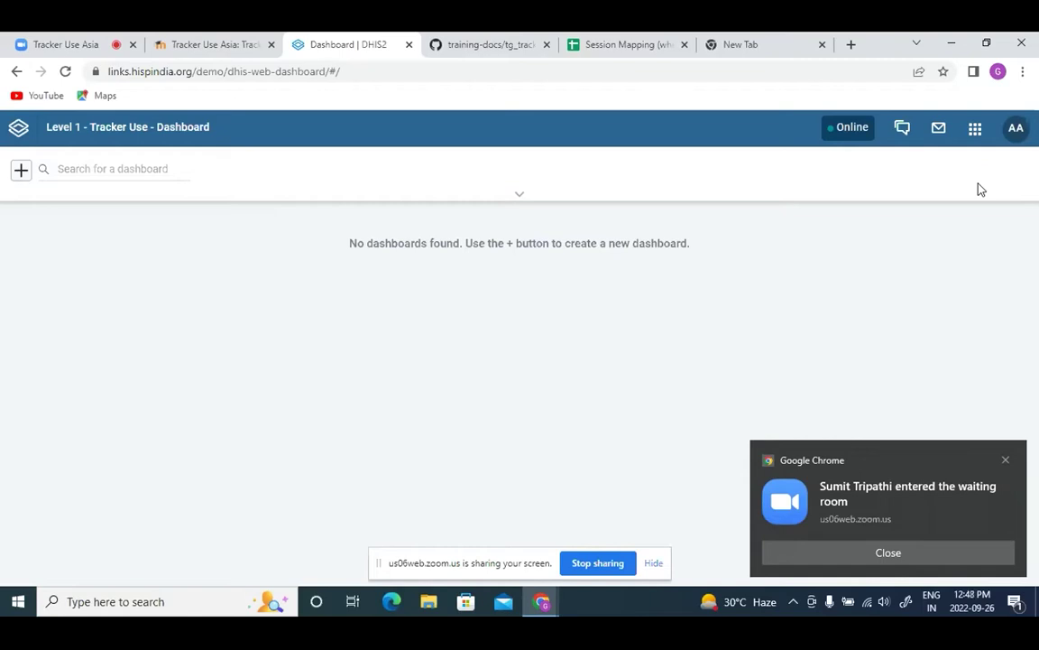
left_click(978, 135)
type("track")
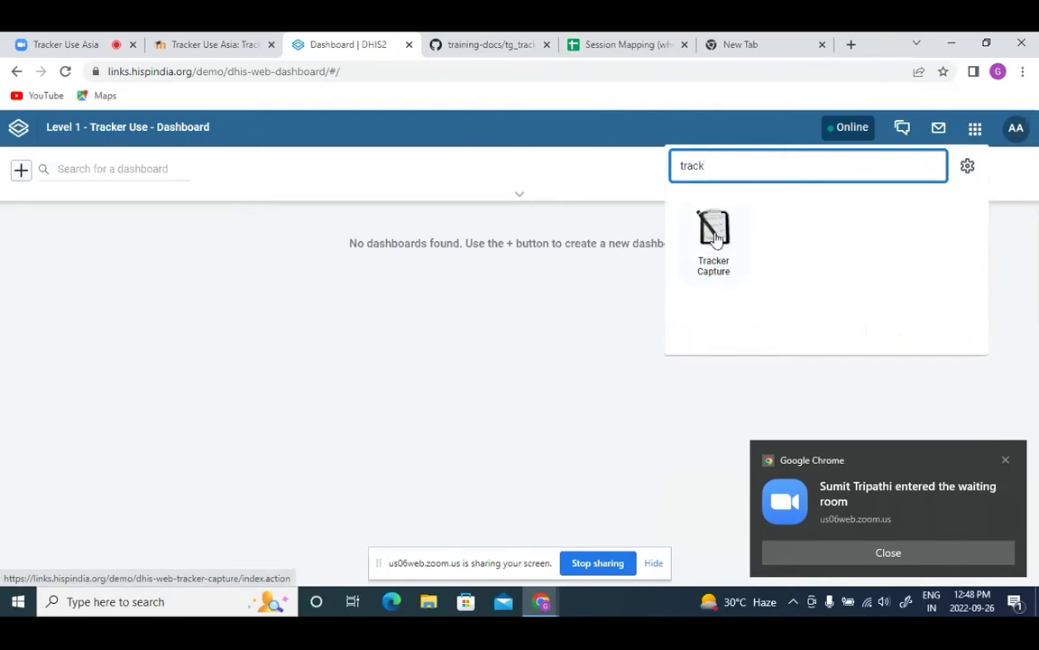
Launch Tracker Capture and select CHW Mahosot under Lao PDR > 01 Vientiane Capital > 0001 CH Mahosot
left_click(714, 233)
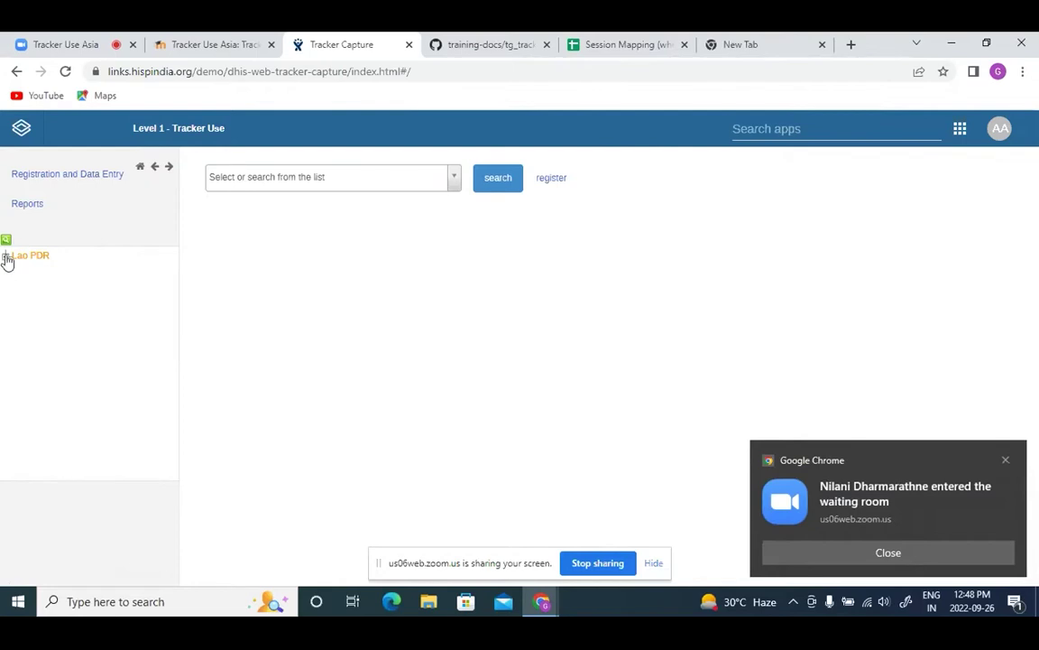
left_click(6, 260)
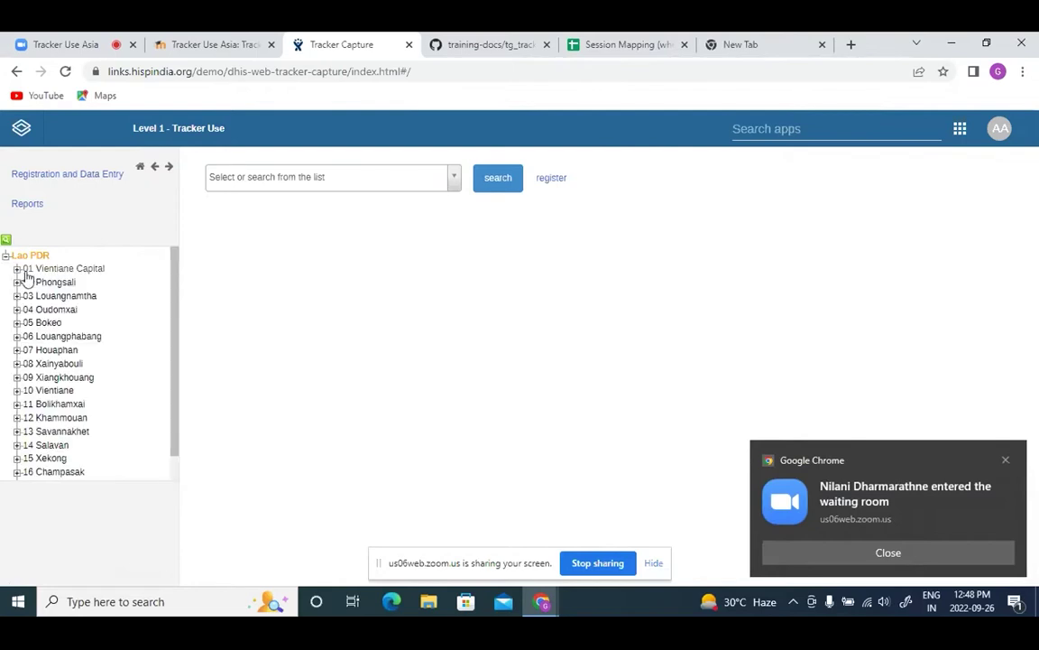
left_click(17, 270)
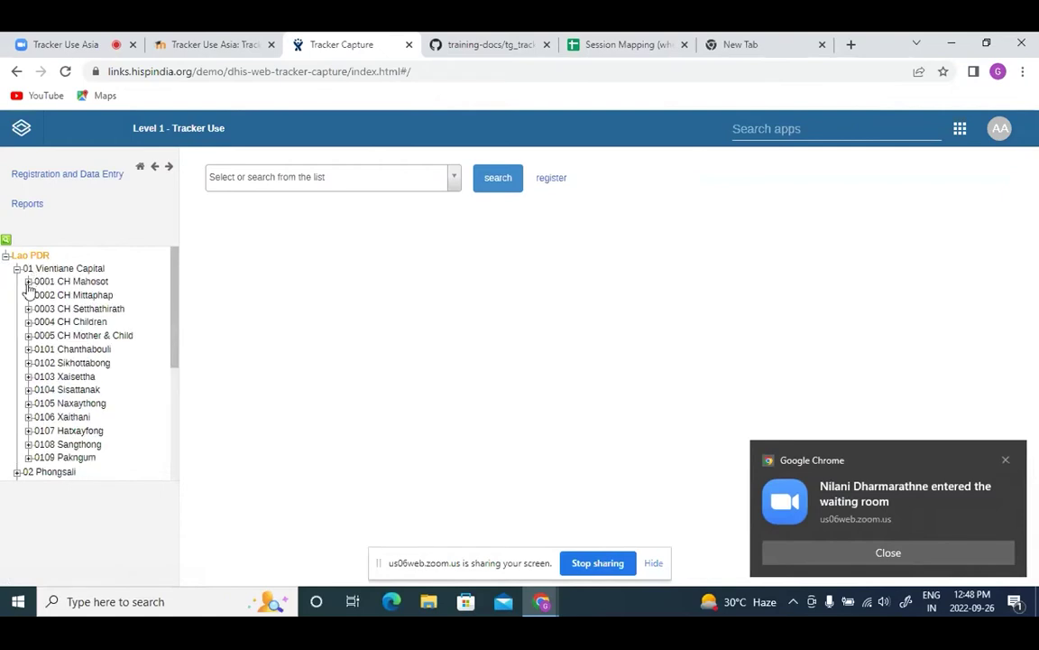
left_click(28, 282)
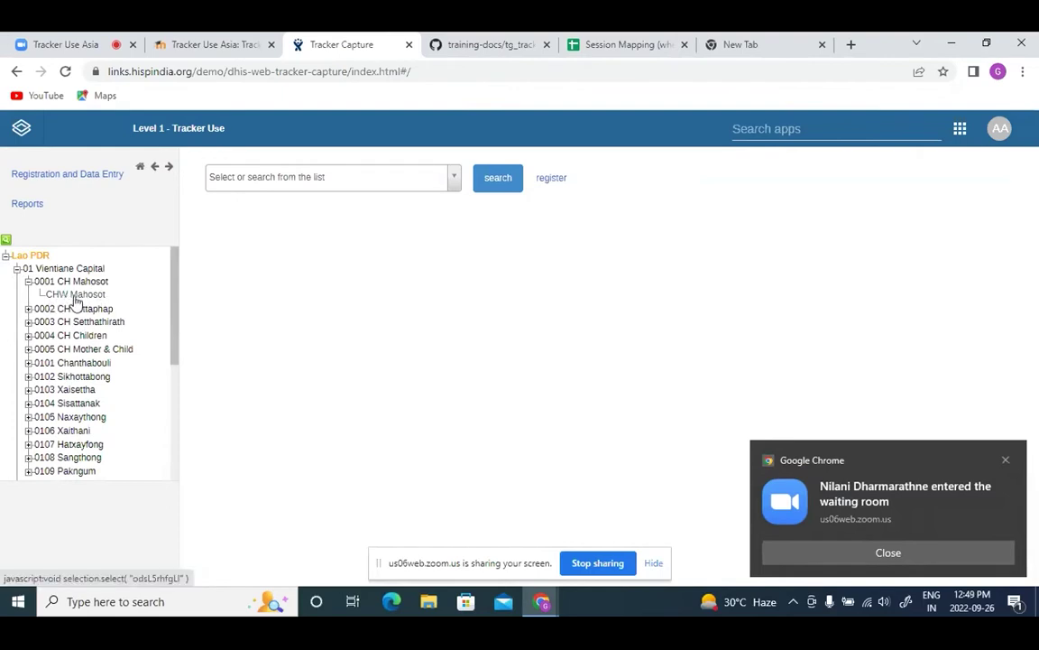
left_click(75, 298)
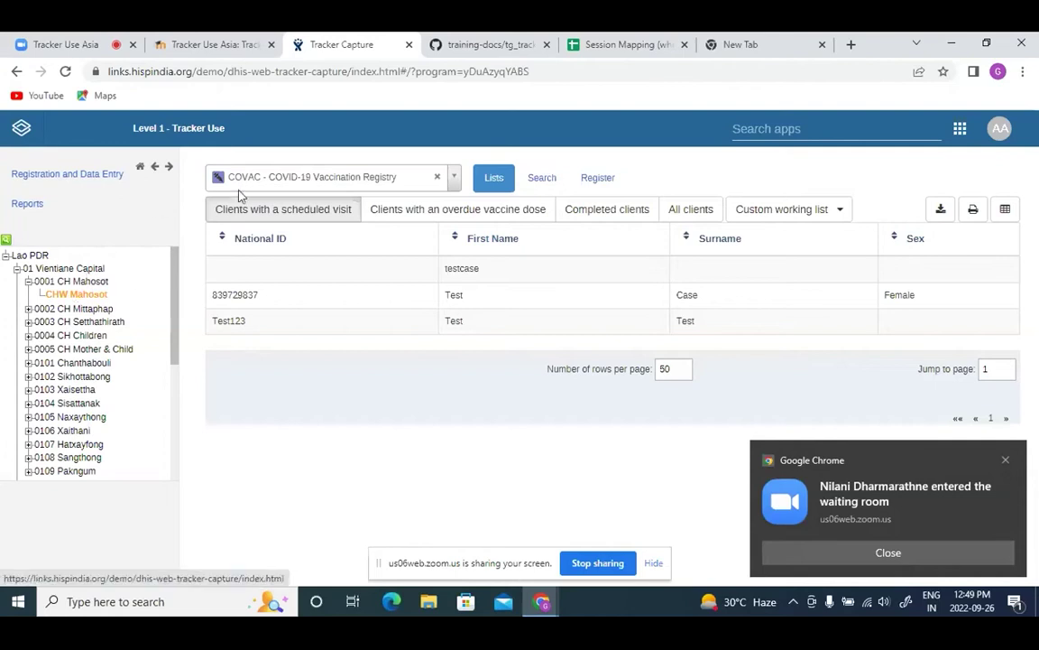
Keep the COVAC registry program, dismiss the notification, and view the overdue-dose and Completed clients lists
left_click(454, 175)
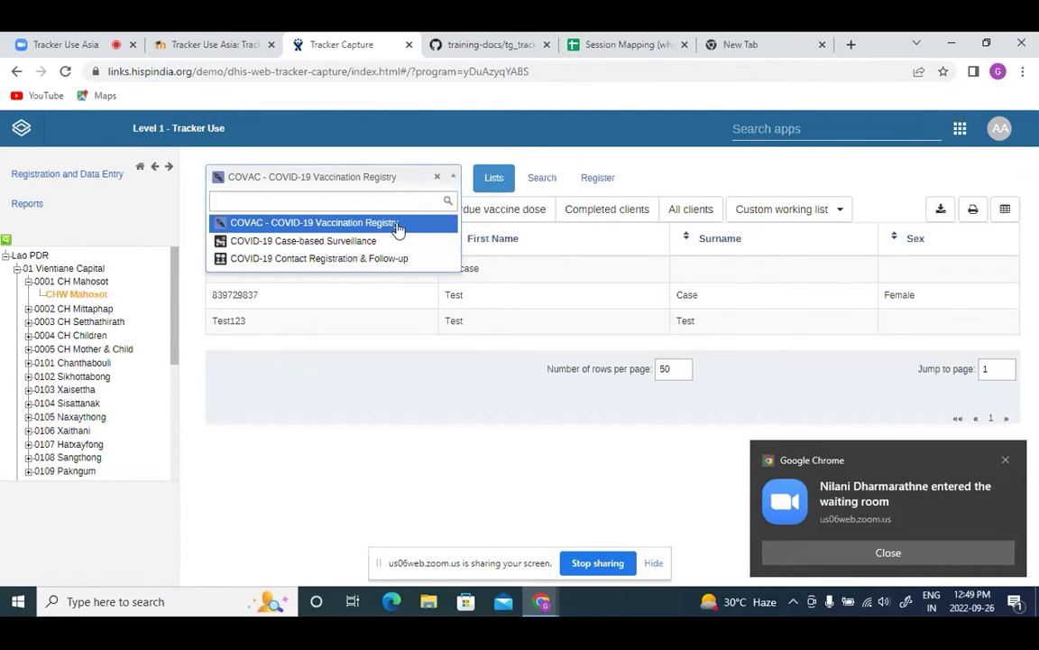
left_click(398, 229)
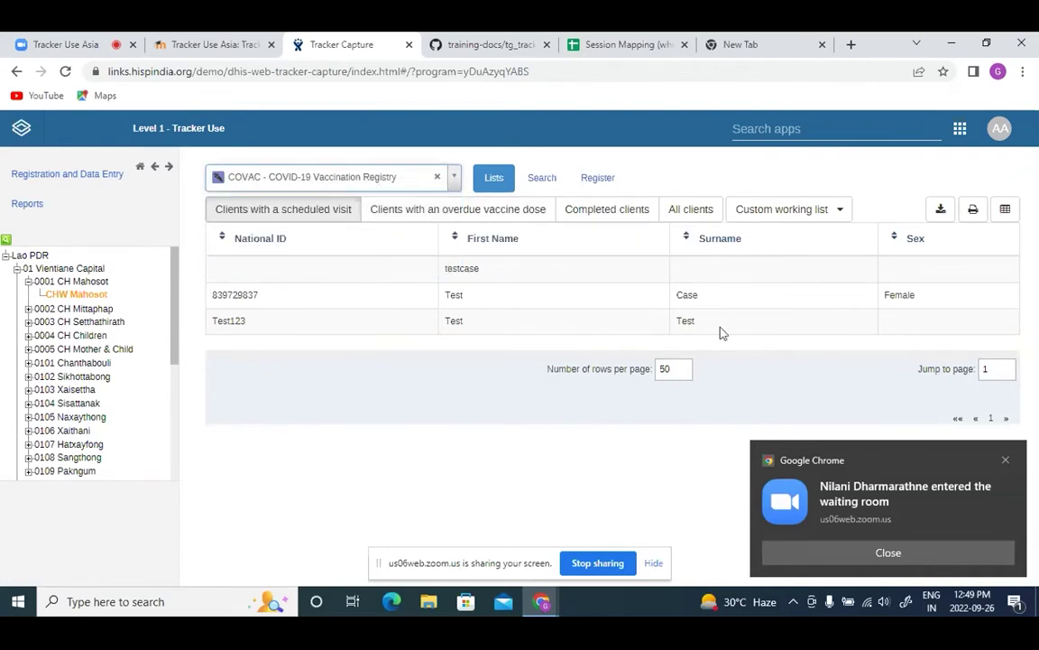
left_click(1006, 463)
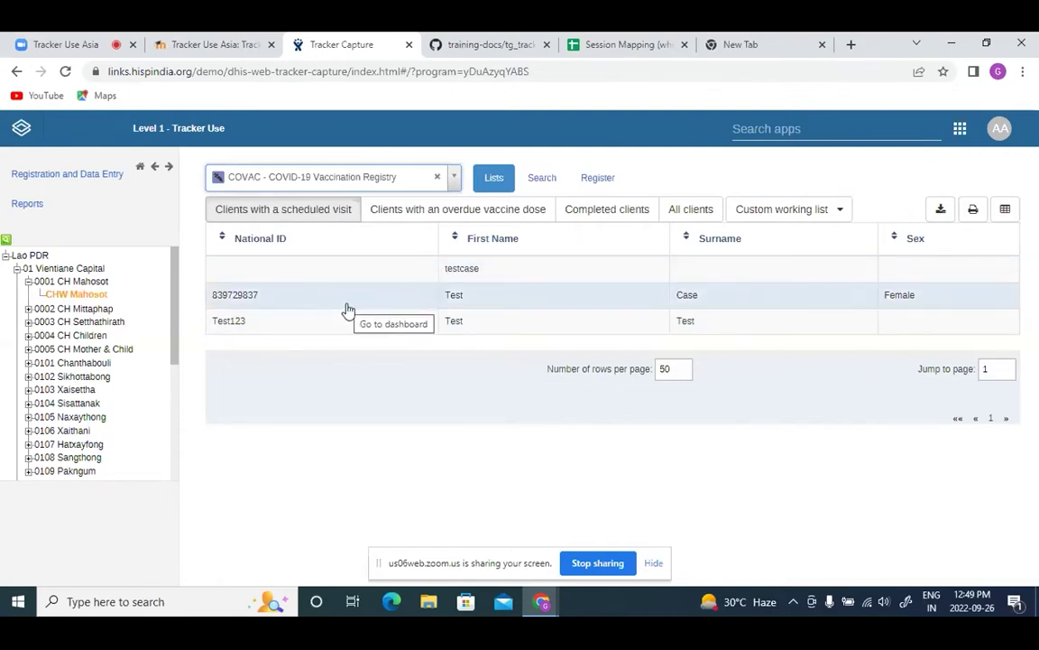
left_click(464, 216)
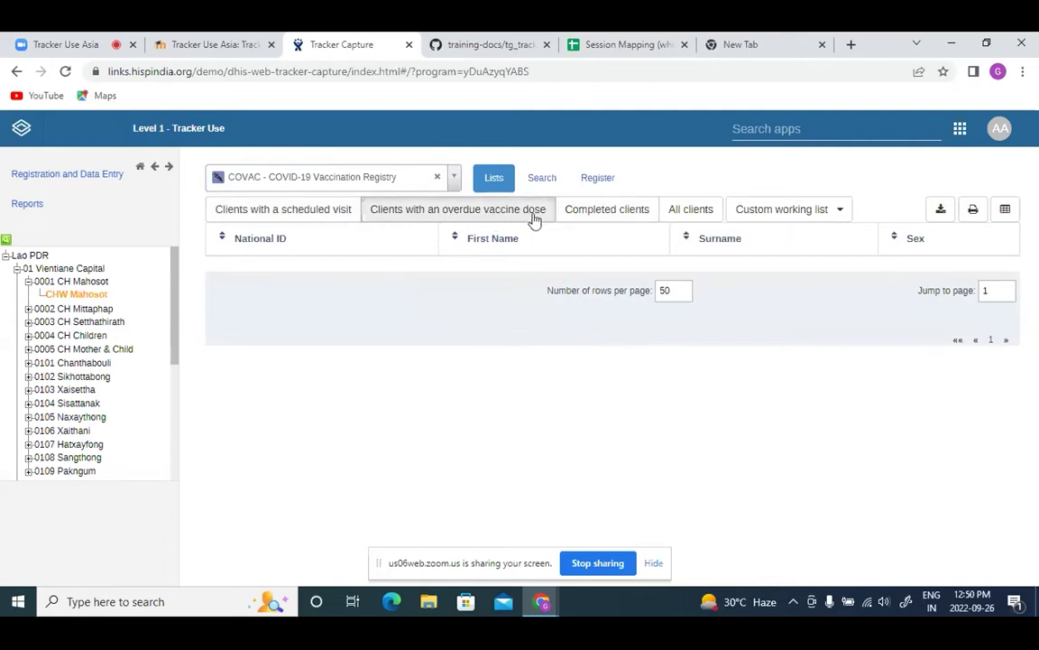
left_click(607, 211)
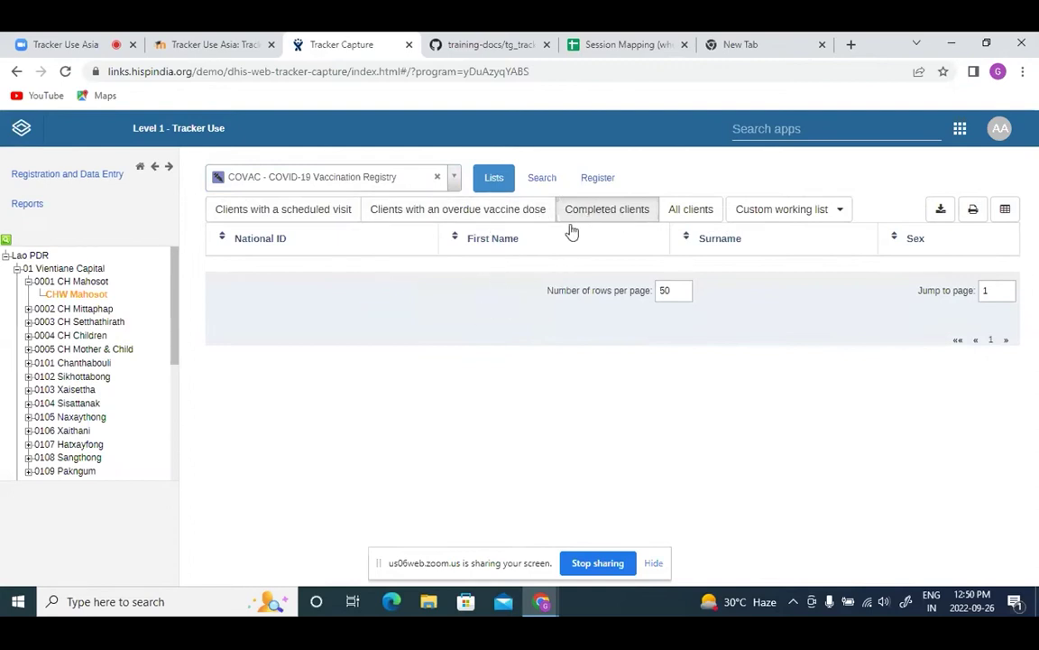
Switch to the All clients working list for CHW Mahosot and scroll through it
left_click(692, 216)
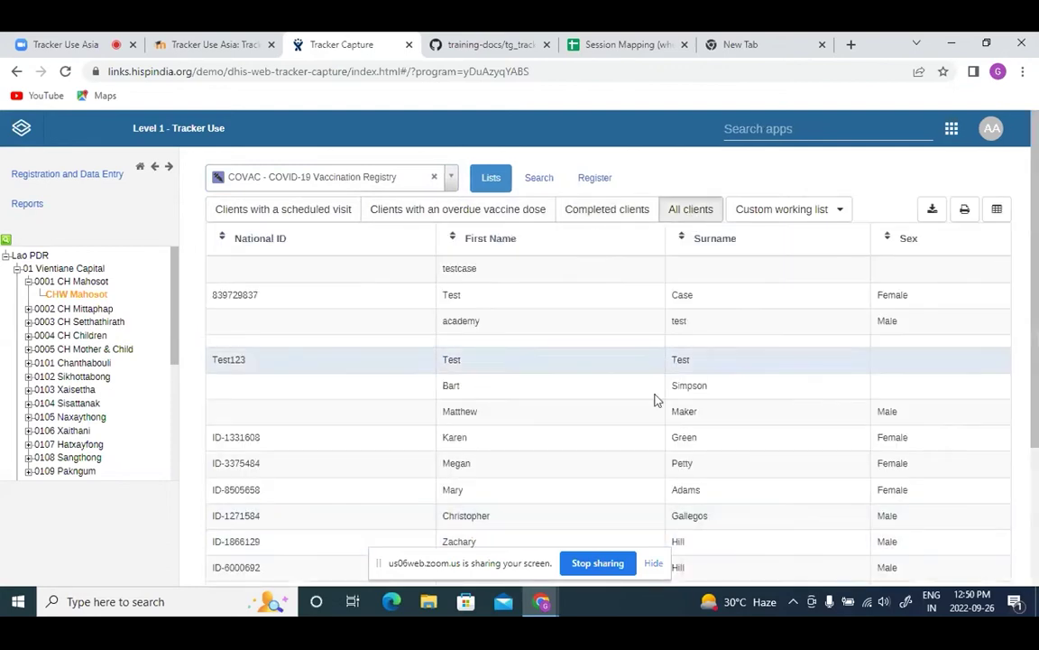
left_click_drag(1037, 265, 1038, 426)
scroll(1038, 407, "up", 4)
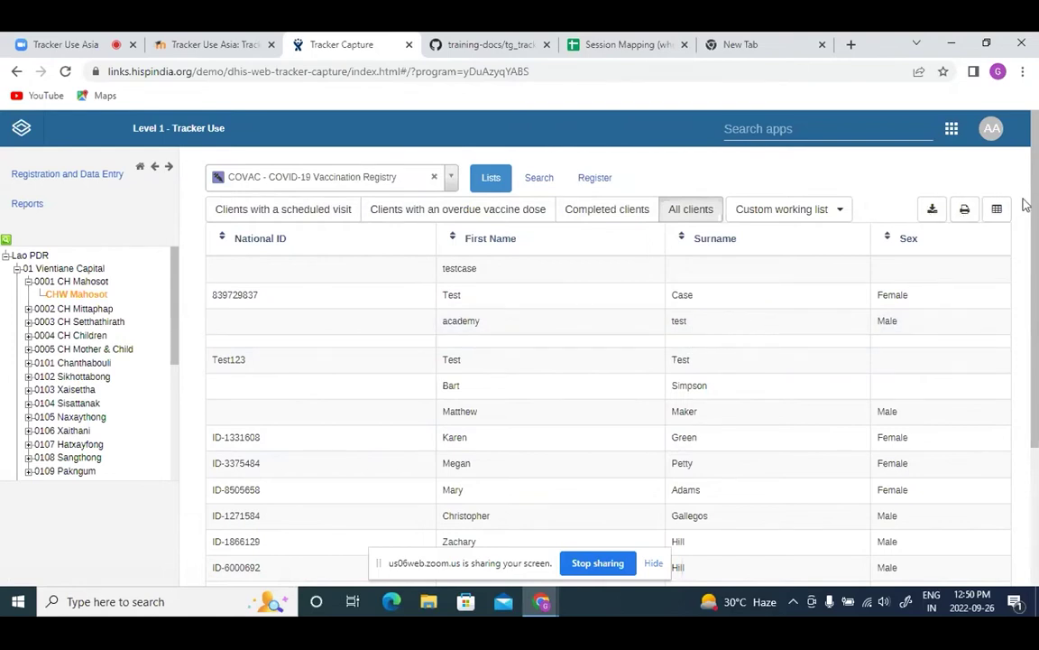
Check the list's download formats, then open and cancel a print preview of the client list
left_click(933, 211)
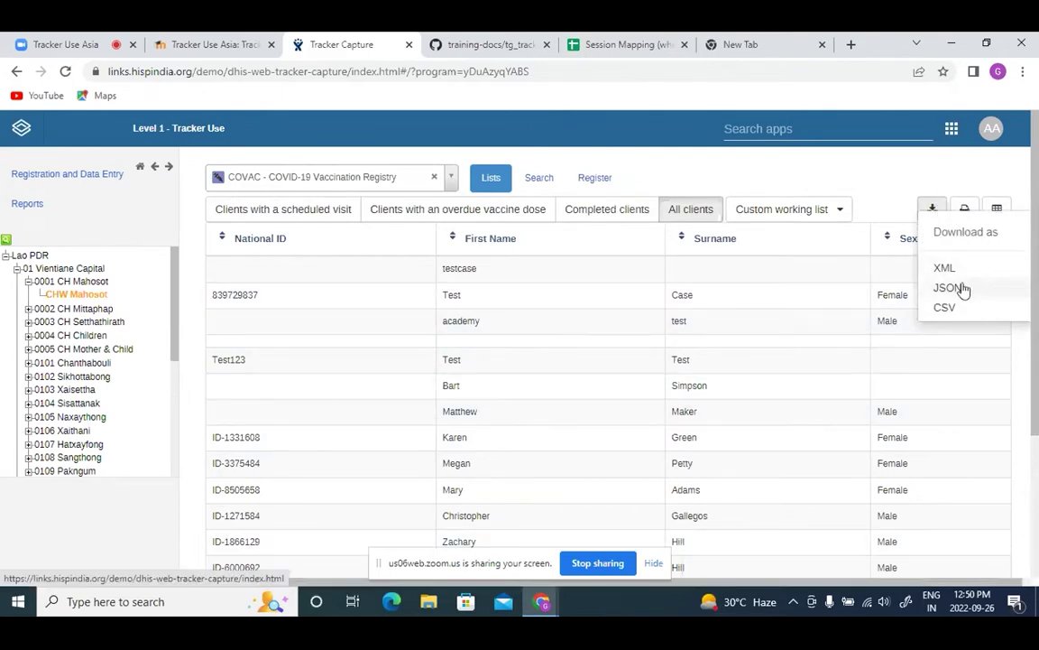
left_click(966, 210)
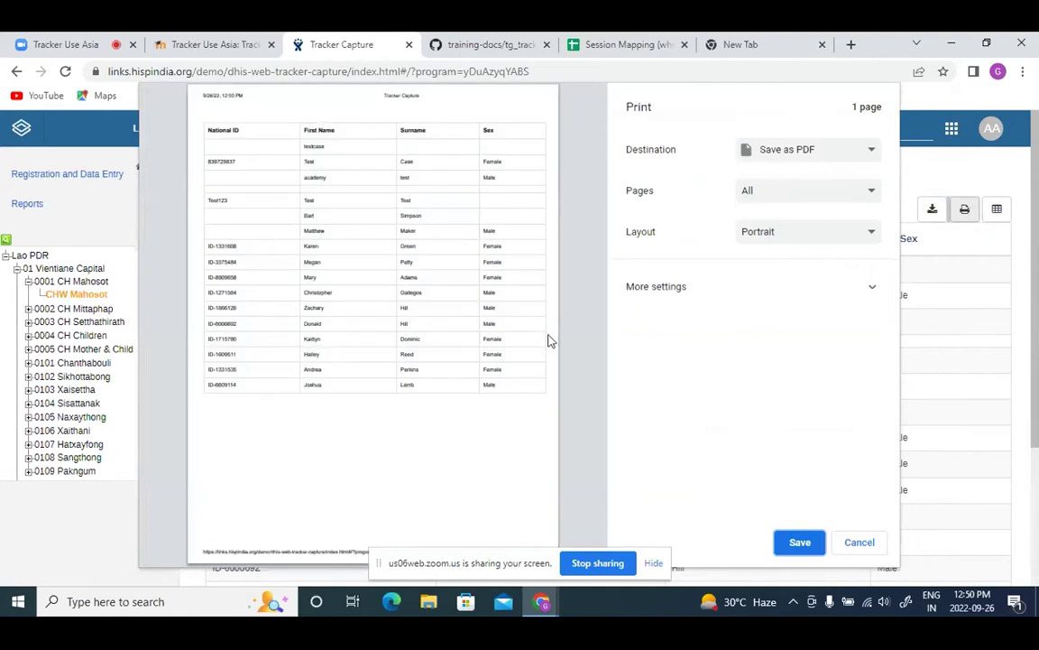
left_click(872, 543)
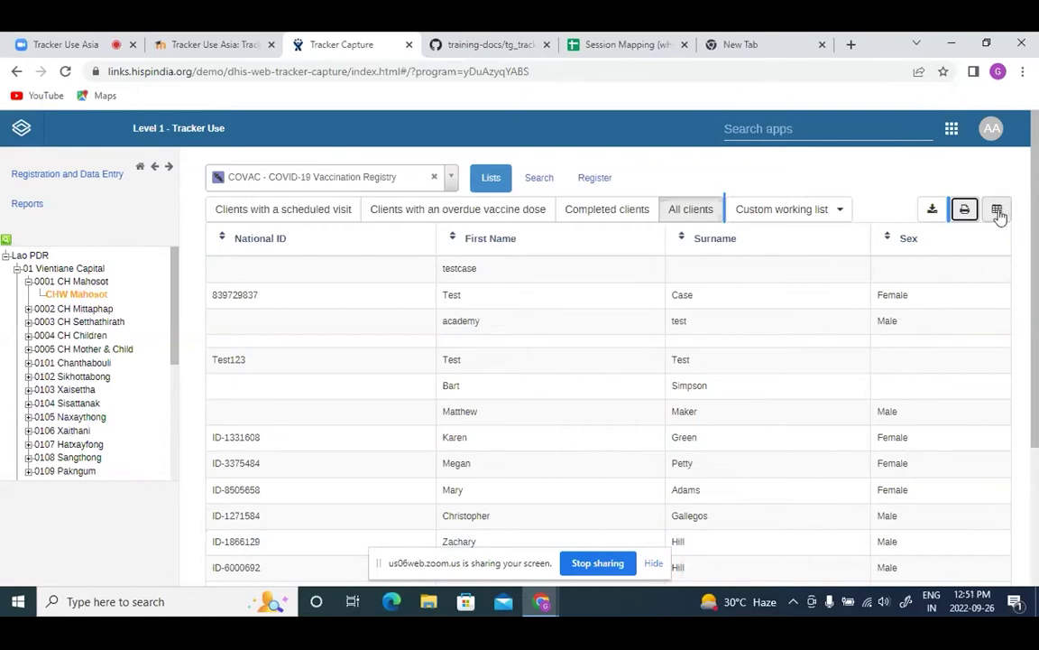
Tick Registering unit in the column chooser so each client shows CHW Mahosot
left_click(998, 211)
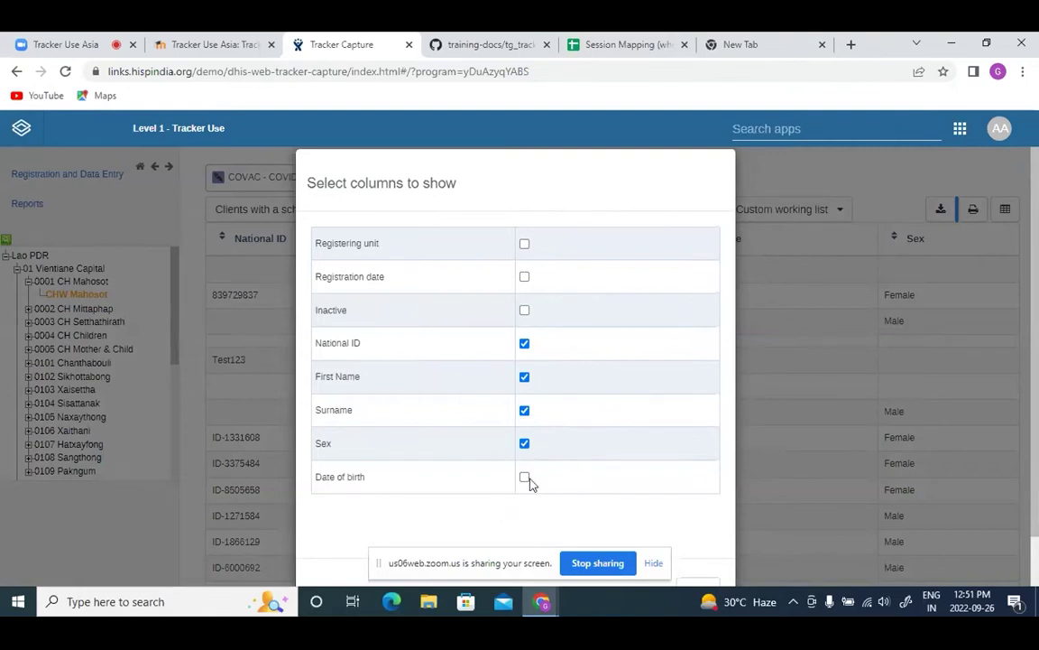
left_click(525, 244)
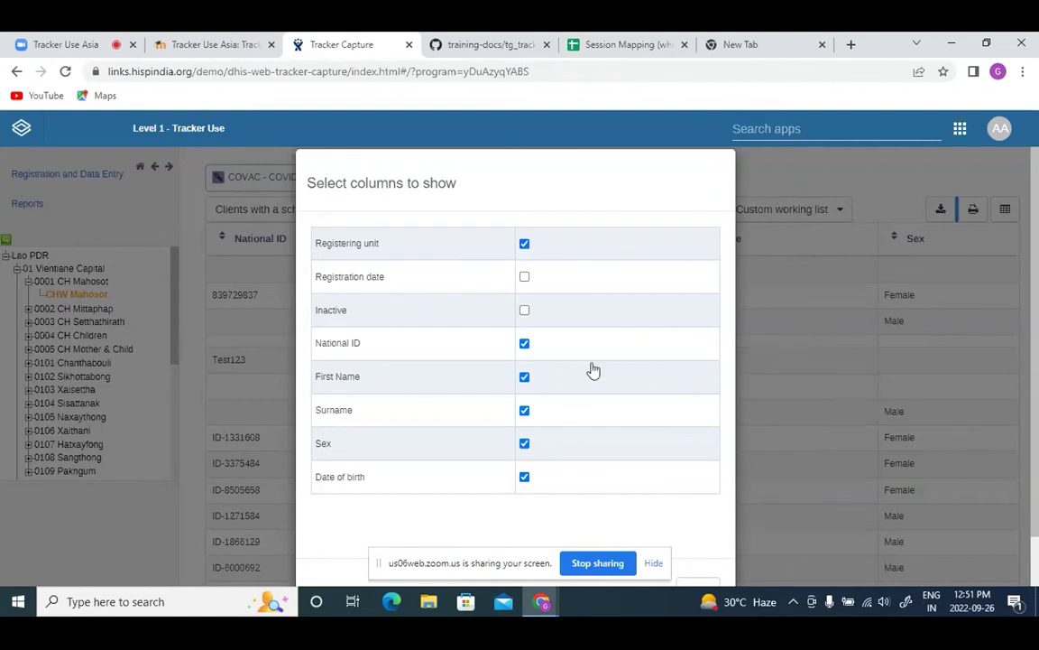
left_click(704, 587)
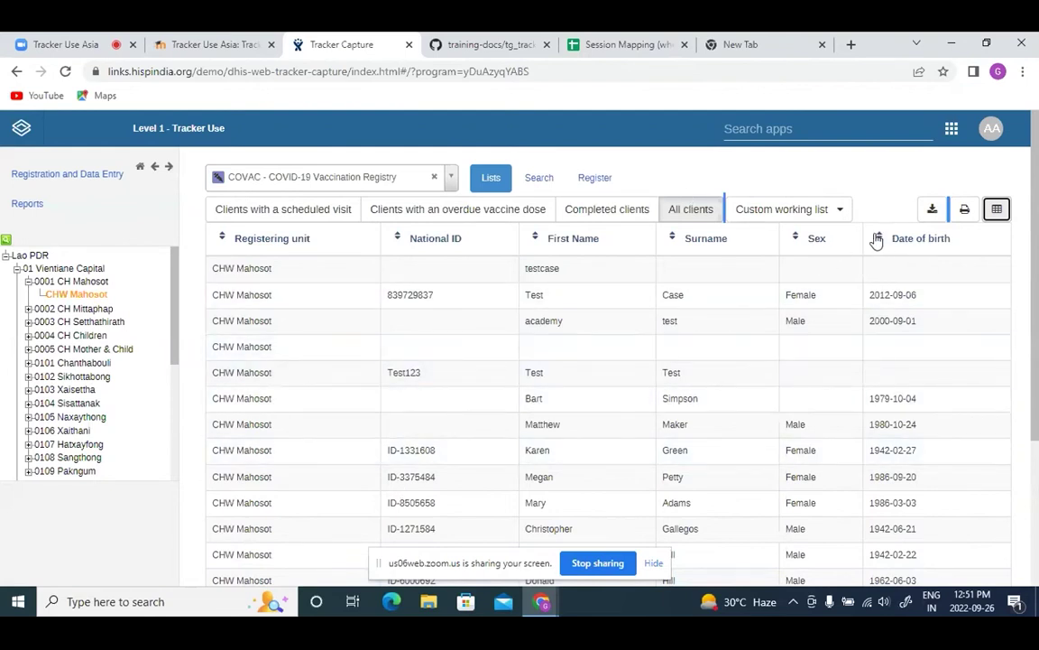
Sort the client list by First Name, then Surname, and finally by National ID ascending
left_click(535, 238)
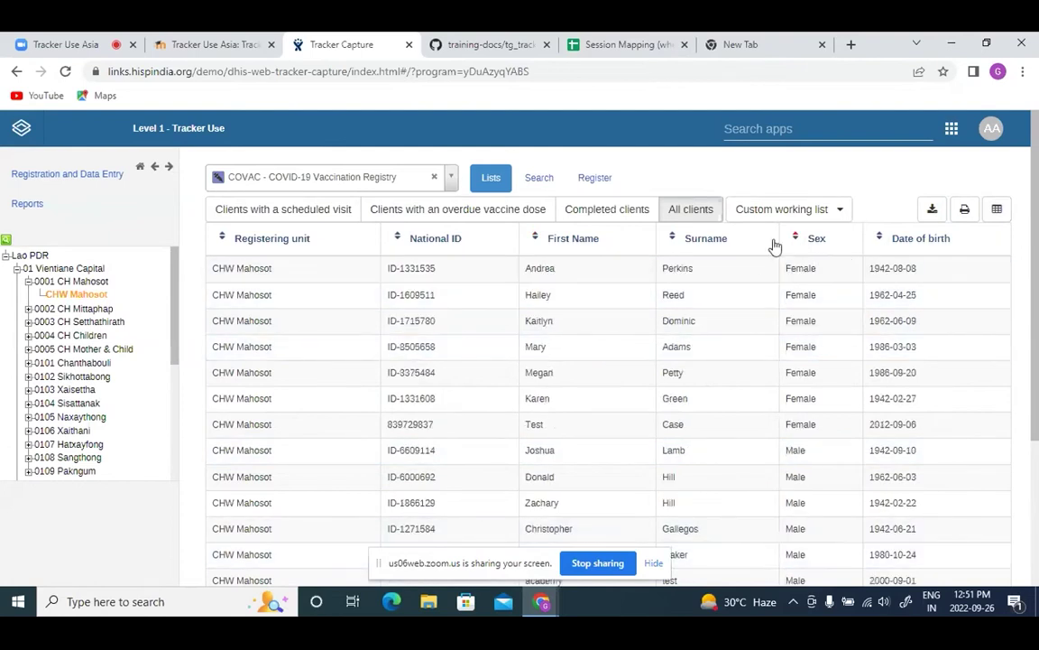
left_click(672, 240)
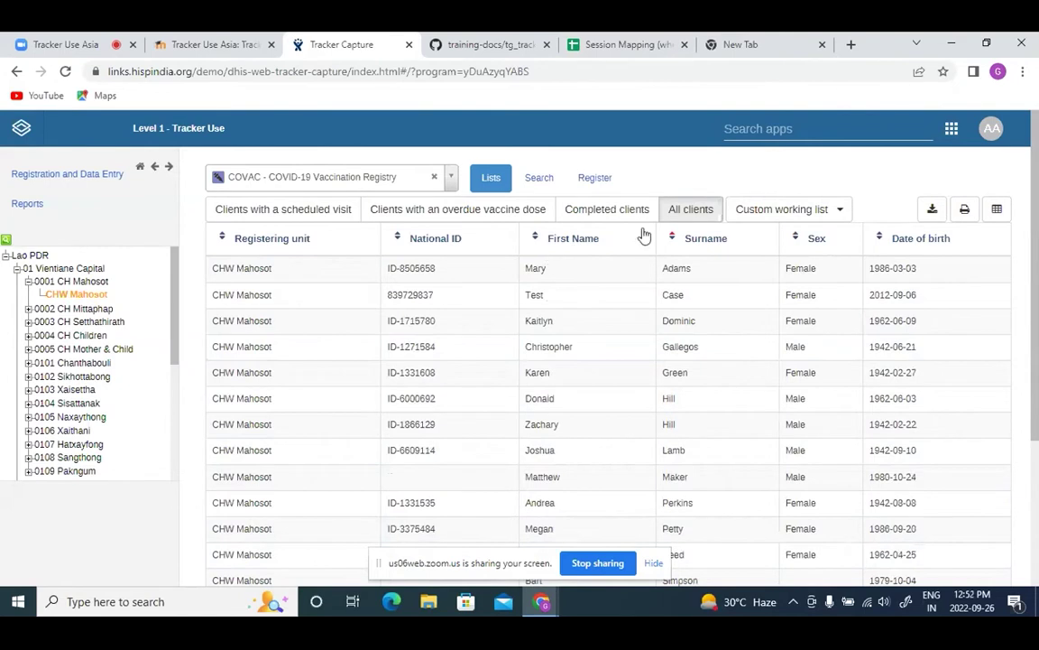
left_click(399, 239)
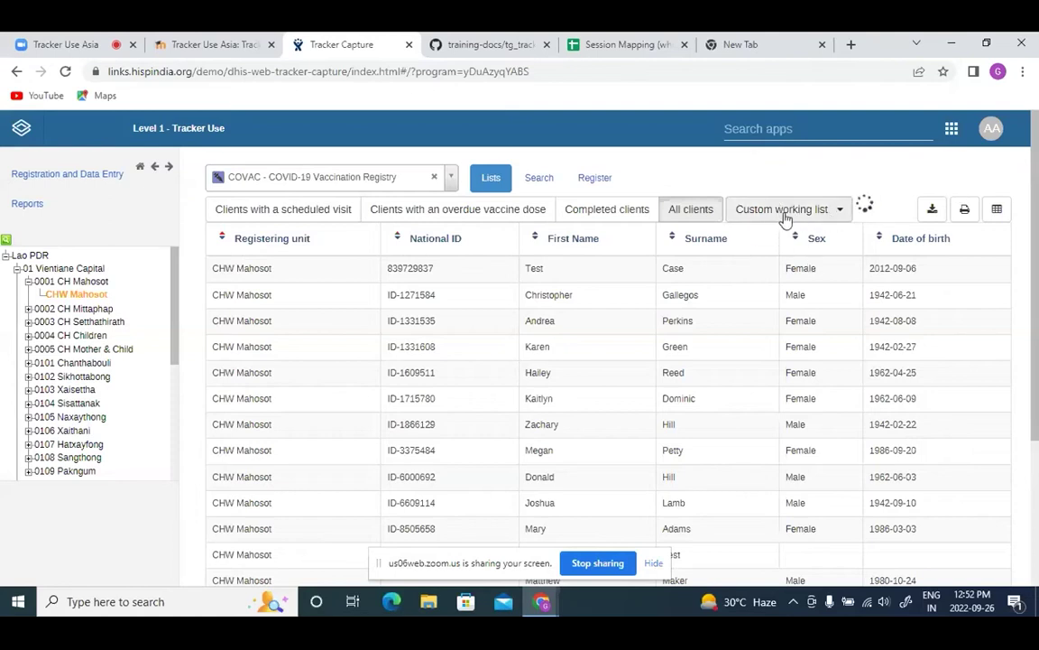
left_click(834, 213)
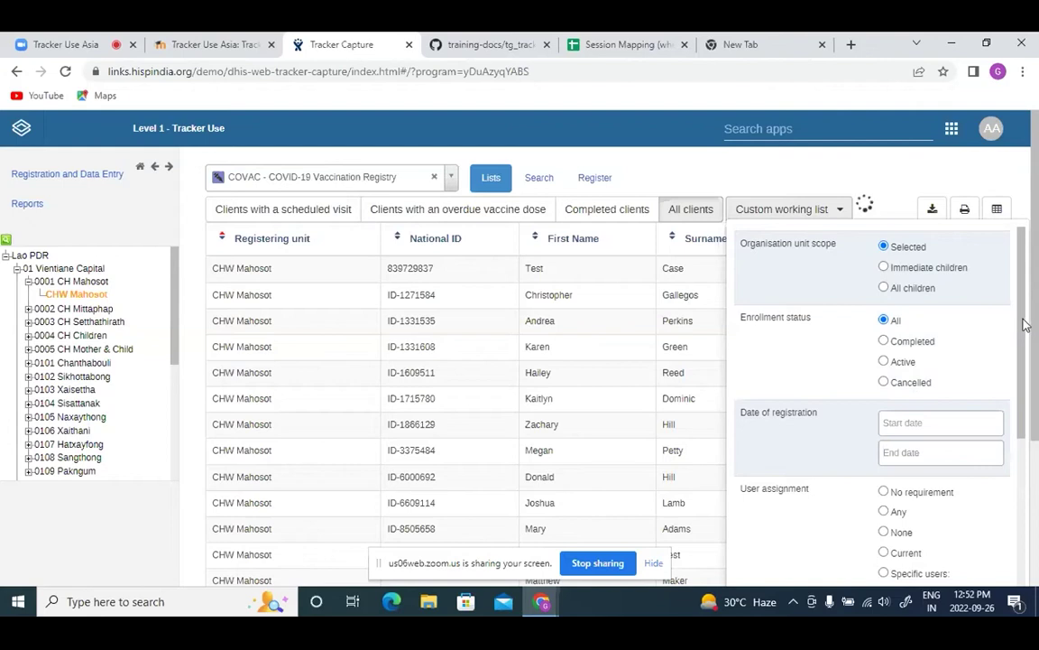
scroll(1024, 323, "down", 2)
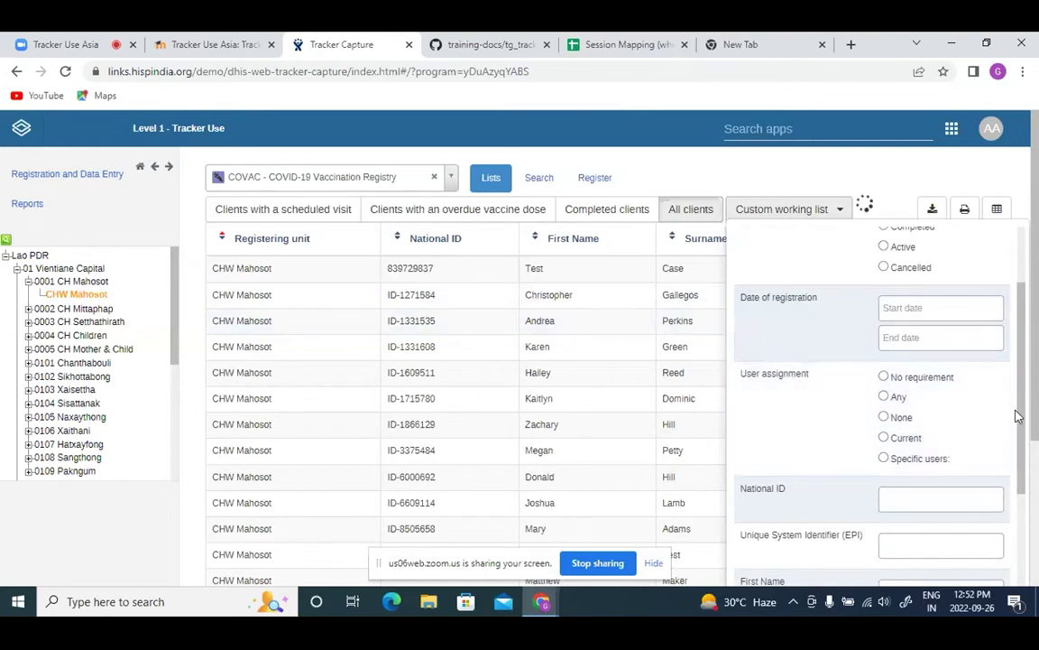
left_click_drag(1020, 417, 1037, 505)
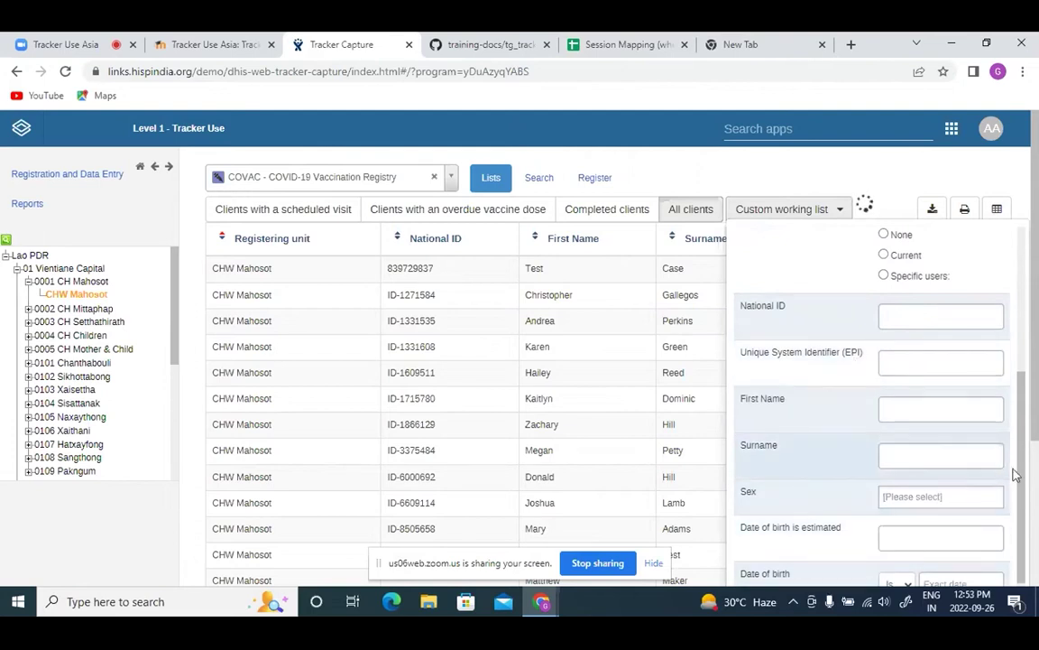
scroll(1029, 482, "down", 5)
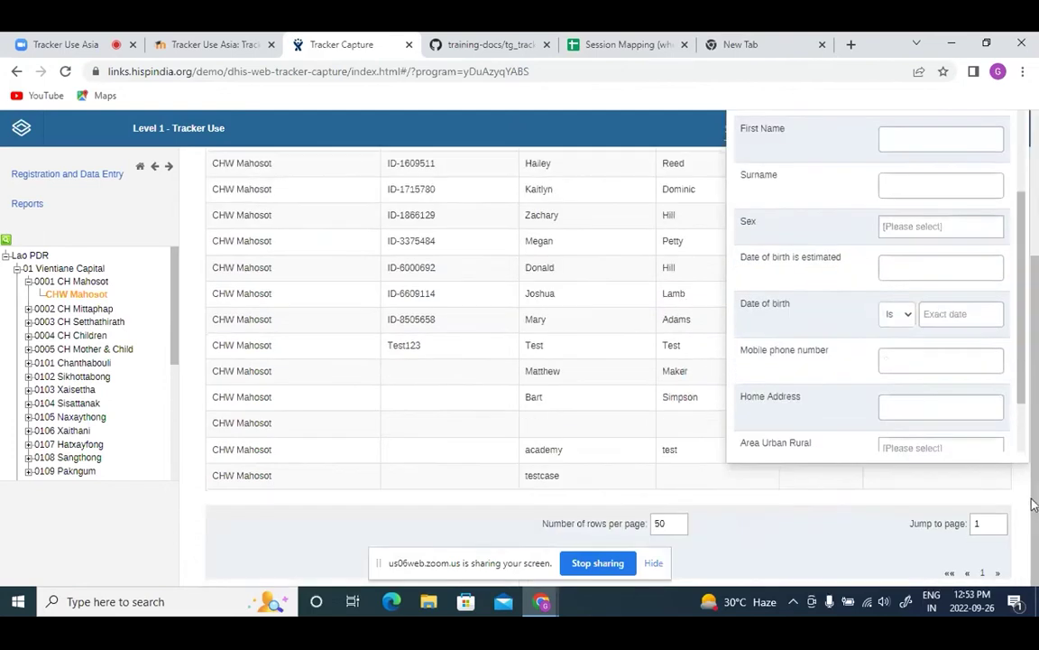
left_click(766, 508)
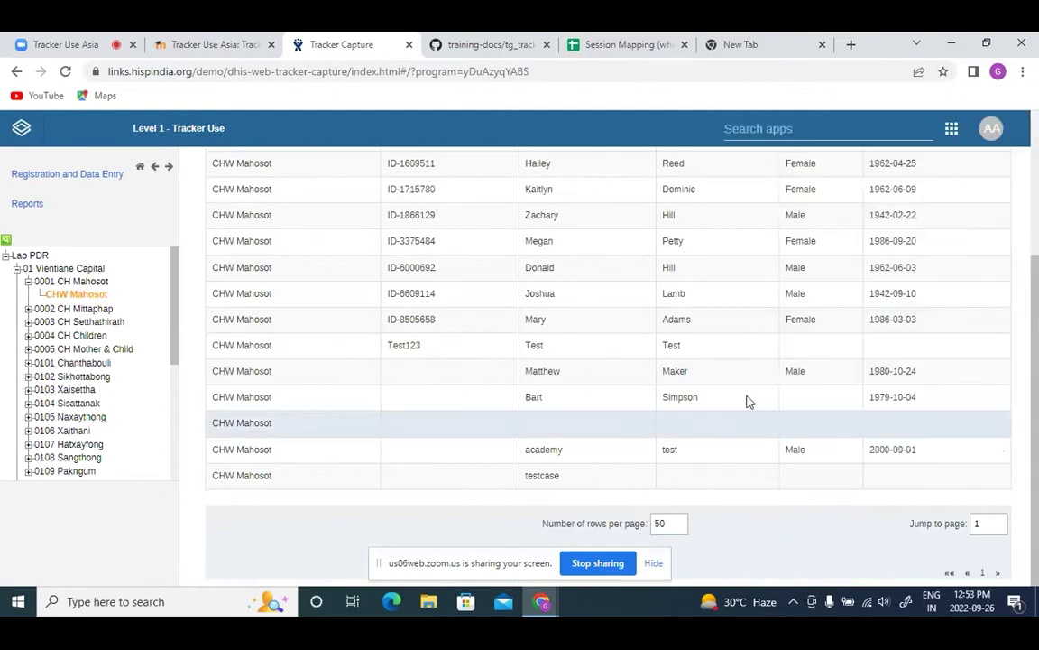
left_click_drag(1038, 390, 1028, 272)
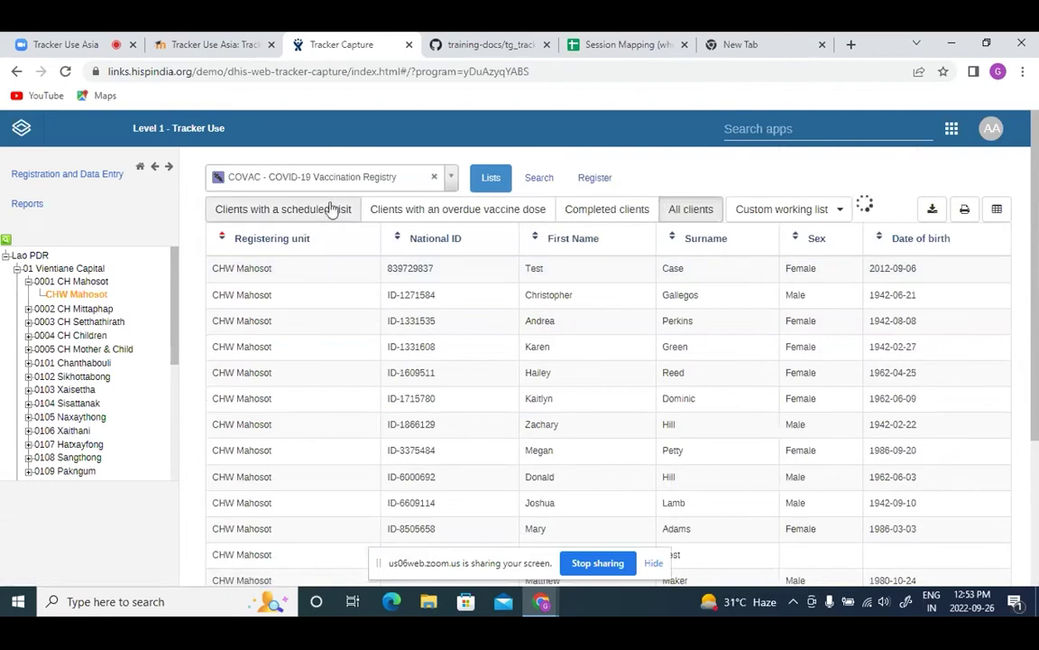
Select the COVID-19 Case-based Surveillance program and filter to active enrollments only
left_click(413, 175)
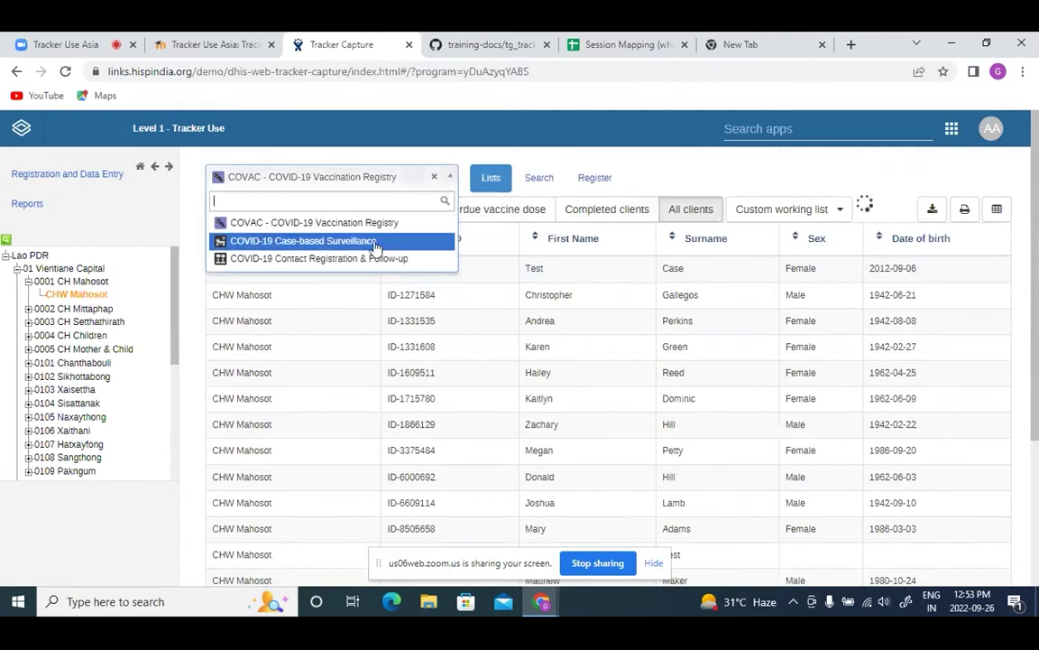
left_click(377, 246)
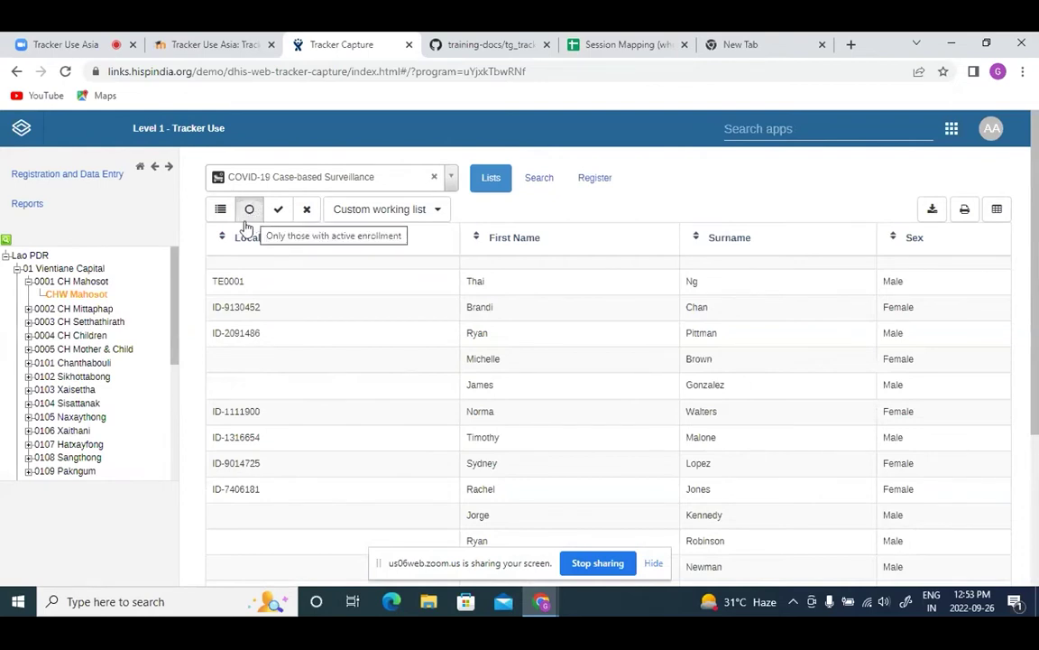
left_click(252, 215)
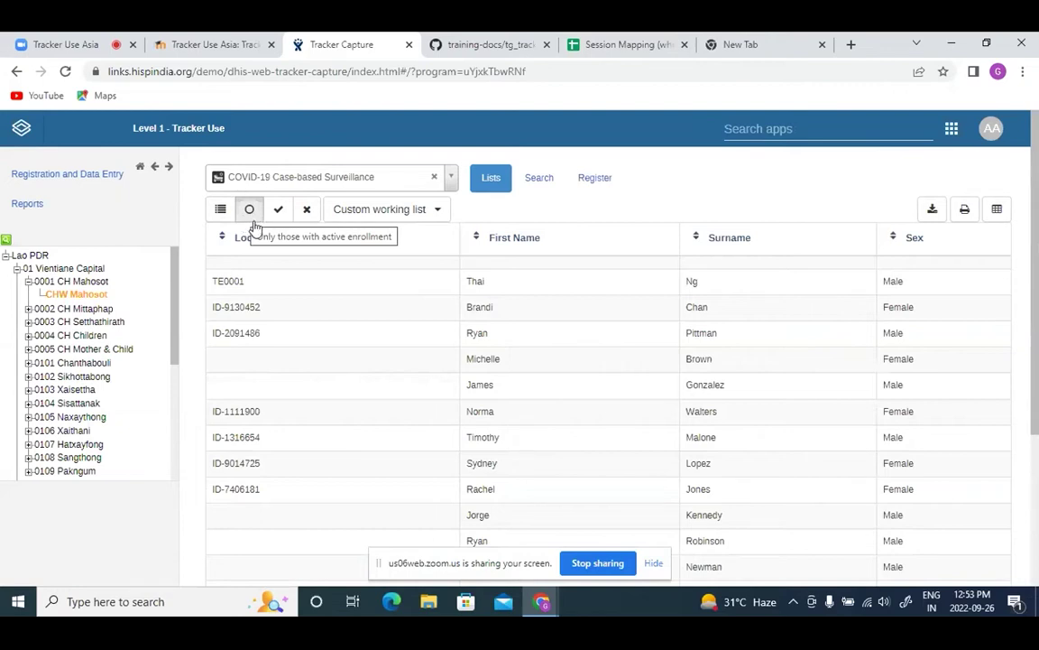
Filter the case list to completed, then cancelled enrollments, the latter showing no cases
left_click(251, 213)
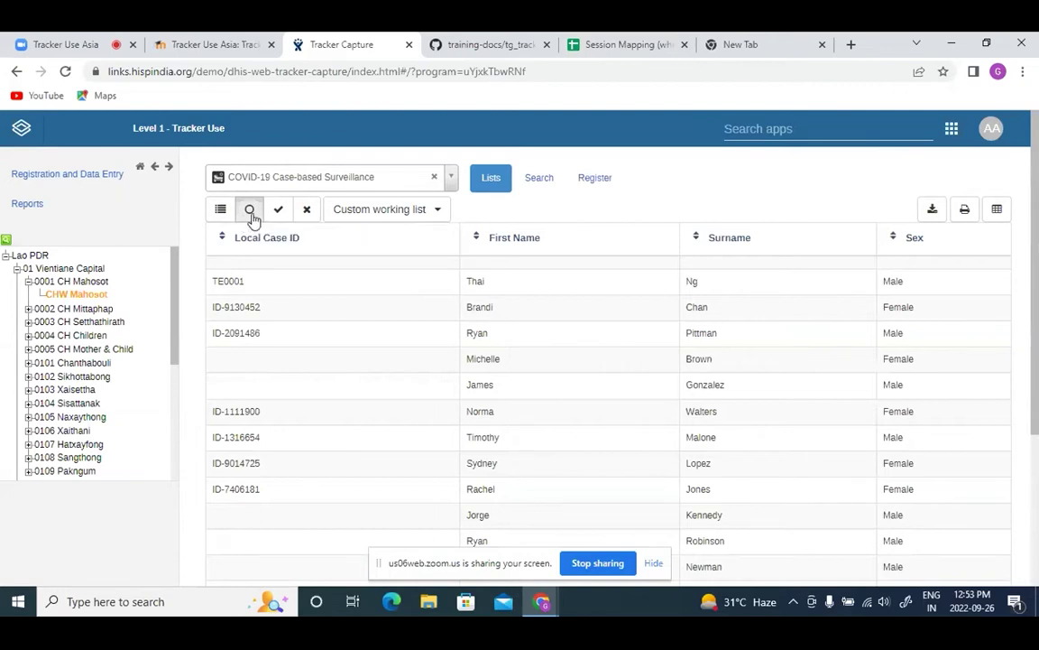
left_click(279, 213)
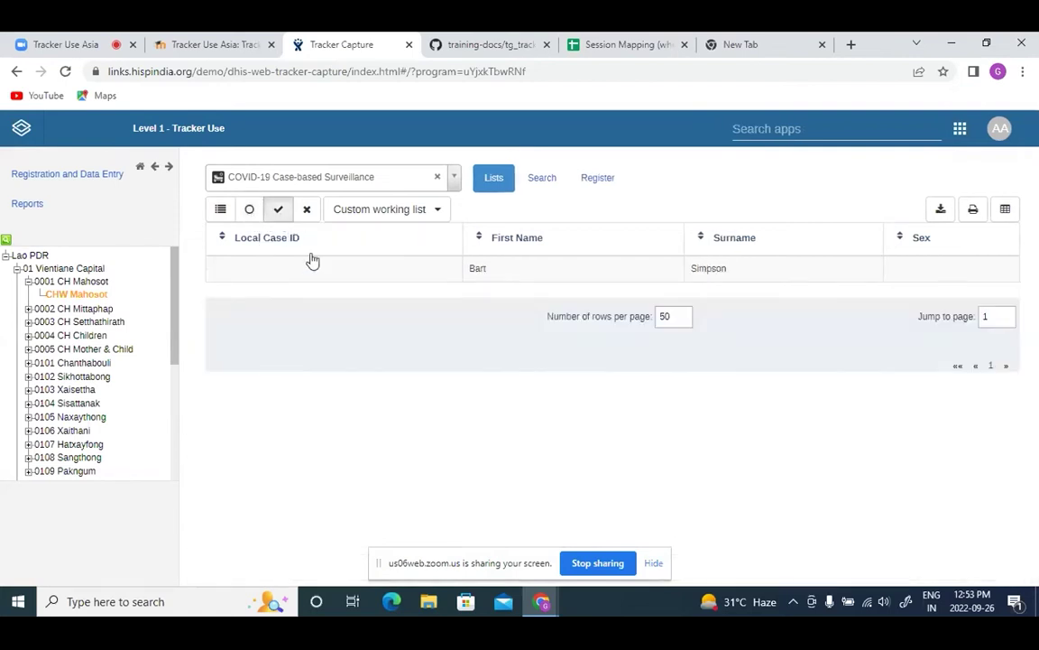
left_click(278, 219)
left_click(308, 211)
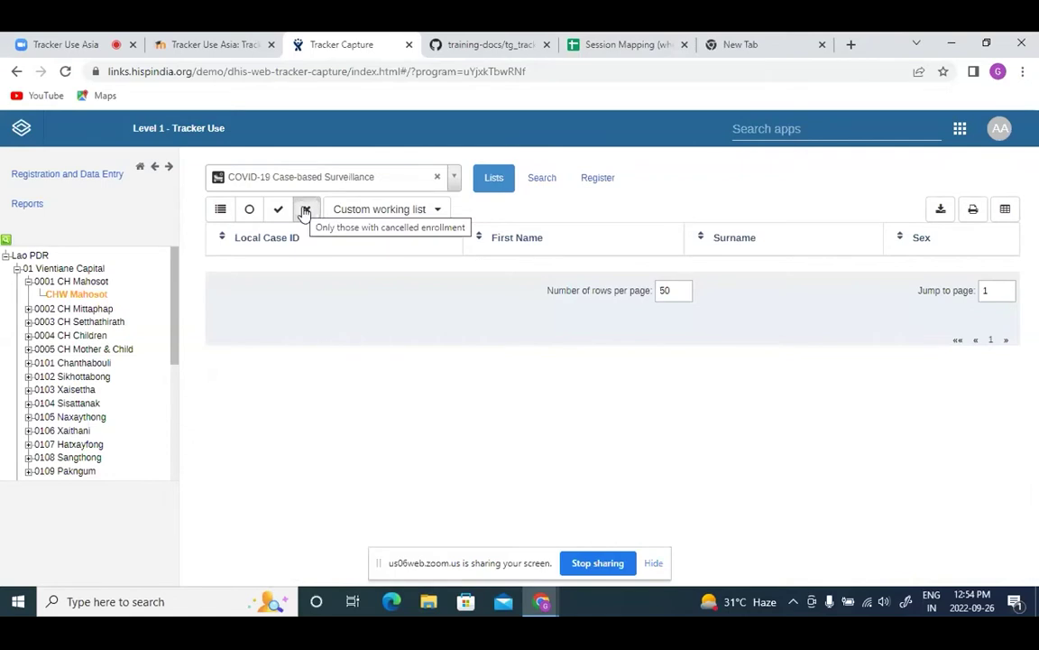
Return to active enrollments, then show all cases regardless of enrollment status
left_click(251, 212)
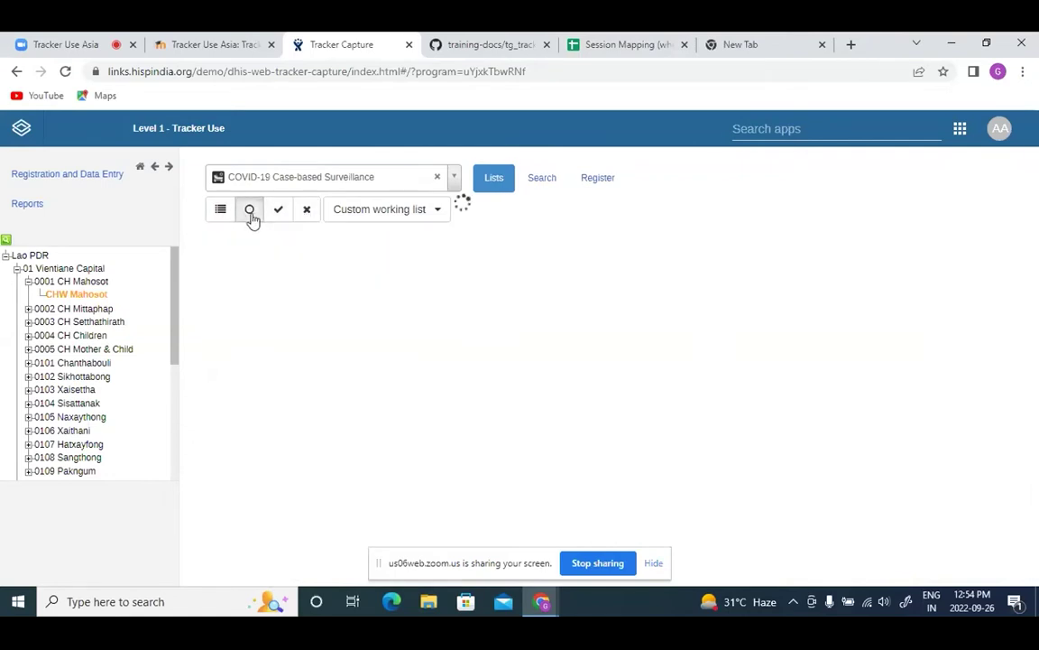
left_click(223, 211)
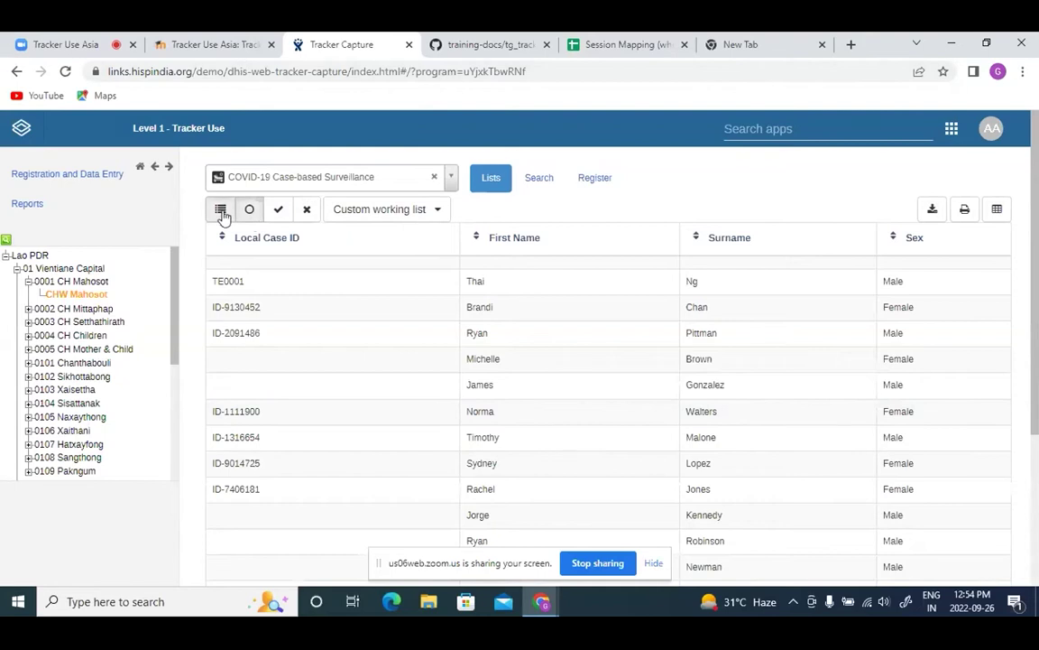
left_click(453, 178)
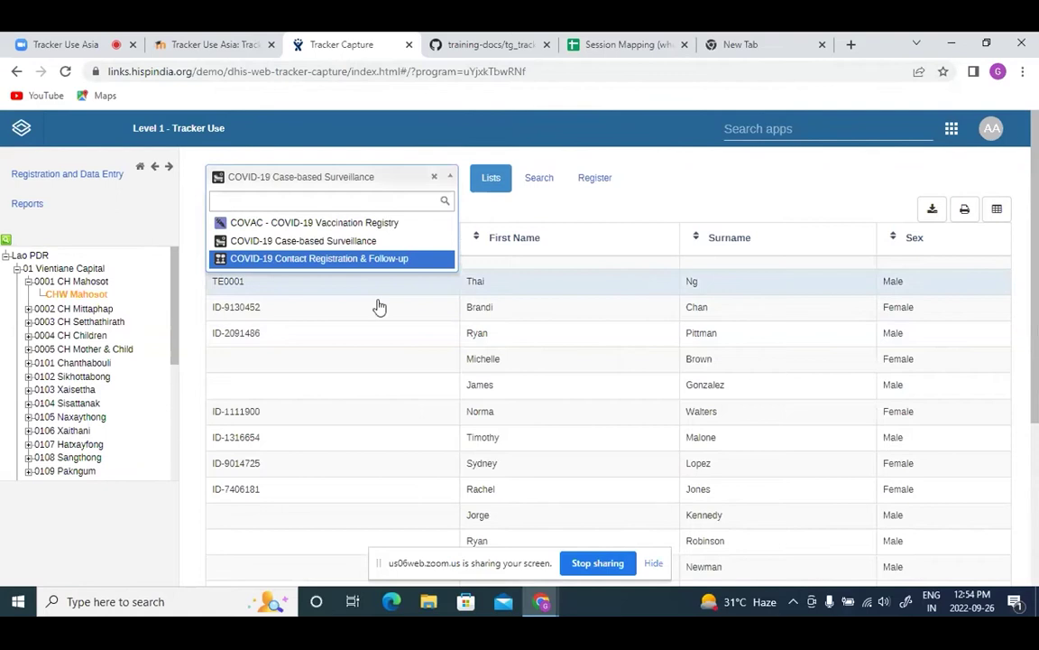
Select COVAC - COVID-19 Vaccination Registry and show its person search form with National ID and name fields
left_click(392, 223)
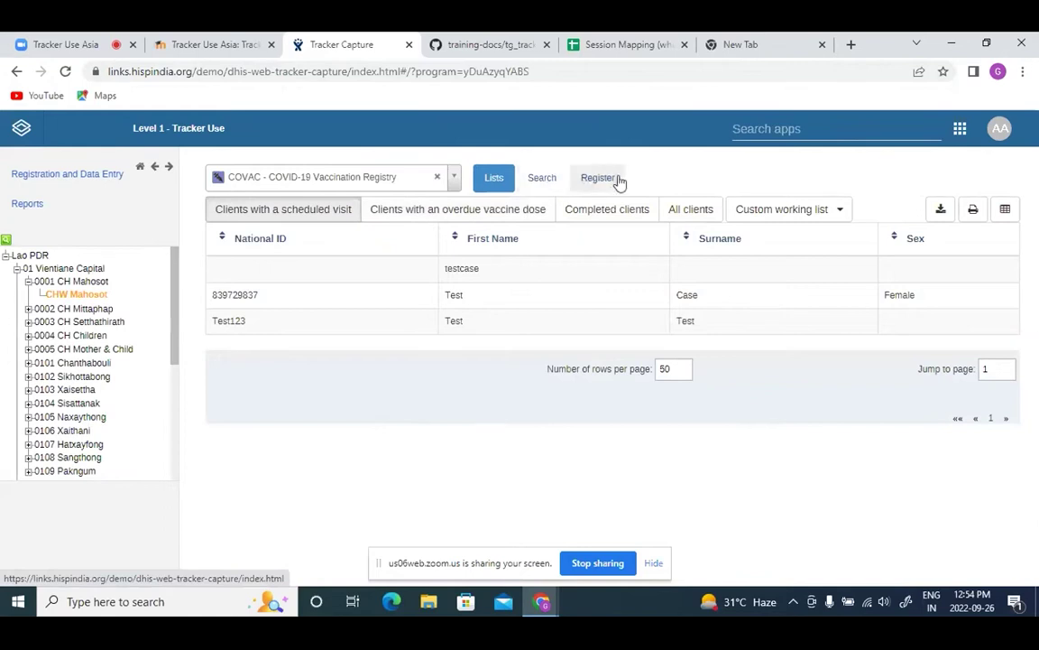
left_click(542, 179)
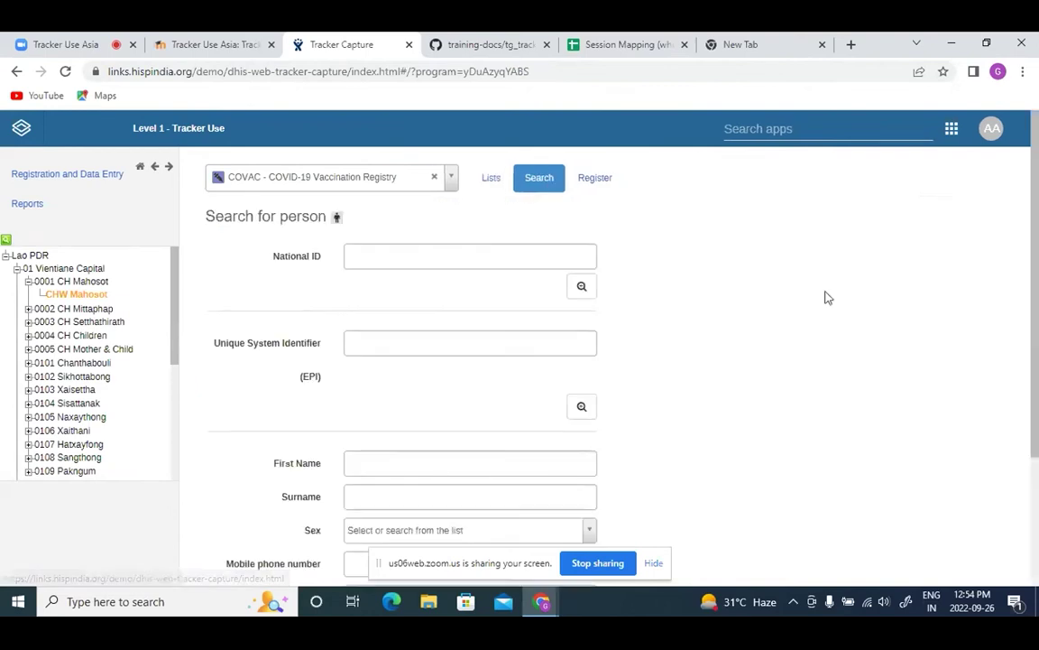
Dismiss the sharing notice, zoom out and back, and return to the three-client scheduled-visit list
left_click_drag(1038, 244, 1038, 433)
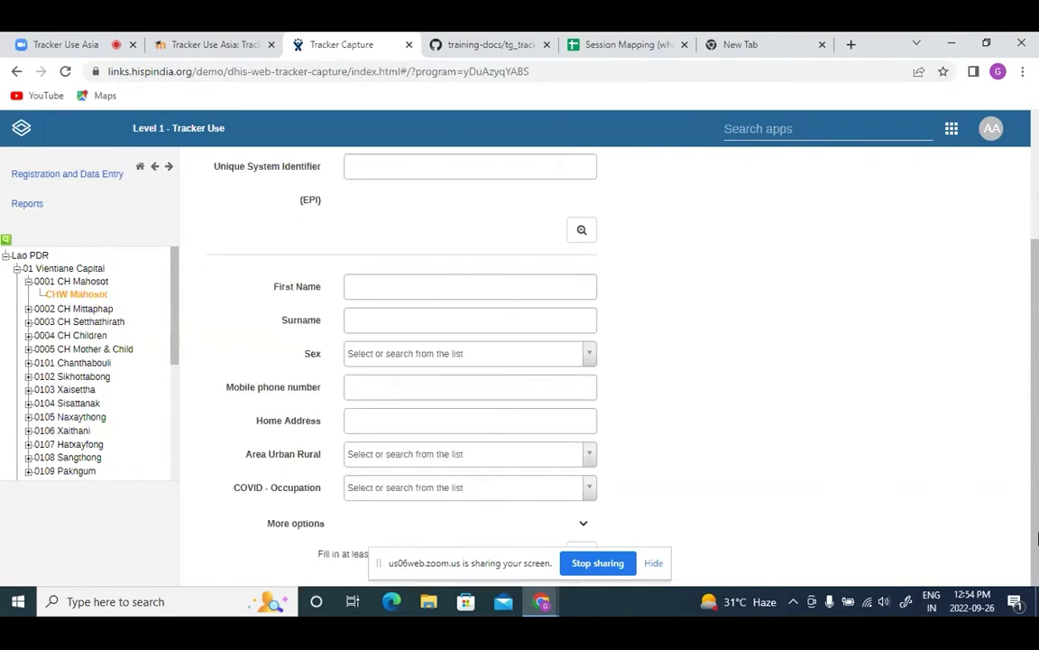
left_click(654, 563)
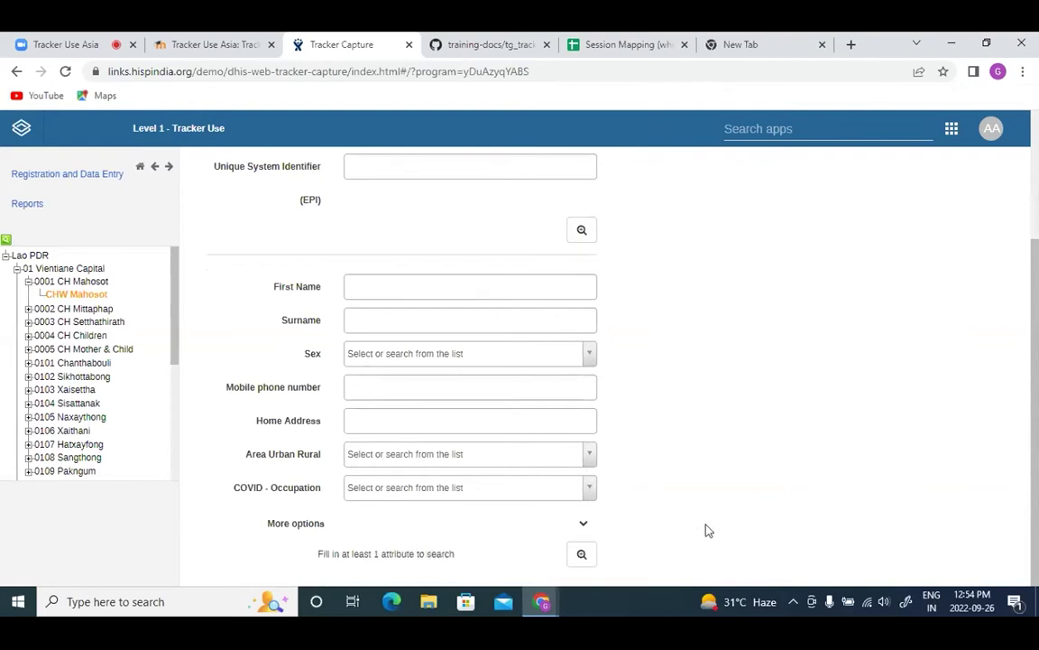
key("ctrl+minus")
key("ctrl+minus")
key("ctrl+minus")
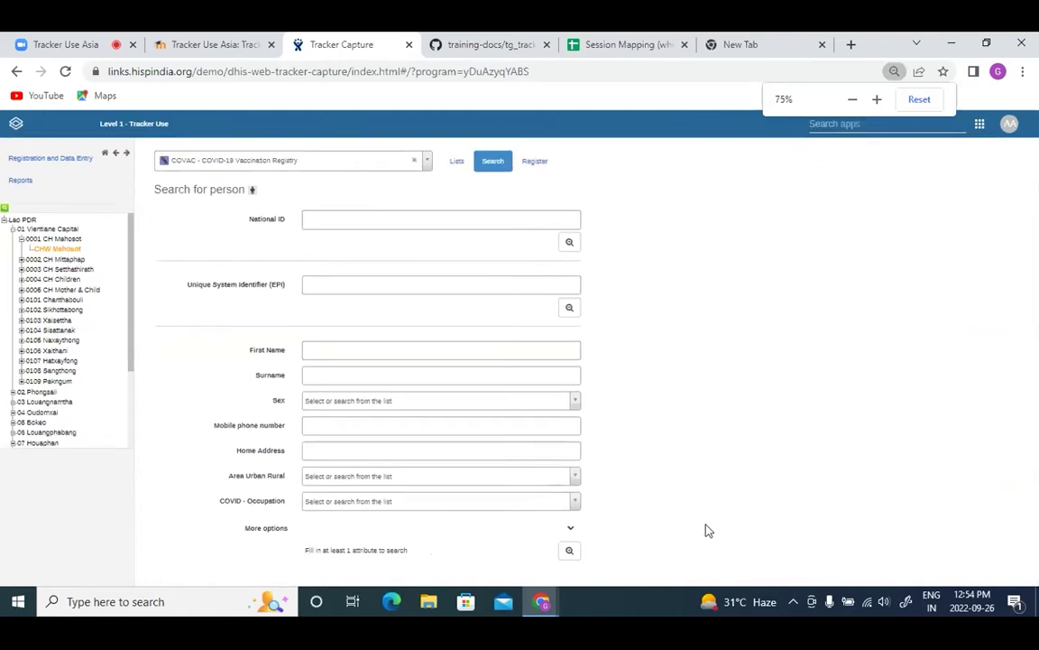
key("ctrl+plus")
key("ctrl+plus")
key("ctrl+plus")
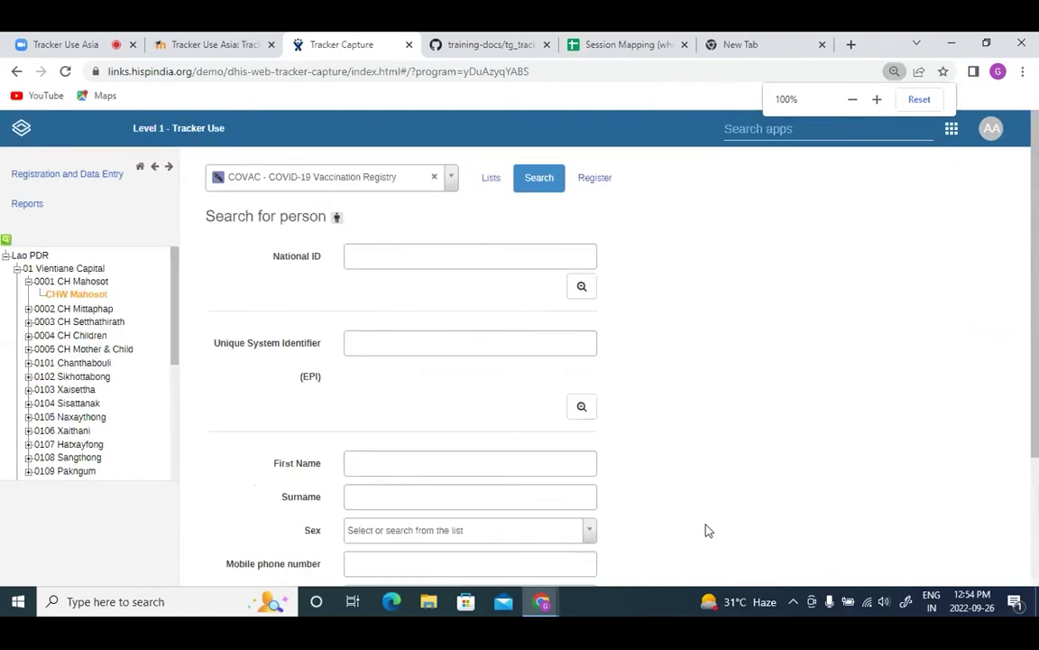
left_click(491, 178)
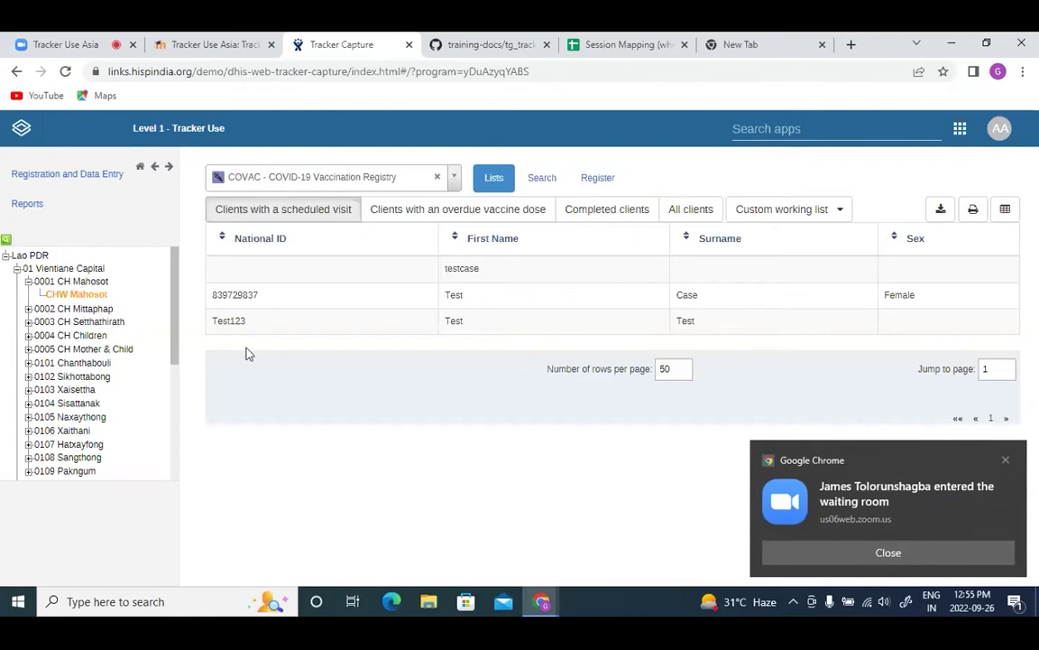
Keep the COVAC - COVID-19 Vaccination Registry program selected and open its Register form
left_click(456, 178)
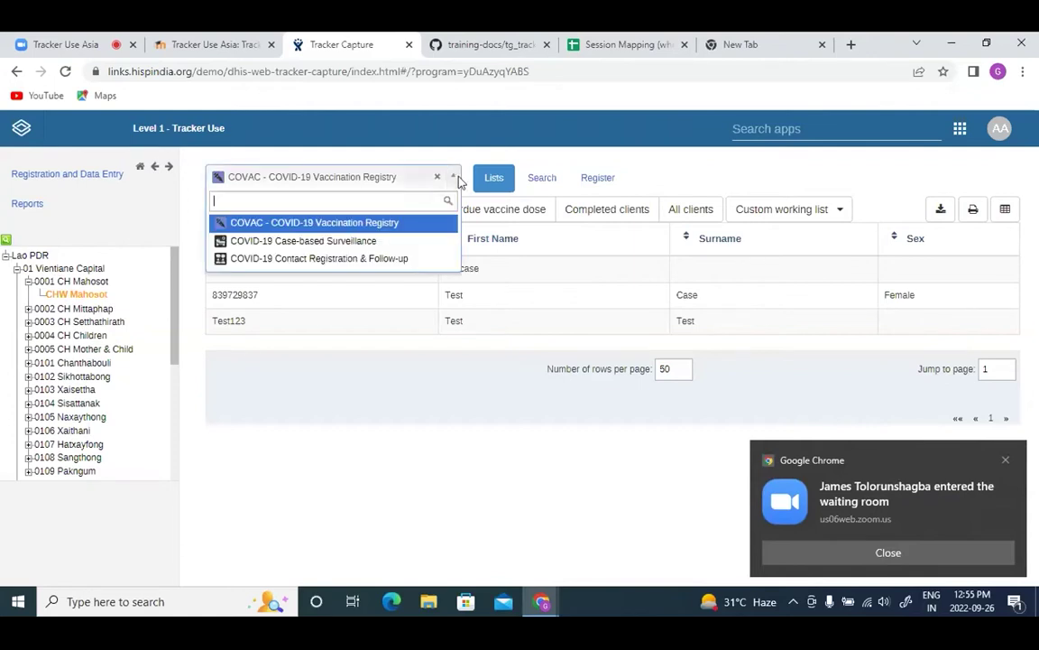
left_click(422, 231)
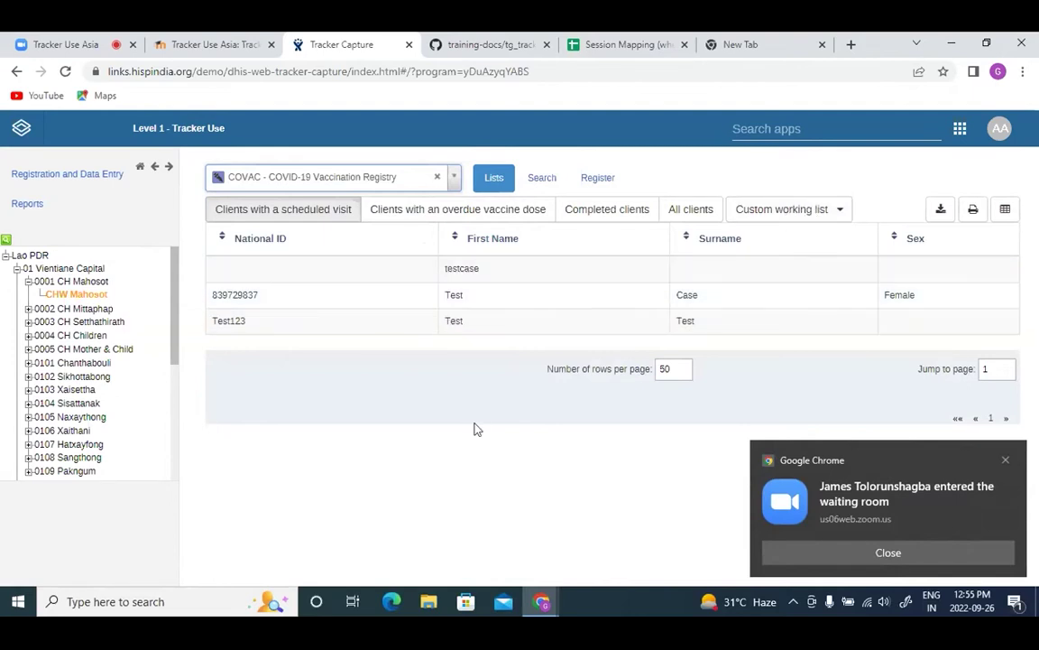
left_click(598, 178)
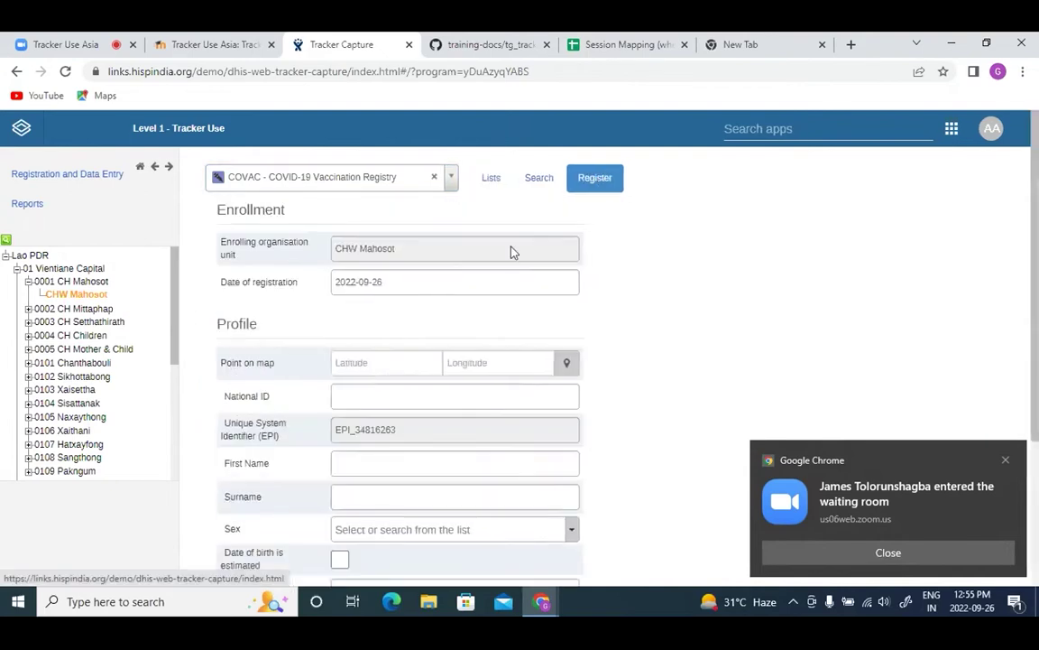
Change the enrollment form's date of registration to 2022-09-01 in the datepicker
left_click(1007, 459)
left_click_drag(1037, 409, 1037, 456)
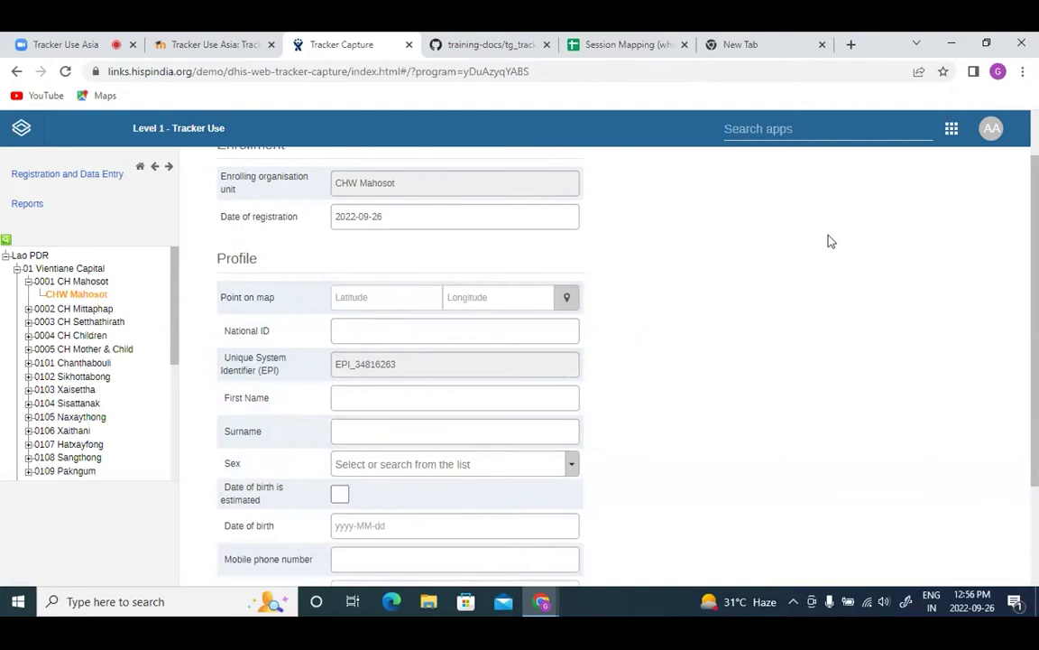
left_click_drag(1037, 280, 1038, 213)
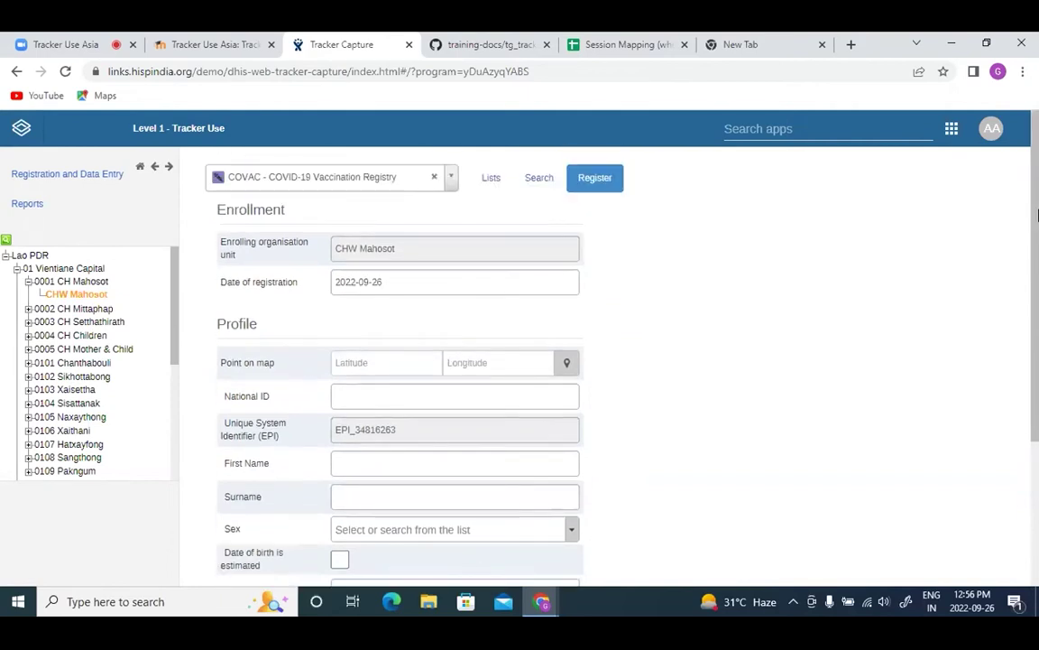
left_click_drag(1037, 215, 1037, 264)
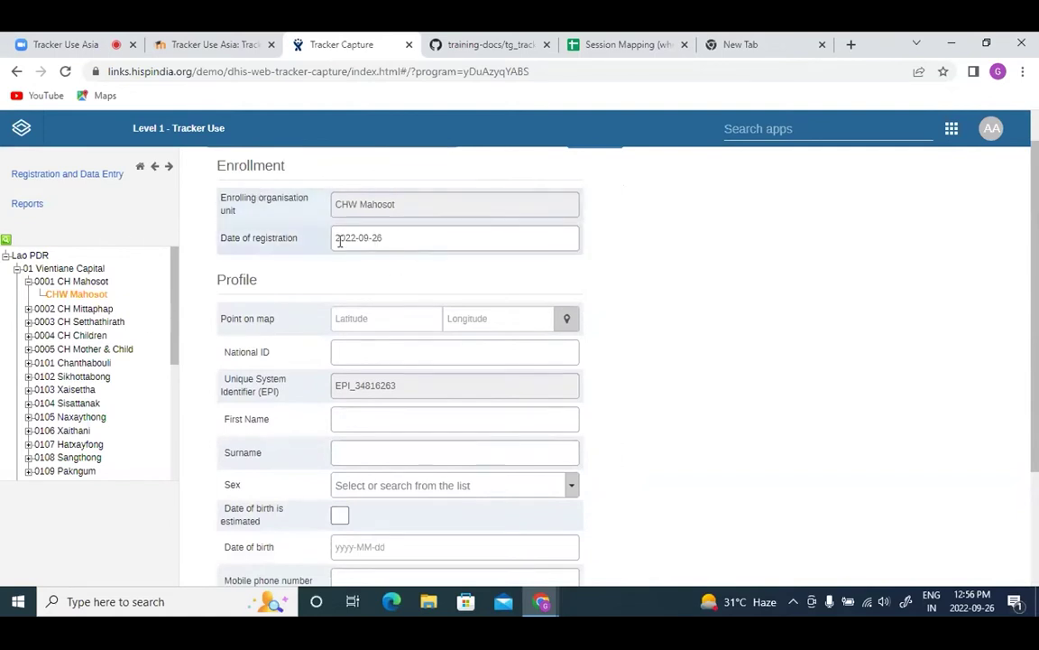
left_click(399, 242)
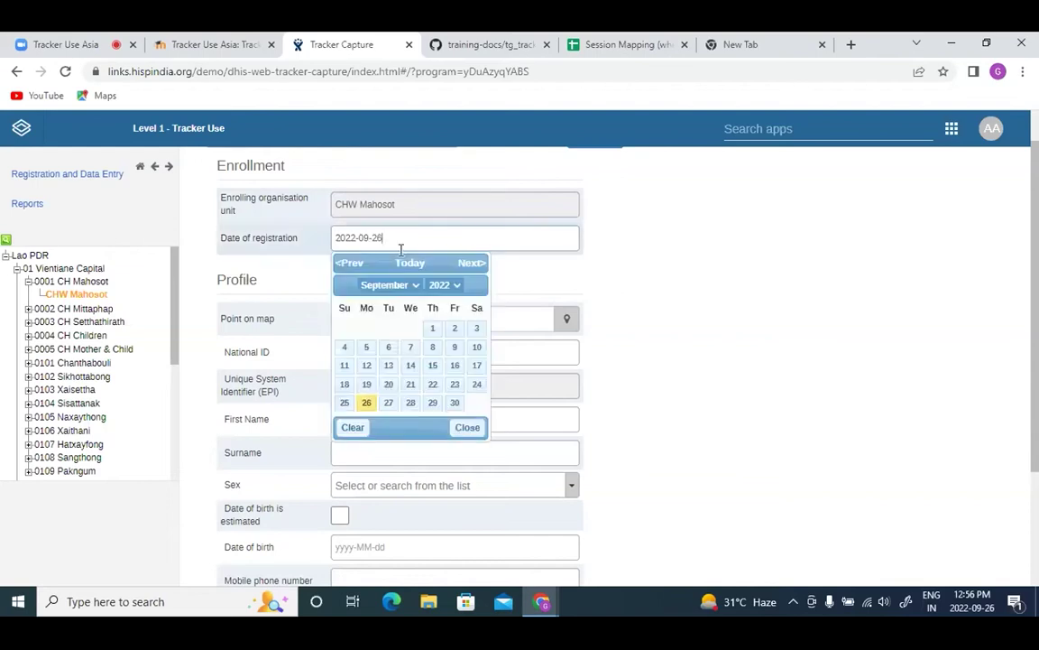
left_click(432, 328)
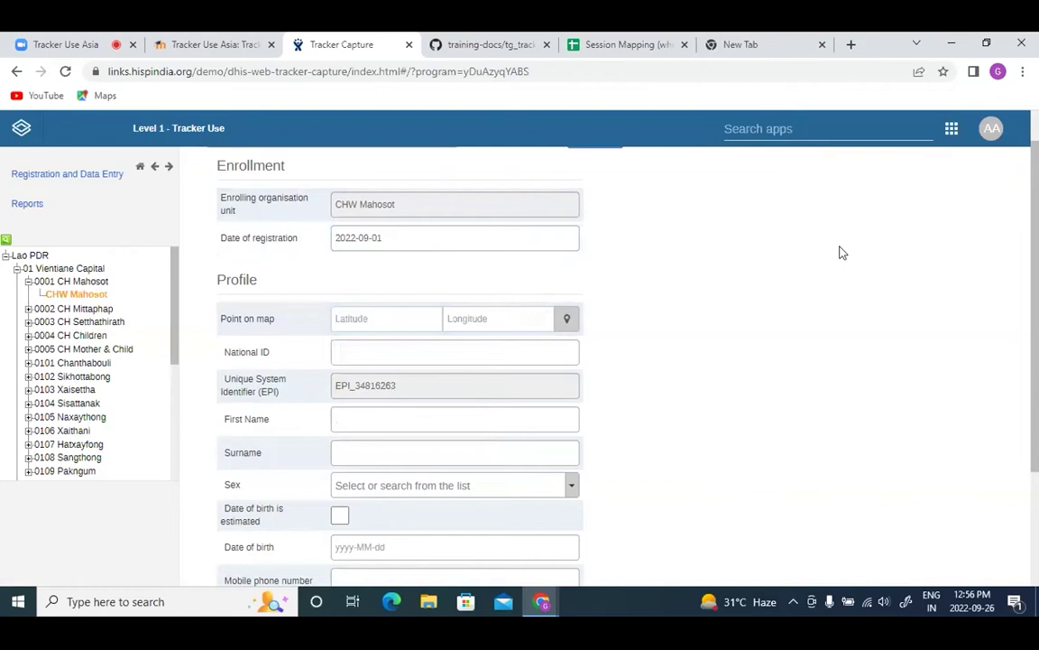
scroll(508, 179, "down", 2)
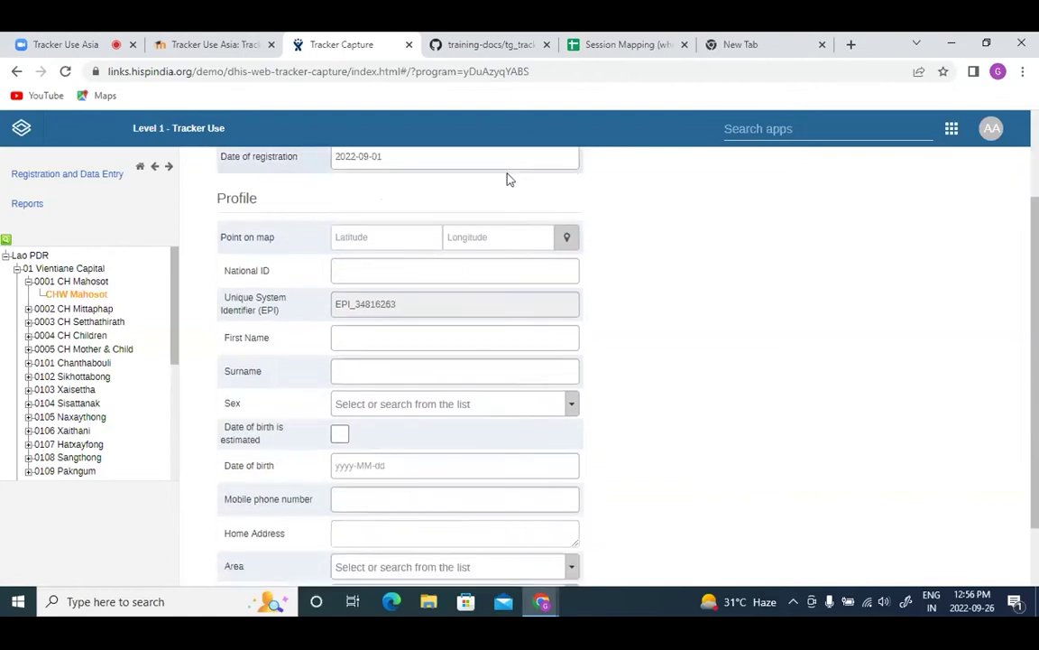
left_click(377, 270)
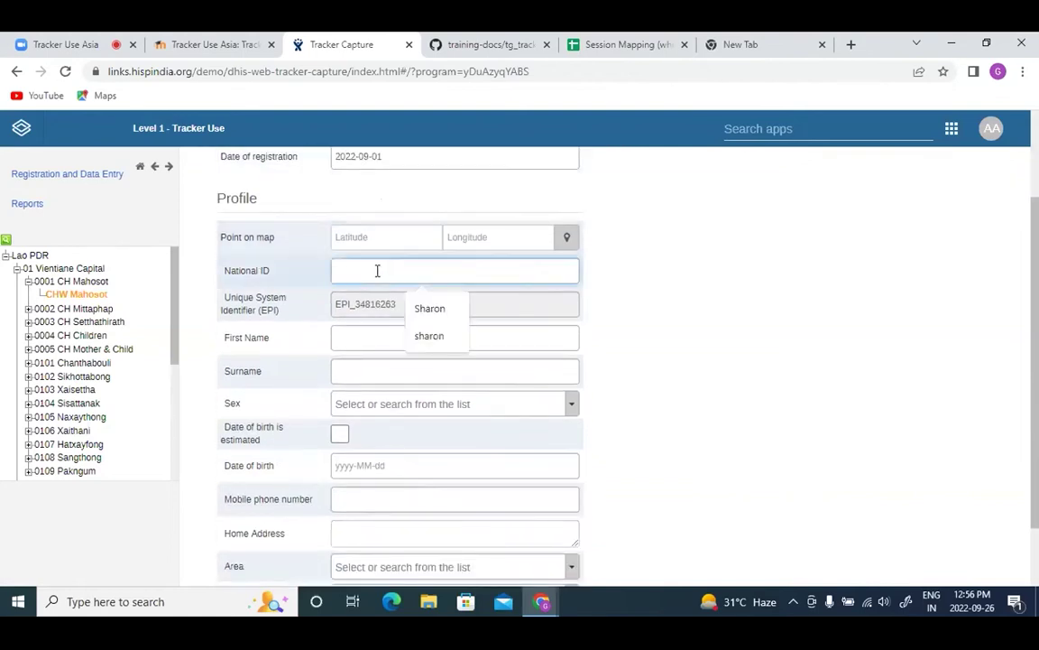
Enter the National ID, the person's first name, and 'test' as surname
type("test241673536")
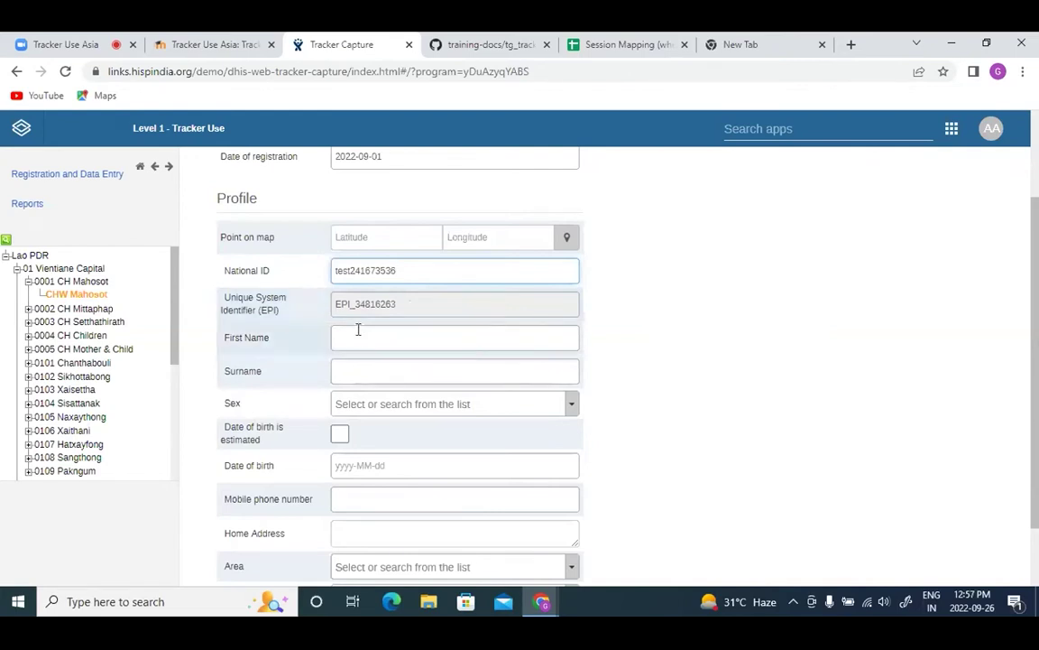
left_click(376, 340)
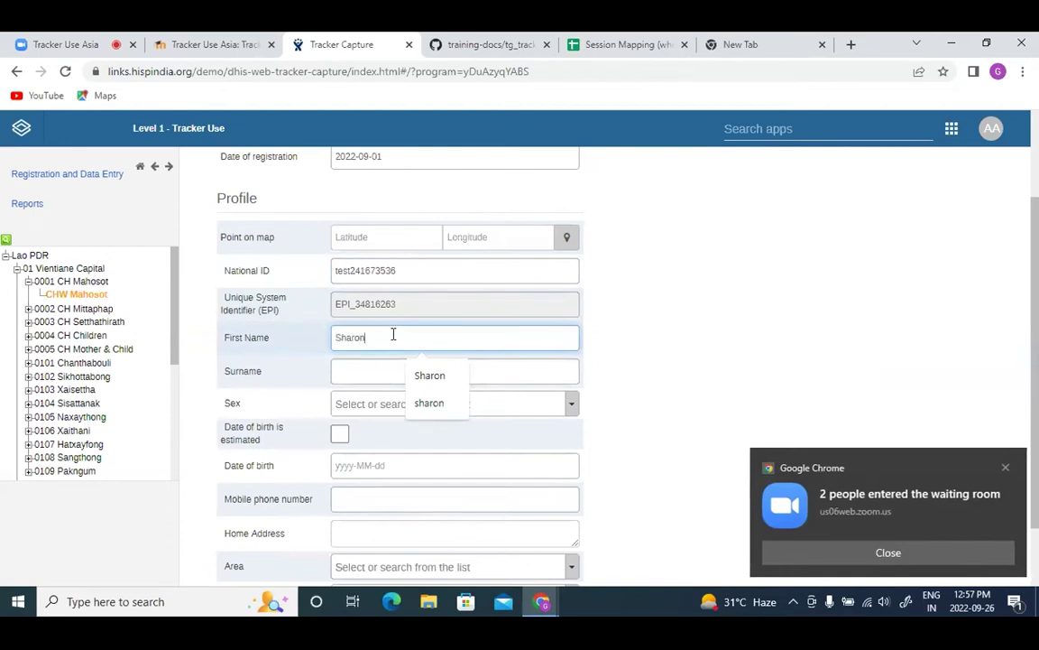
type("Sharon")
left_click(443, 371)
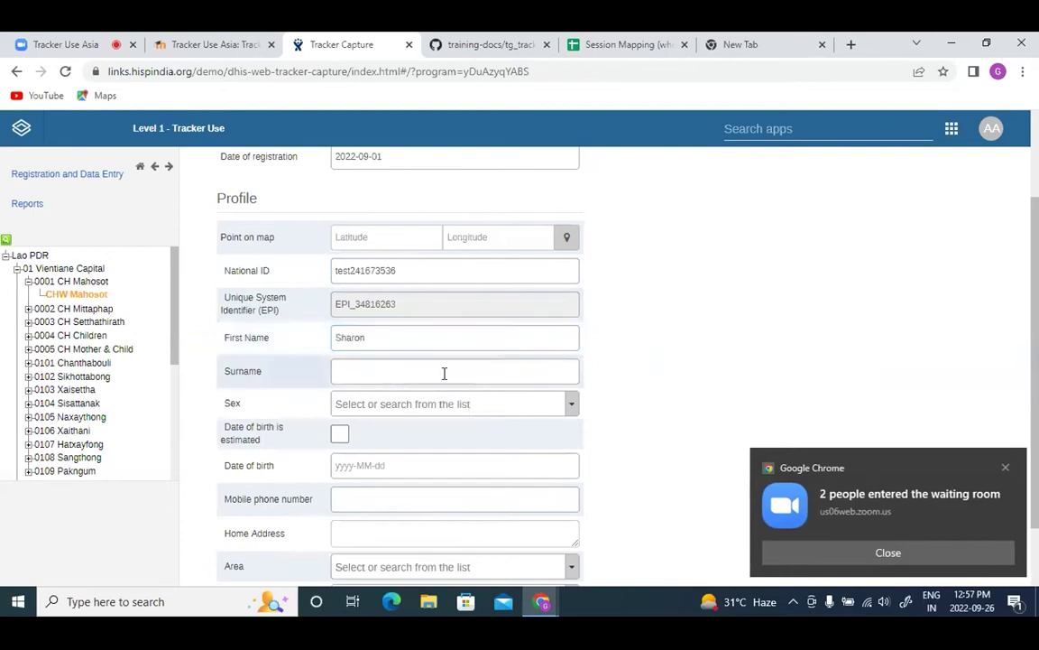
type("test")
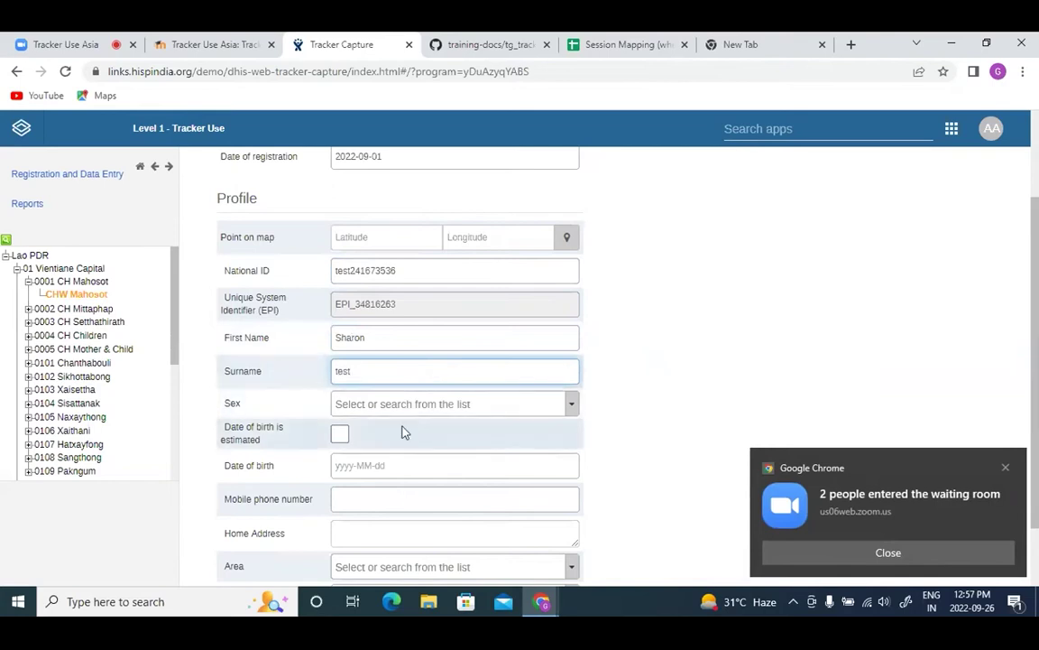
Clear the Surname field and save the registration with Save and continue
left_click(386, 368)
key("BackSpace")
key("BackSpace")
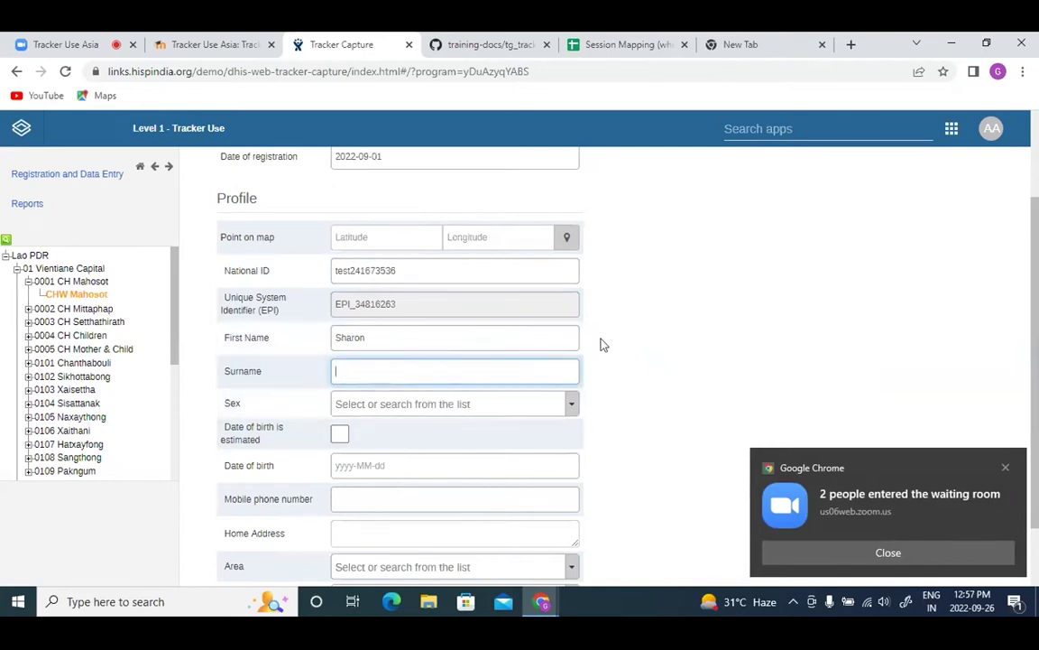
left_click(991, 250)
scroll(1038, 287, "down", 2)
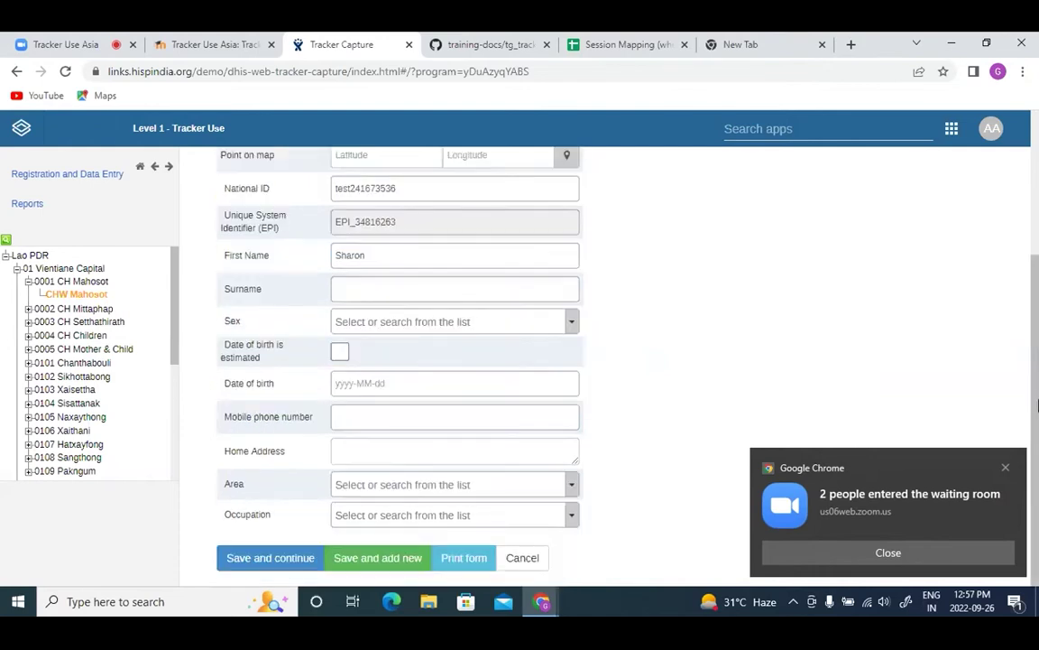
left_click(269, 559)
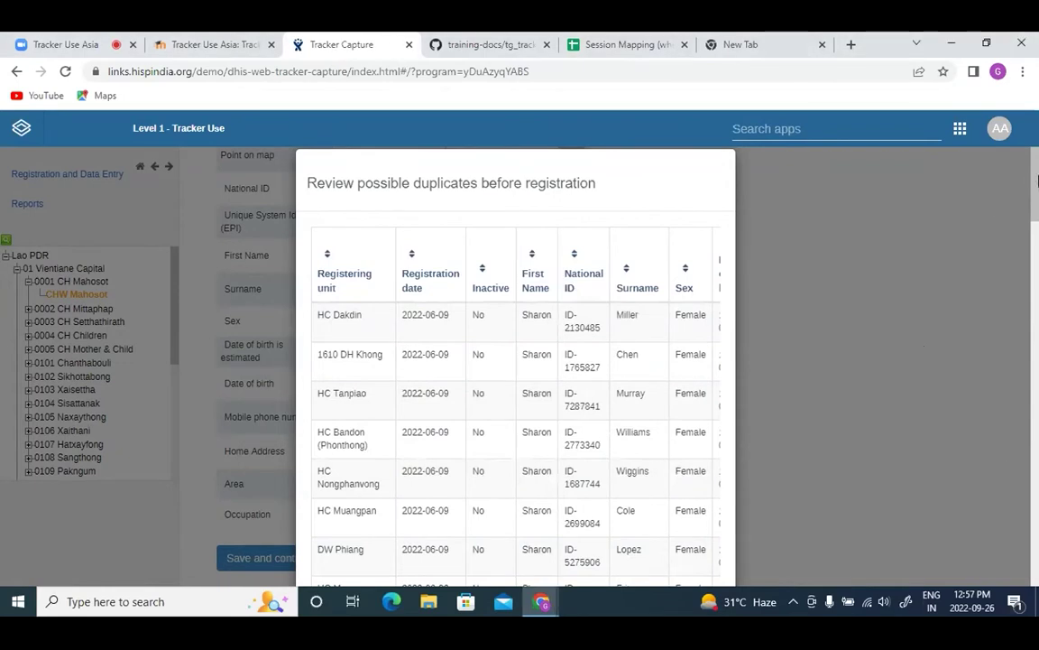
Look through the flagged duplicate records, then register the person as new anyway
scroll(1036, 181, "down", 1)
scroll(1035, 178, "up", 1)
left_click_drag(1035, 206, 1038, 542)
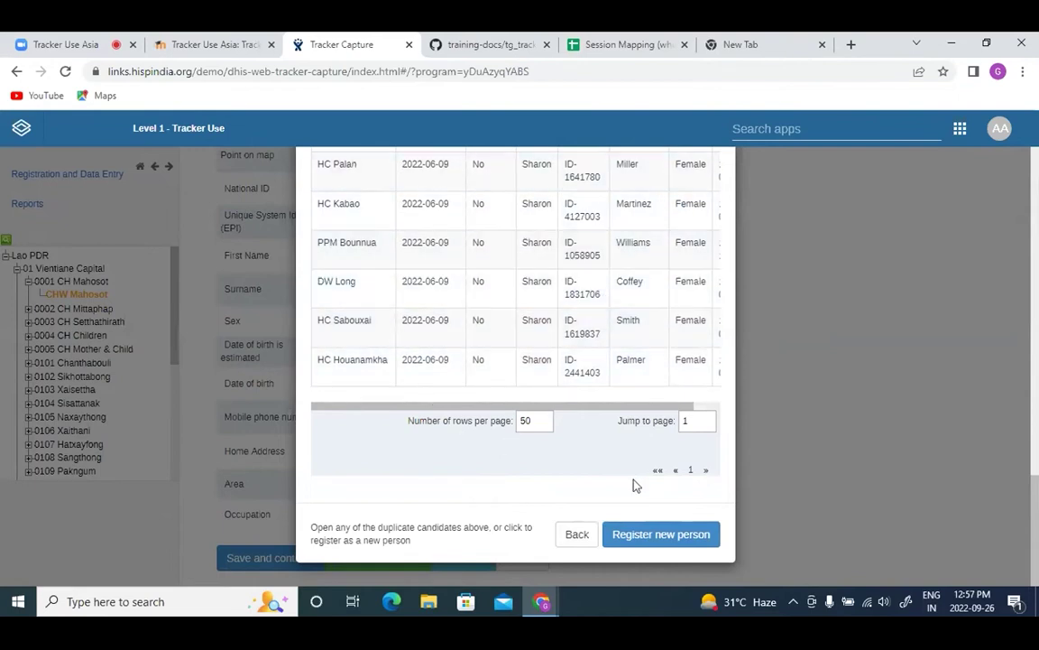
left_click(653, 538)
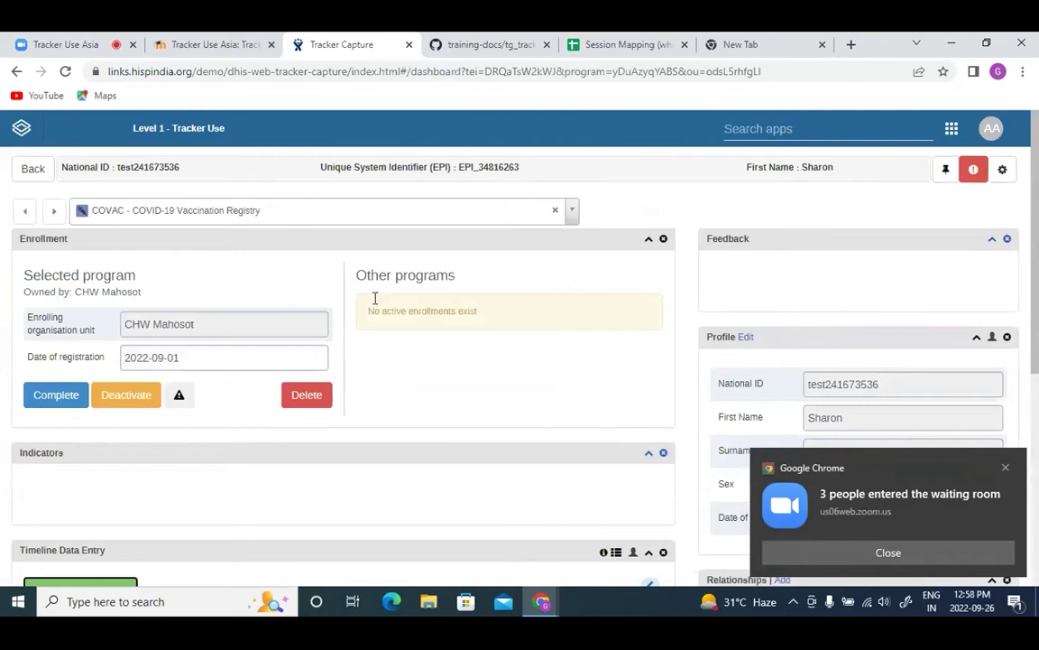
Go back from the enrollment dashboard to the COVAC scheduled-visit list, now four clients
left_click(1008, 467)
scroll(1029, 327, "down", 2)
scroll(1030, 328, "up", 2)
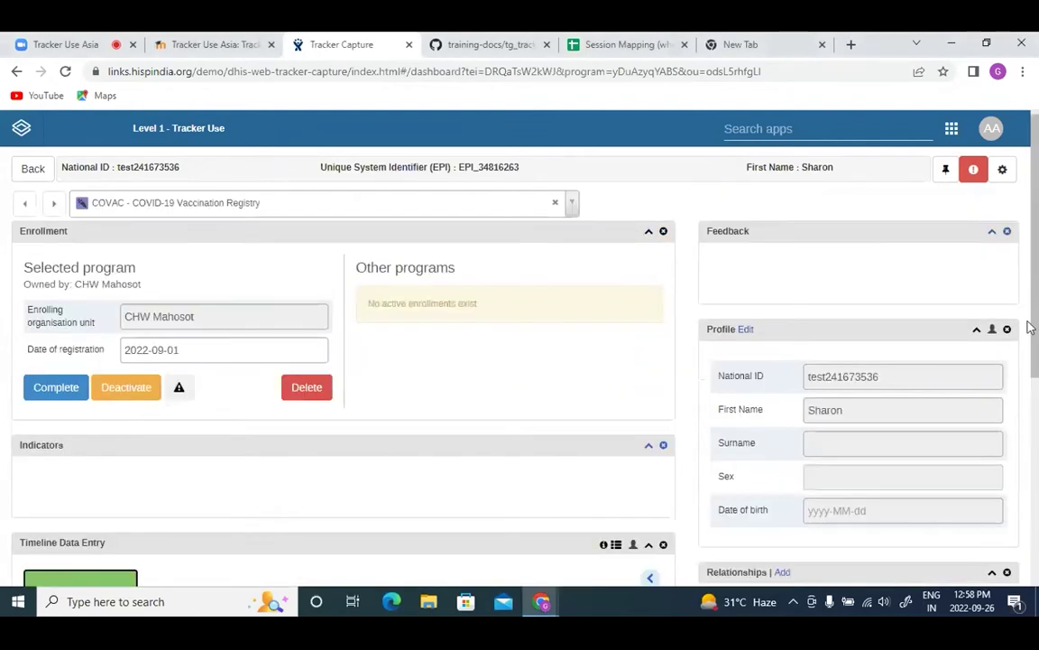
left_click(27, 171)
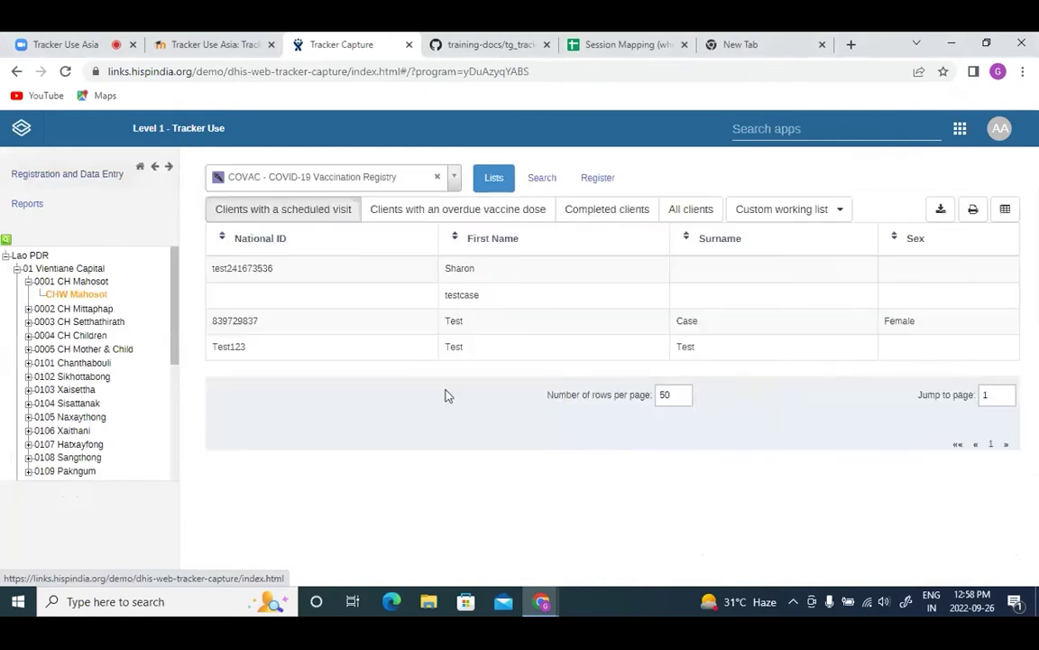
Start a new registration with a National ID, first name 'Test' and surname 'case'
left_click(601, 185)
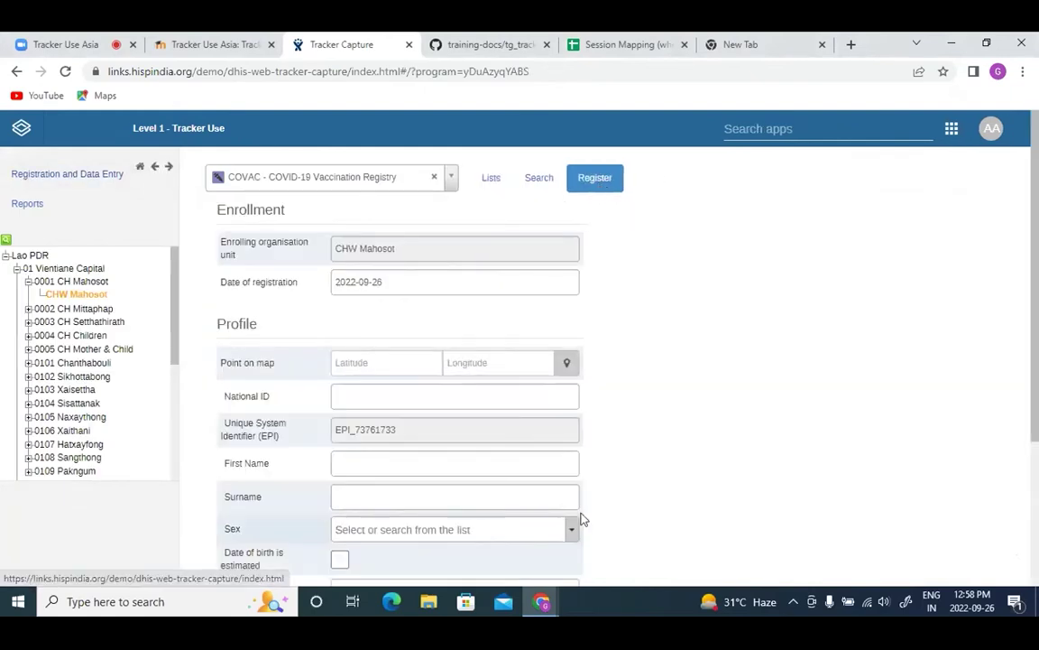
left_click_drag(1038, 335, 1038, 554)
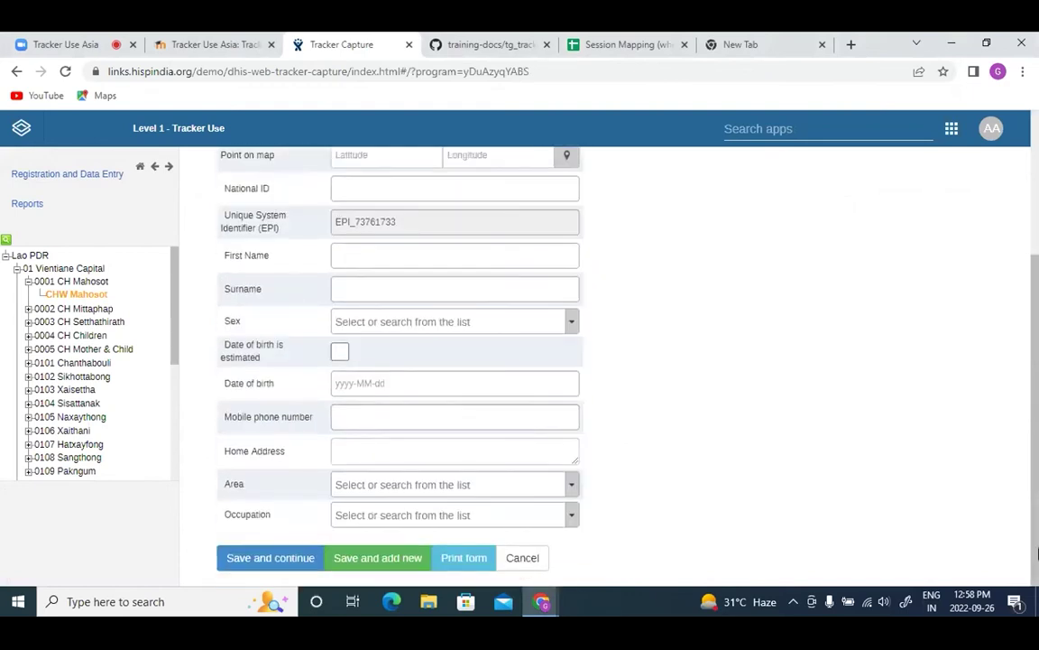
left_click_drag(1033, 481, 1020, 441)
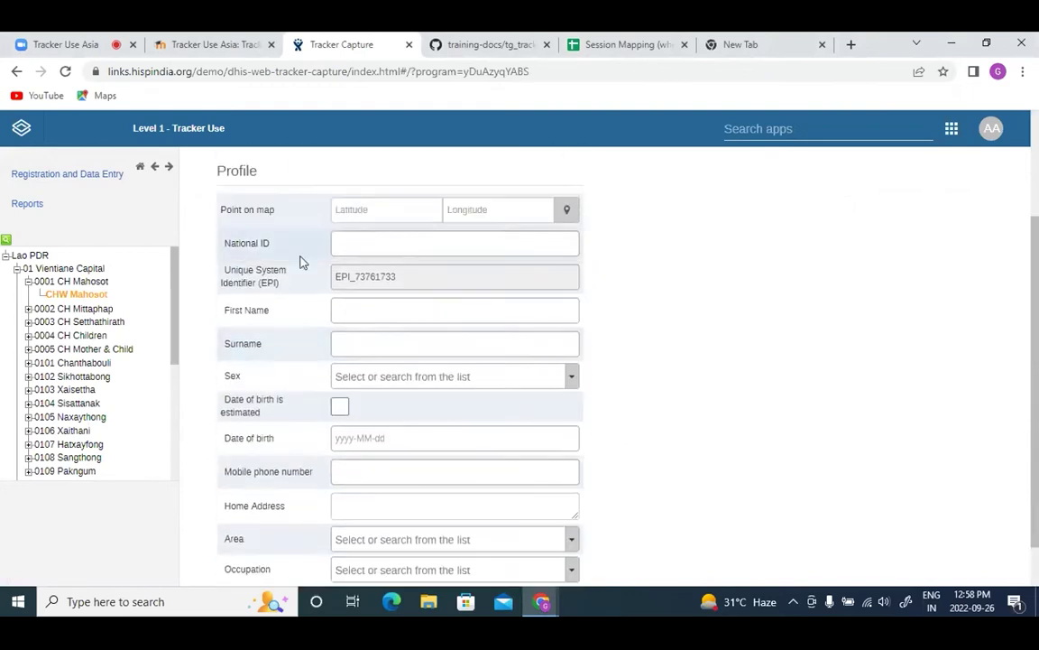
left_click(395, 237)
type("test235535")
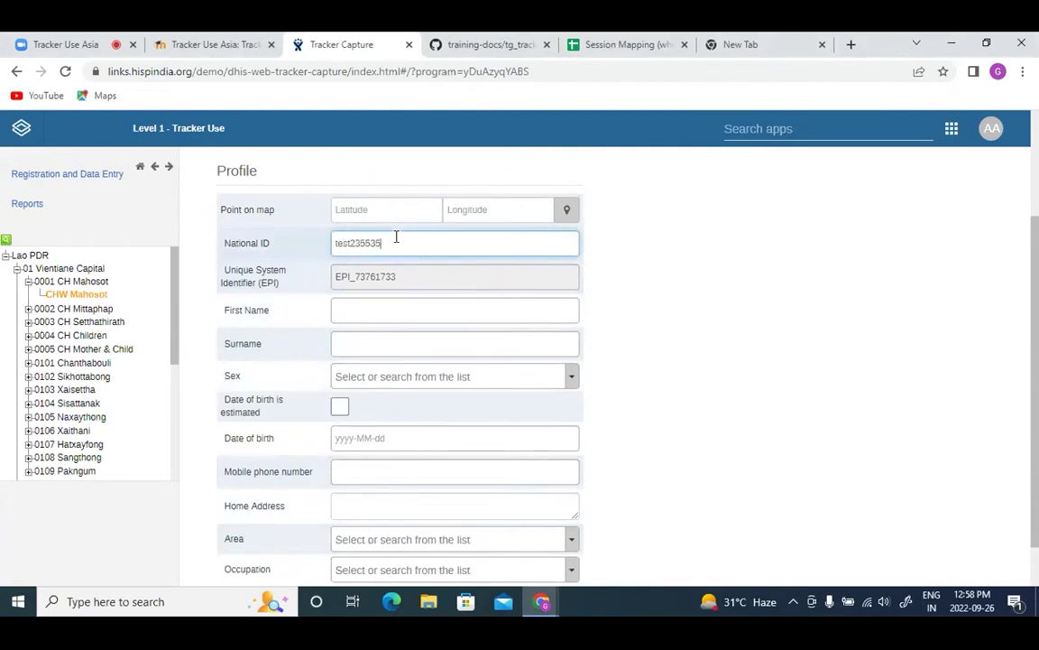
left_click(383, 322)
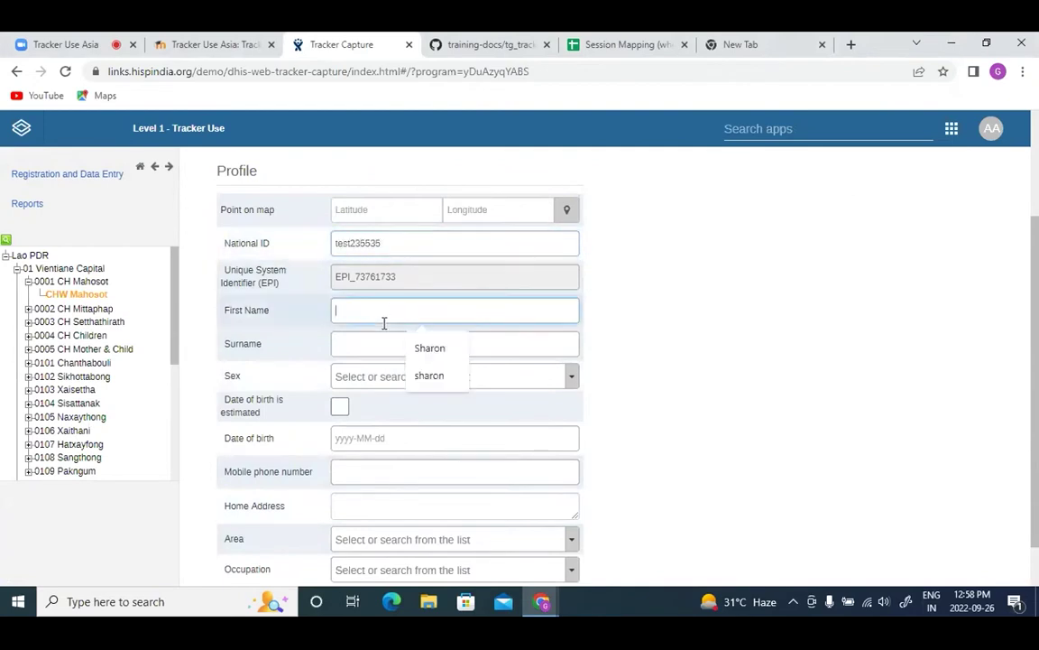
type("Test")
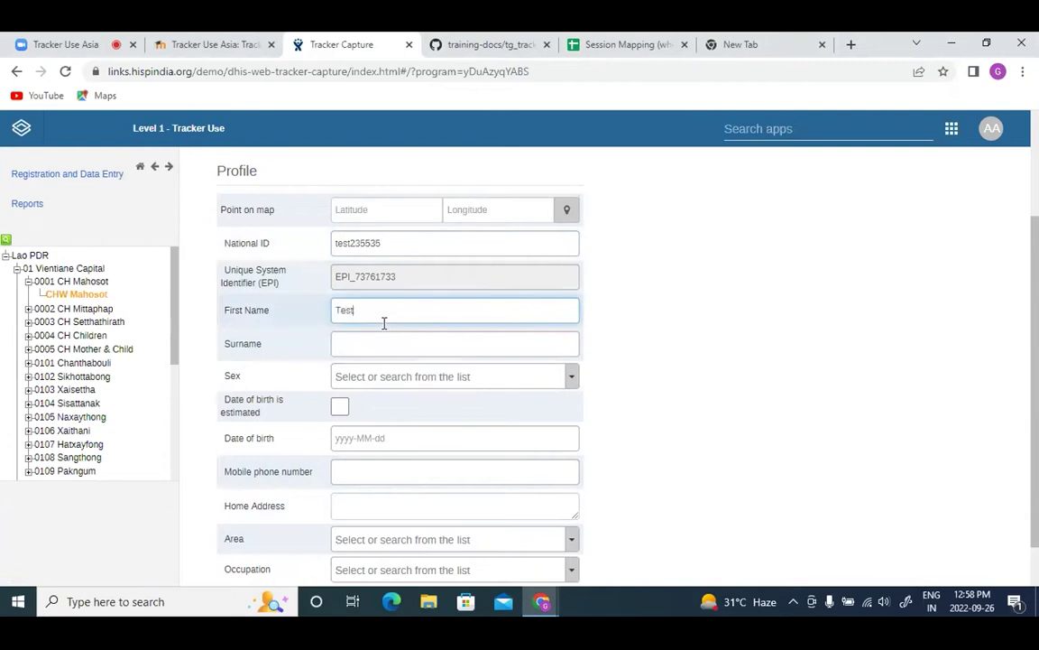
left_click(366, 344)
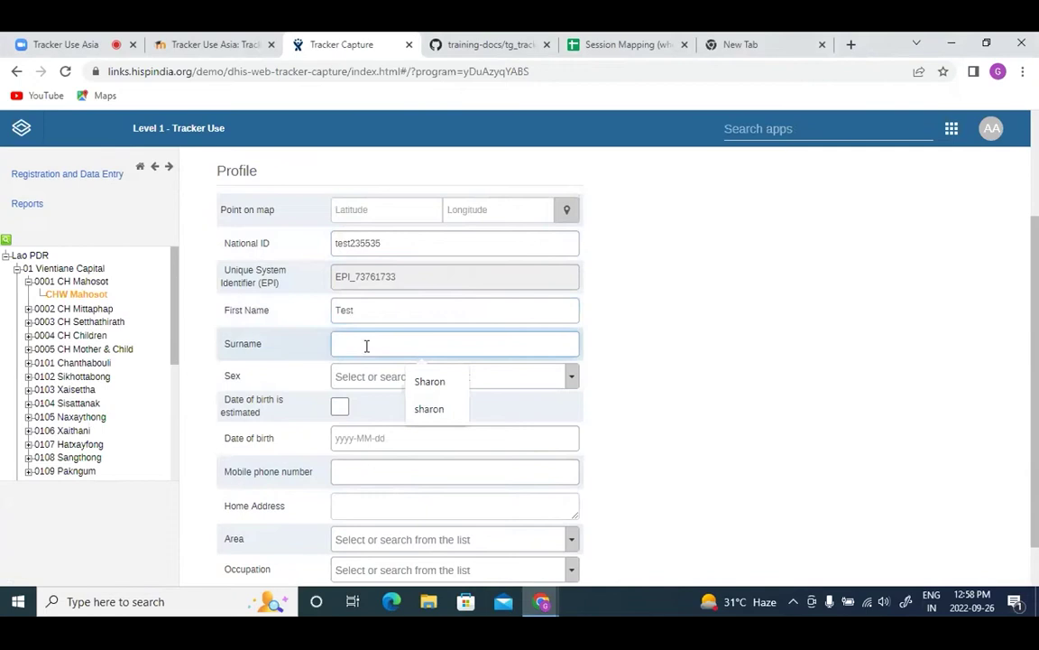
type("case")
key("Tab")
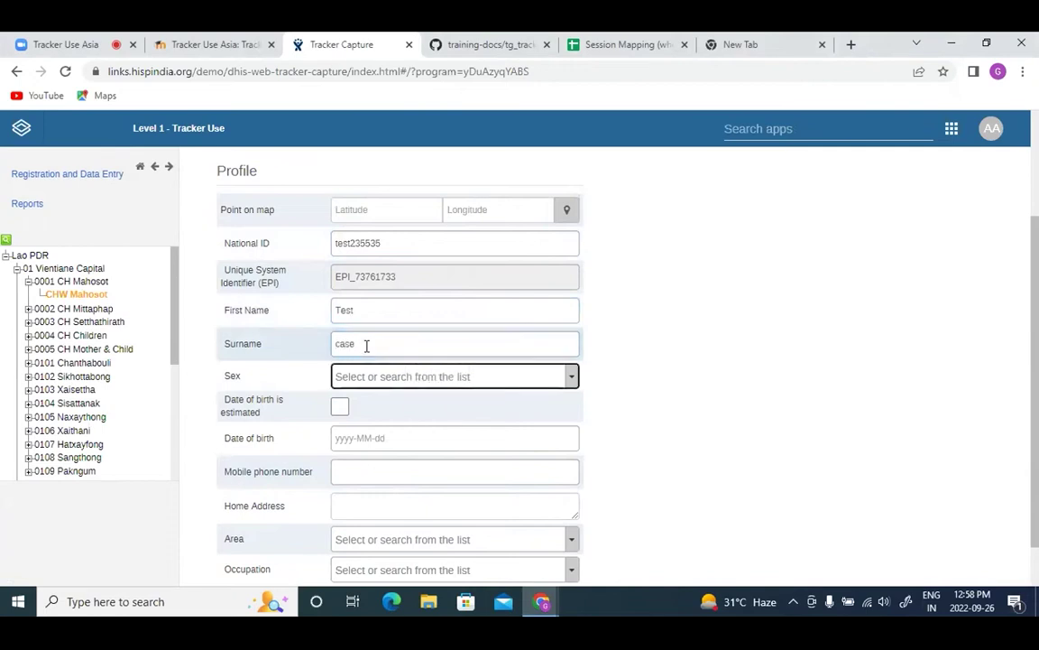
left_click(394, 379)
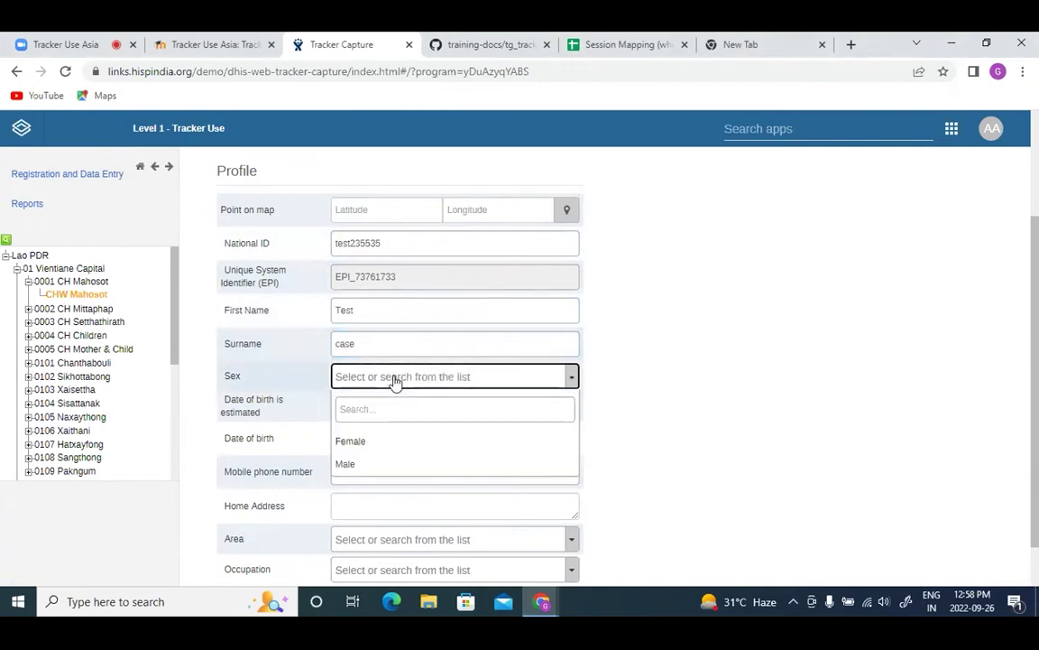
left_click(386, 442)
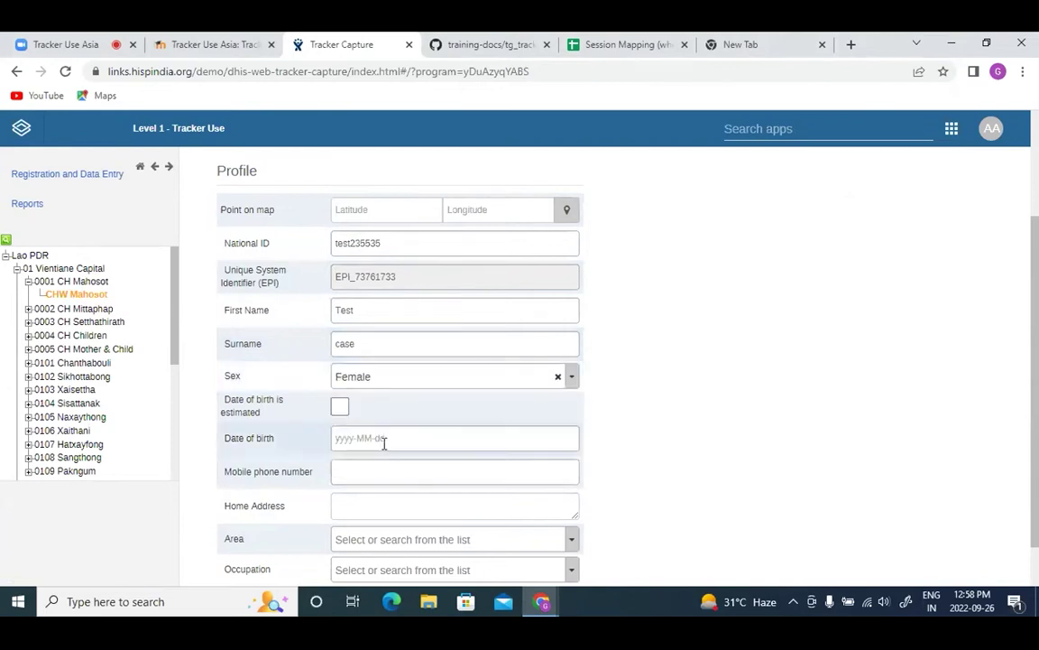
left_click_drag(1038, 367, 1032, 424)
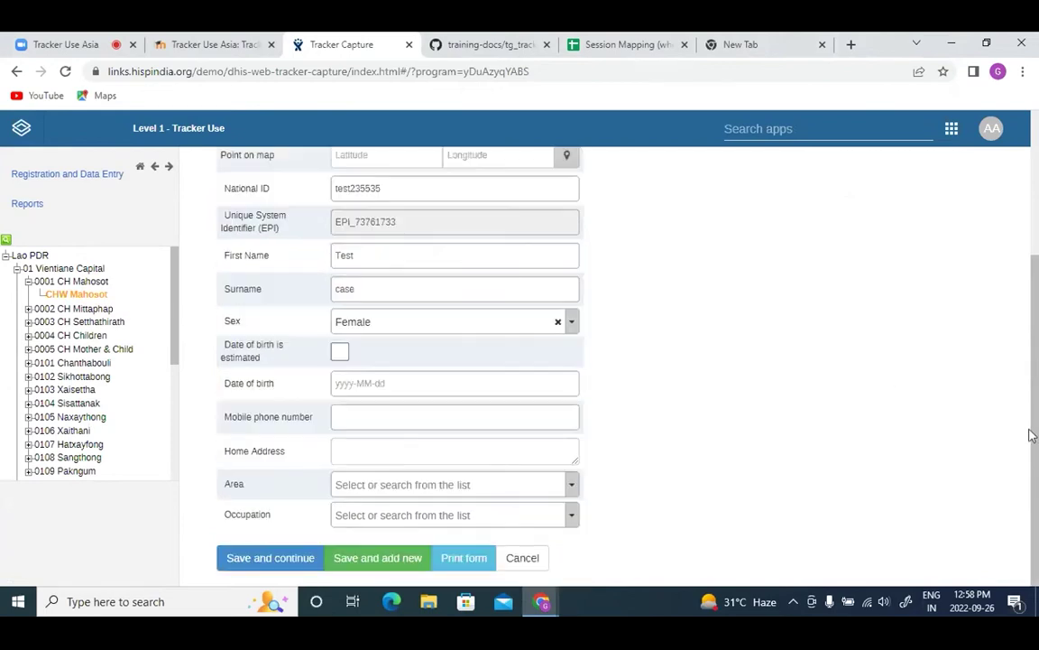
left_click(359, 386)
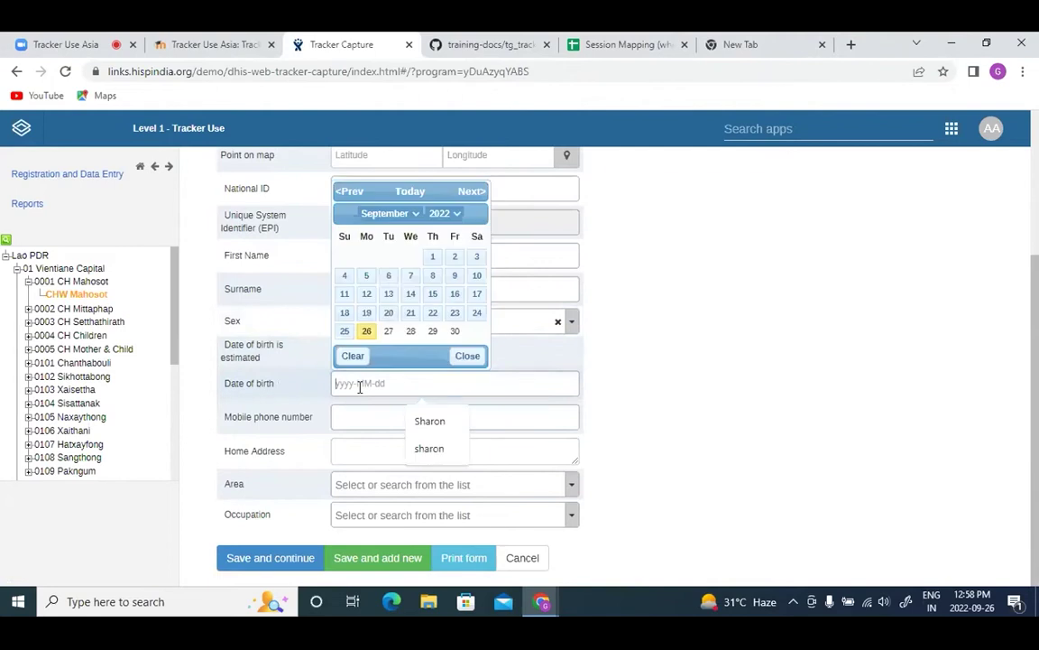
left_click(452, 214)
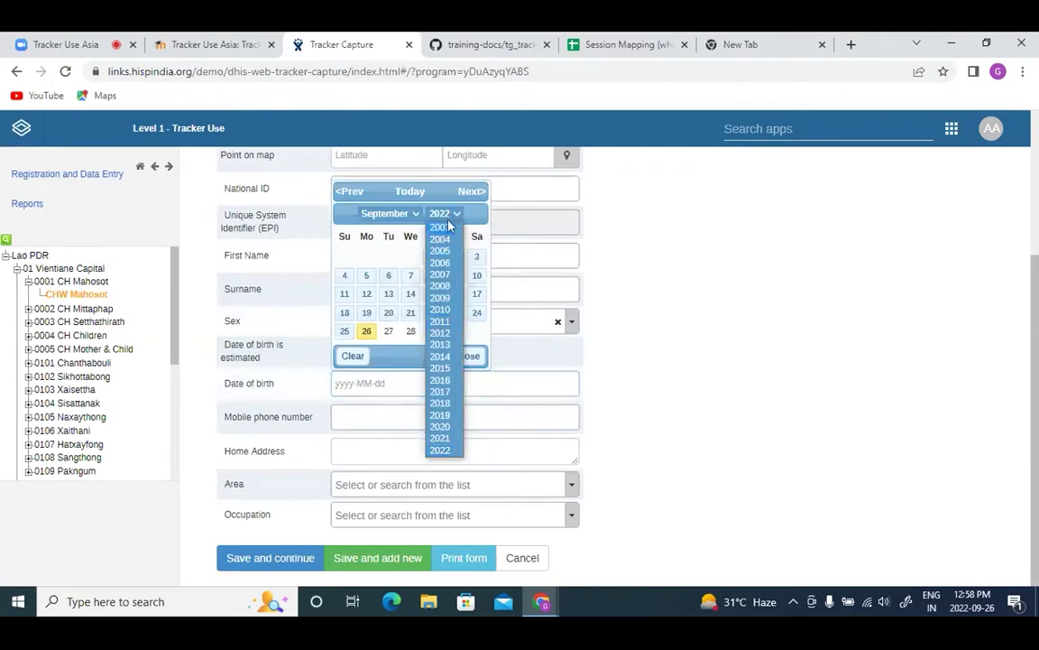
left_click(443, 214)
left_click(444, 214)
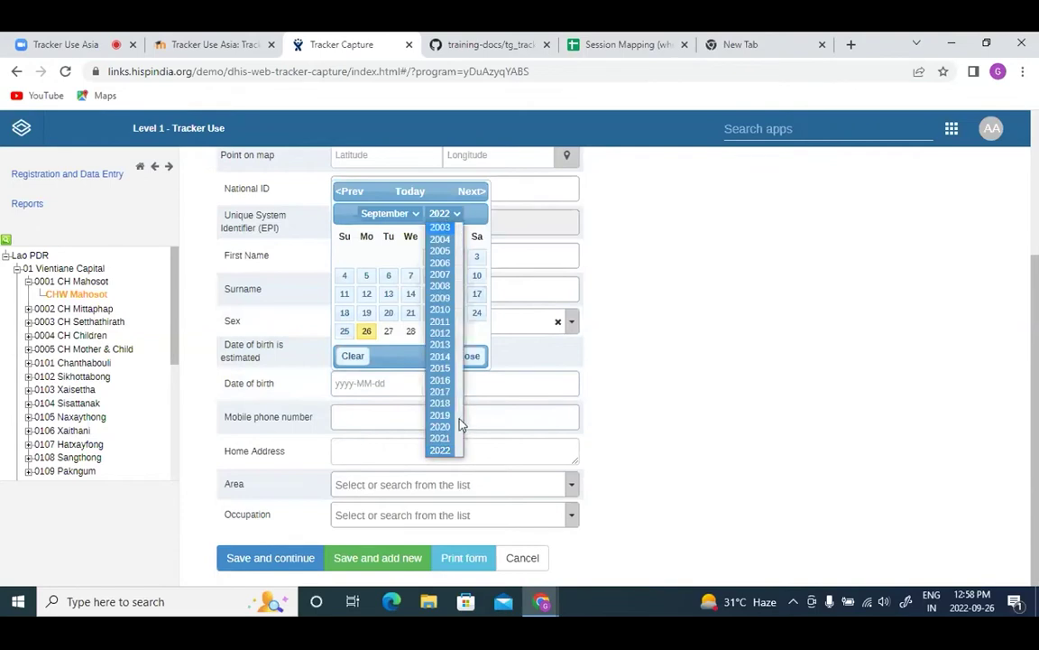
scroll(456, 415, "up", 6)
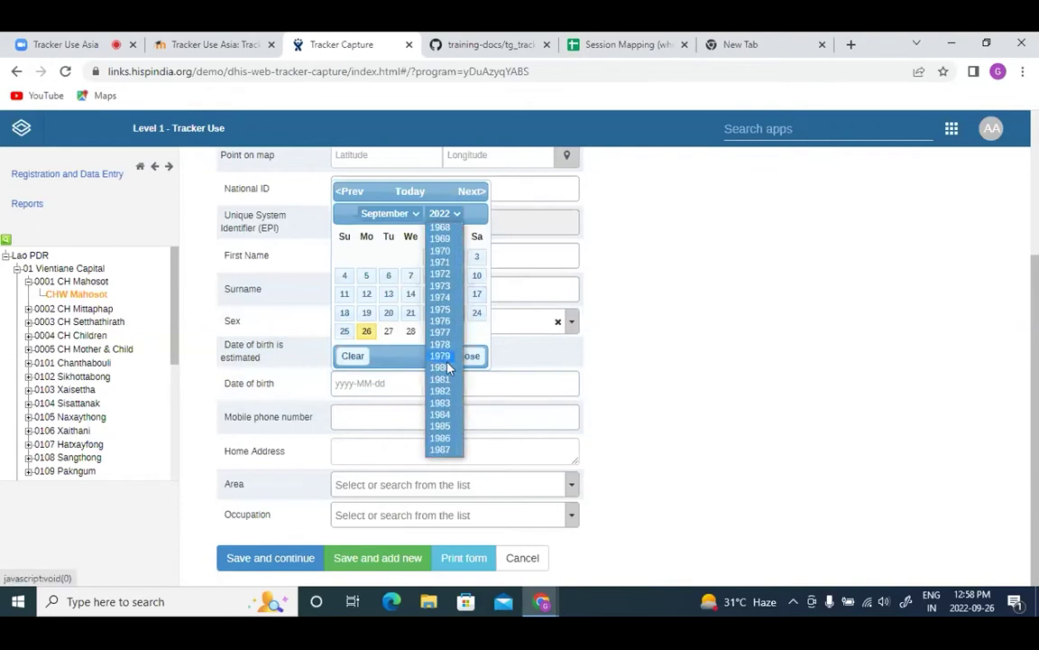
left_click(442, 391)
left_click(411, 257)
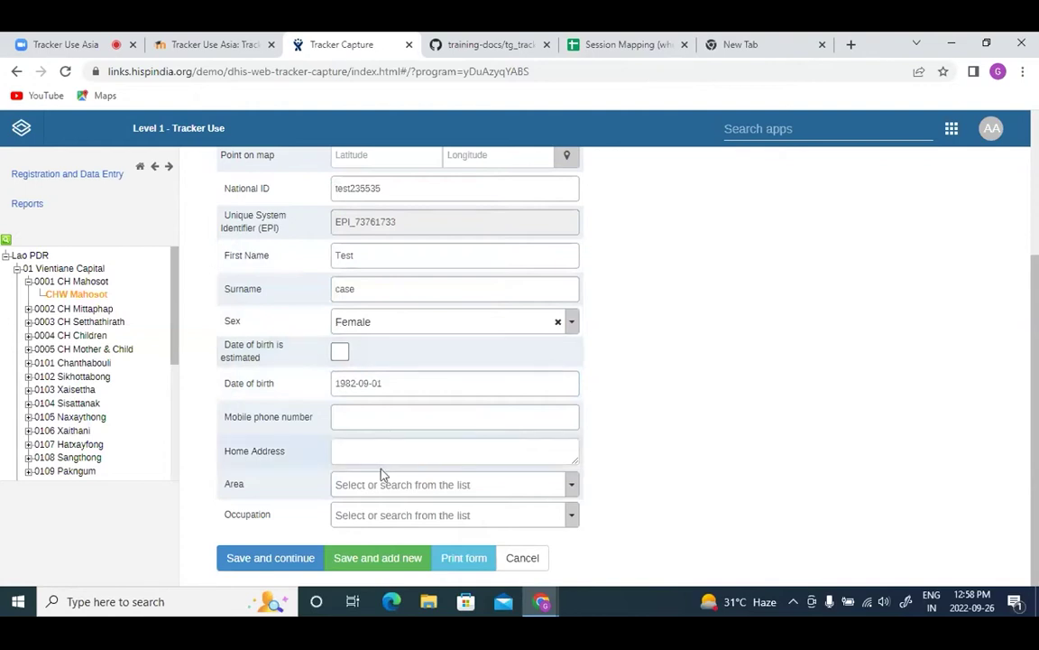
Check the Area and Occupation options, leaving both unselected
left_click(403, 484)
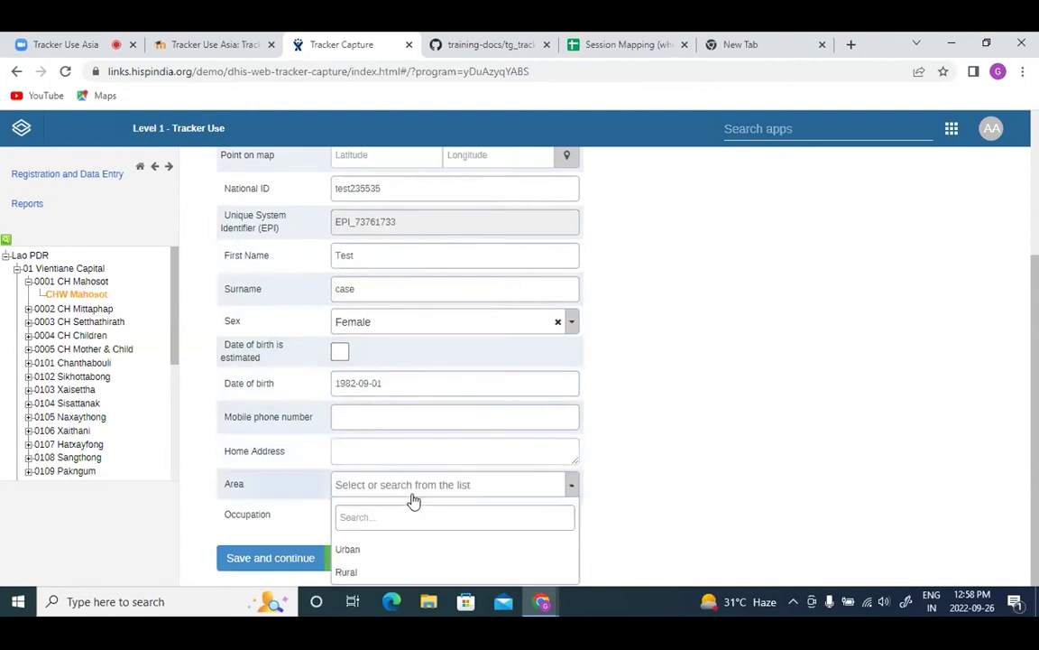
left_click(483, 482)
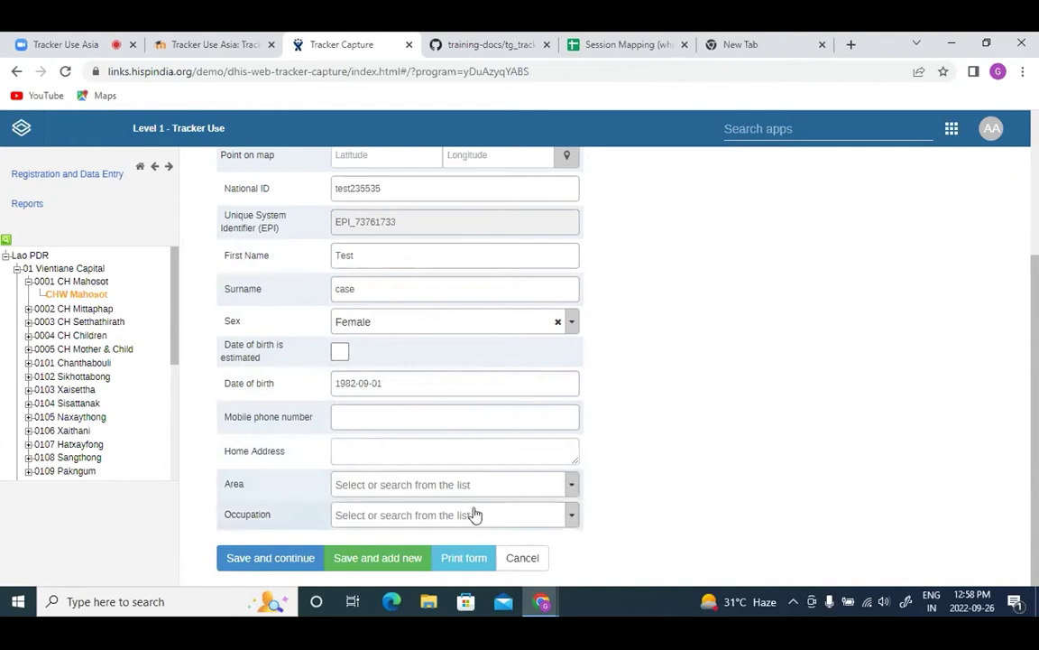
left_click(473, 518)
left_click(694, 420)
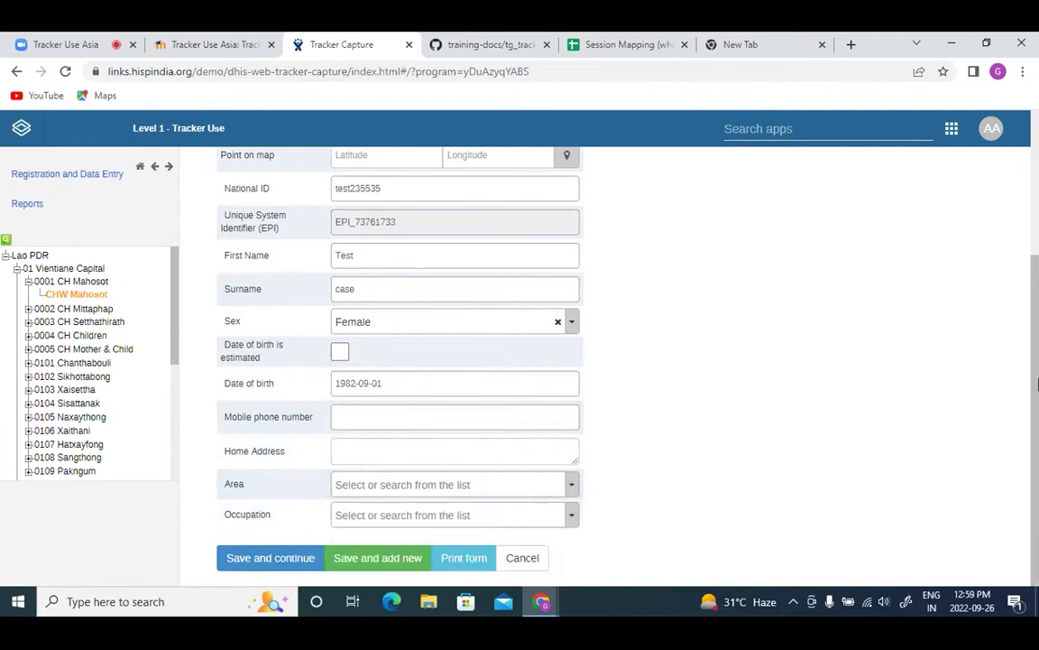
scroll(1037, 442, "up", 3)
scroll(1038, 494, "down", 3)
Save the Test case registration and scroll the duplicates table to the Date of birth column
left_click(257, 558)
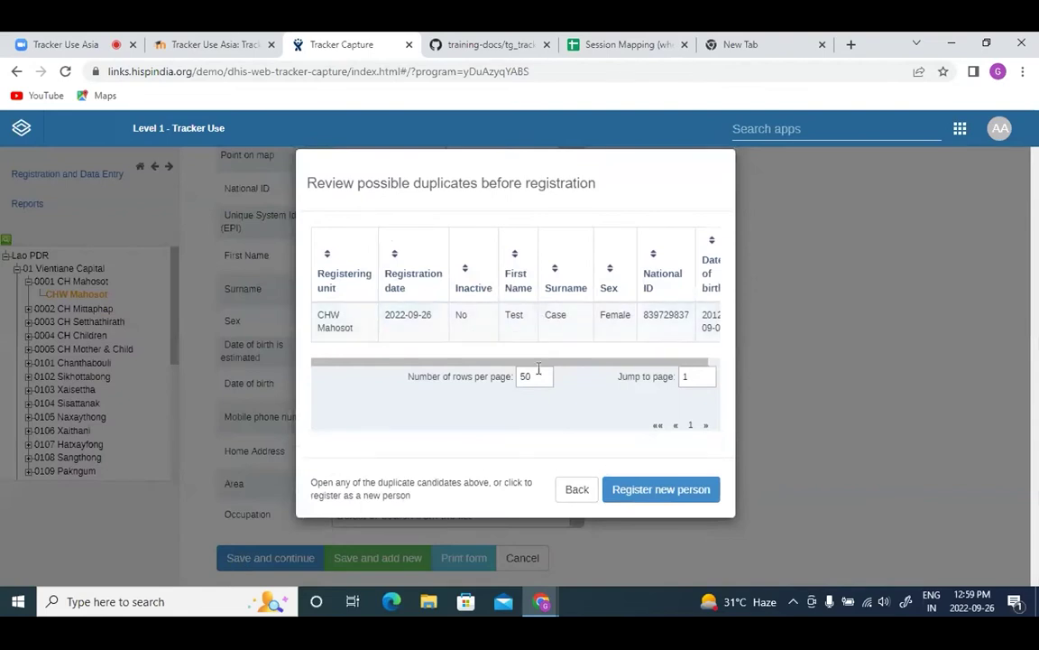
mouse_move(532, 363)
left_mouse_down()
mouse_move(607, 368)
mouse_move(524, 362)
left_mouse_up()
Register Test case as a new person despite the single matching record
left_click(653, 493)
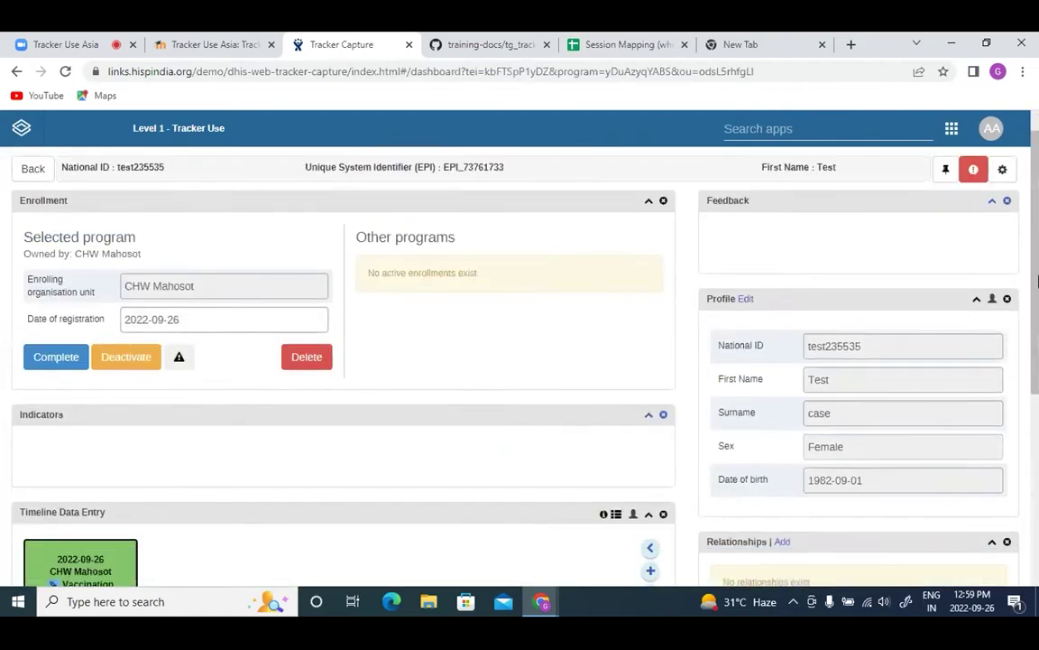
mouse_move(1037, 257)
left_mouse_down()
mouse_move(1038, 481)
mouse_move(1038, 255)
left_mouse_up()
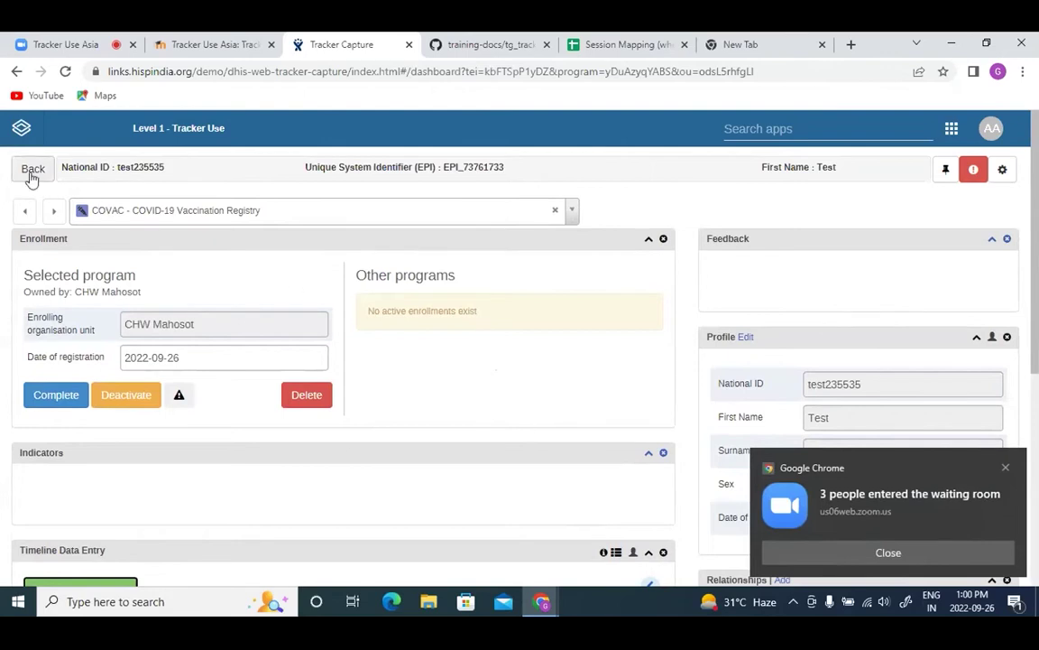
Open the Learner's Guide to Tracker Capture PDF from the DHIS2 Academy course section
left_click(203, 45)
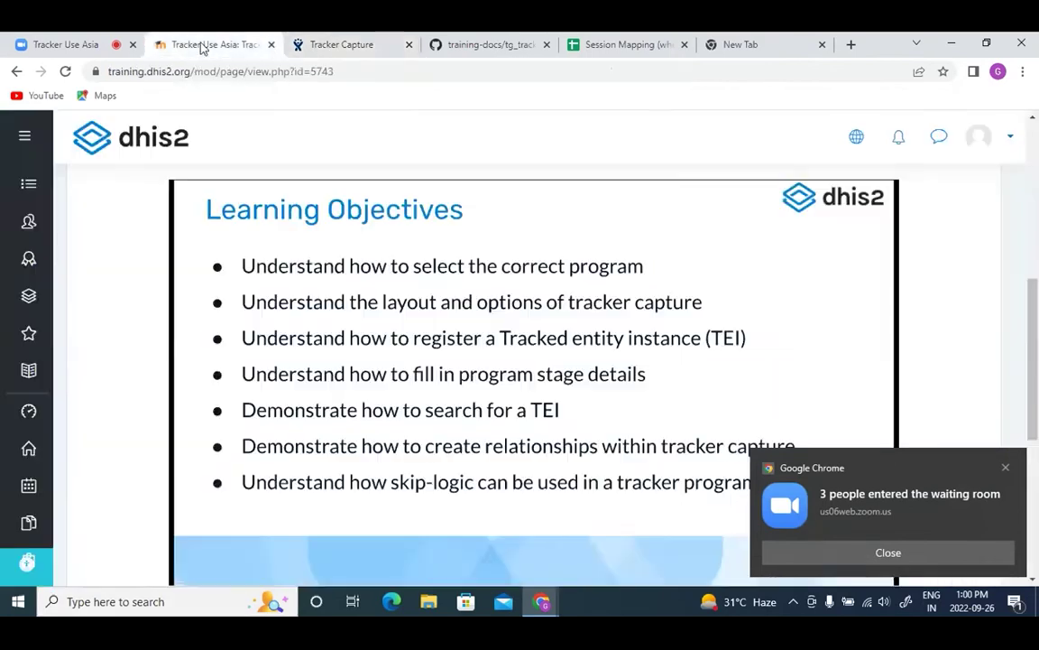
left_click(16, 73)
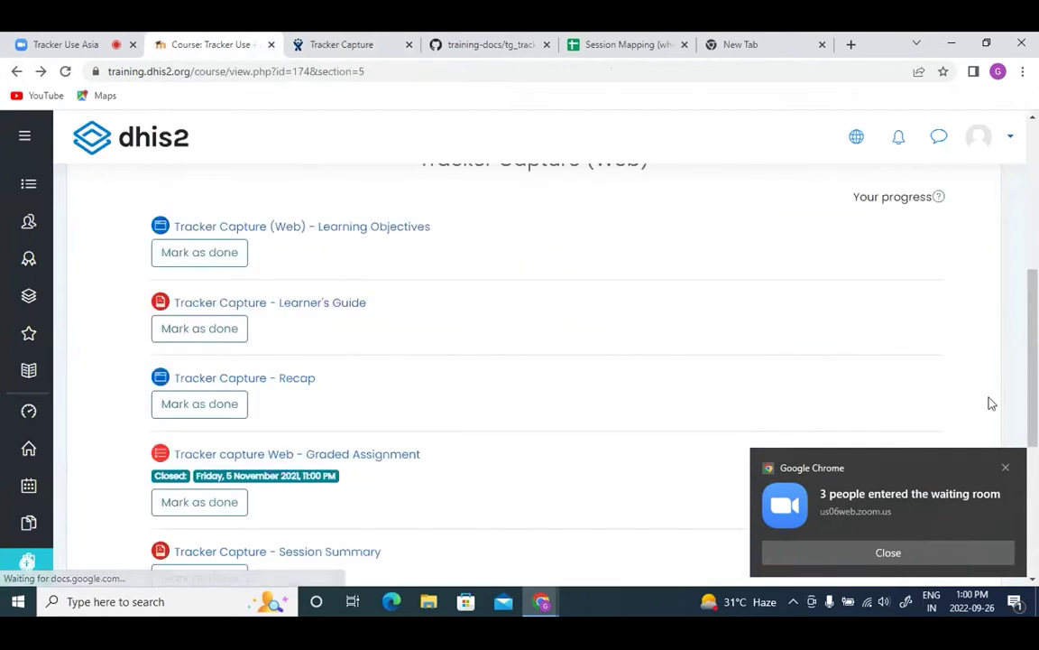
left_click(320, 305)
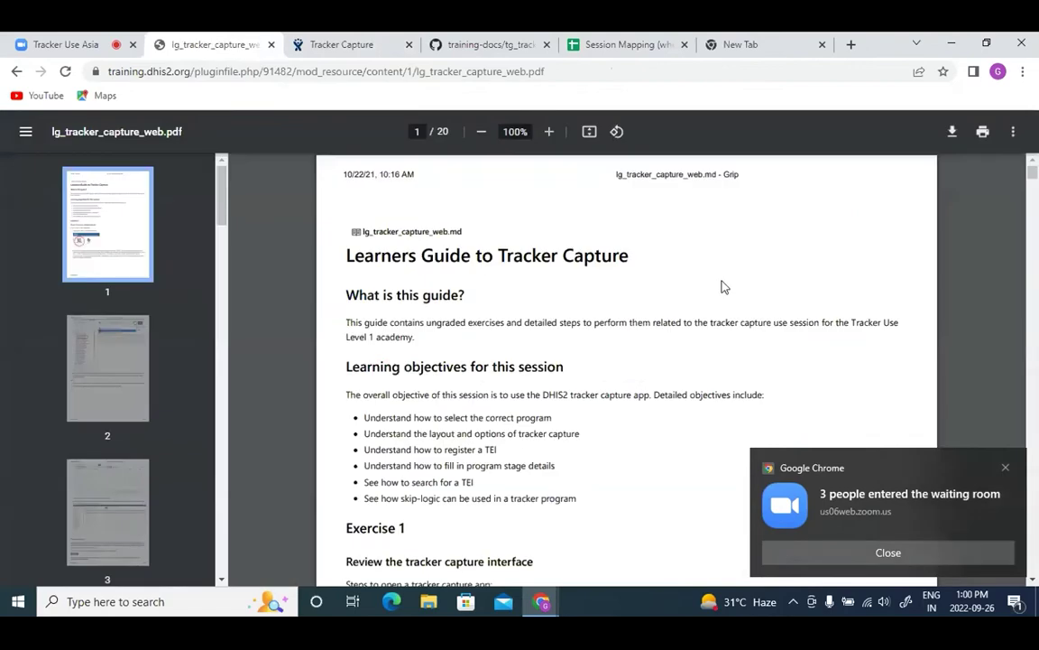
left_click(1007, 469)
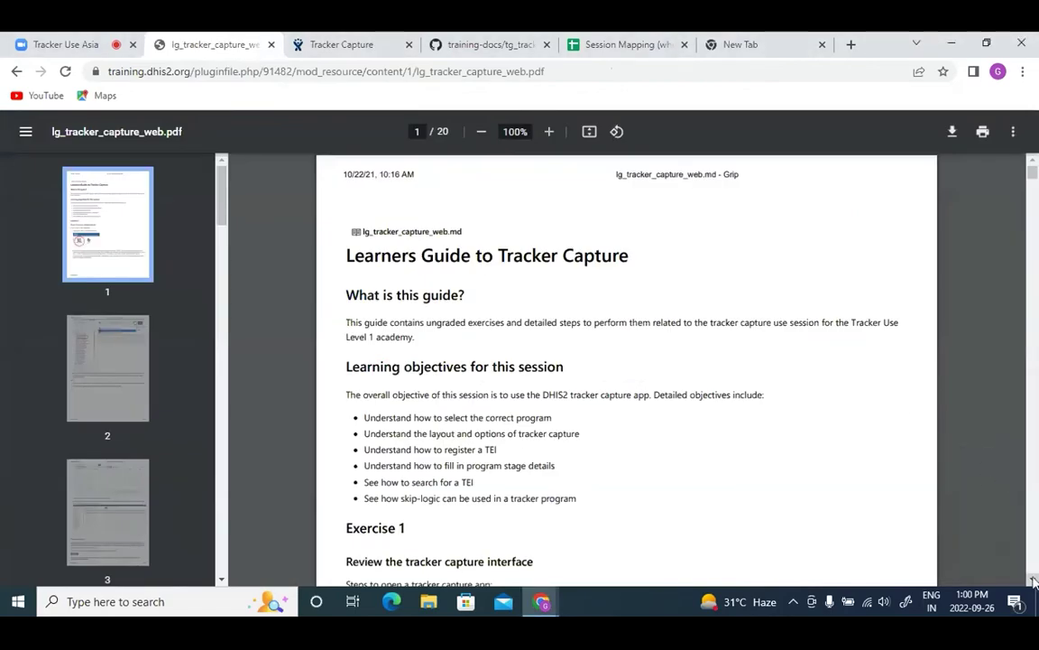
Read the guide down to Exercise 2 on page 7, then return to the Test case dashboard
scroll(1034, 580, "down", 3)
scroll(1034, 581, "down", 1)
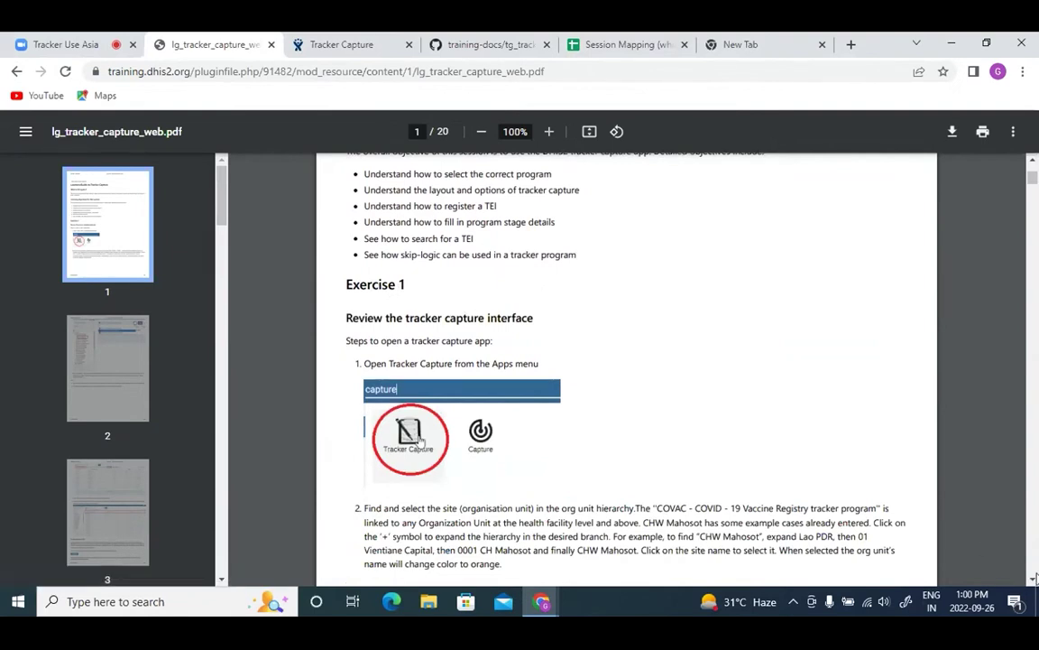
scroll(626, 361, "down", 10)
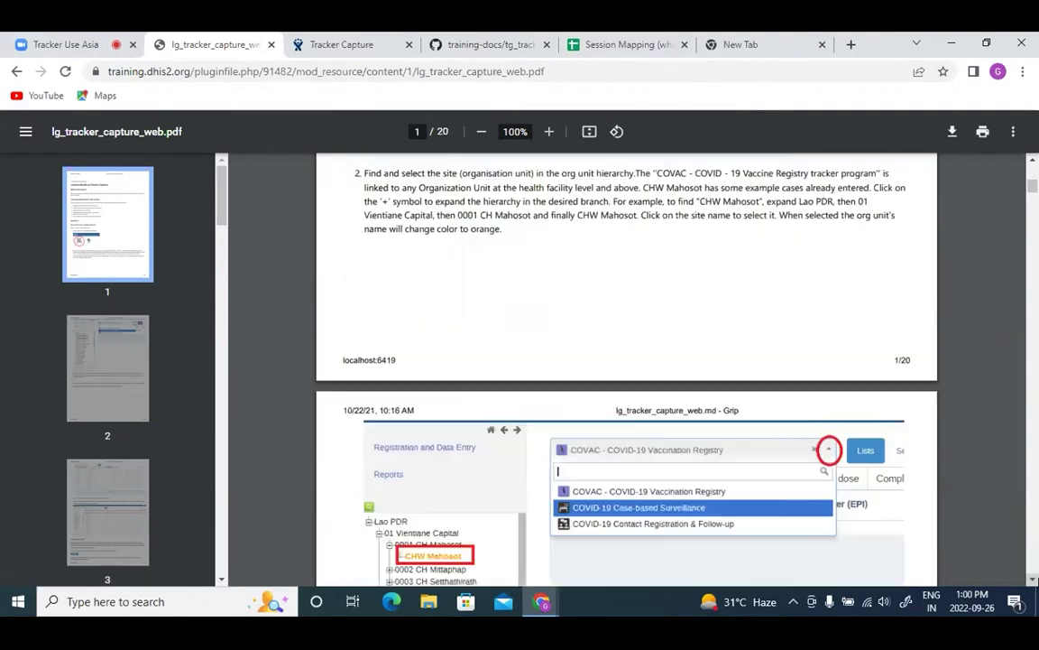
scroll(626, 361, "down", 10)
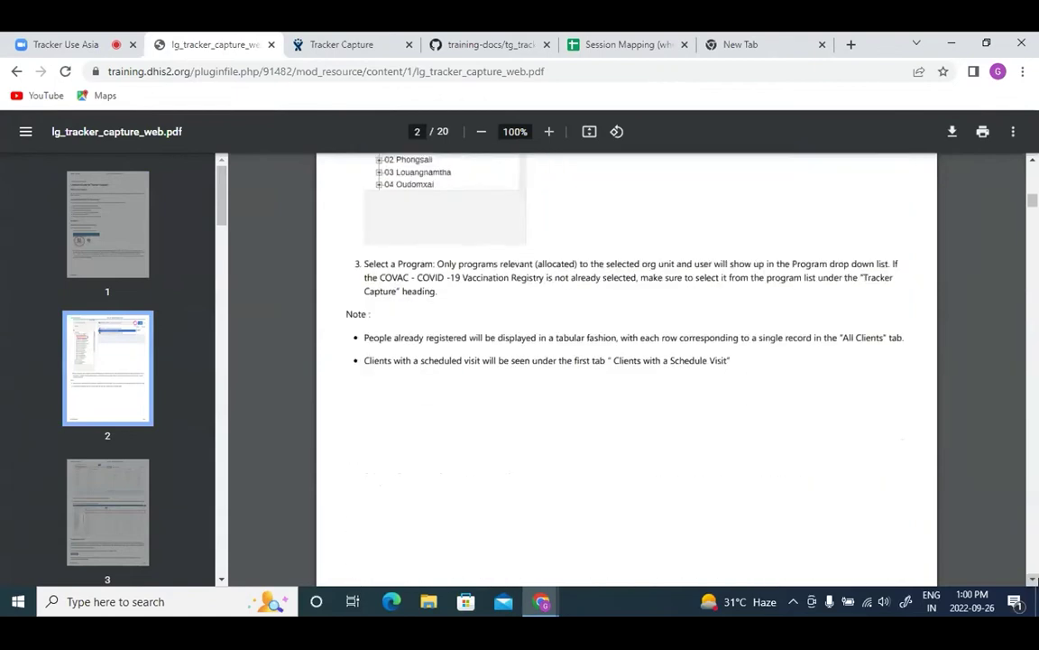
scroll(627, 361, "down", 10)
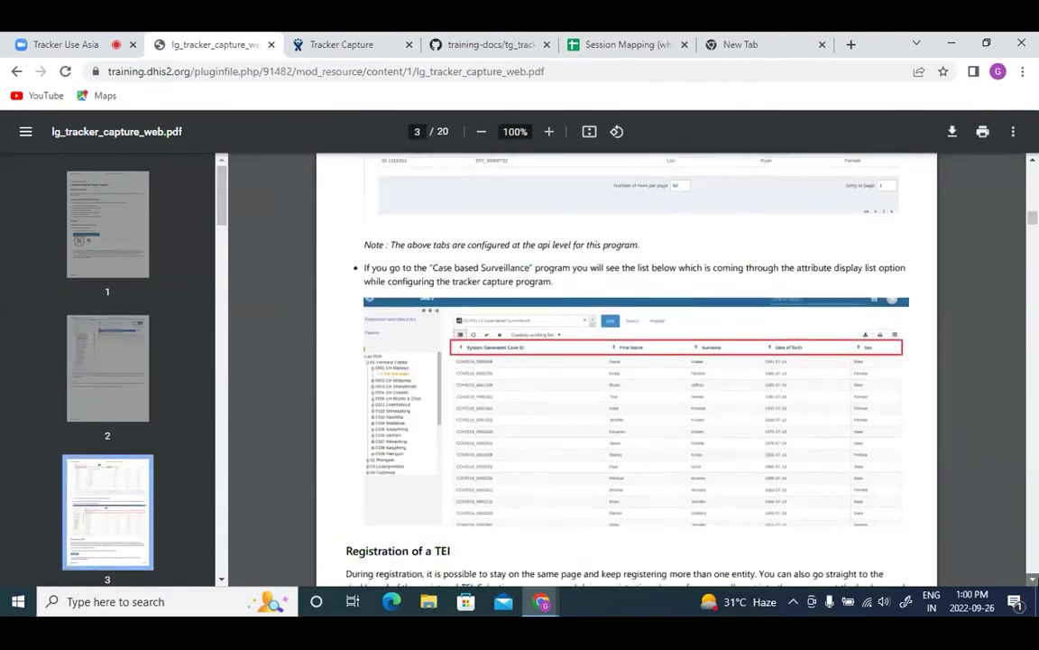
scroll(626, 361, "down", 8)
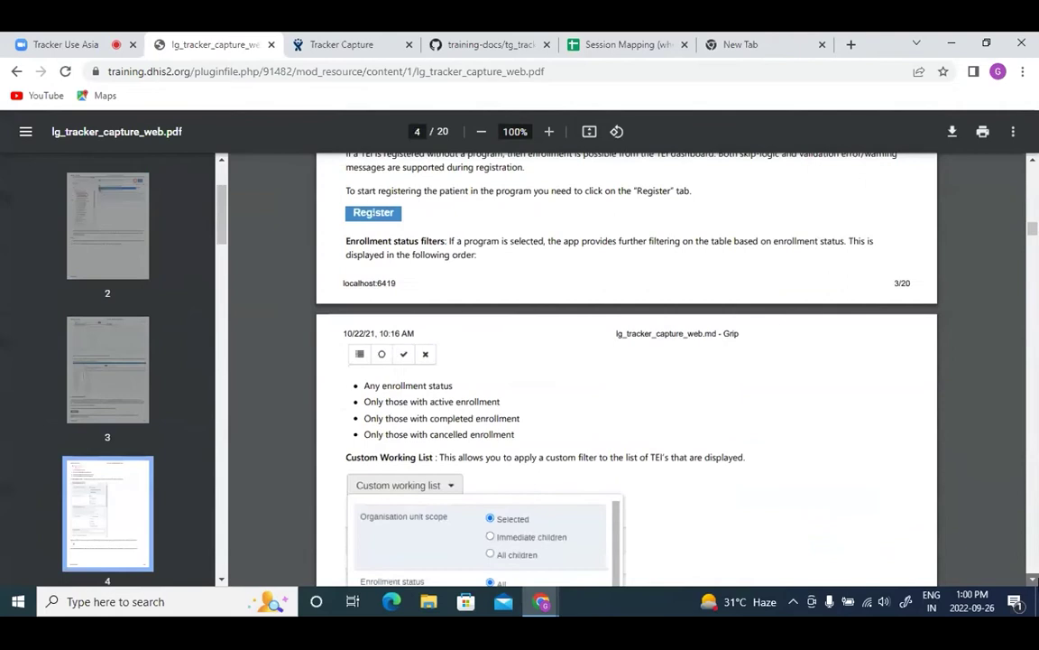
scroll(627, 361, "down", 12)
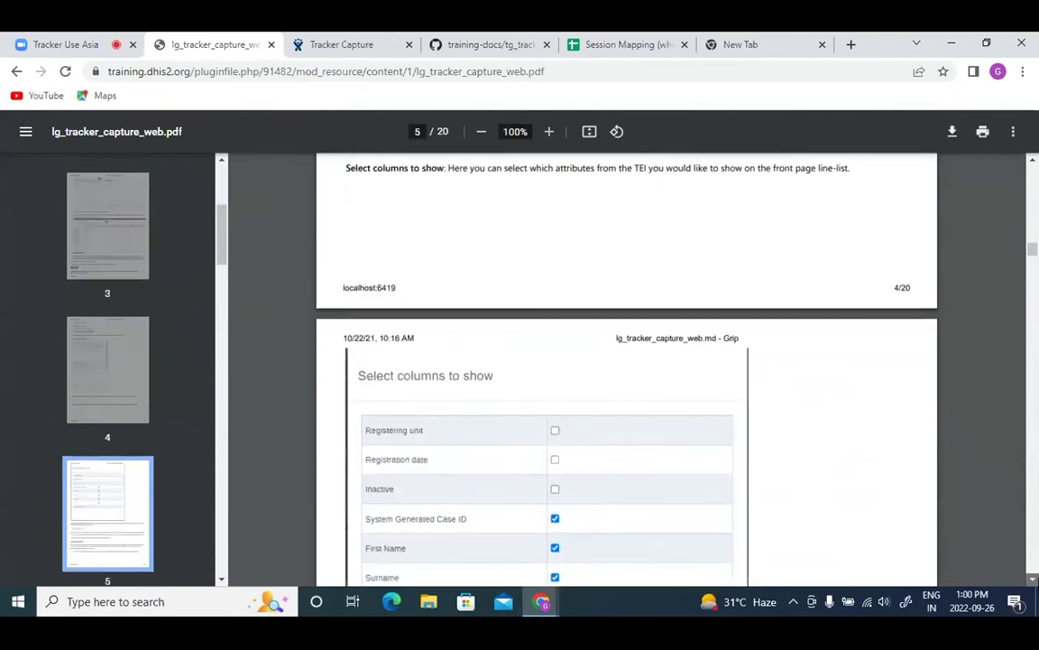
scroll(626, 361, "down", 10)
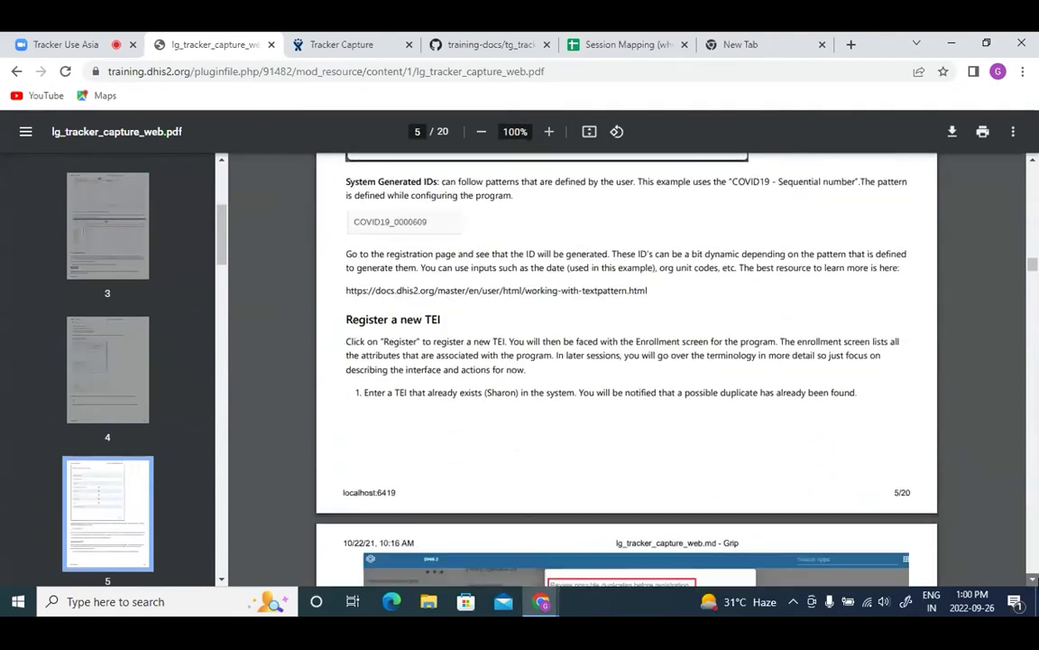
scroll(626, 361, "down", 9)
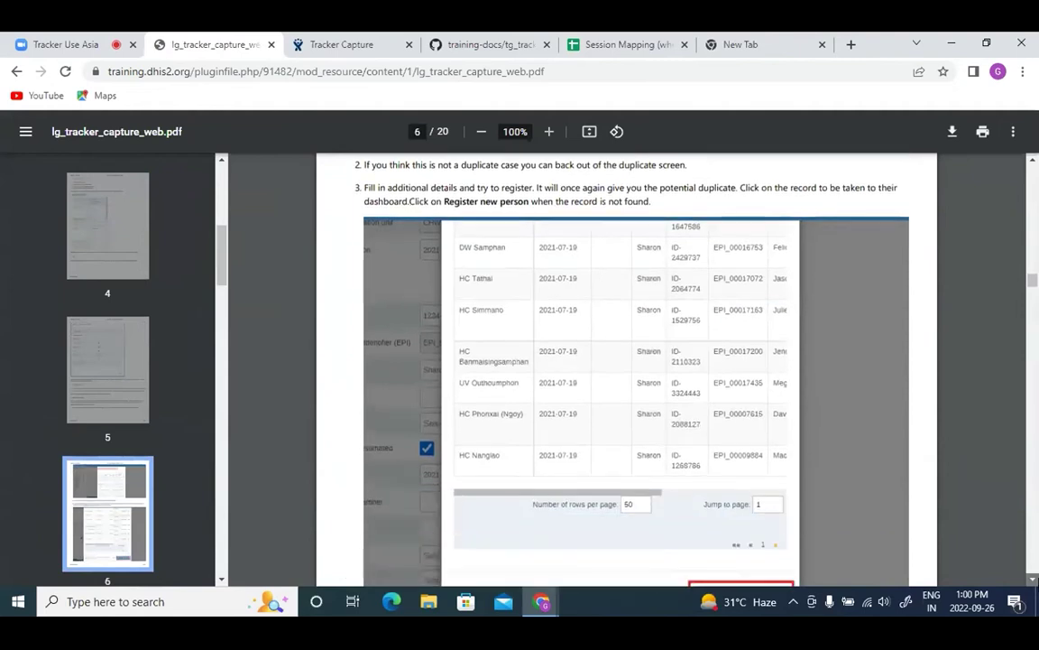
scroll(626, 370, "down", 5)
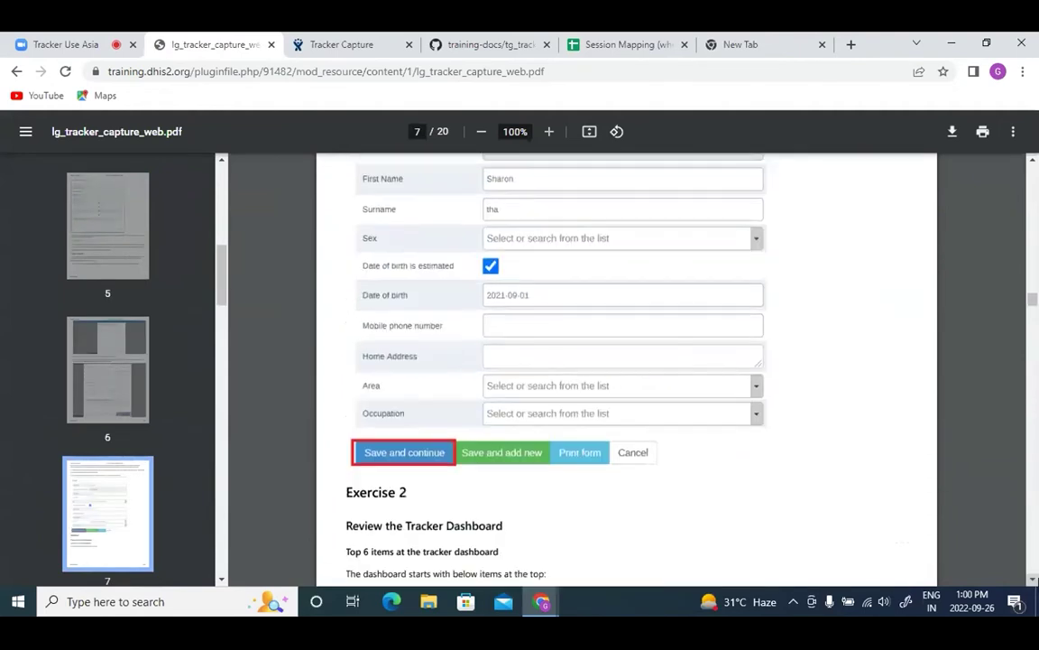
scroll(626, 370, "down", 2)
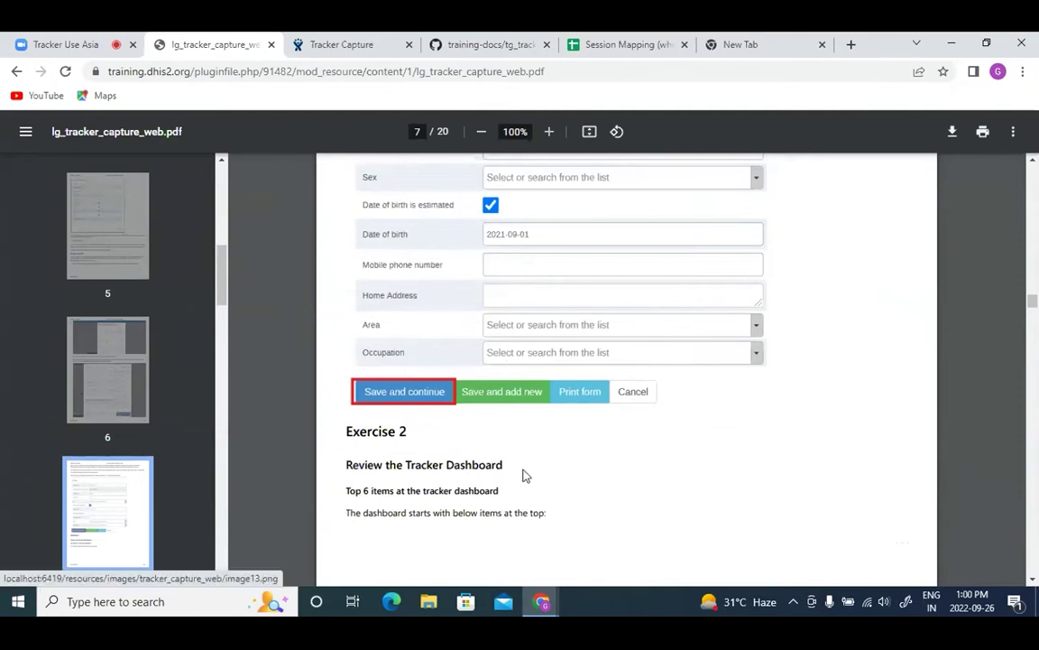
left_click(343, 44)
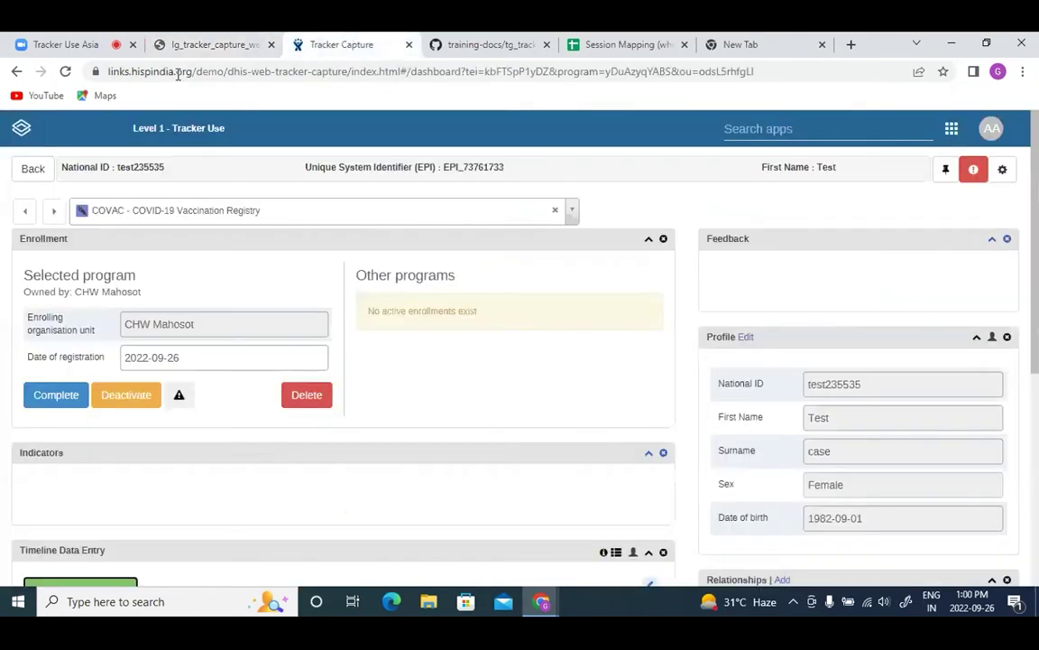
Switch to the Zoom meeting, mute the microphone, and show the chat panel
left_click(99, 41)
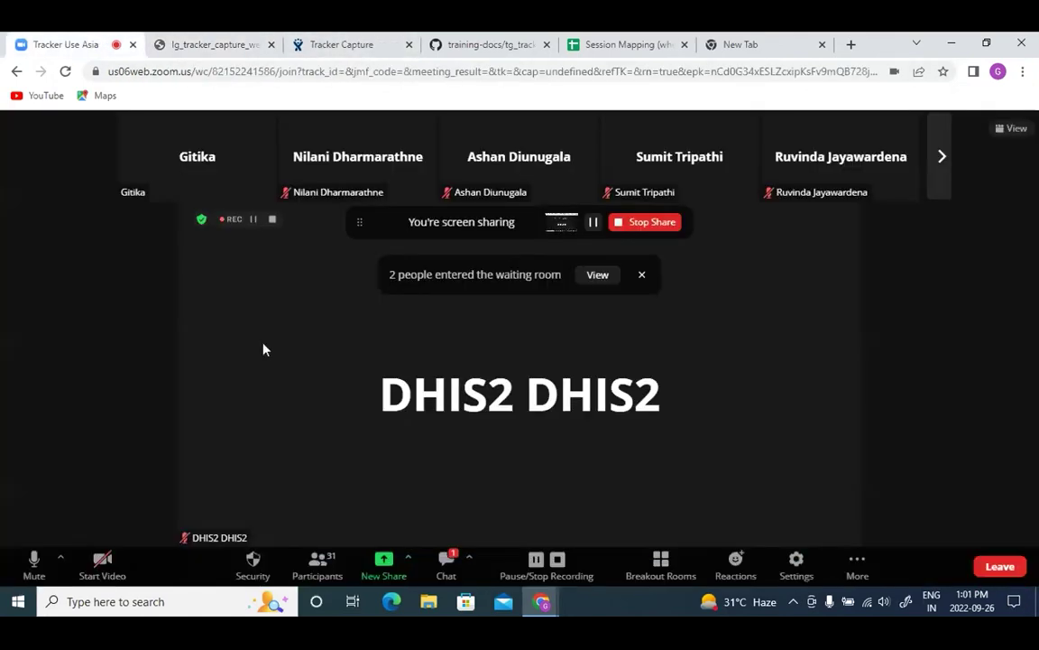
left_click(33, 564)
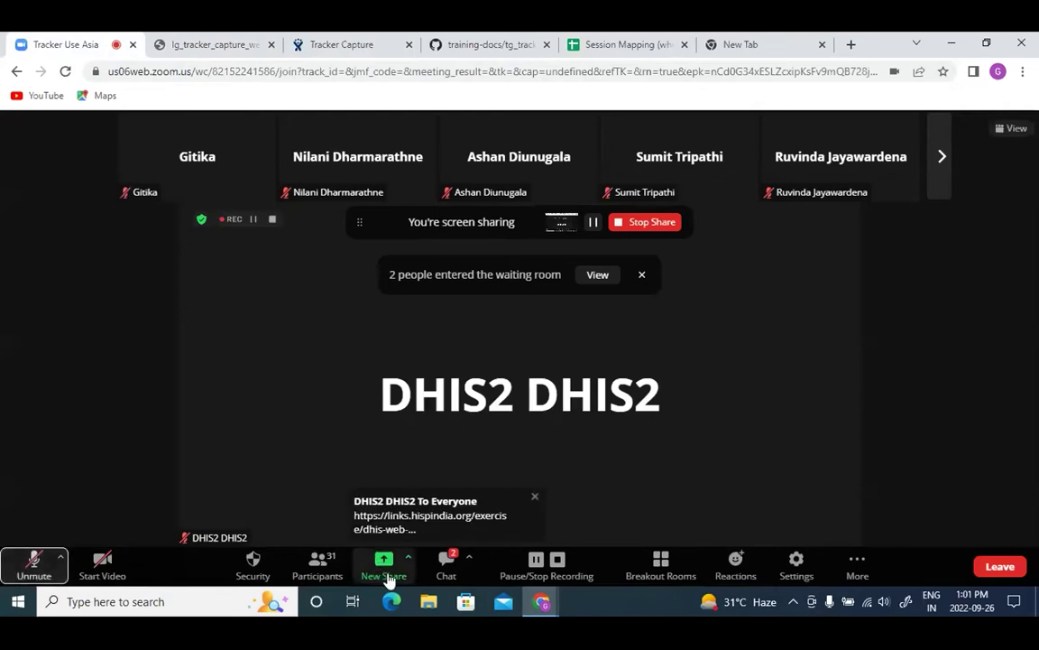
left_click(652, 221)
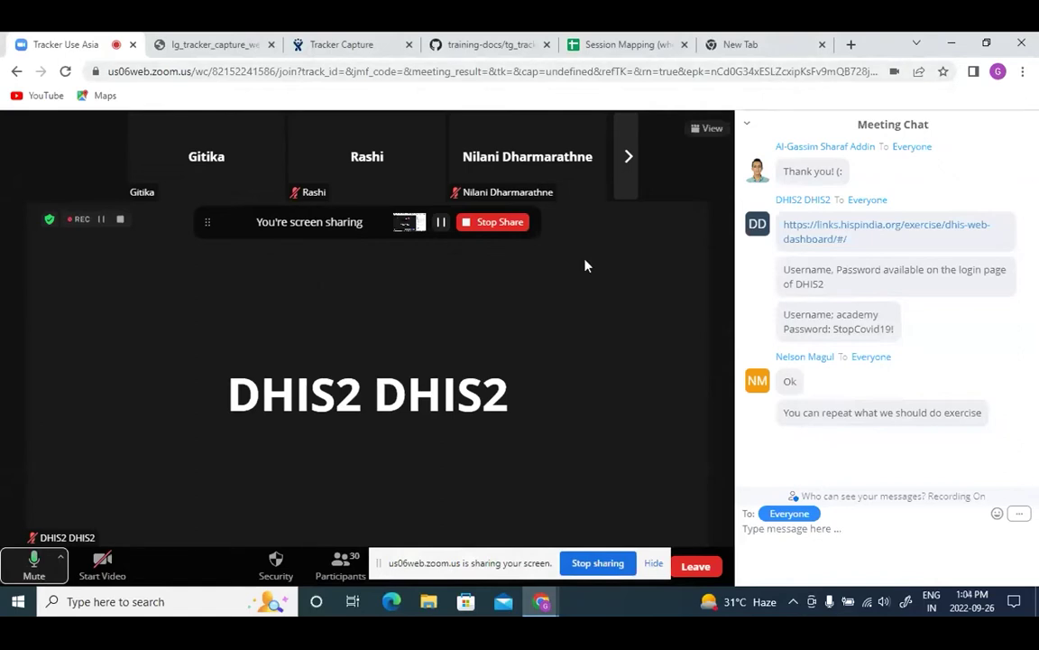
Reopen the Tracker Capture Learner's Guide PDF and scroll down to Exercise 2 on page 7
left_click(209, 44)
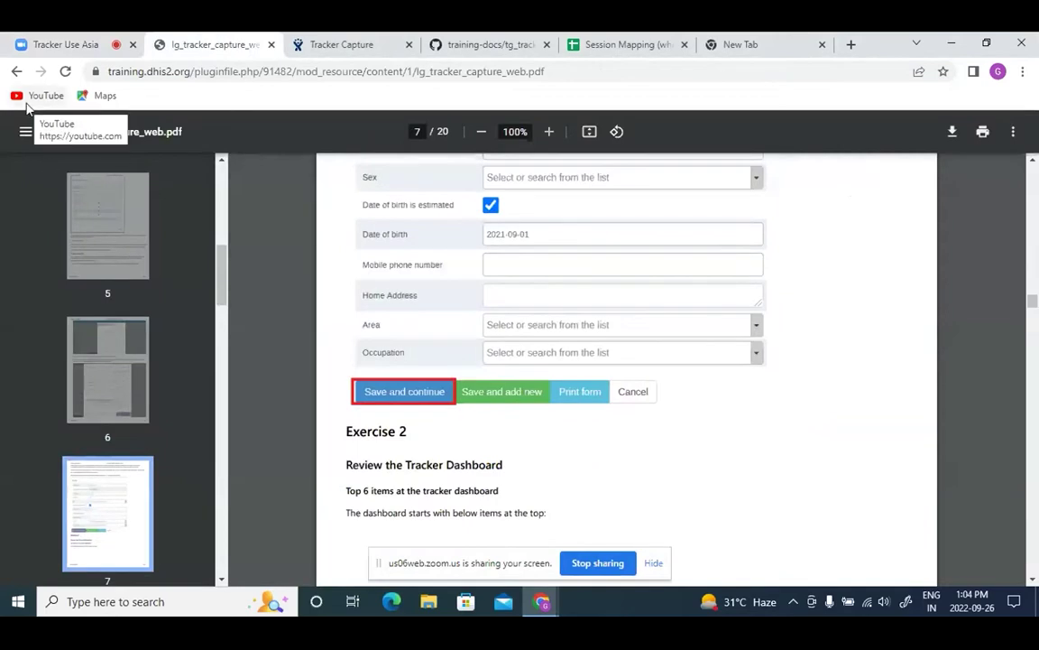
left_click(17, 72)
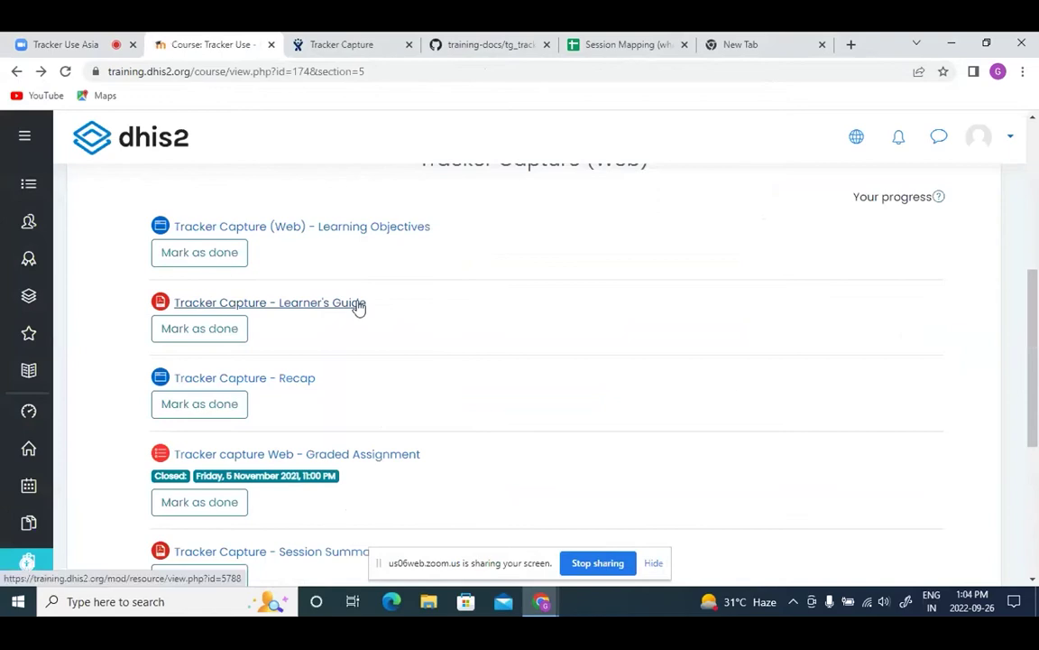
left_click(288, 307)
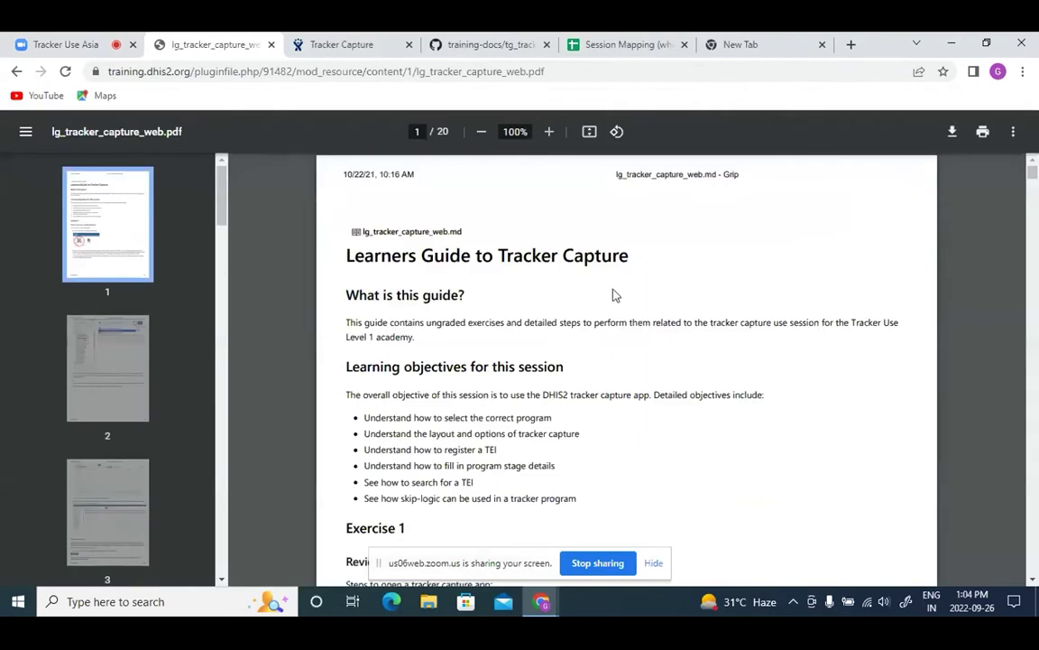
scroll(934, 524, "down", 3)
scroll(929, 522, "down", 1)
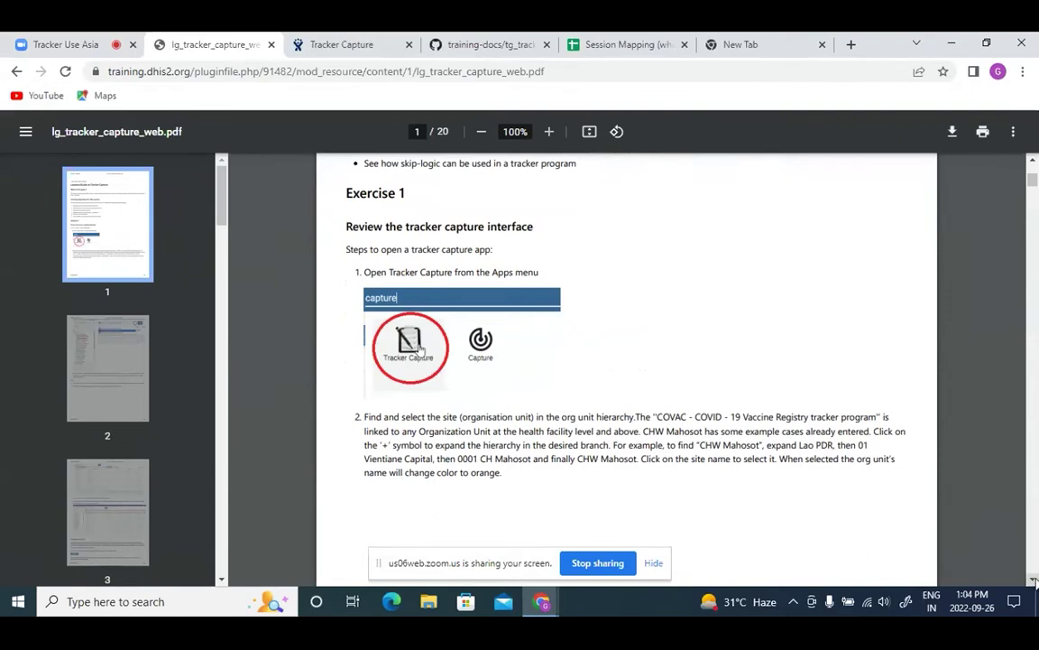
Return to the Zoom meeting and mute the microphone
left_click_drag(1034, 582, 1034, 581)
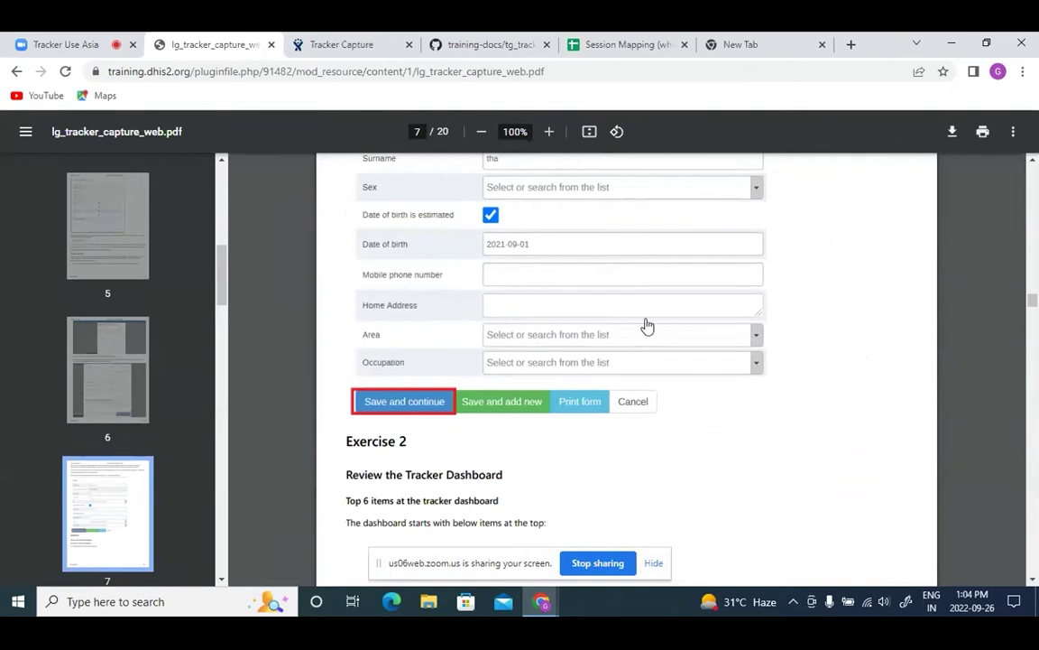
left_click(83, 43)
left_click(33, 567)
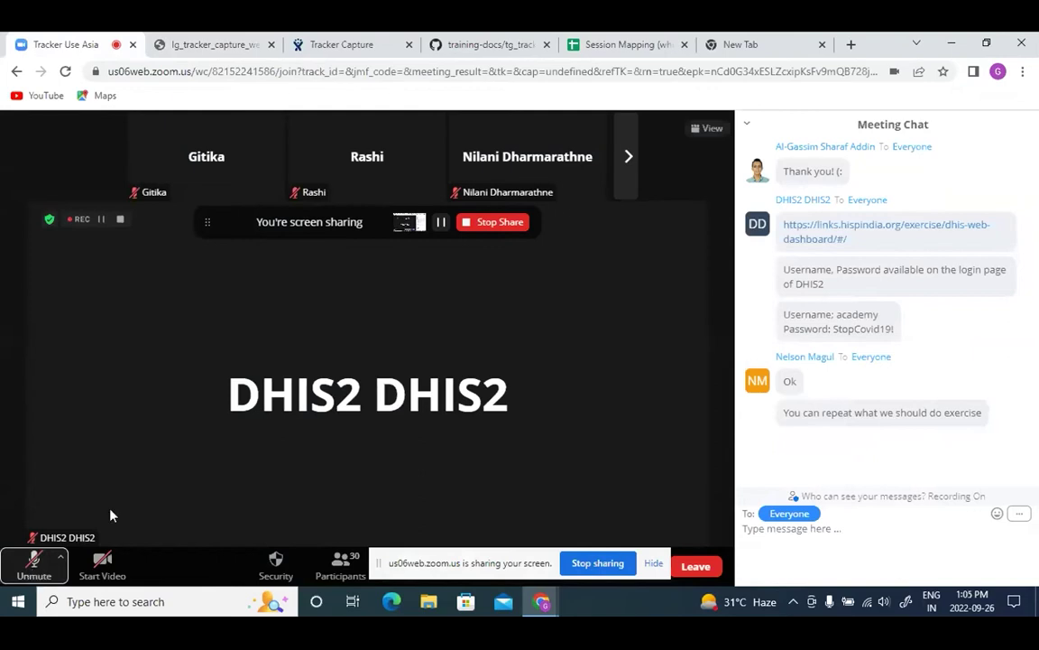
Scroll back up in the learner's guide tab, then return to the Zoom meeting in the Tracker Use Asia tab
left_click(211, 42)
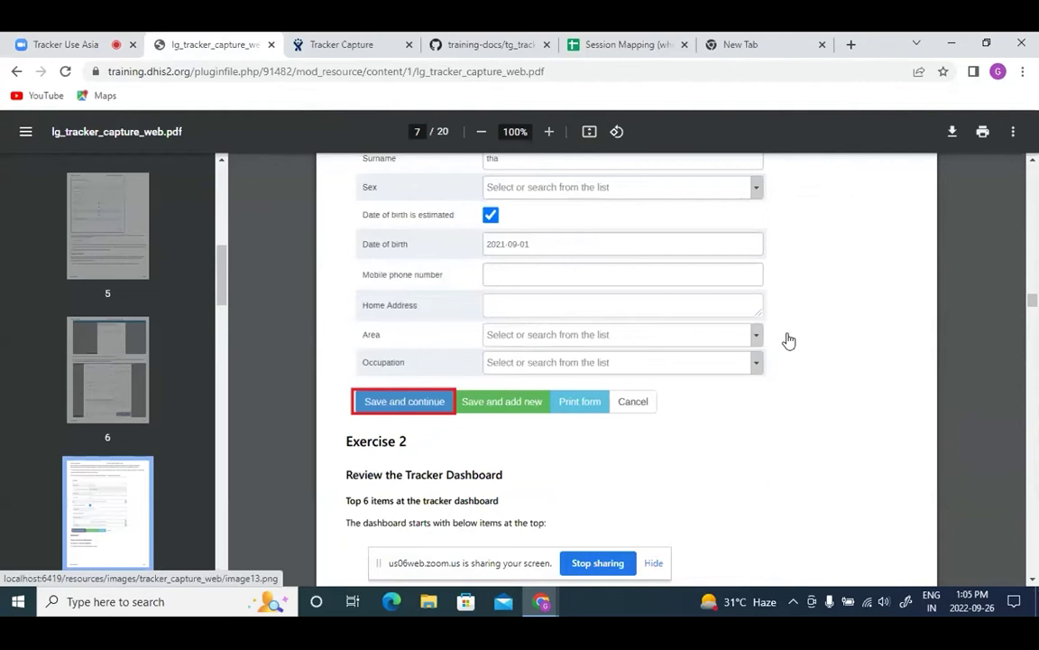
scroll(789, 340, "up", 1)
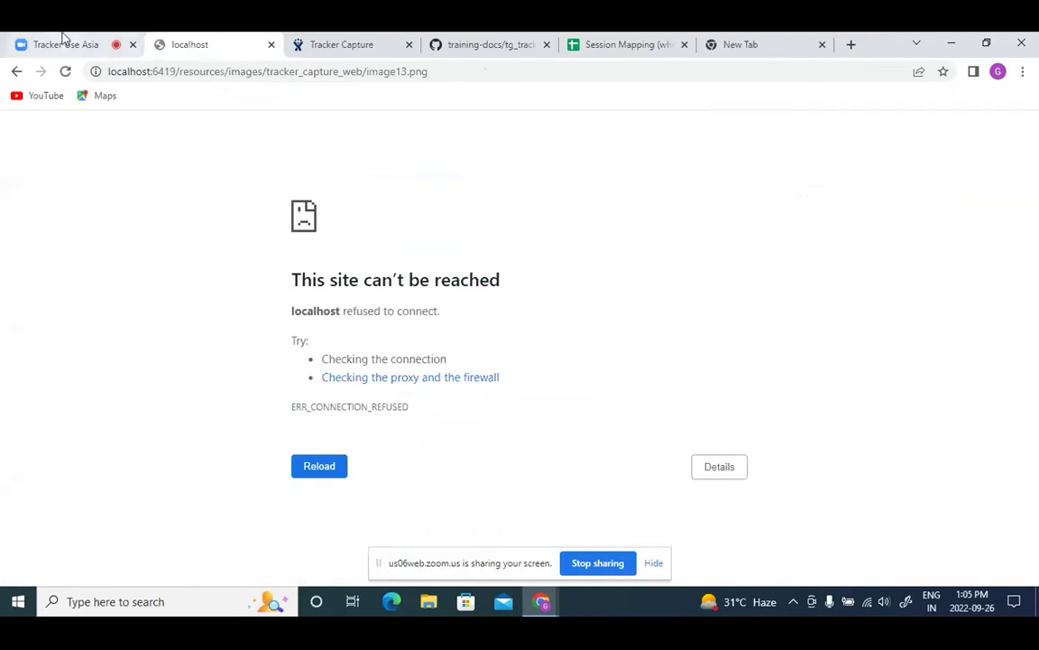
left_click(63, 40)
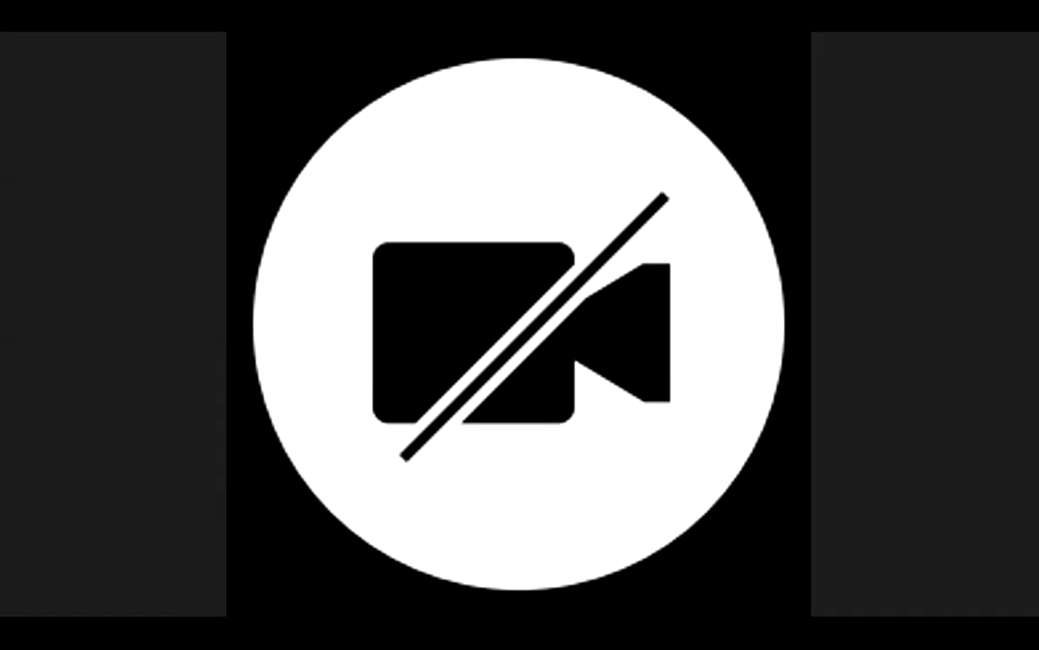
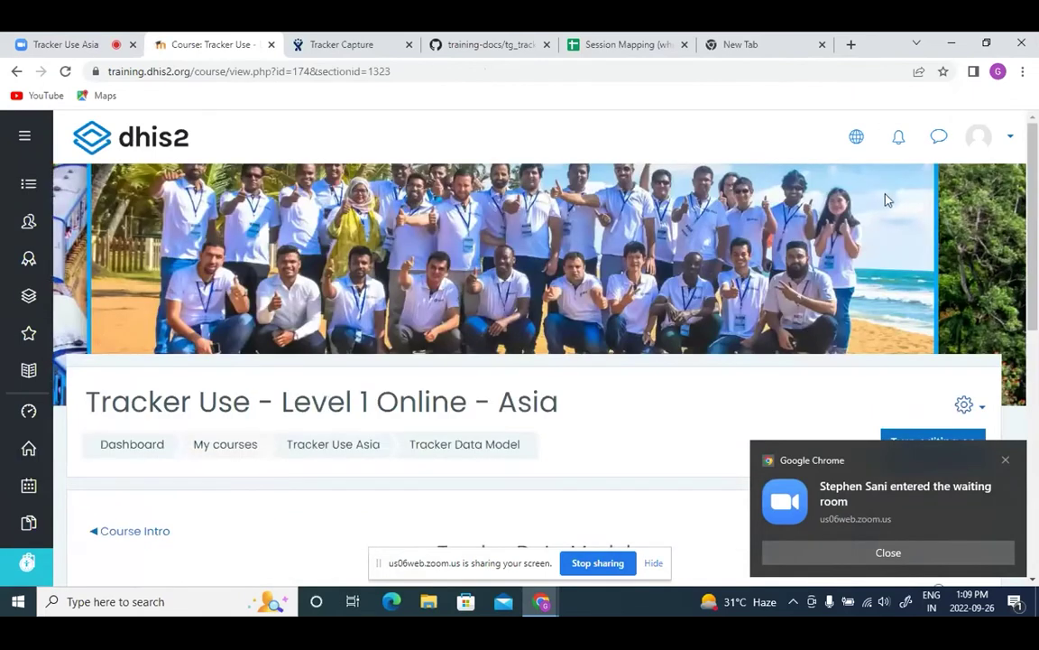
Browse the DHIS2 Academy course page, briefly opening Course Intro and returning
scroll(1036, 290, "down", 2)
left_click_drag(1037, 291, 1037, 374)
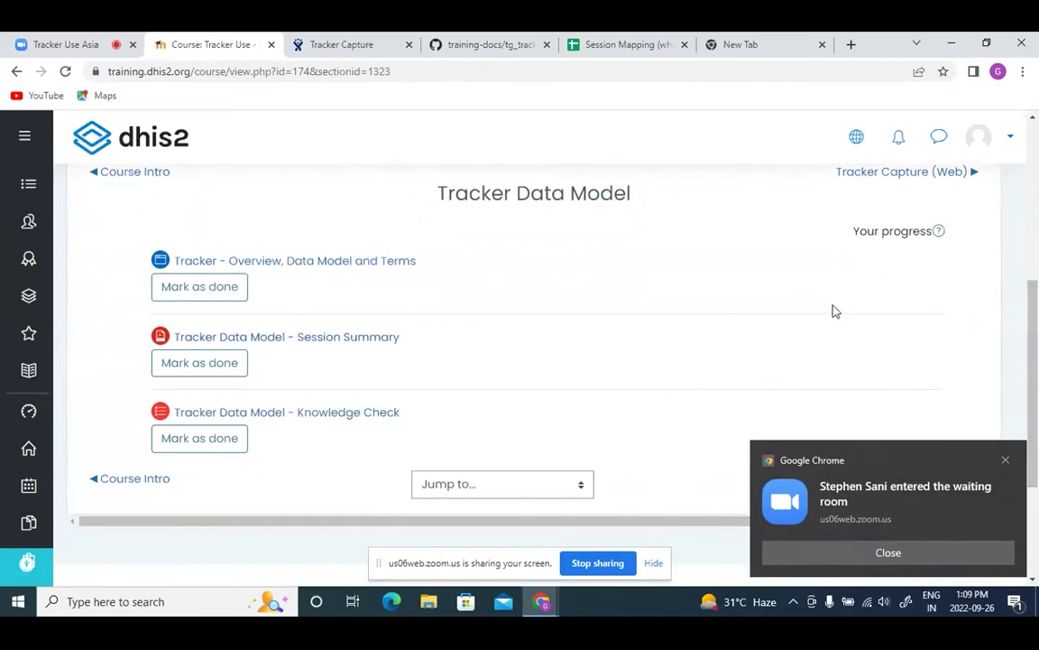
scroll(1024, 361, "up", 1)
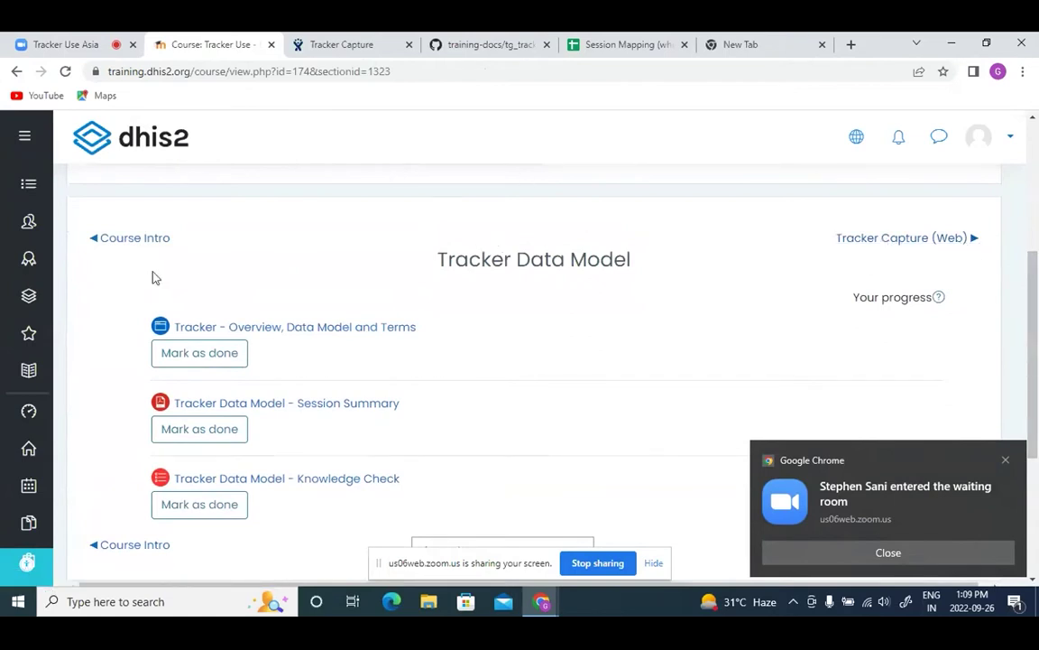
left_click(147, 242)
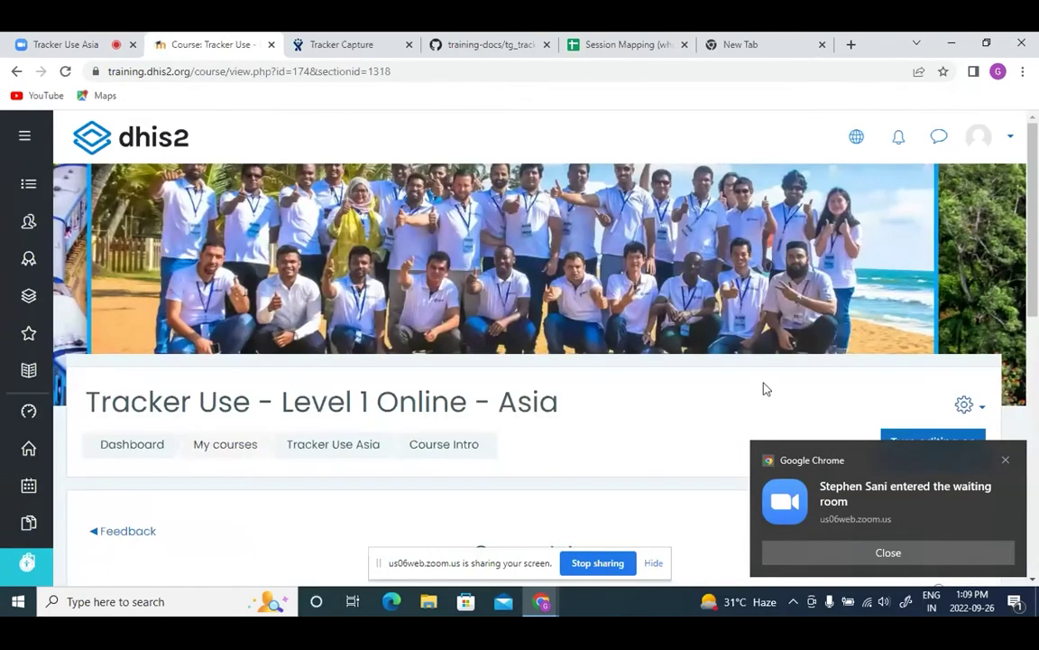
left_click(343, 445)
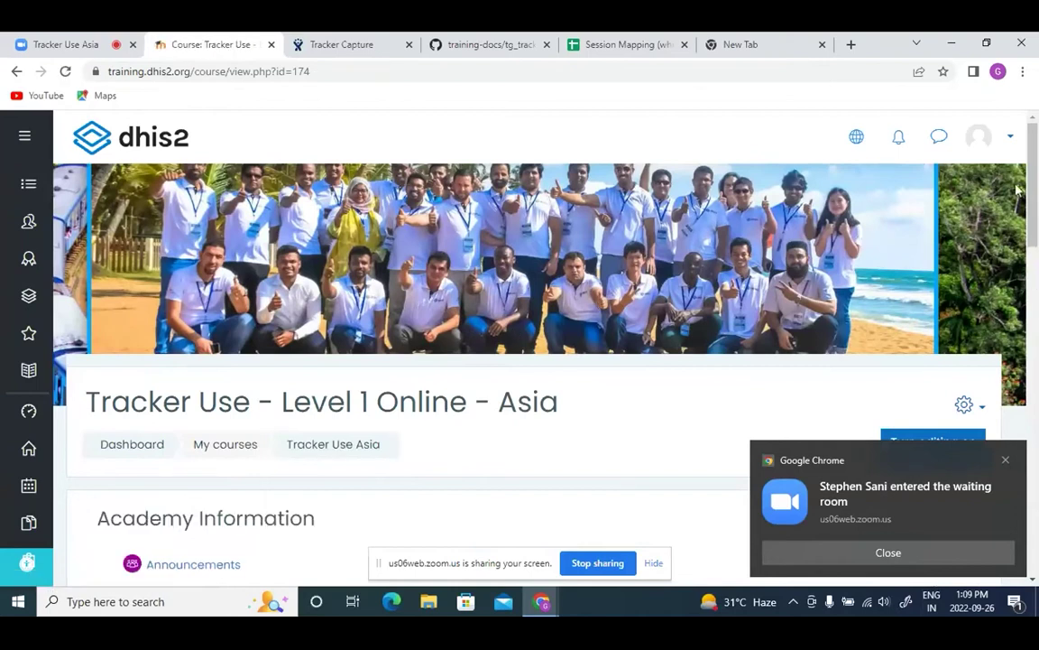
left_click_drag(1036, 195, 1037, 289)
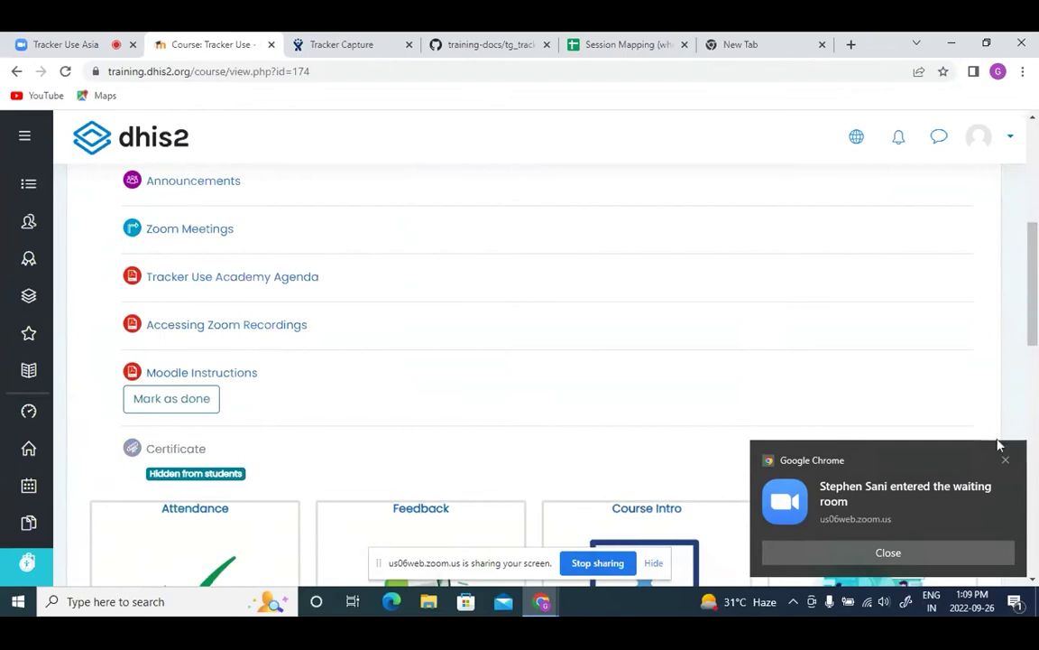
left_click(1004, 460)
Open the Tracker Capture (Web) section and its 'Tracker Capture - Learner's Guide' PDF
left_click_drag(1037, 332, 1037, 412)
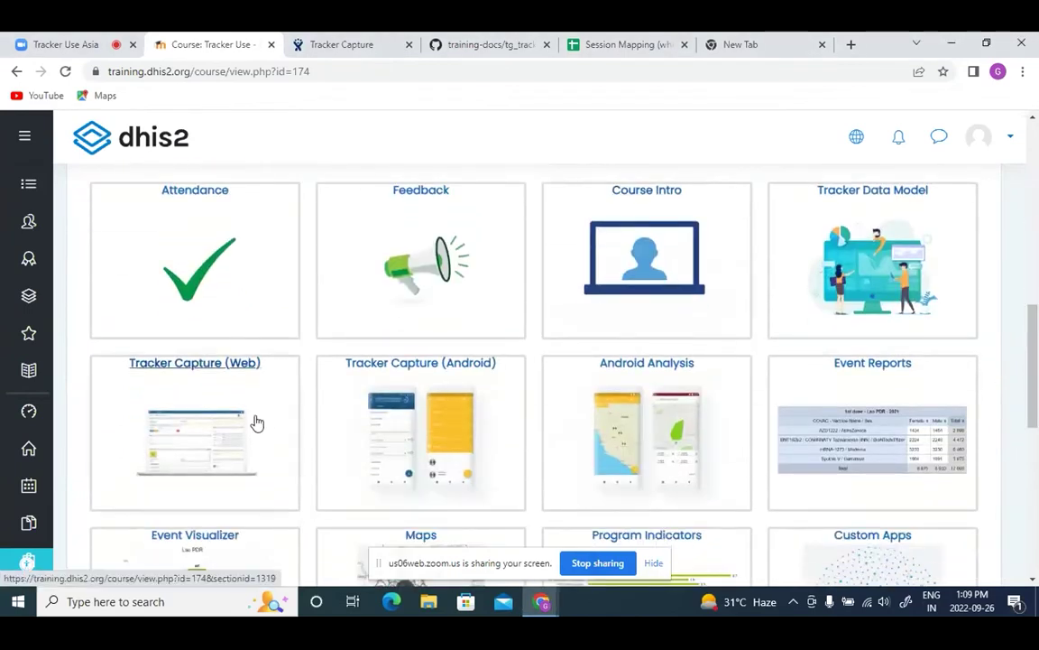
left_click(256, 422)
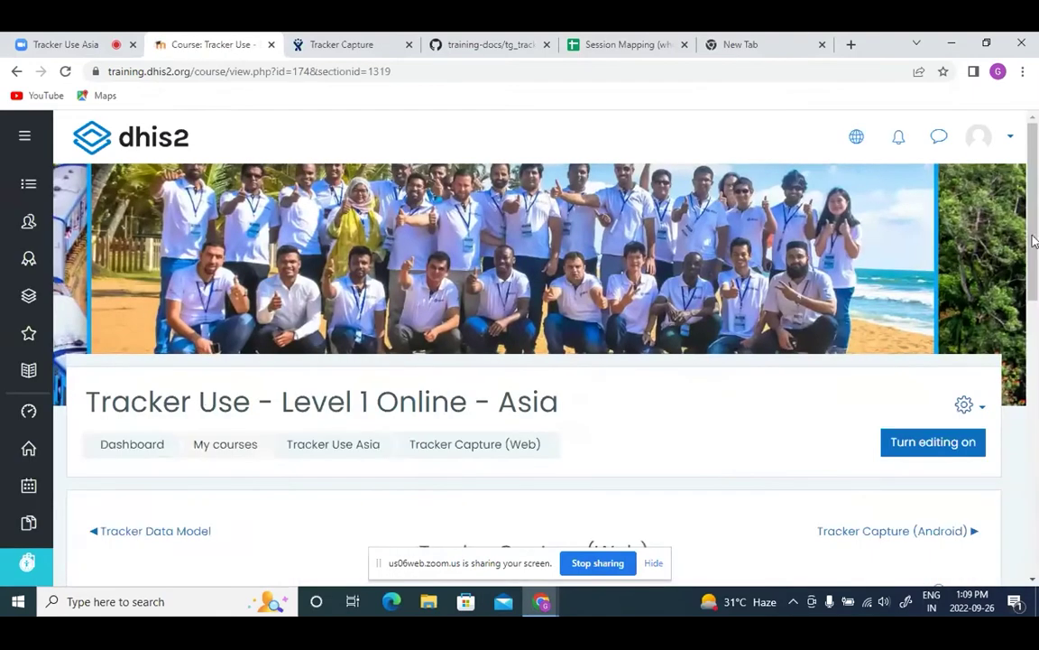
left_click_drag(1038, 242, 1037, 381)
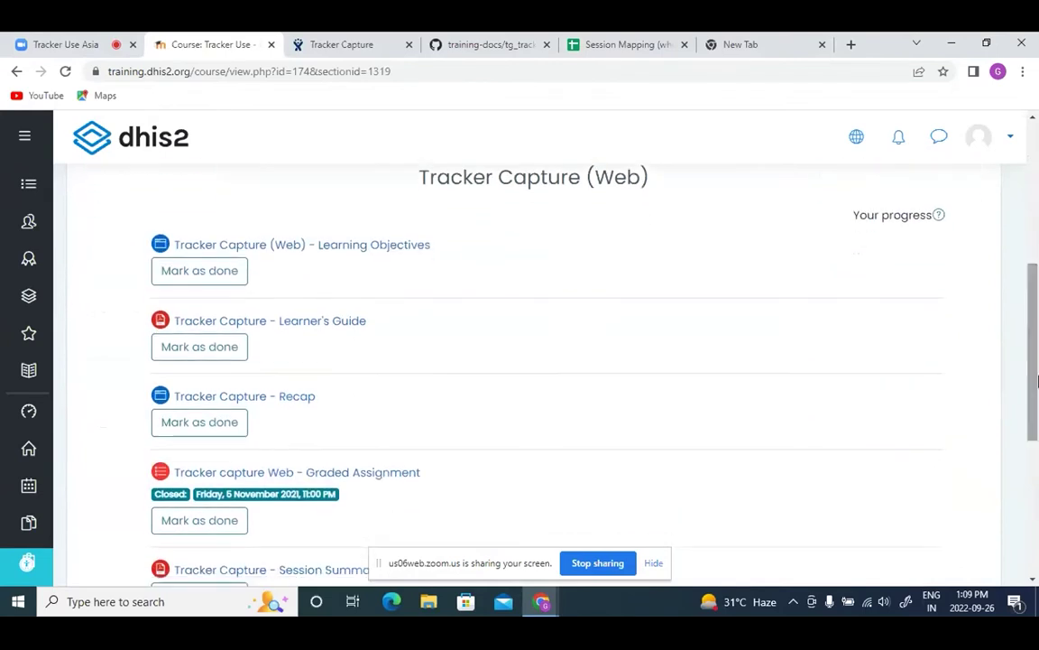
left_click(312, 328)
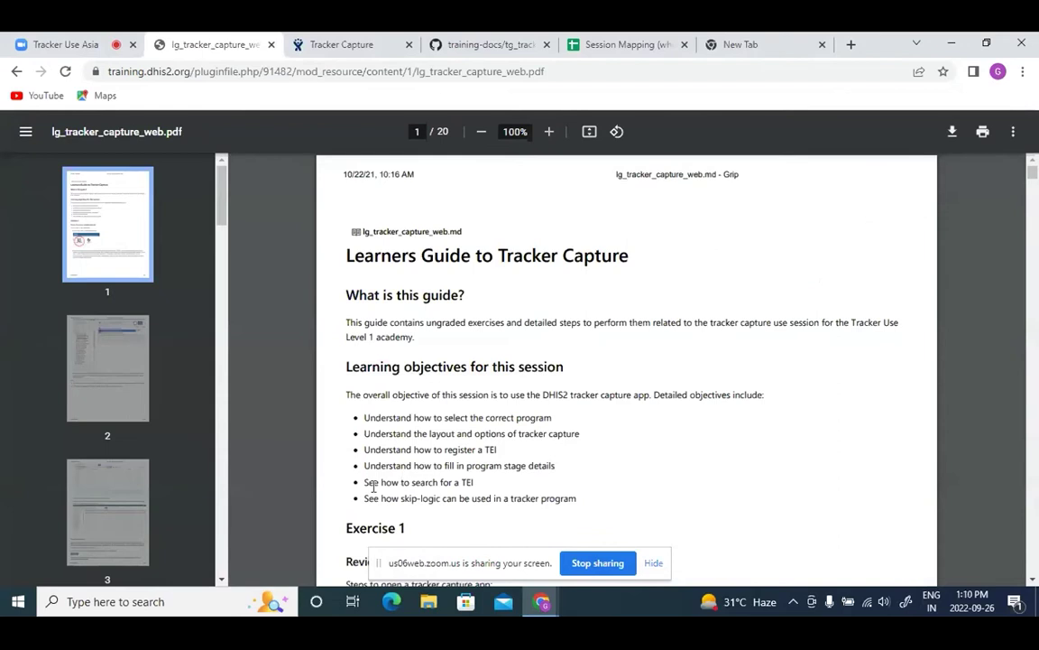
Select and then clear the Exercise 1 heading text in the Learner's Guide
left_click_drag(339, 528, 430, 529)
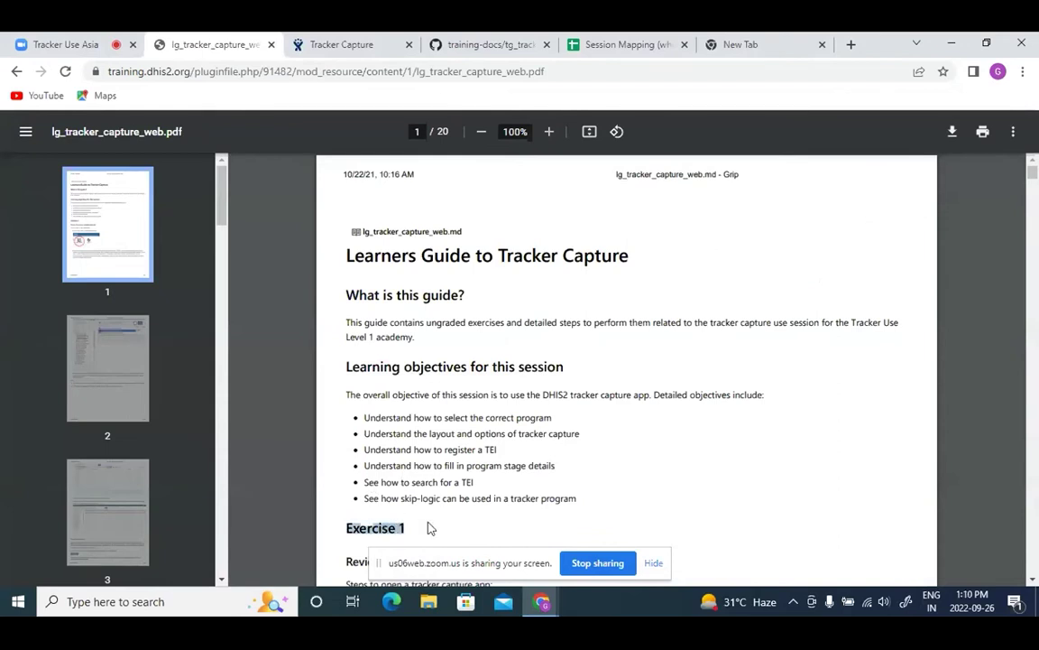
left_click(591, 382)
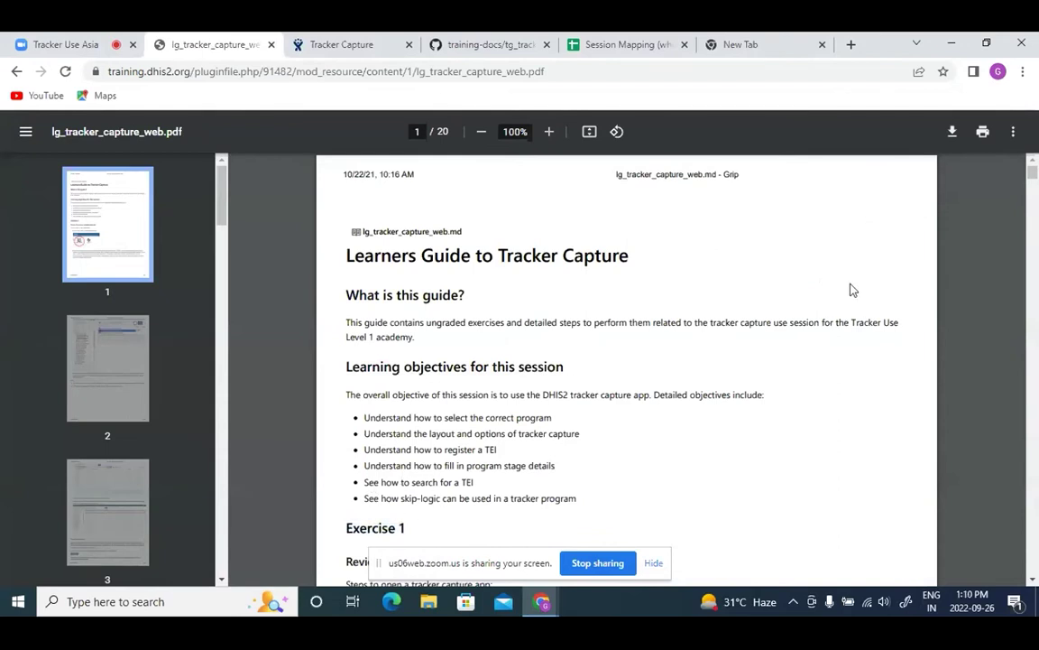
left_click(1035, 581)
left_click(1035, 581)
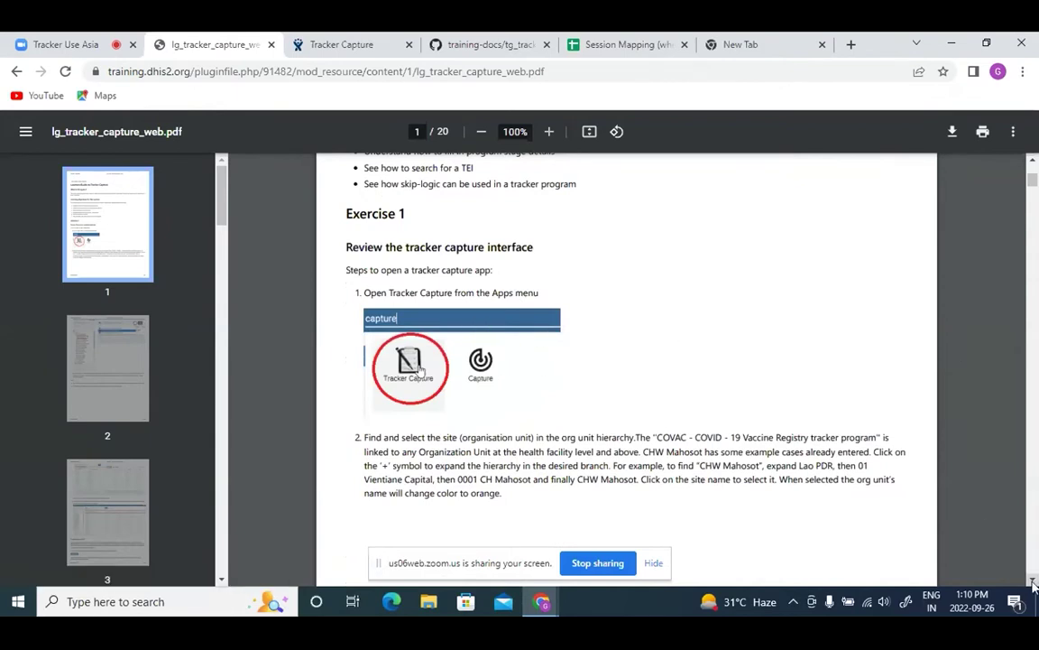
Read down to Exercise 2 on page 7, then go back to the Tracker Capture dashboard
scroll(1034, 584, "down", 4)
scroll(1034, 585, "down", 10)
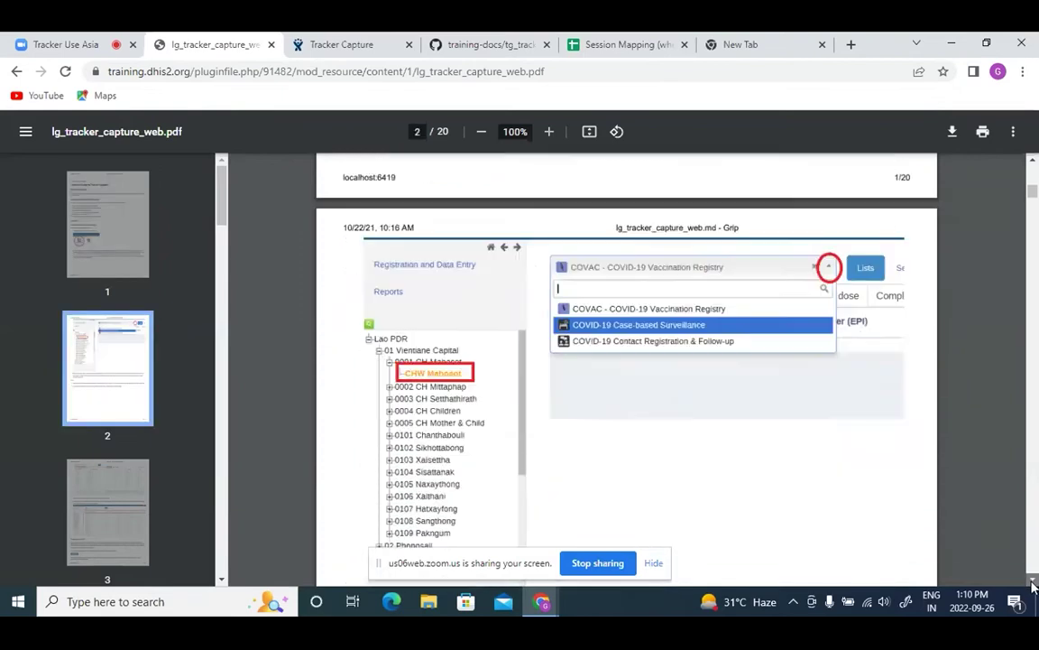
scroll(1034, 585, "down", 9)
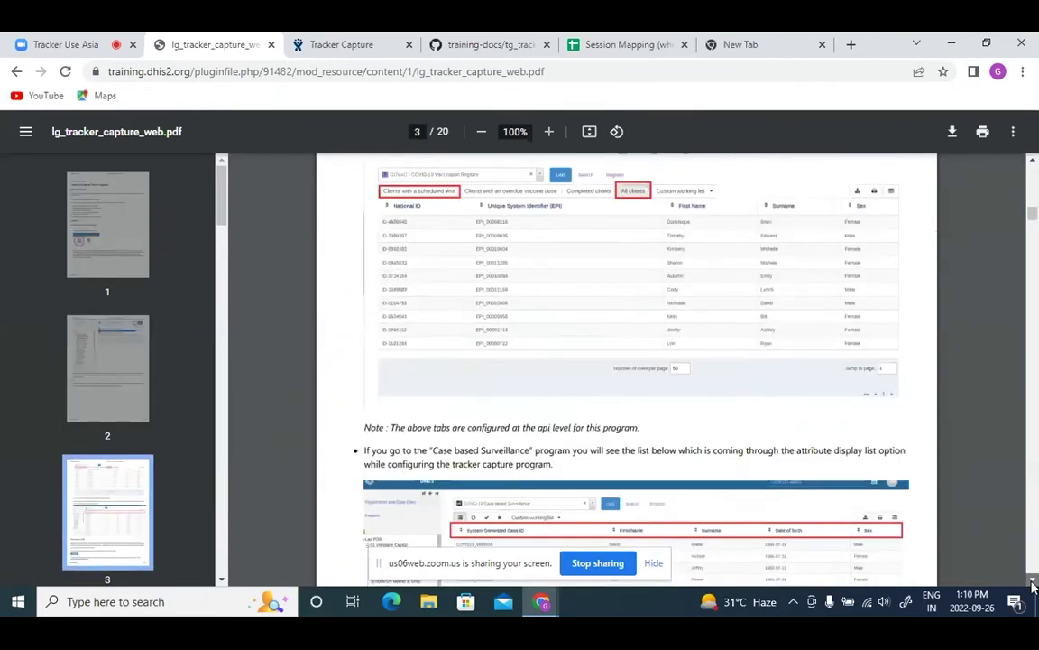
scroll(1034, 585, "down", 10)
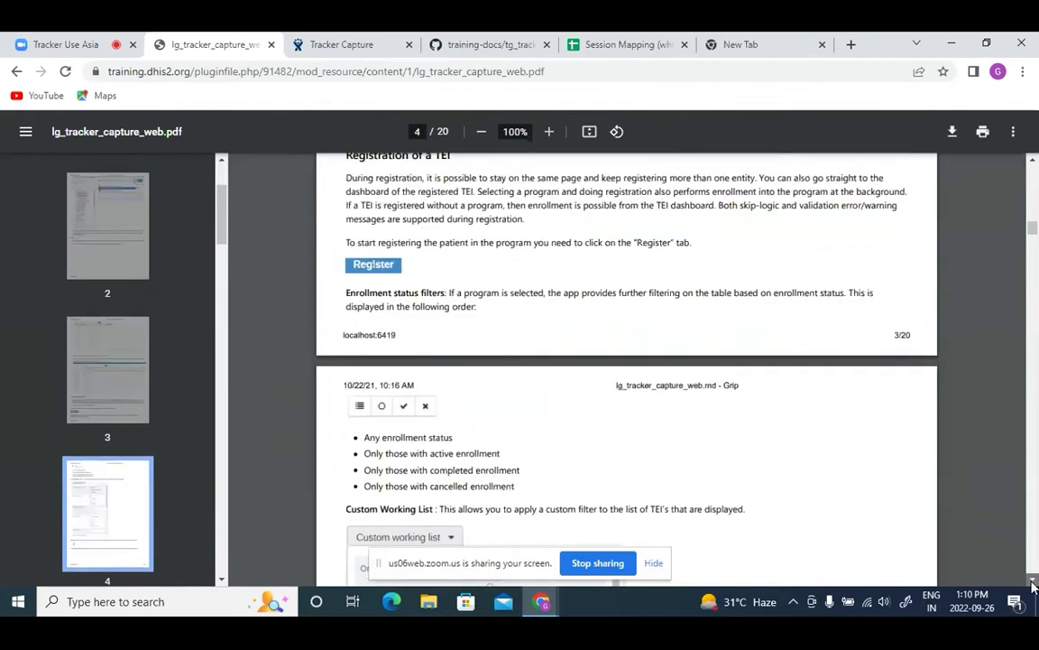
scroll(1034, 584, "down", 10)
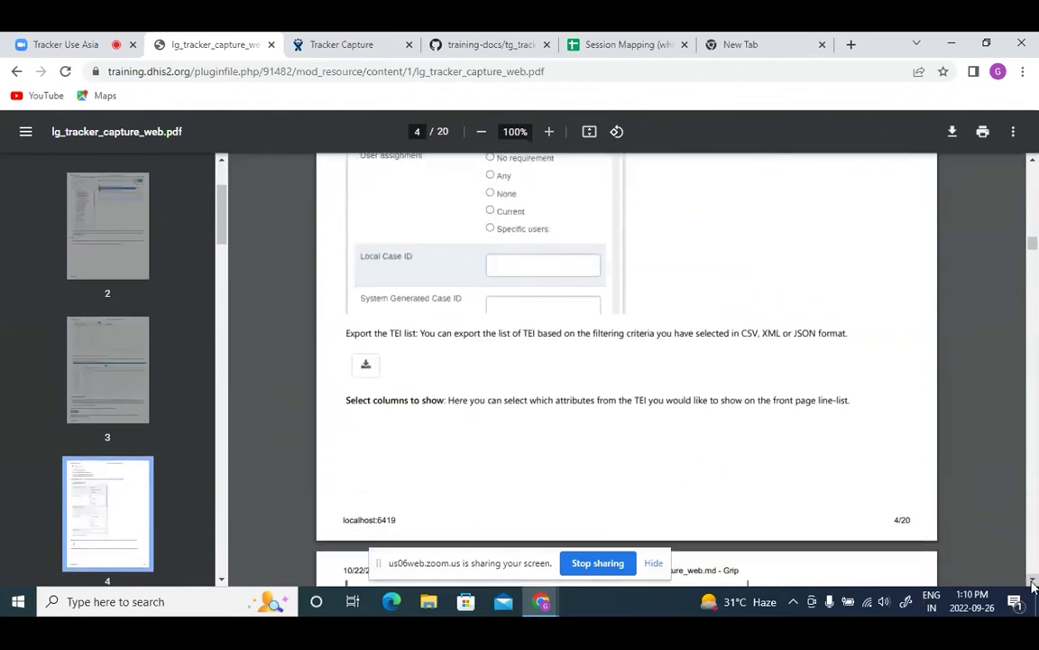
scroll(1034, 585, "down", 10)
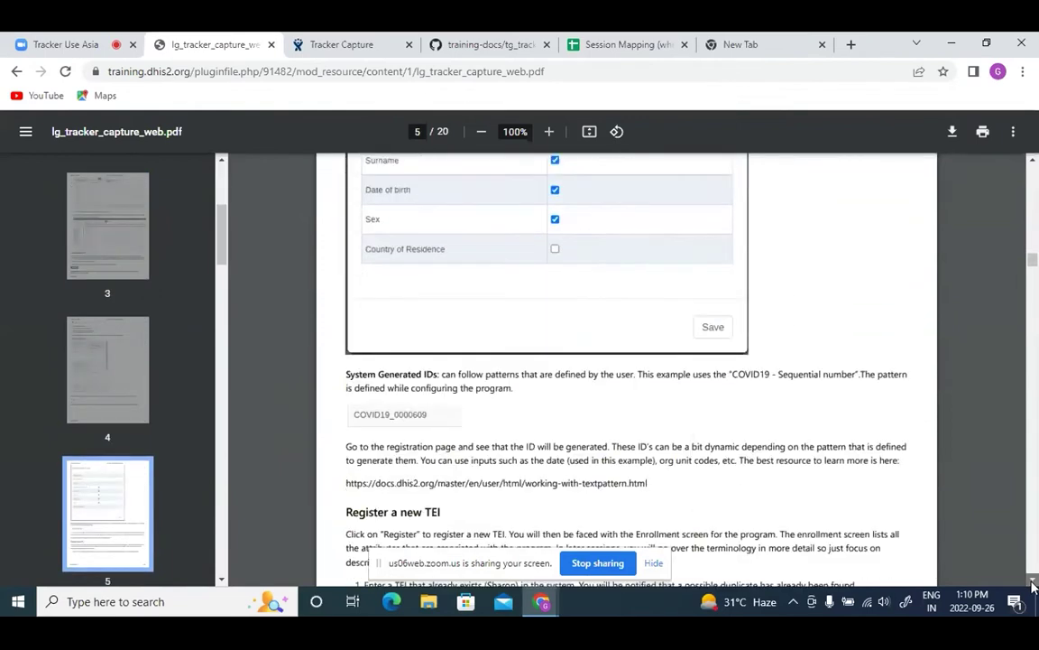
scroll(1034, 584, "down", 10)
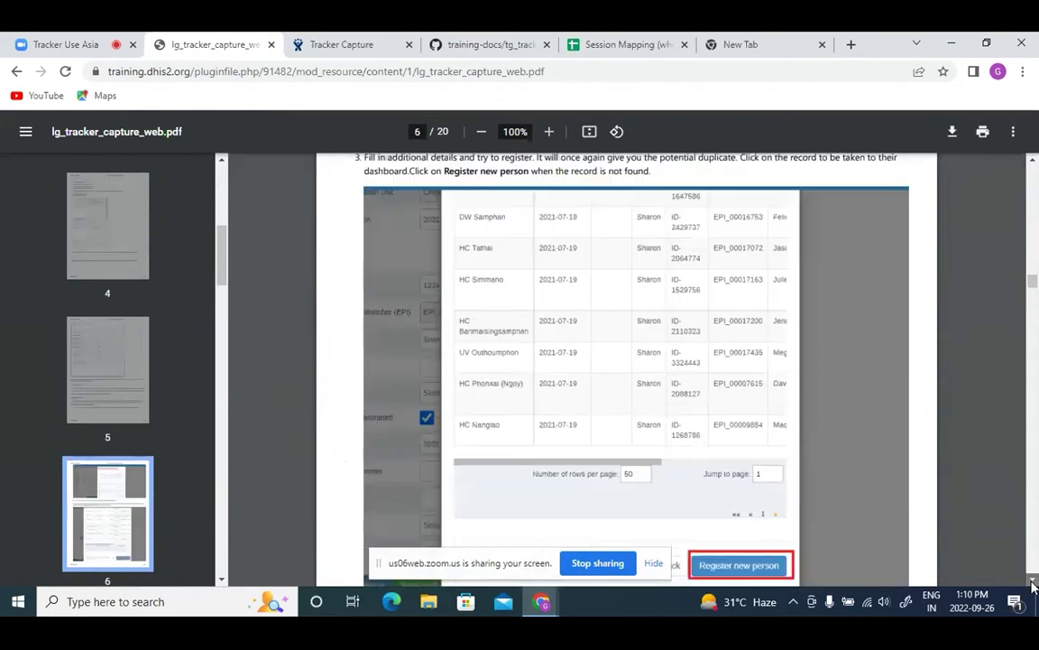
scroll(1034, 585, "down", 4)
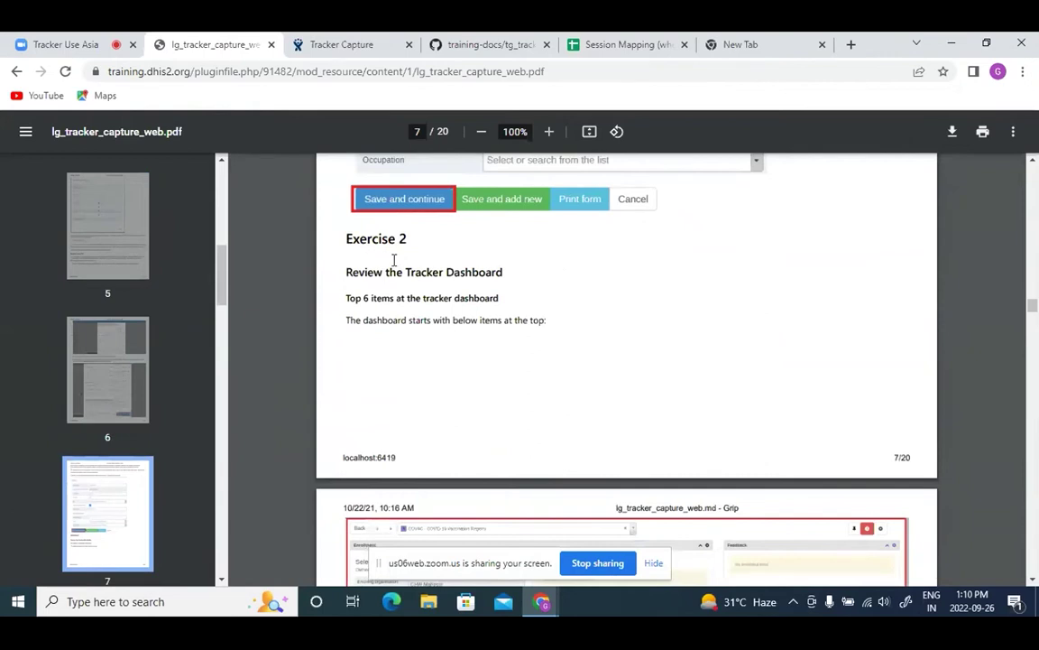
left_click(350, 44)
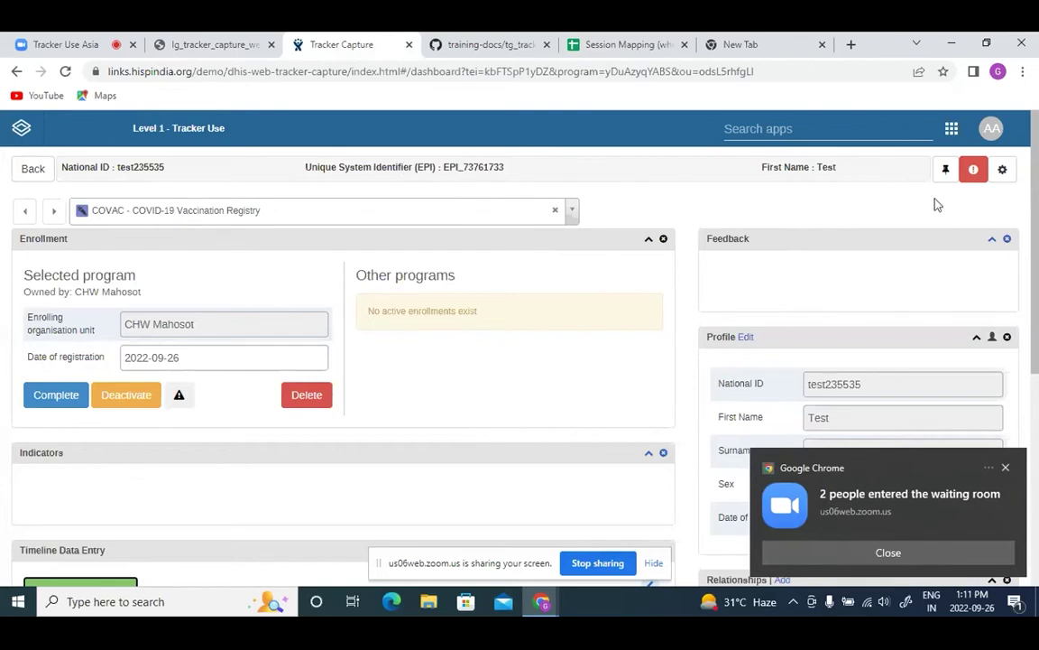
left_click_drag(1038, 233, 1038, 501)
left_click_drag(1038, 549, 1035, 233)
left_click(1005, 468)
left_click_drag(1037, 327, 1037, 334)
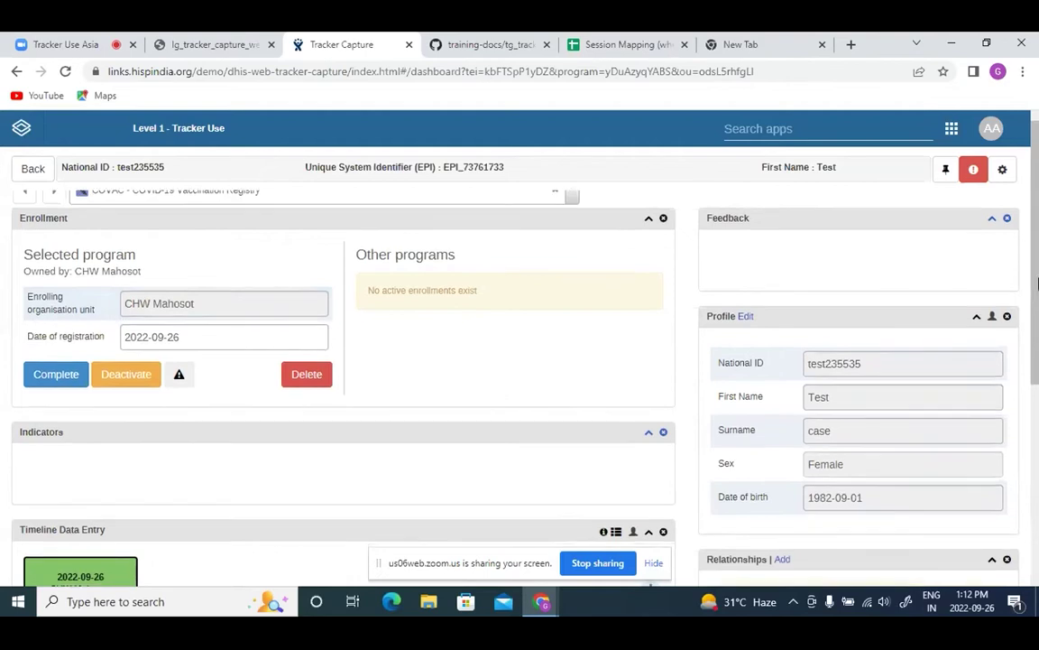
scroll(1036, 280, "down", 1)
scroll(1036, 262, "up", 2)
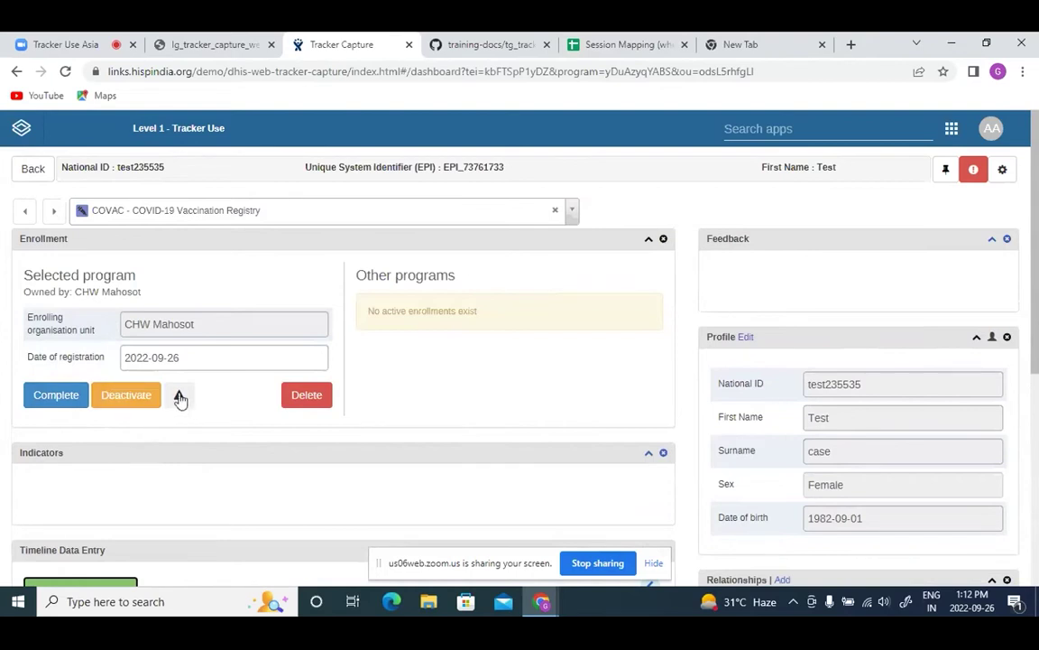
left_click(179, 397)
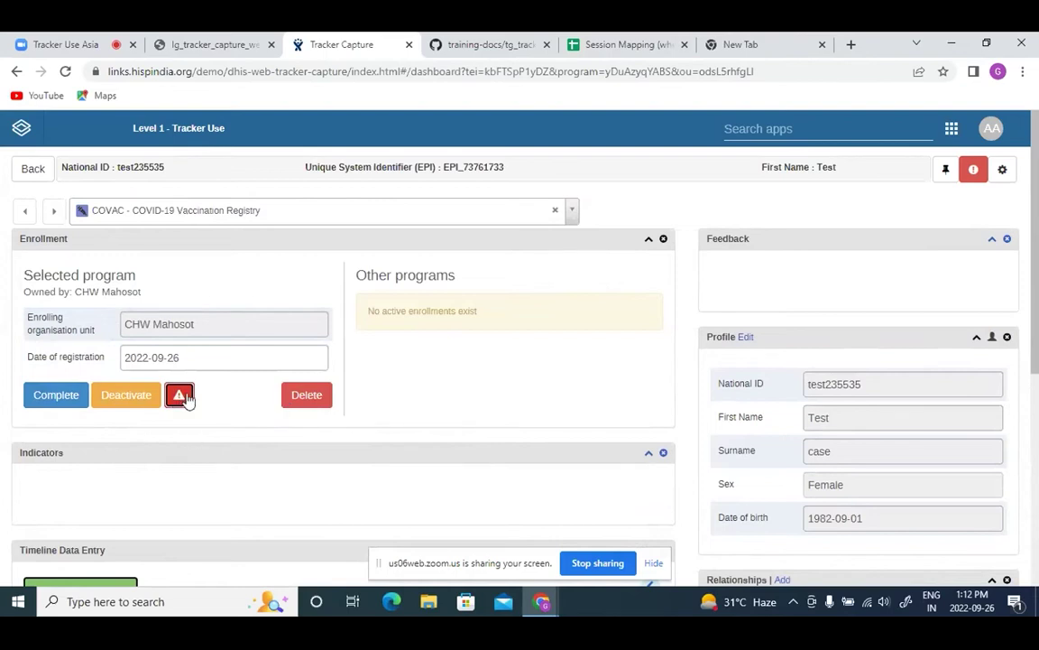
left_click(184, 398)
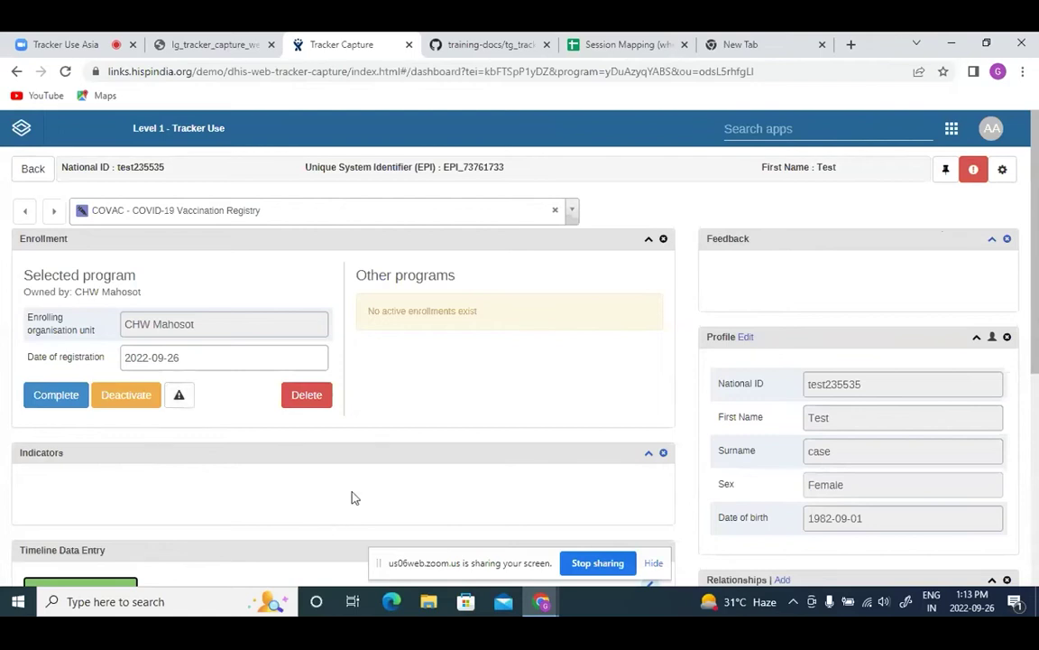
scroll(349, 500, "down", 1)
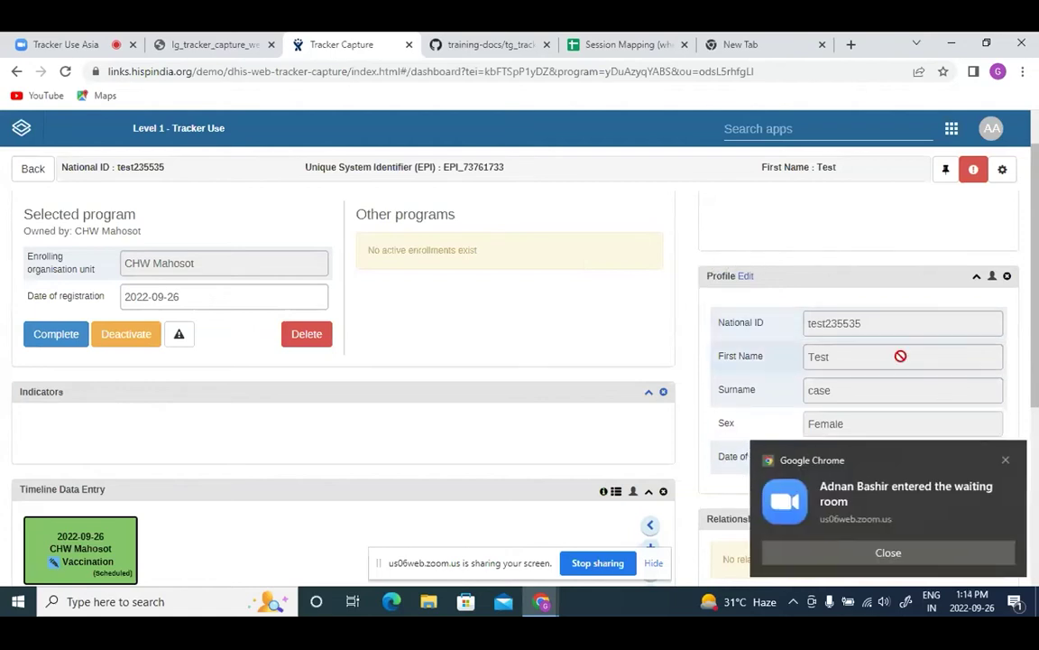
left_click(1006, 461)
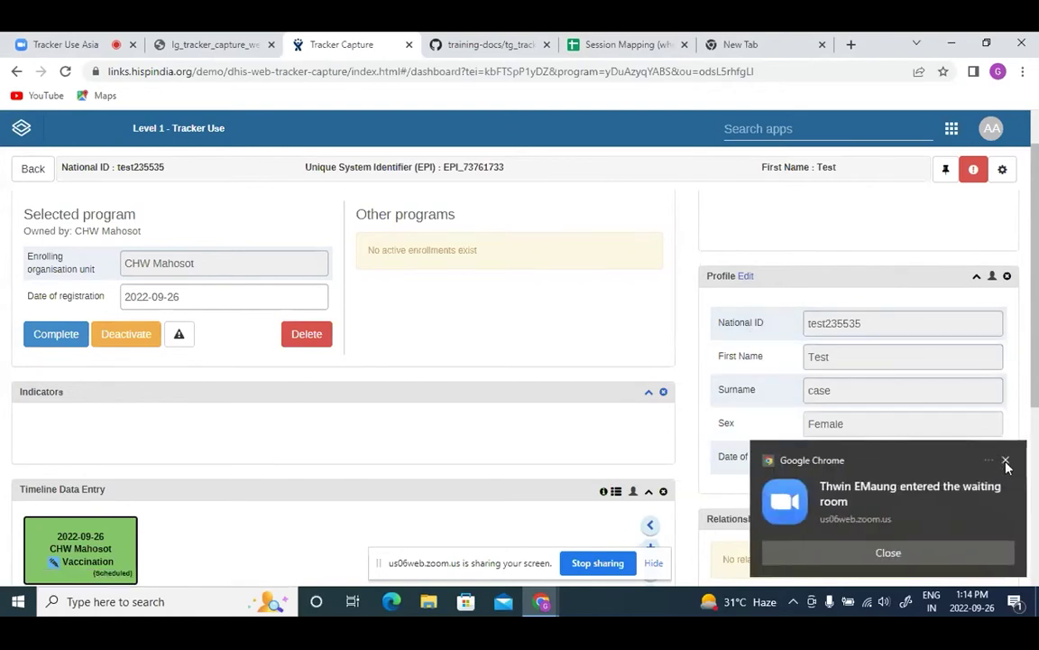
left_click(1006, 462)
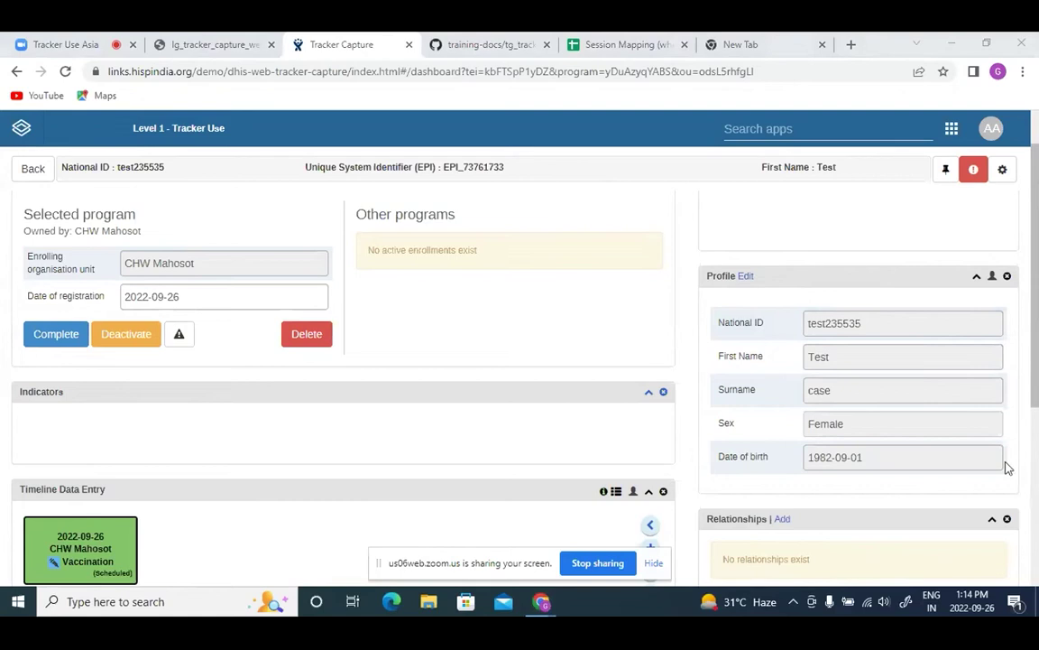
Put the registrant's profile into edit mode, then cancel so it stays read-only
left_click(745, 277)
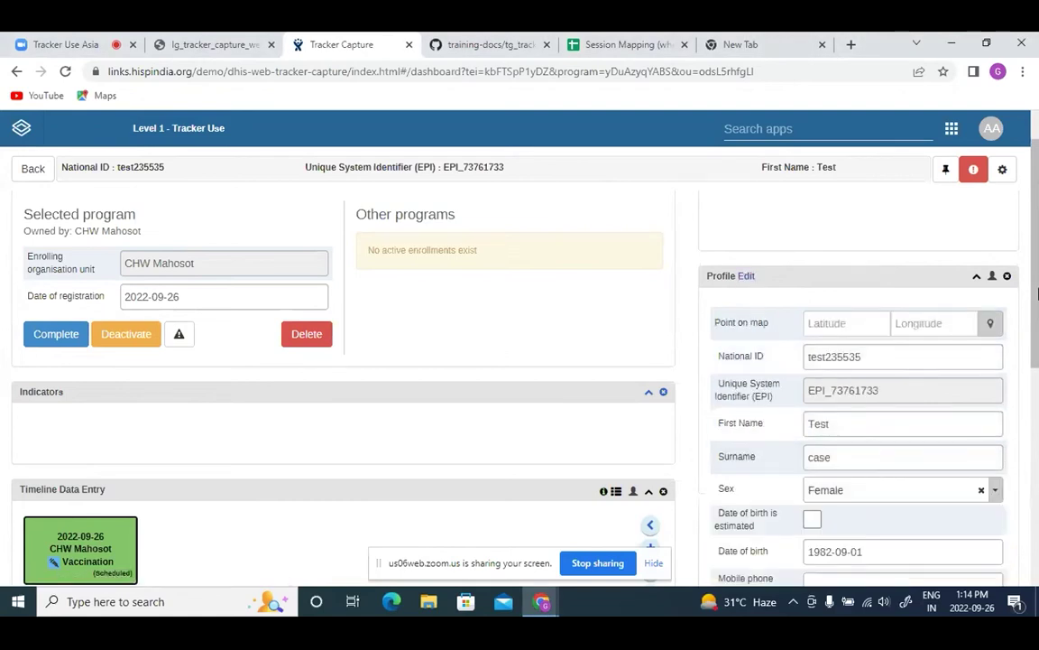
scroll(814, 337, "down", 3)
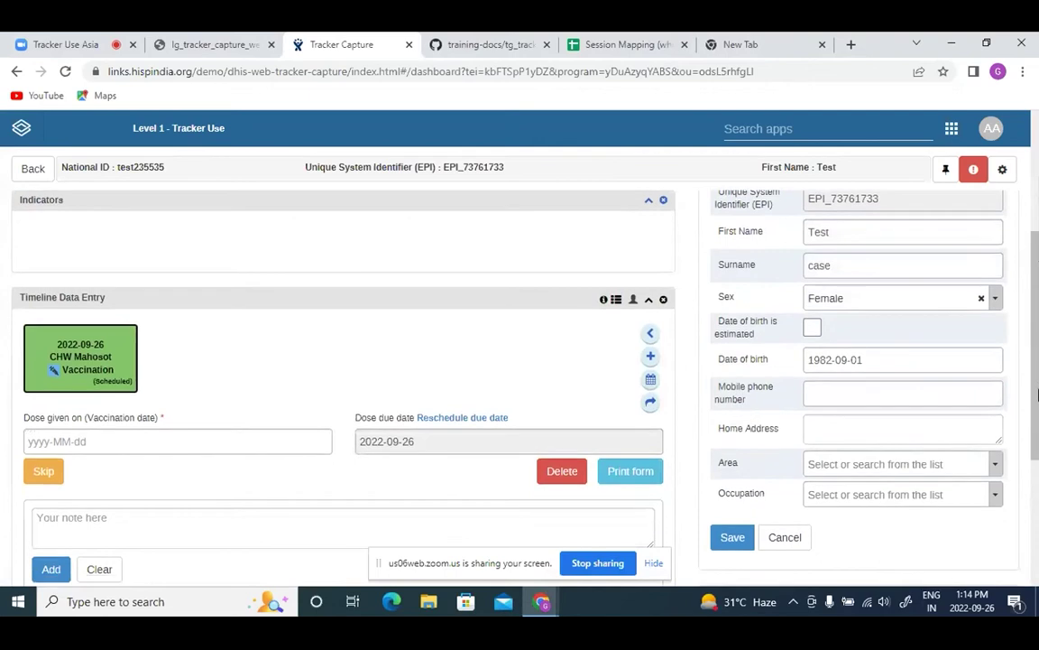
left_click(784, 537)
left_click_drag(1037, 414, 1029, 390)
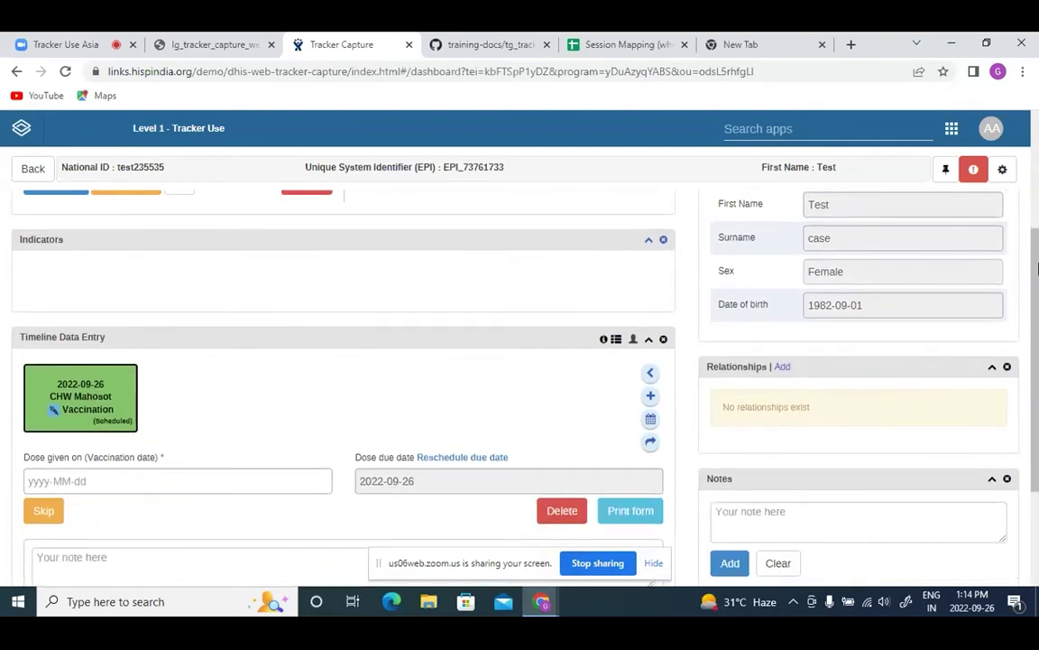
left_click_drag(1038, 293, 1037, 341)
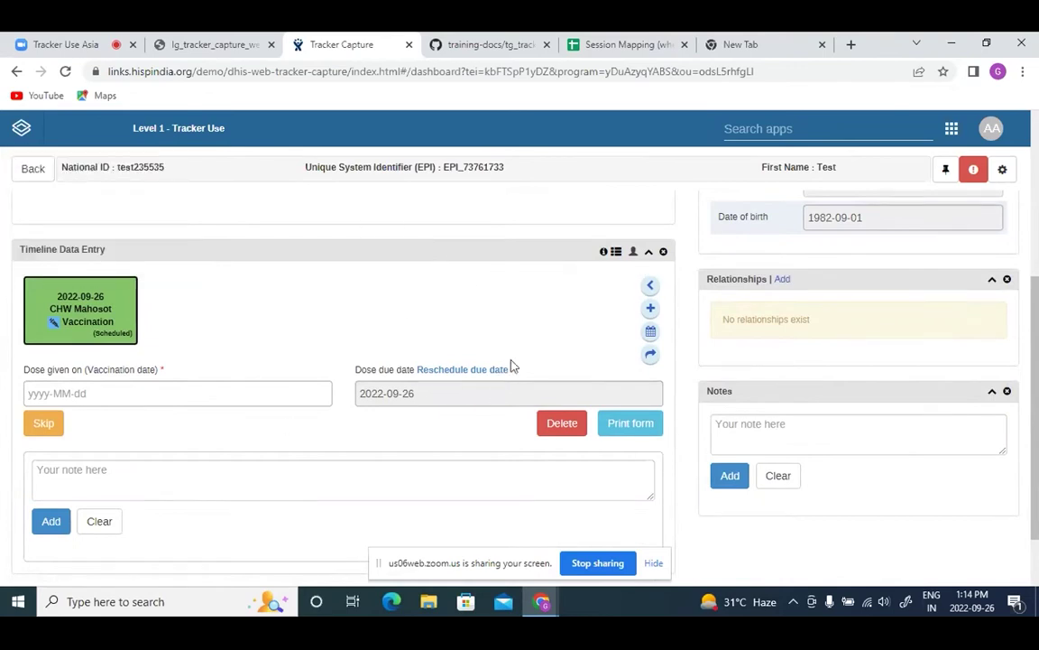
left_click(605, 256)
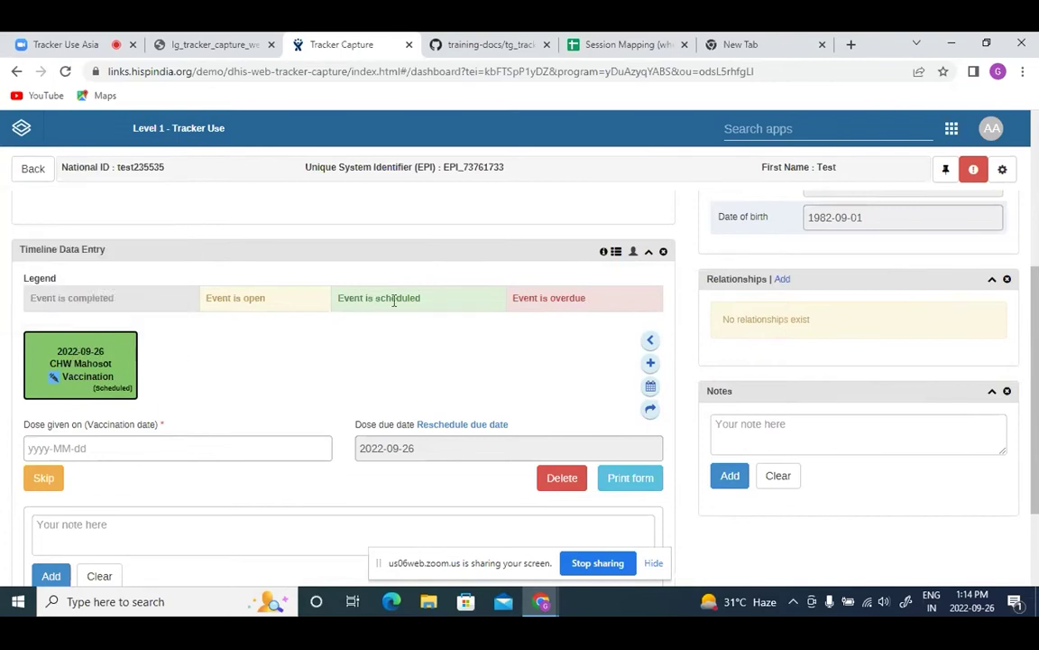
mouse_move(90, 389)
left_click(606, 256)
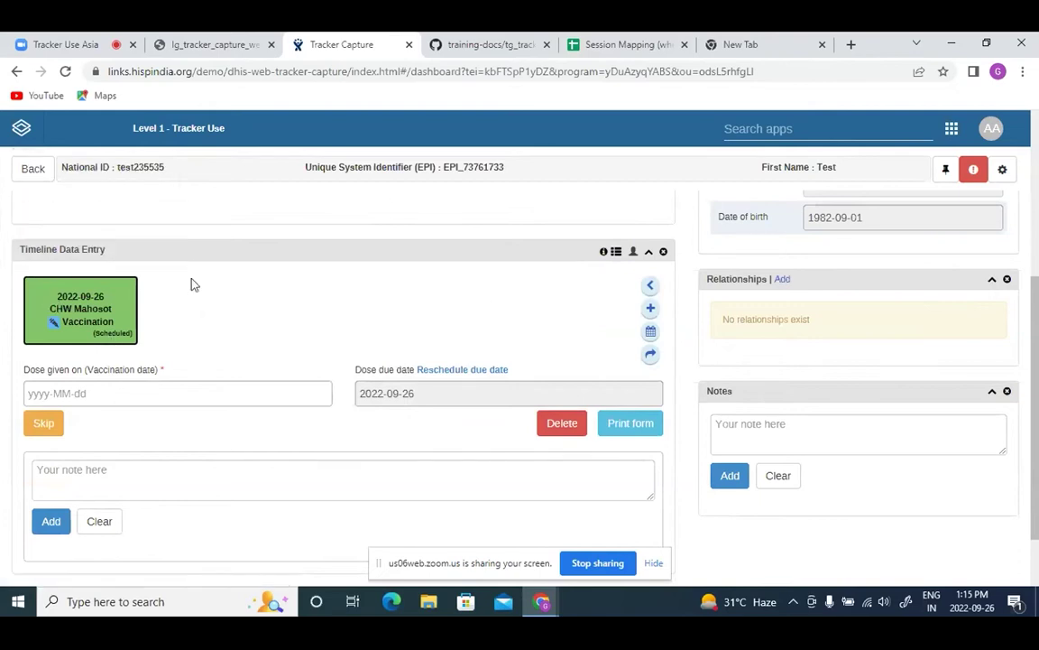
Check Timeline Data Entry's audit history, close the dialog, and collapse the widget
mouse_move(106, 309)
left_click(633, 254)
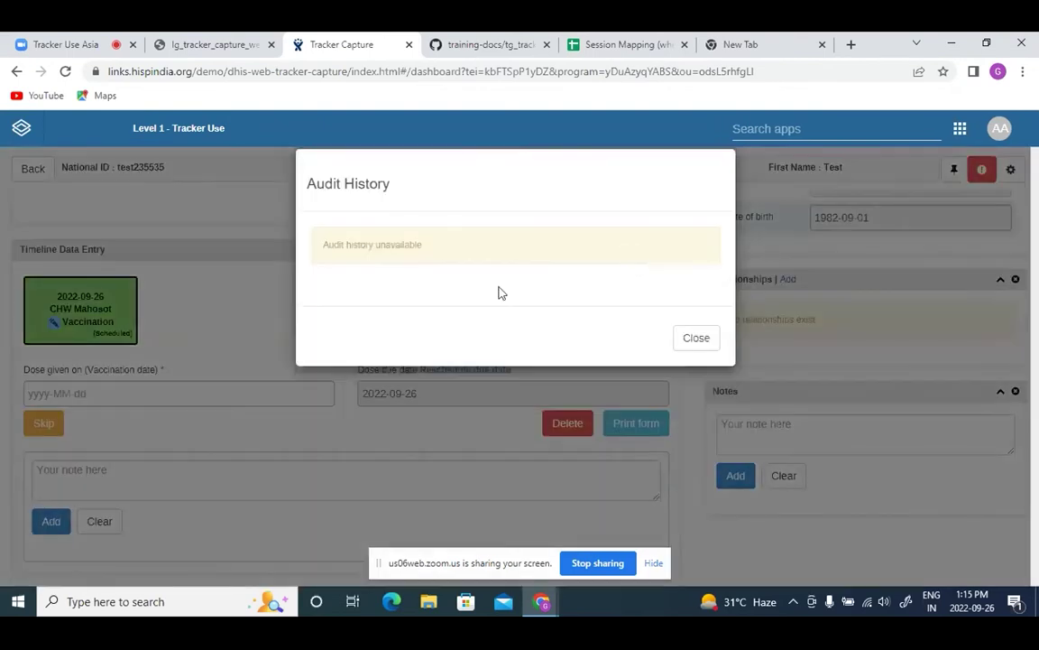
left_click(696, 343)
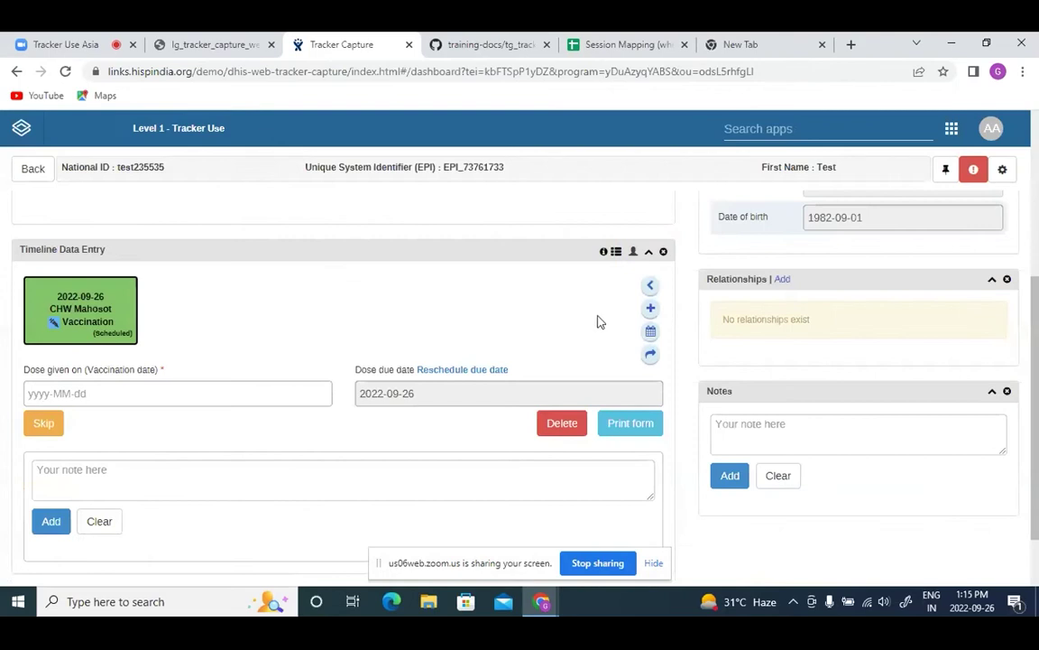
left_click(649, 255)
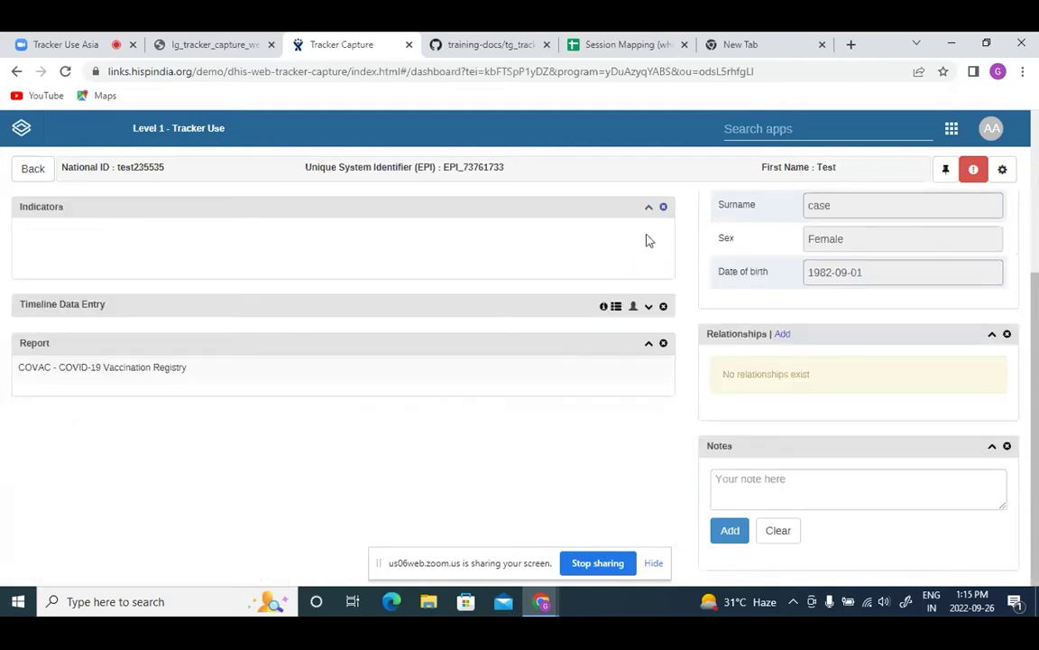
Re-expand Timeline Data Entry to show the scheduled 2022-09-26 Vaccination event
left_click(648, 309)
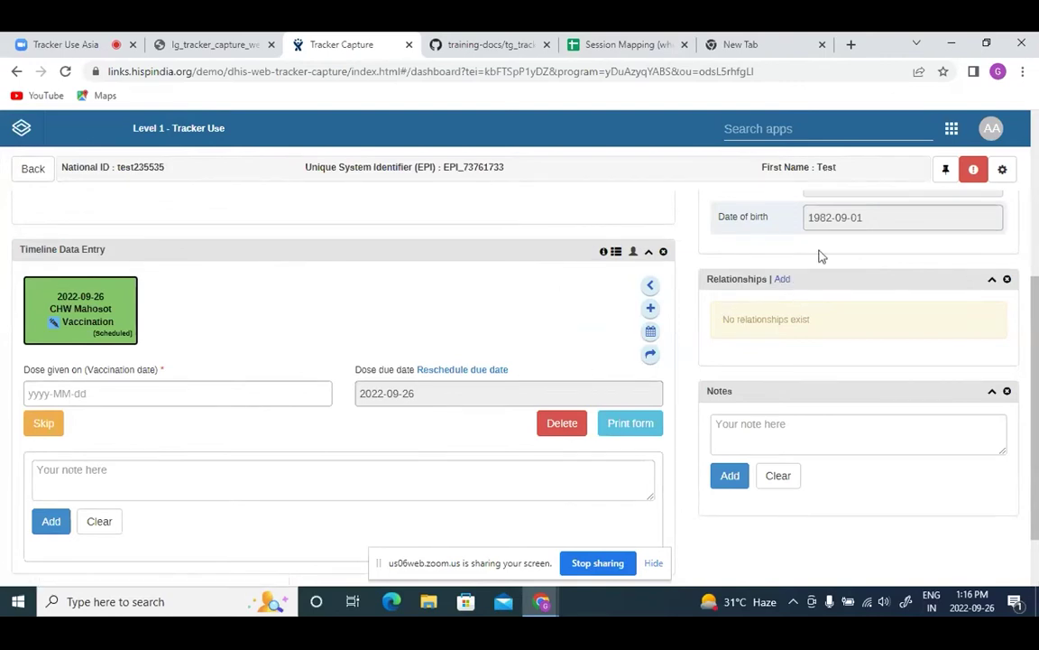
Add a new relationship of type 'Has Been in Contact with'
left_click(781, 279)
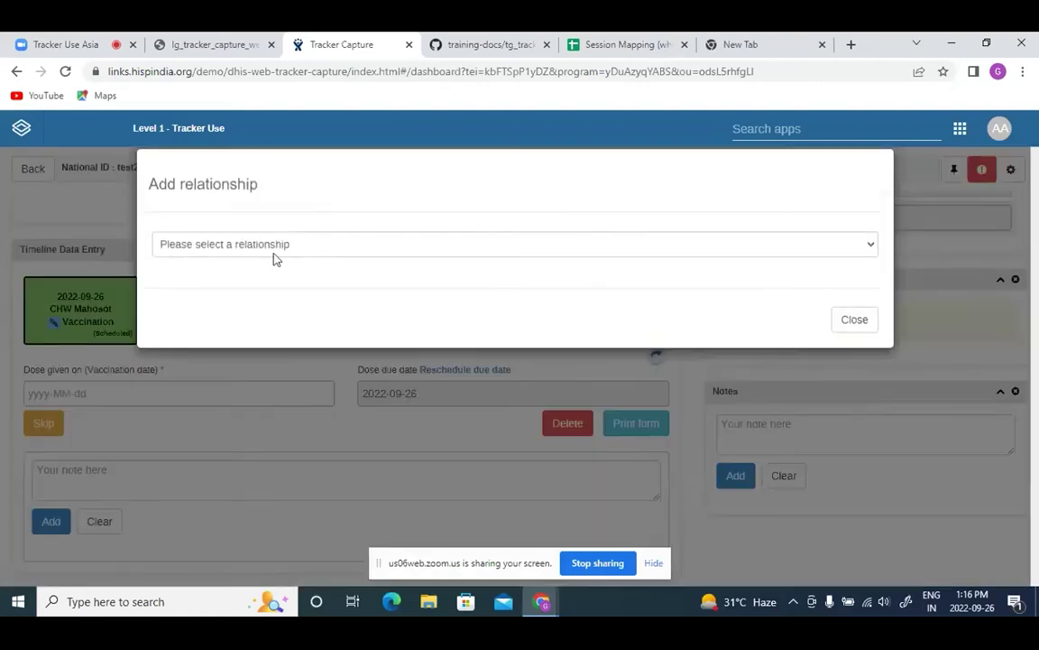
left_click(285, 244)
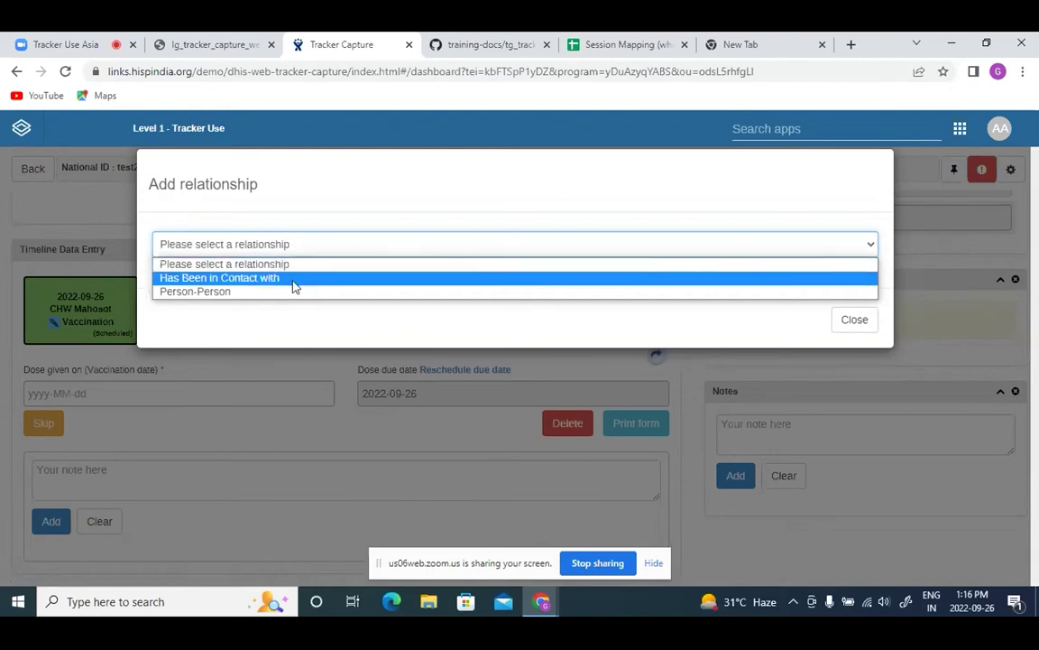
left_click(239, 280)
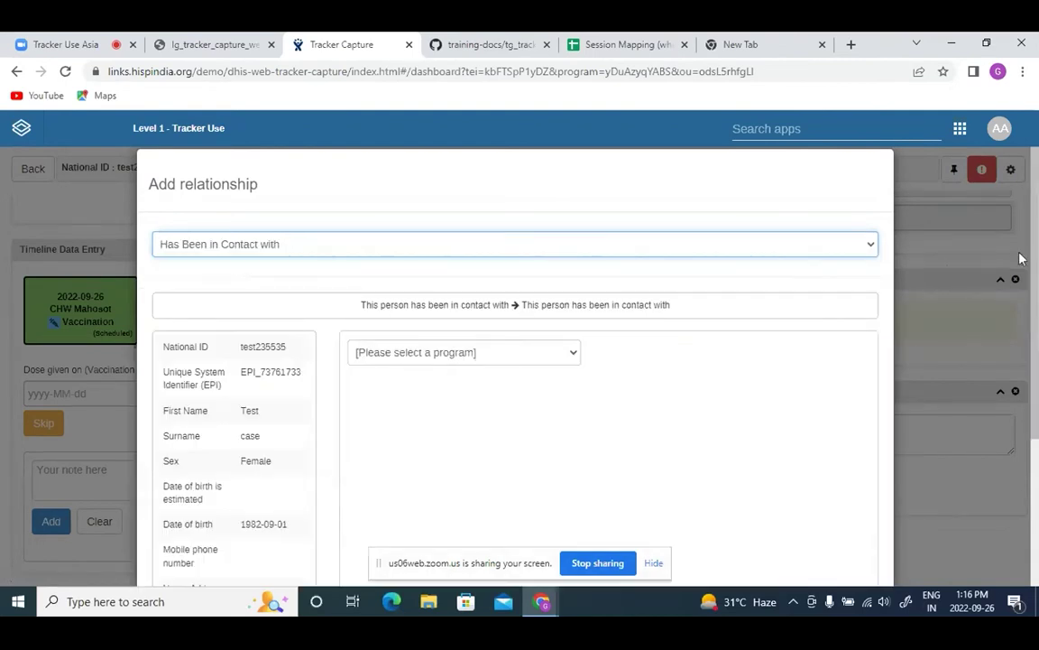
left_click_drag(1038, 260, 1037, 368)
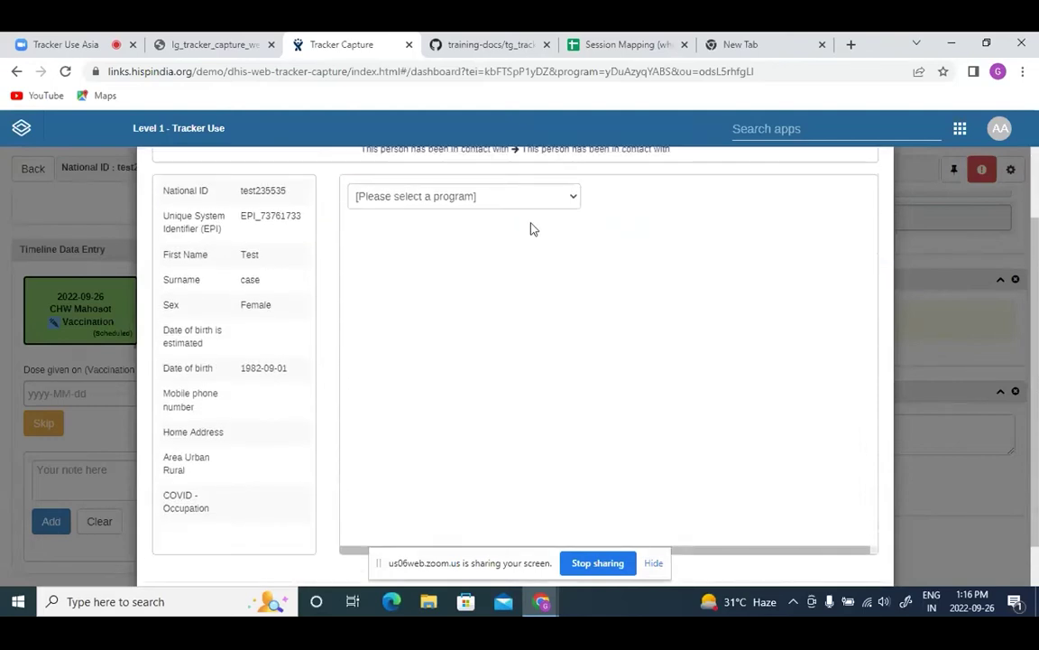
Search persons in the COVAC registry with first name 'test'
left_click(504, 198)
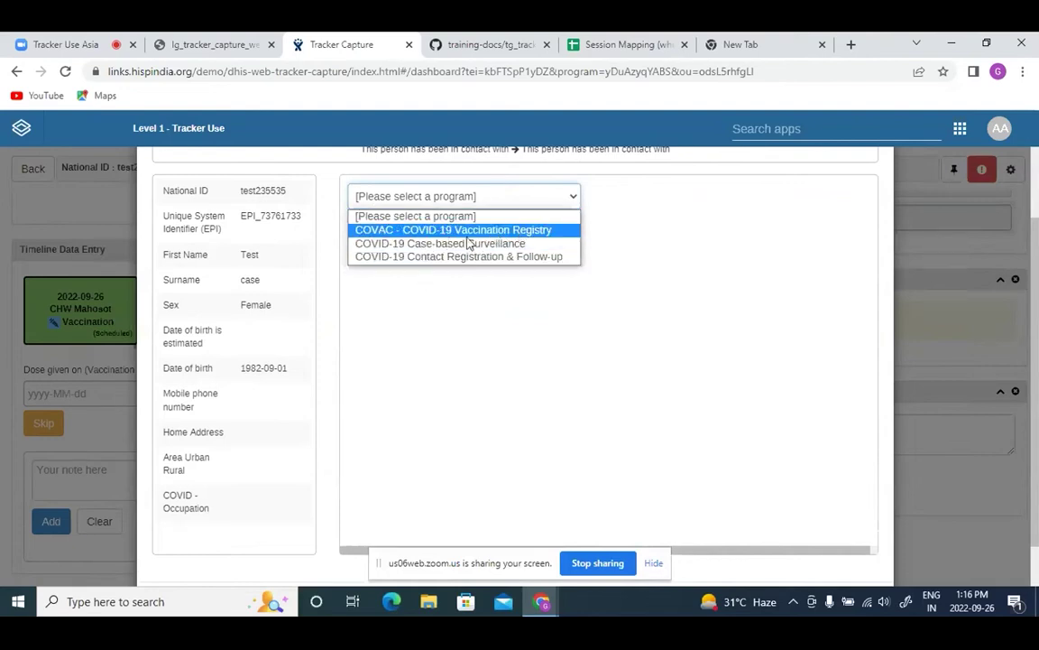
left_click(514, 231)
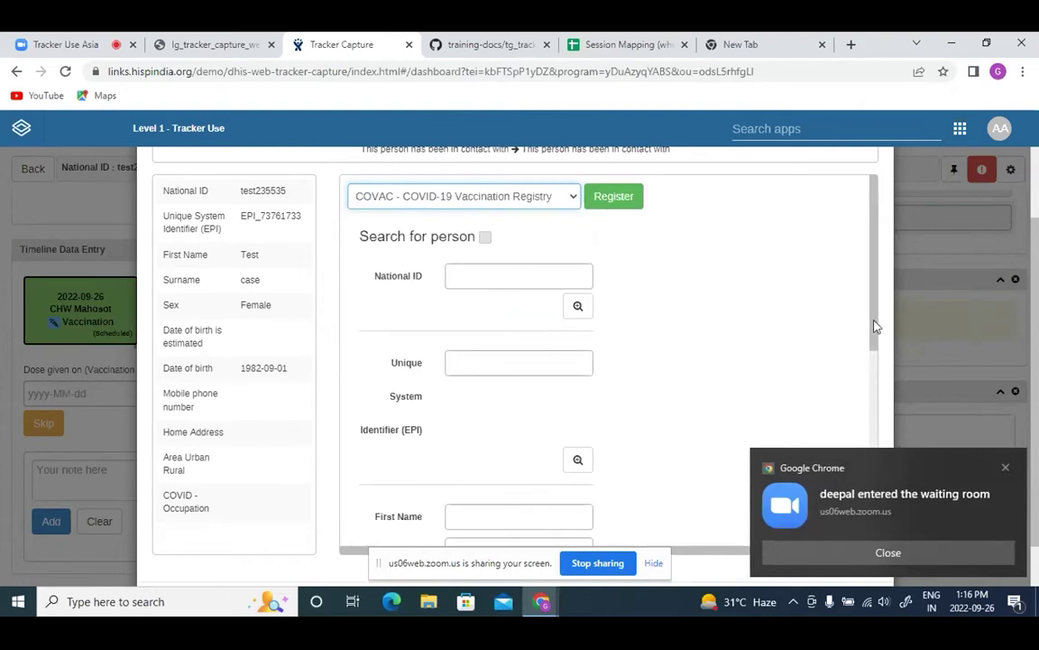
left_click_drag(873, 323, 907, 397)
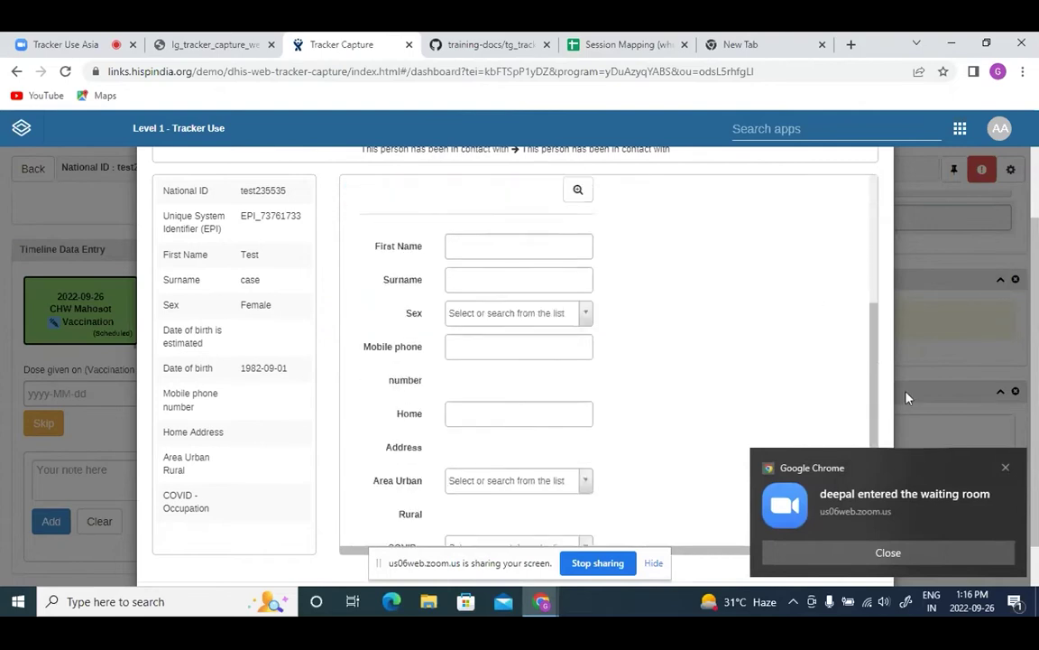
left_click(492, 362)
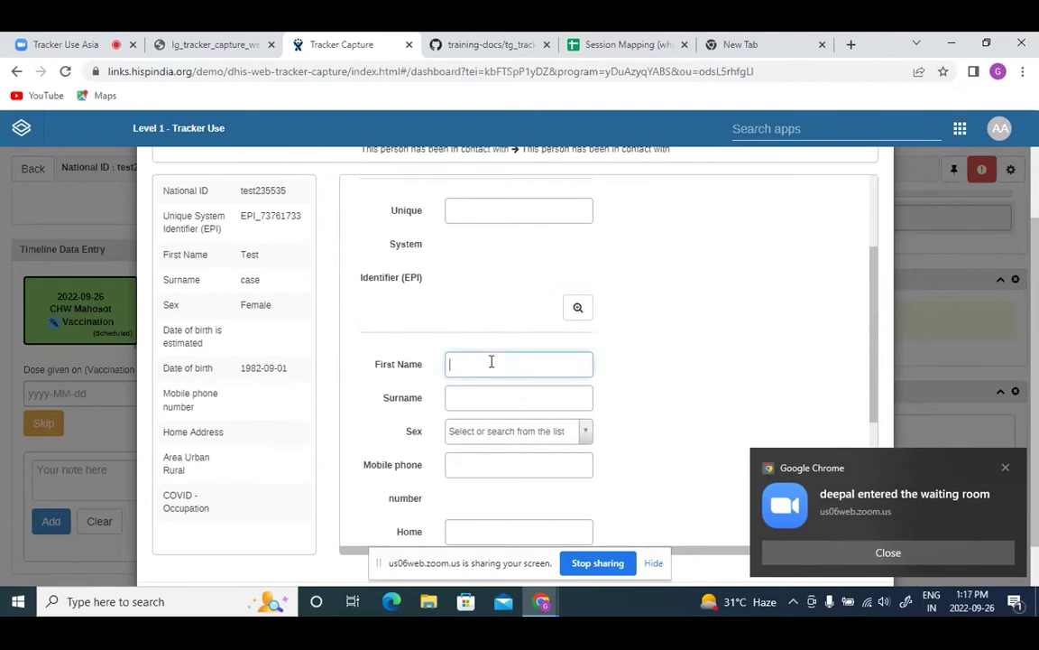
type("test")
key("Return")
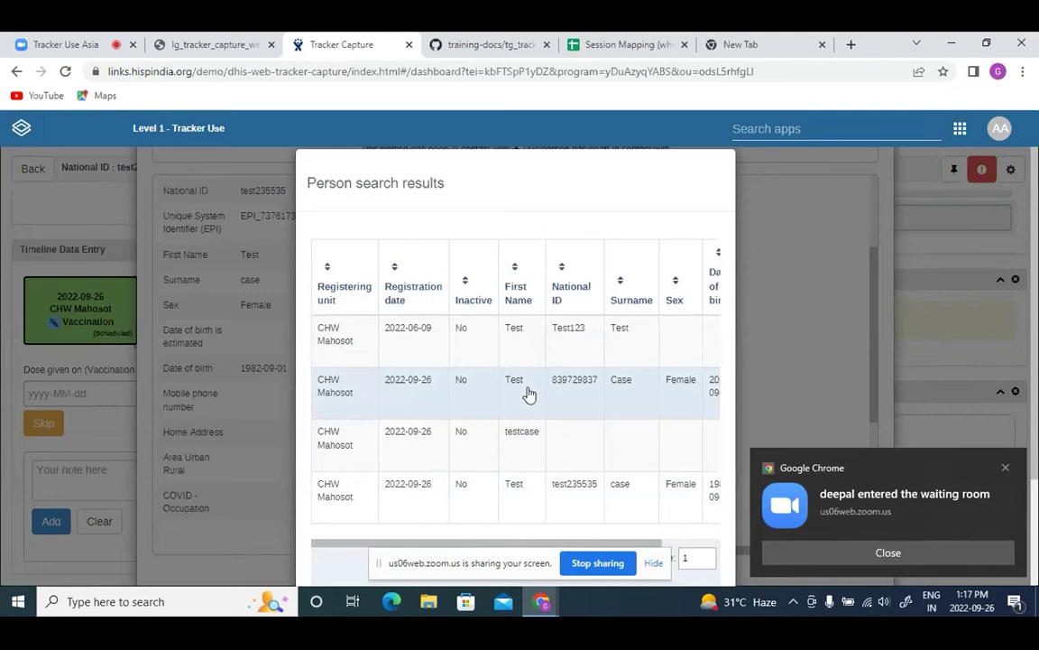
Pick the second 'test' match and save the 'has been in contact with' relationship
left_click(526, 394)
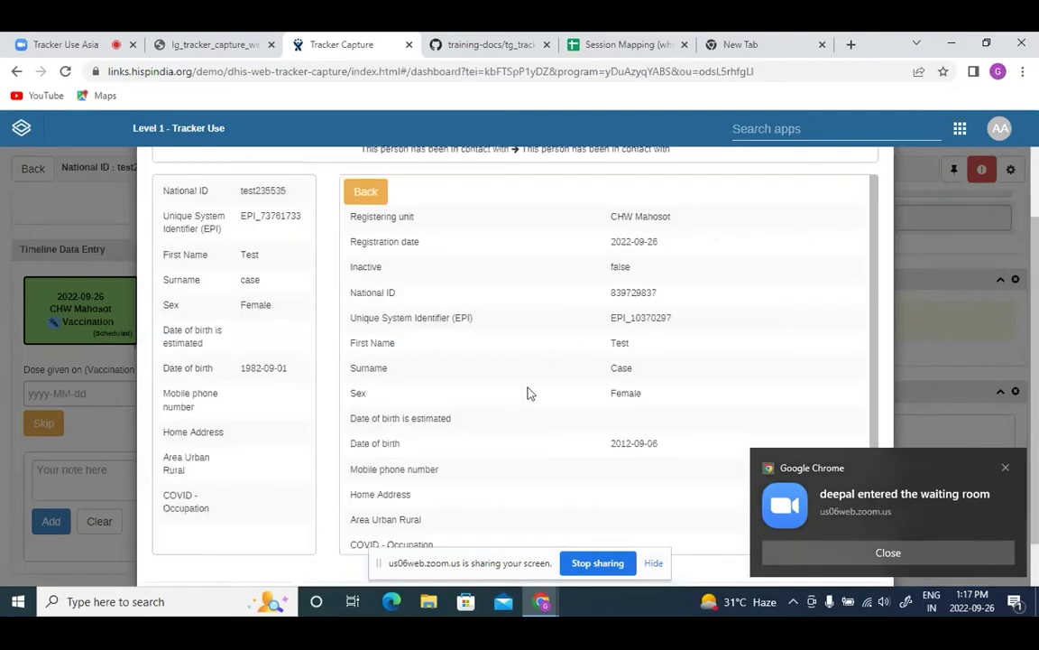
left_click(1005, 467)
scroll(880, 451, "down", 1)
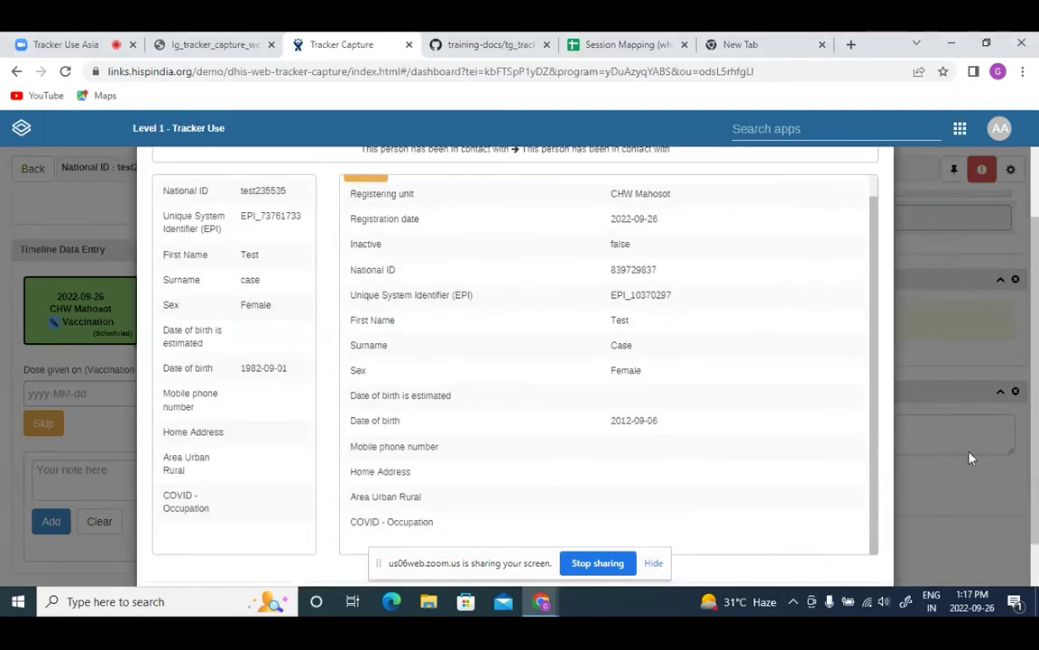
scroll(971, 457, "down", 1)
left_click(802, 555)
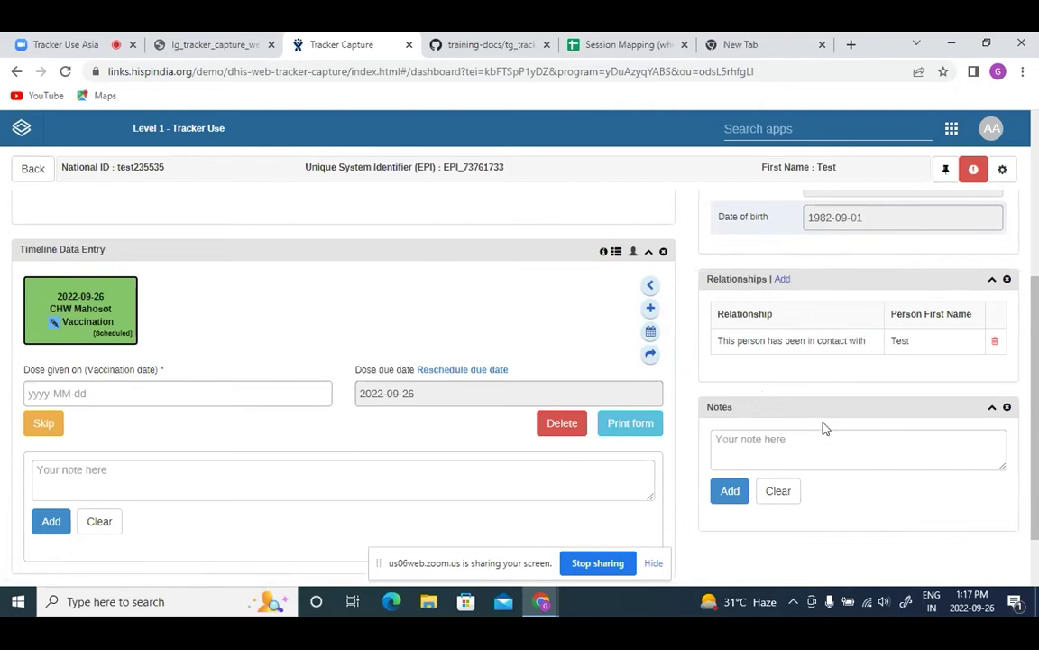
Expand the COVAC - COVID-19 Vaccination Registry report, scroll through it, then return to the top
left_click(758, 438)
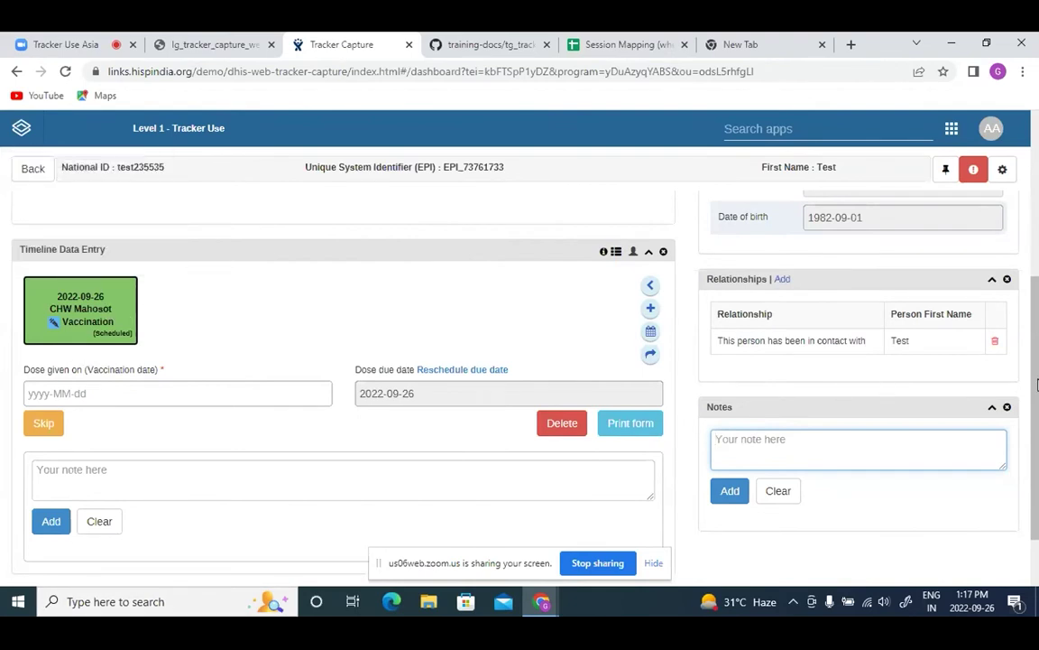
left_click_drag(1037, 385, 1036, 454)
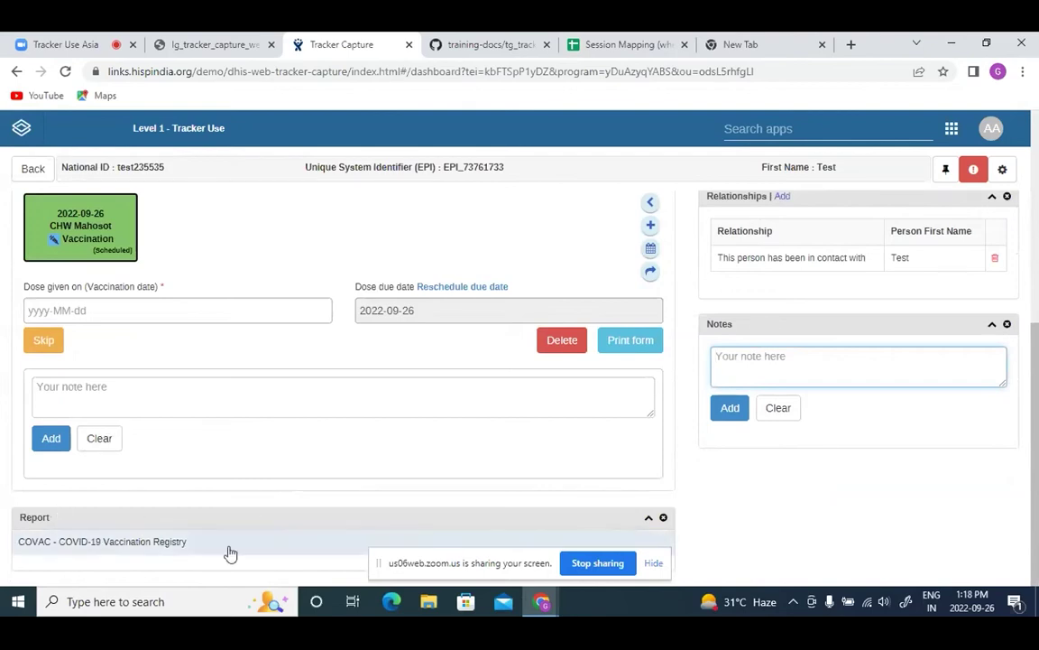
left_click(174, 544)
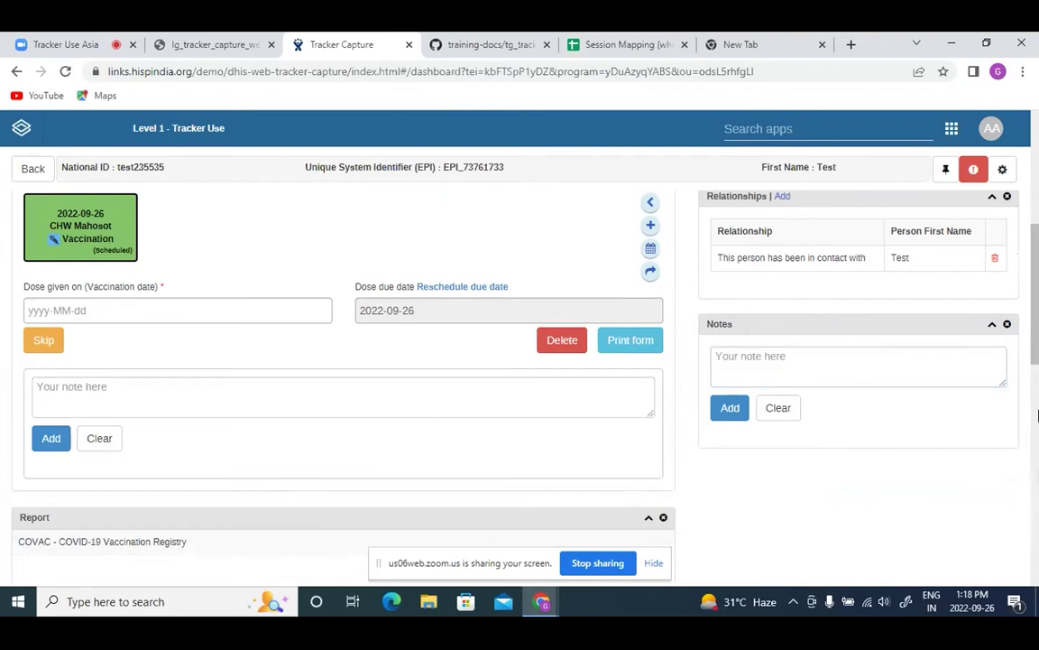
left_click_drag(1036, 325, 1028, 377)
mouse_move(646, 389)
left_mouse_down()
mouse_move(650, 401)
mouse_move(643, 388)
left_mouse_up()
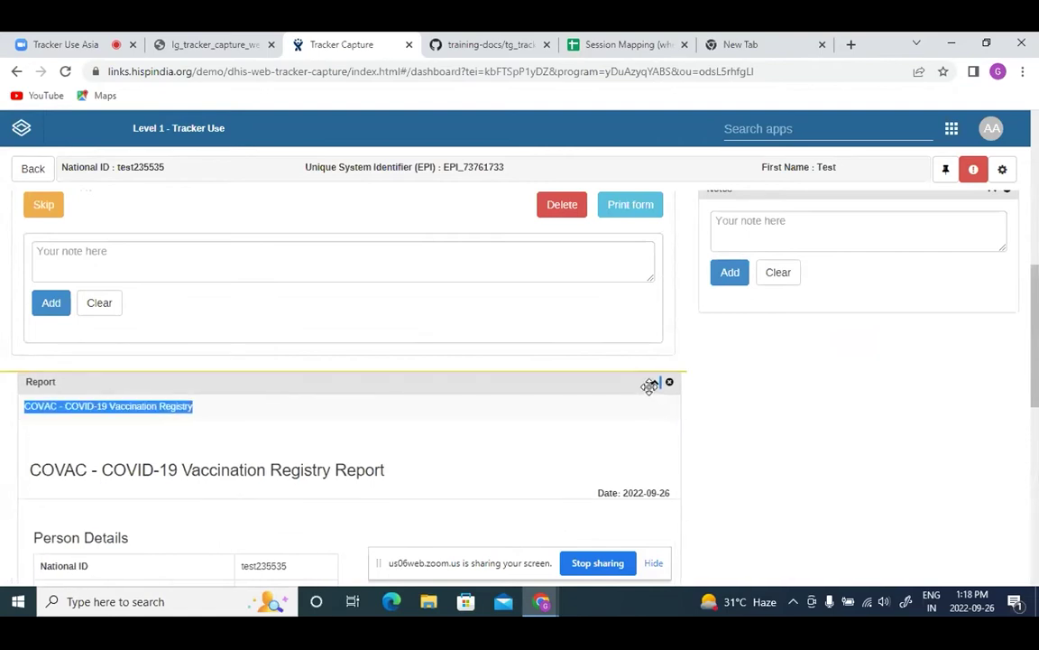
left_click(645, 387)
scroll(651, 392, "up", 2)
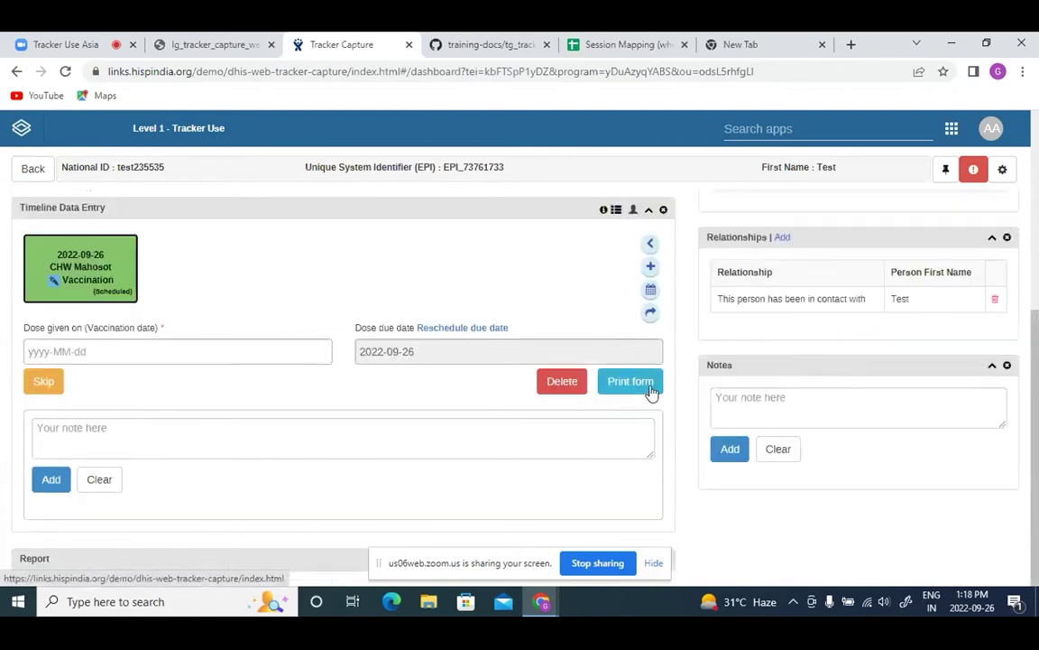
left_click_drag(1037, 459, 1038, 142)
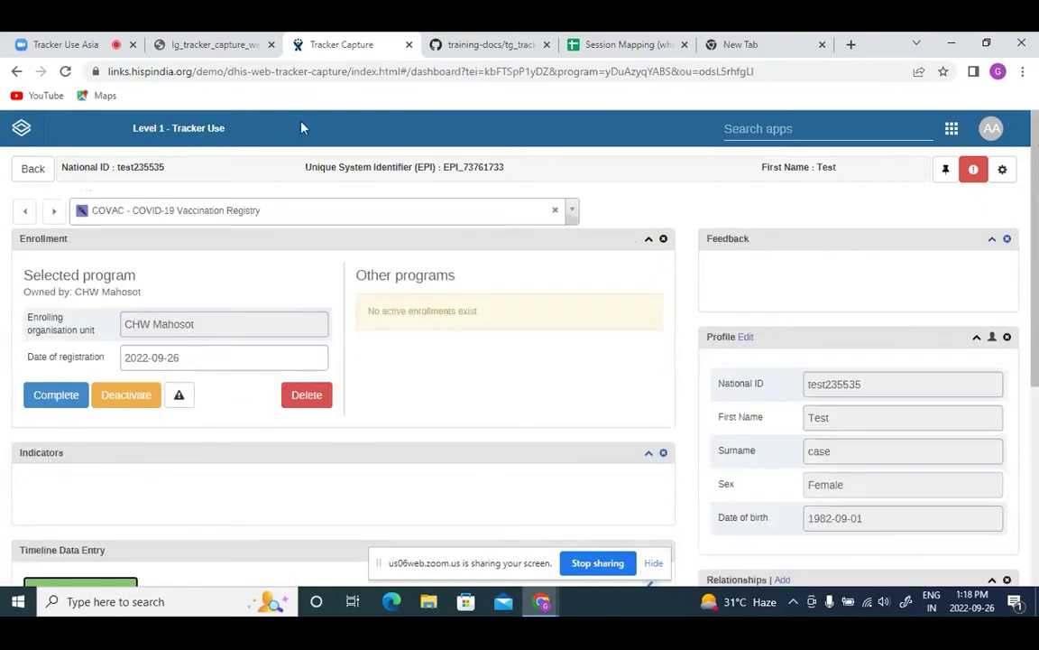
left_click(227, 211)
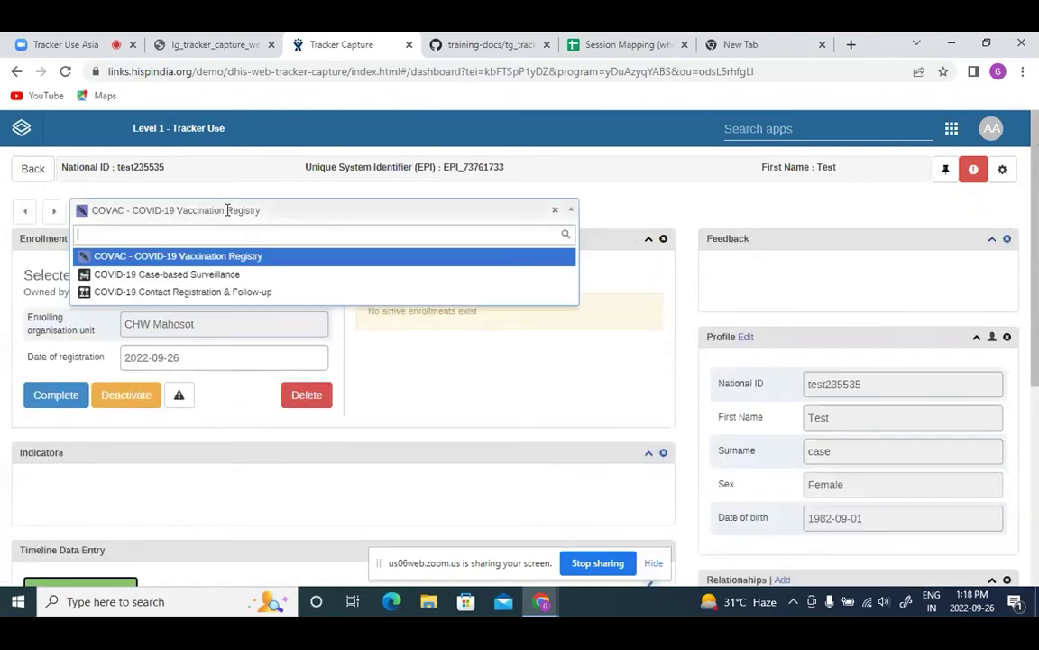
left_click(302, 259)
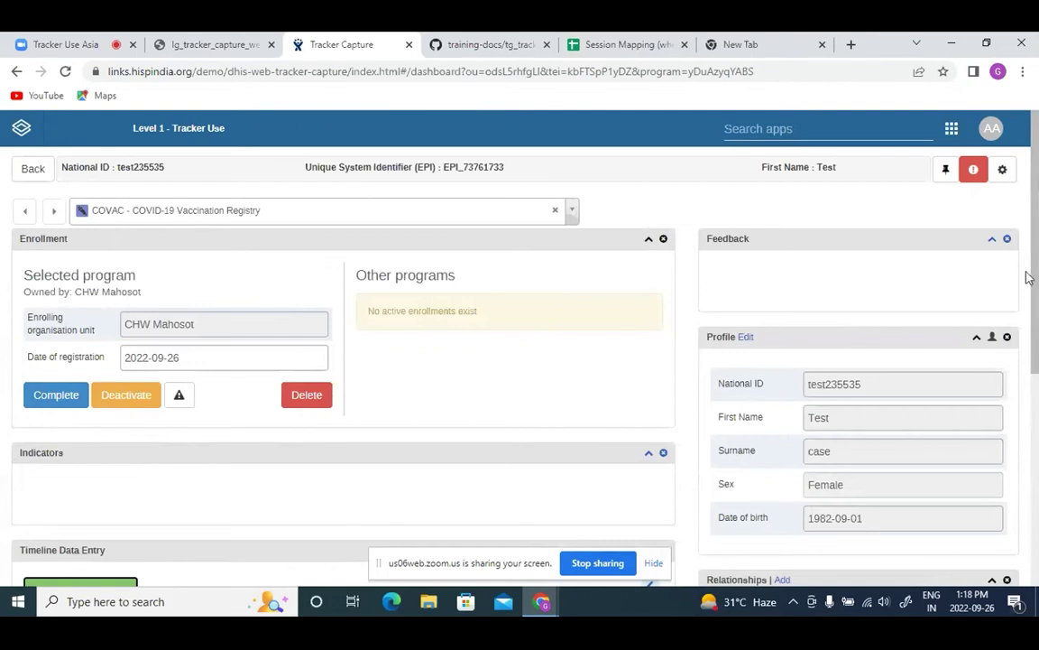
left_click_drag(1038, 281, 1037, 416)
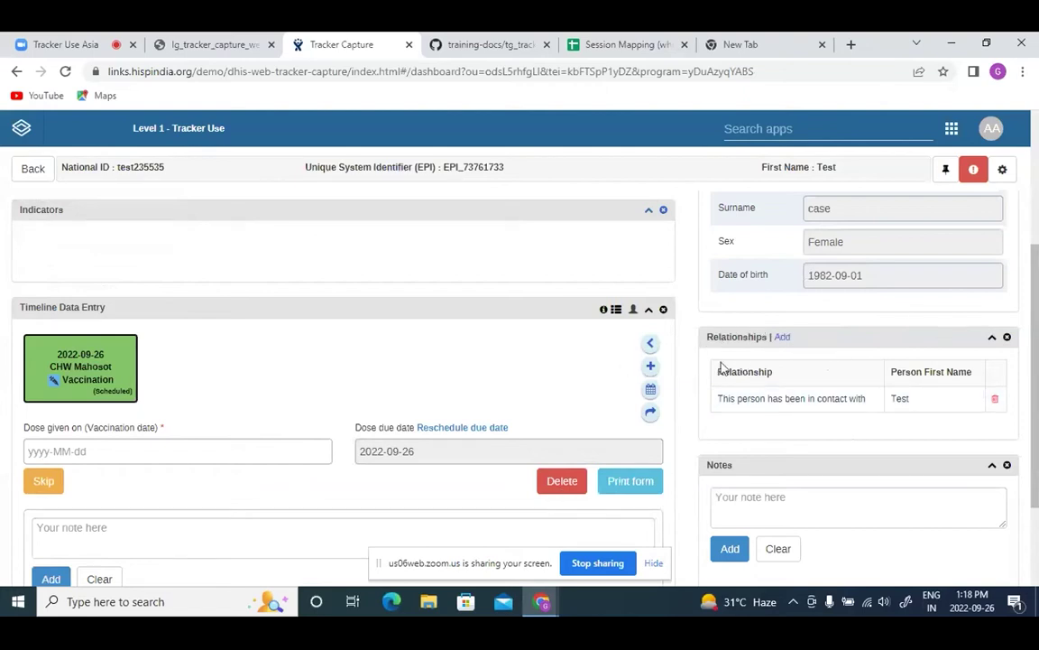
left_click_drag(1038, 465, 1038, 290)
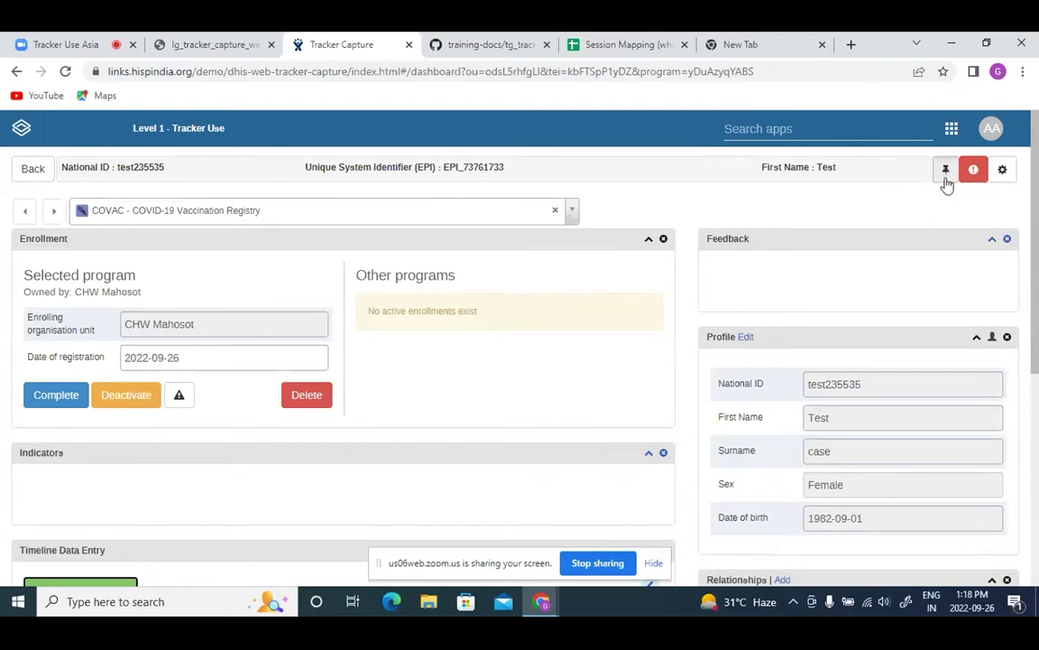
Pin the right-hand widget column and scroll to confirm it stays fixed
left_click(947, 173)
left_click(947, 172)
scroll(1038, 221, "down", 4)
scroll(1034, 217, "up", 4)
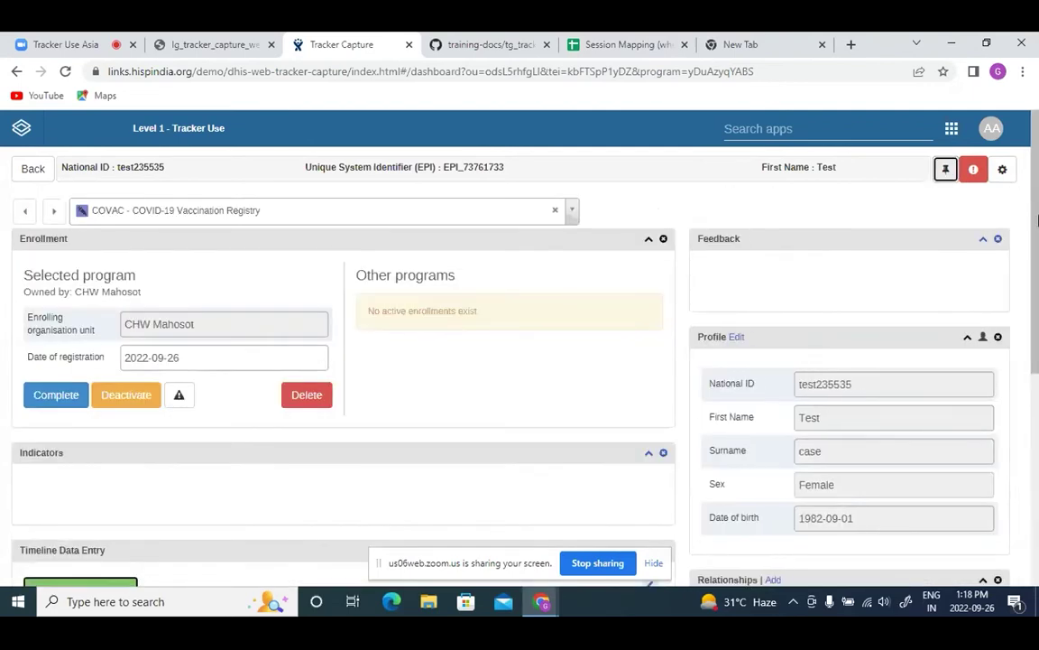
scroll(1037, 221, "down", 4)
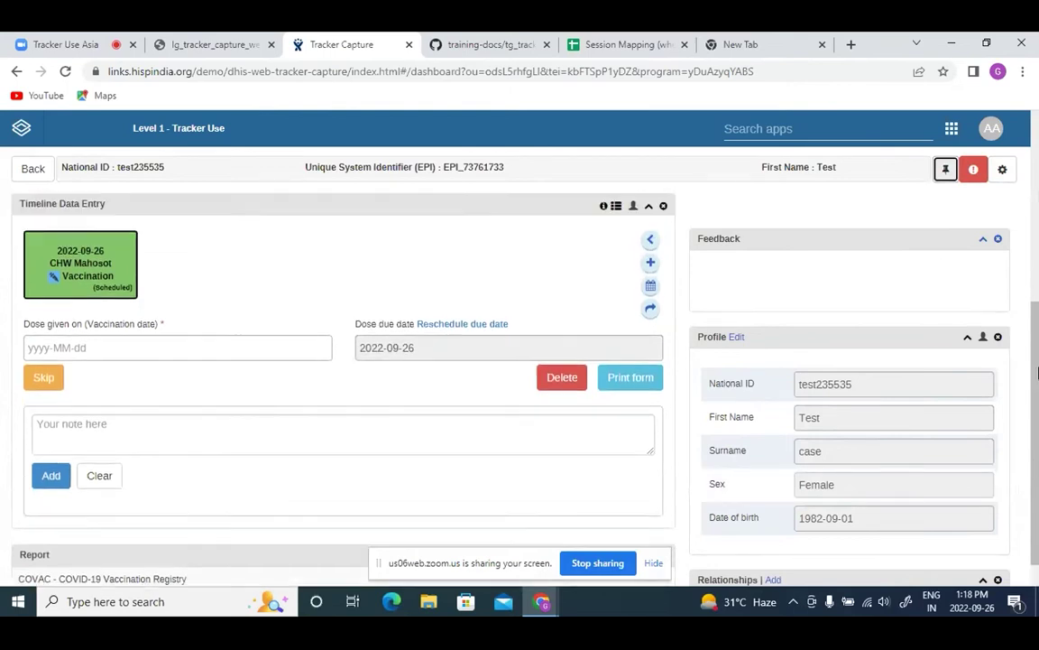
scroll(1038, 383, "up", 3)
Unpin the right-hand widgets, pin them again, and re-check by scrolling
left_click(998, 238)
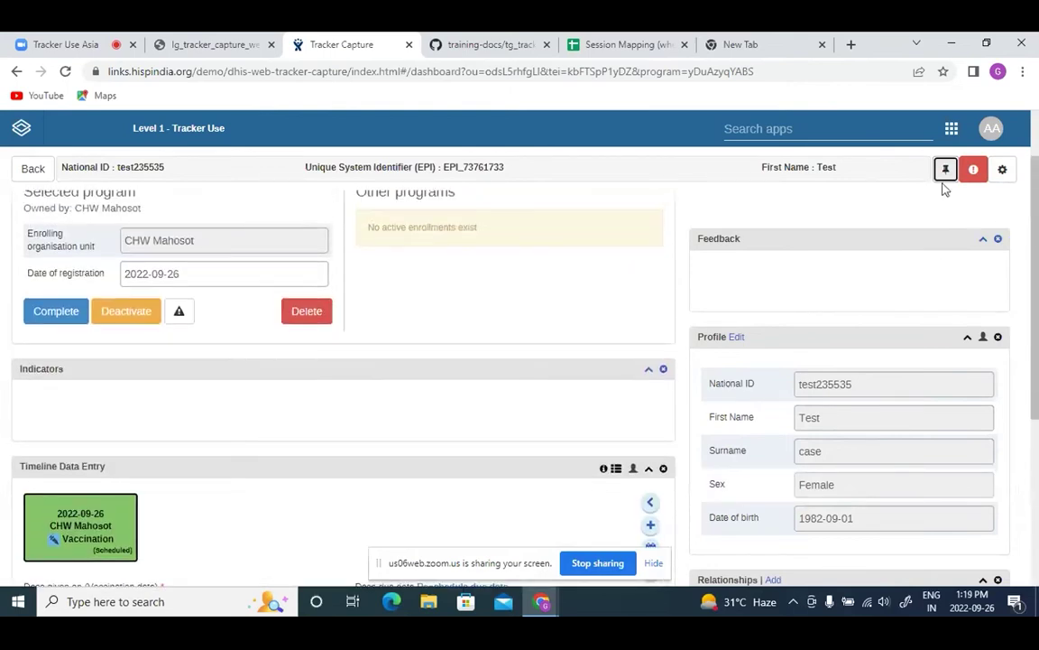
left_click_drag(1037, 209, 1037, 495)
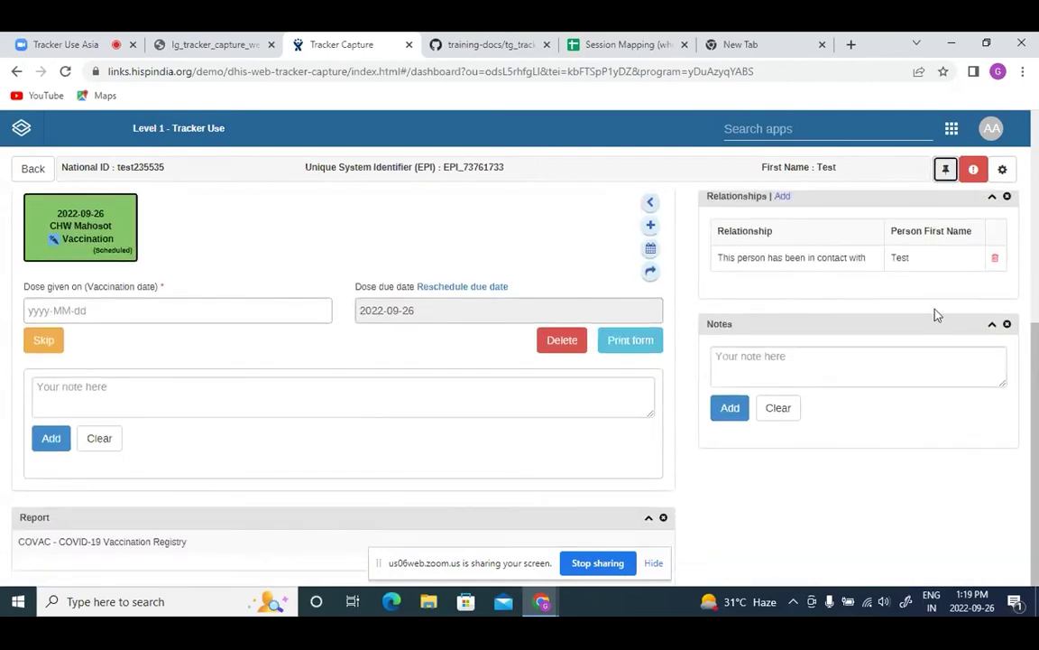
left_click_drag(1035, 394, 1037, 176)
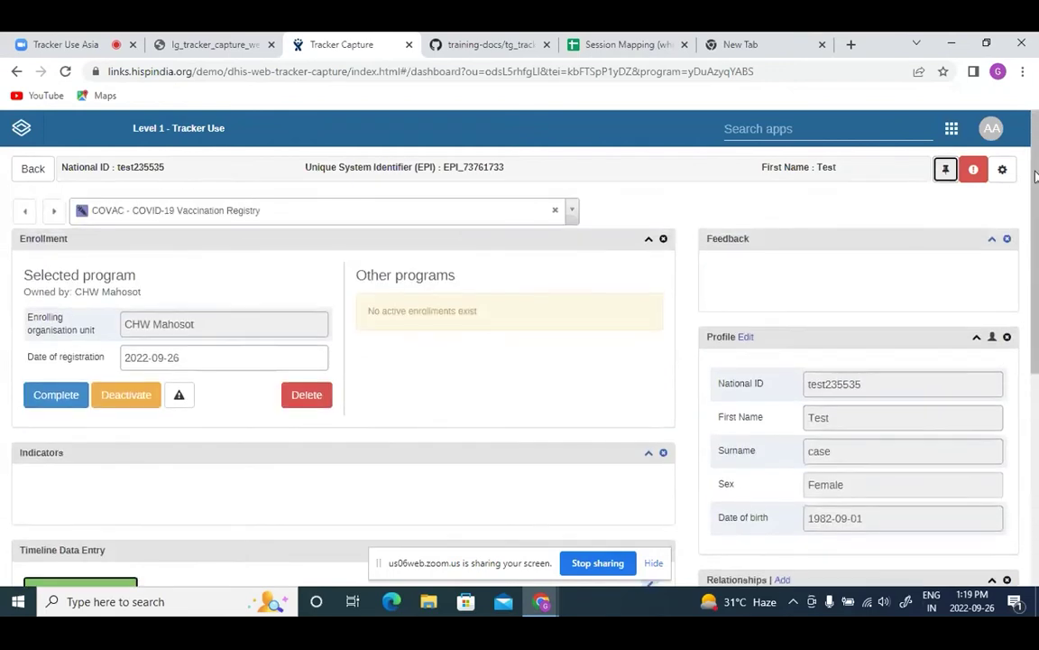
left_click(945, 173)
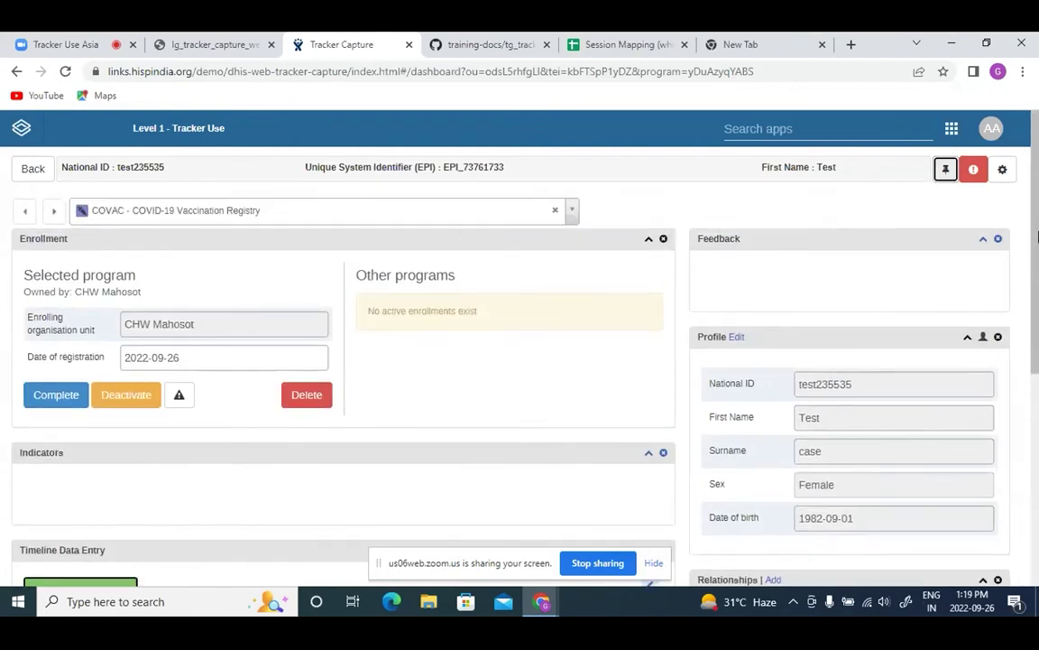
right_click(1037, 331)
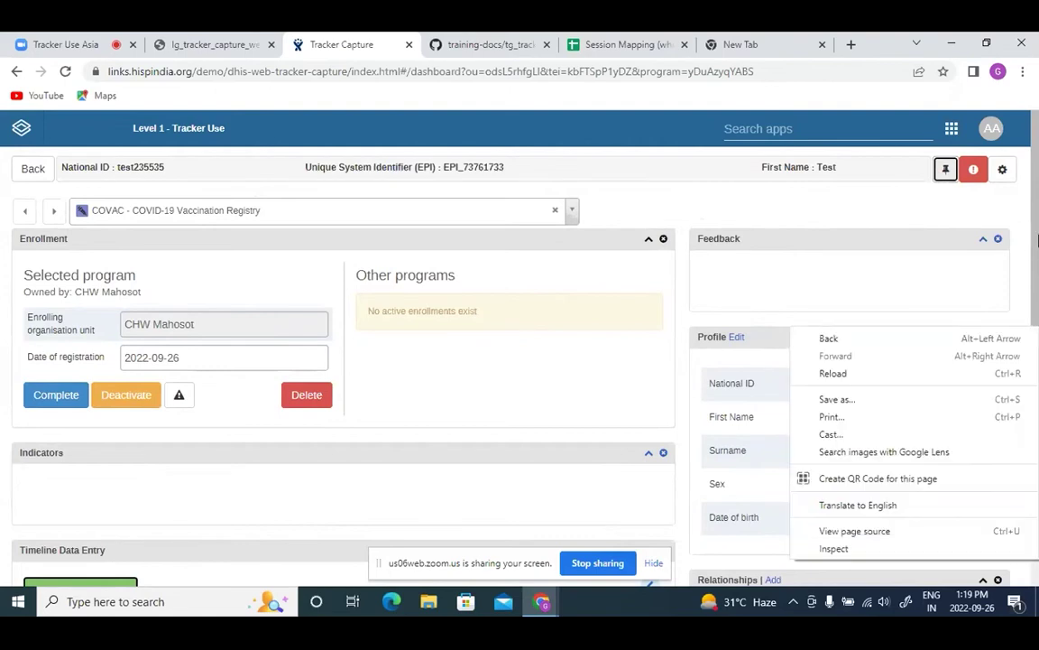
left_click(1037, 239)
scroll(942, 328, "down", 4)
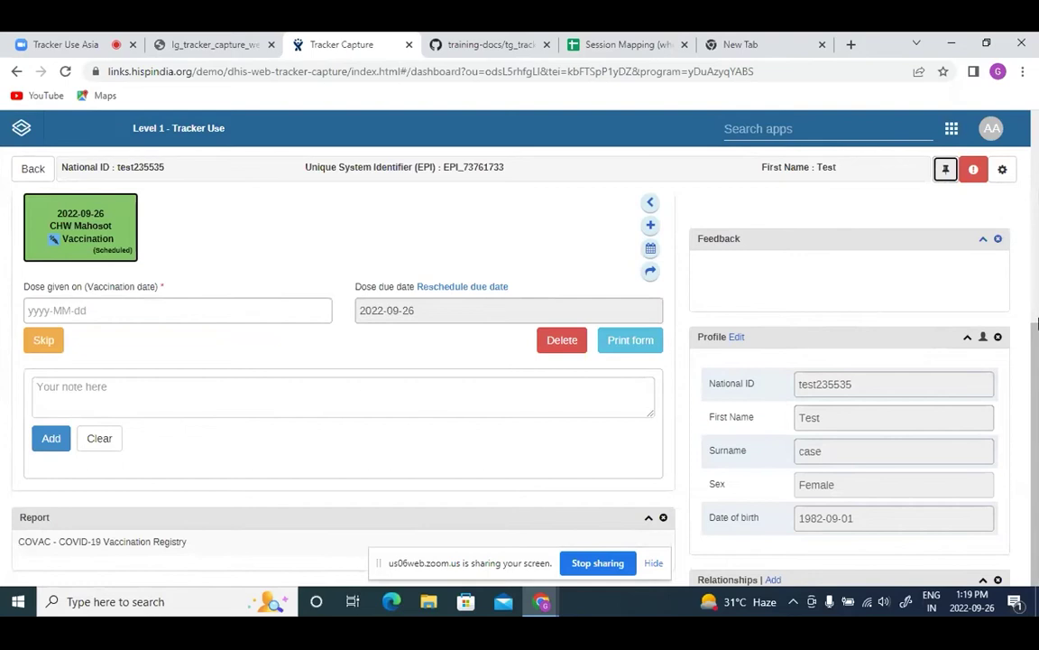
scroll(1037, 363, "up", 4)
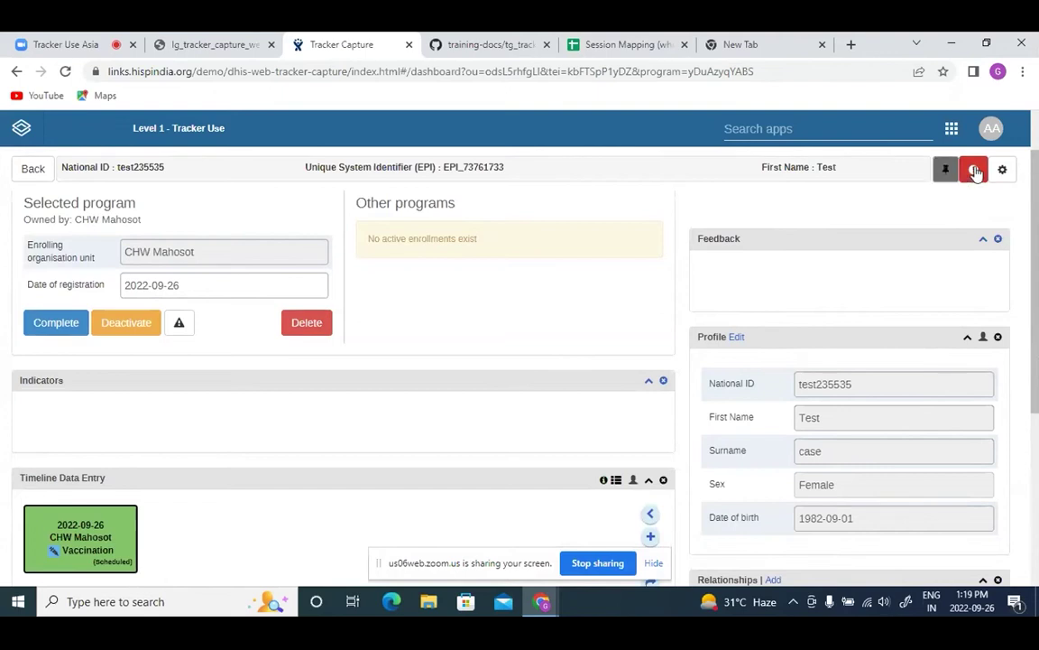
Open Show/hide widgets from the dashboard settings gear menu
left_click(976, 171)
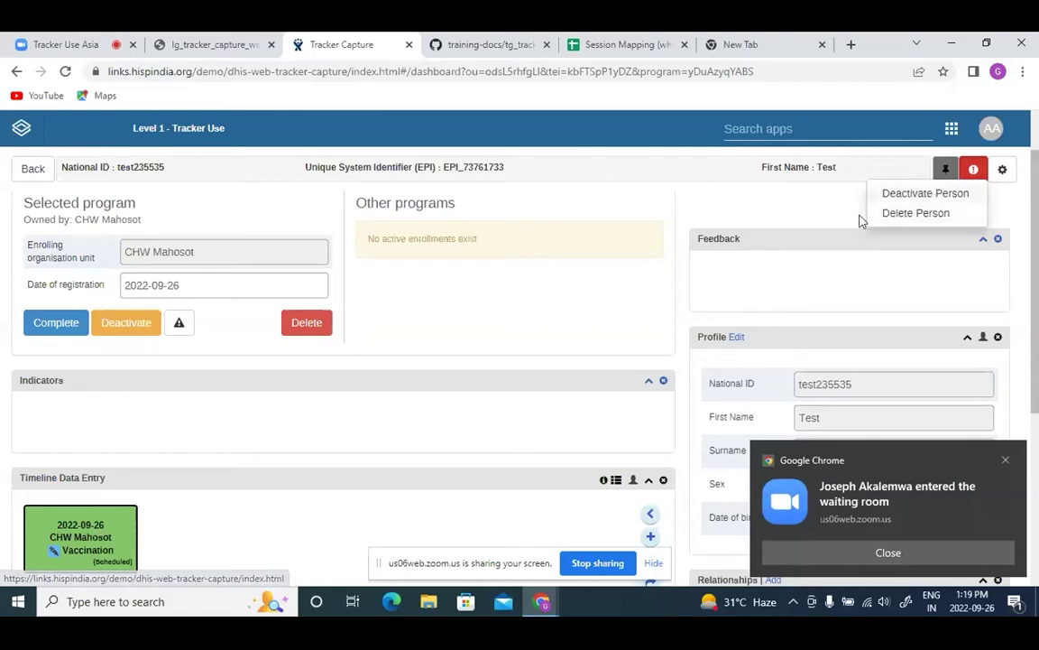
left_click(1007, 460)
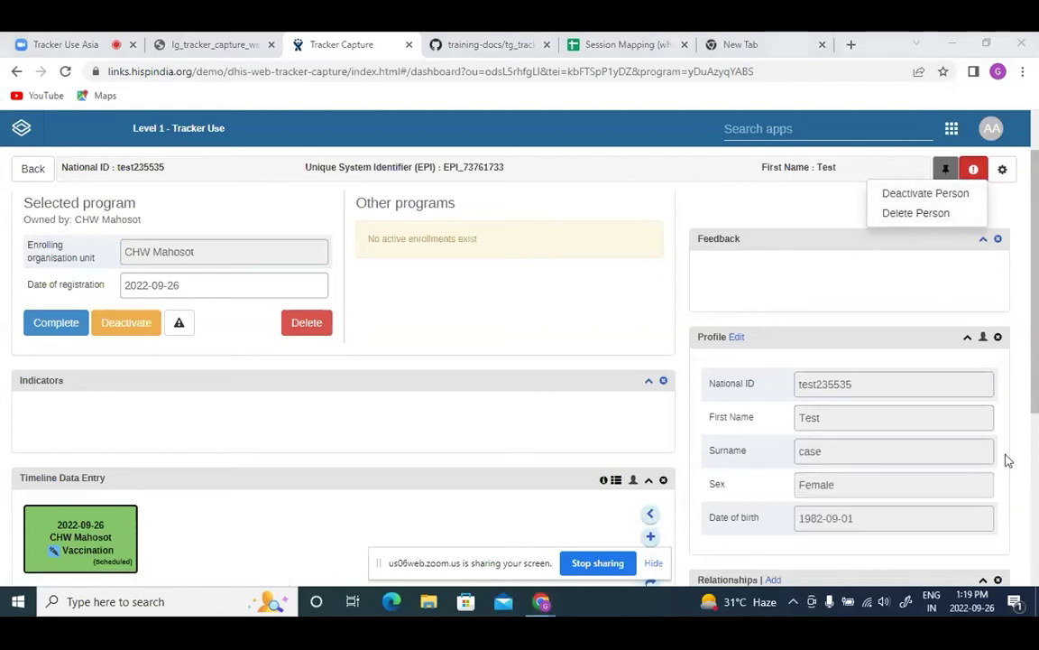
left_click(1005, 171)
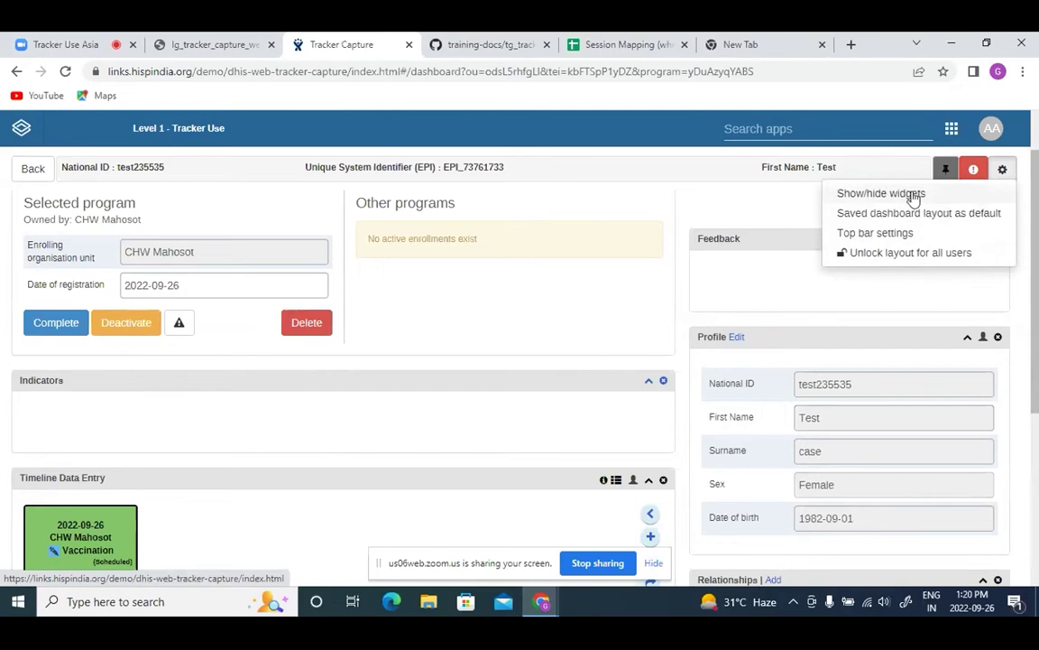
left_click(914, 197)
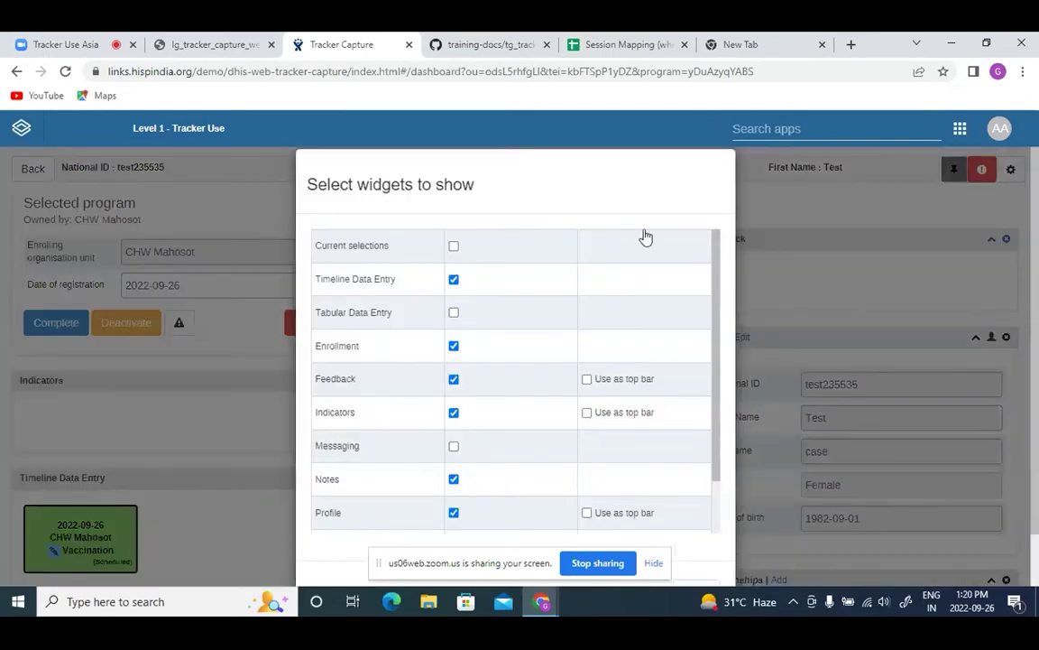
Untick the Report widget and apply the widget selection
left_click_drag(714, 257, 741, 251)
left_click_drag(718, 388, 729, 436)
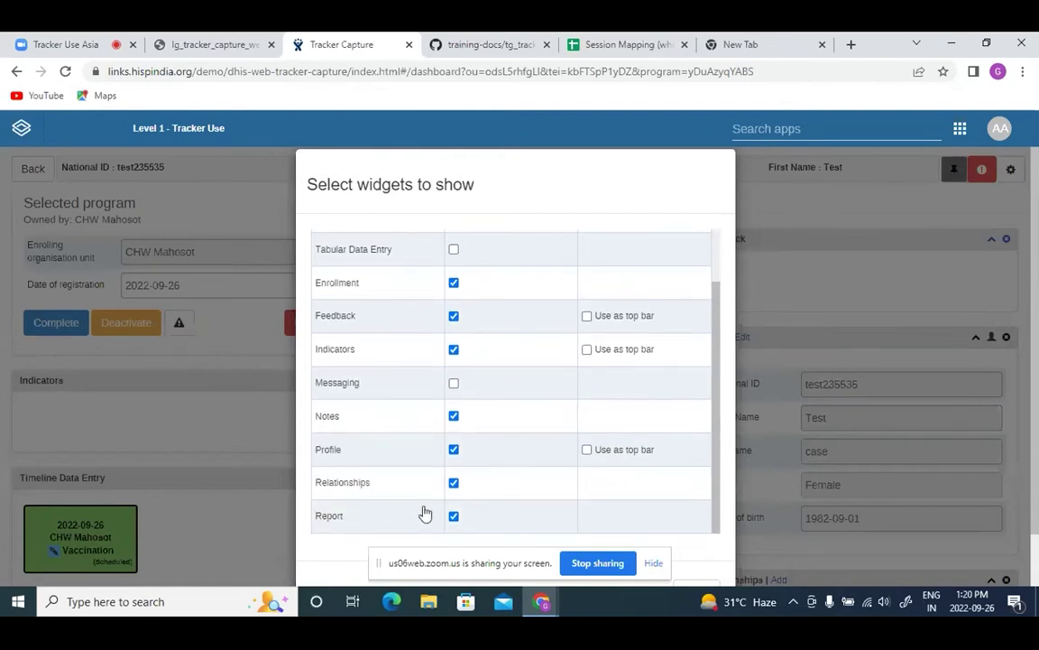
left_click(454, 518)
left_click(655, 564)
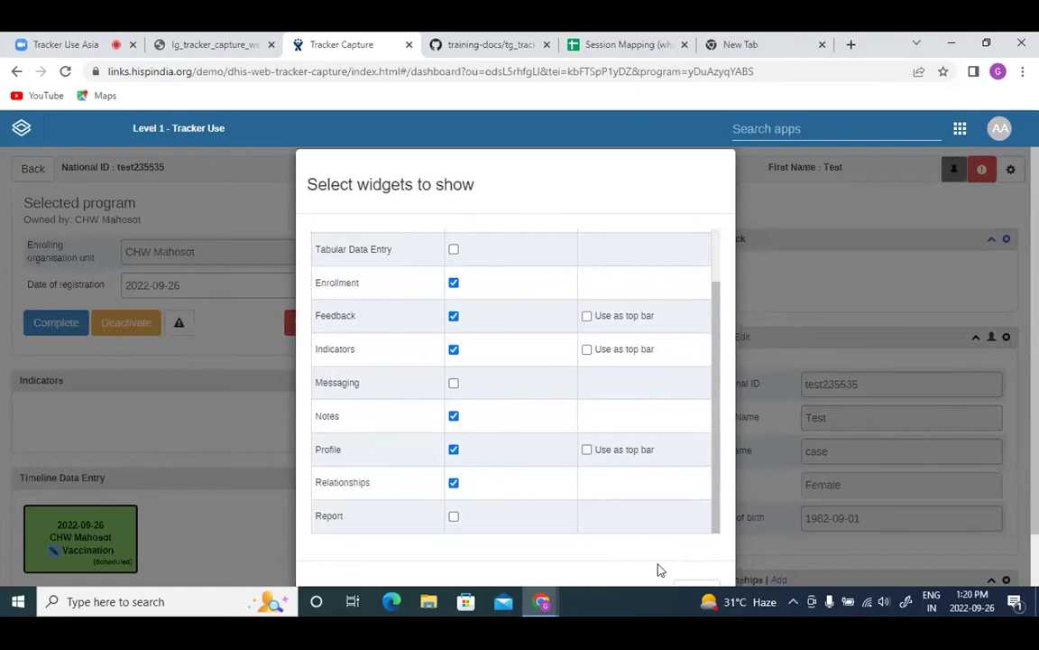
left_click(691, 586)
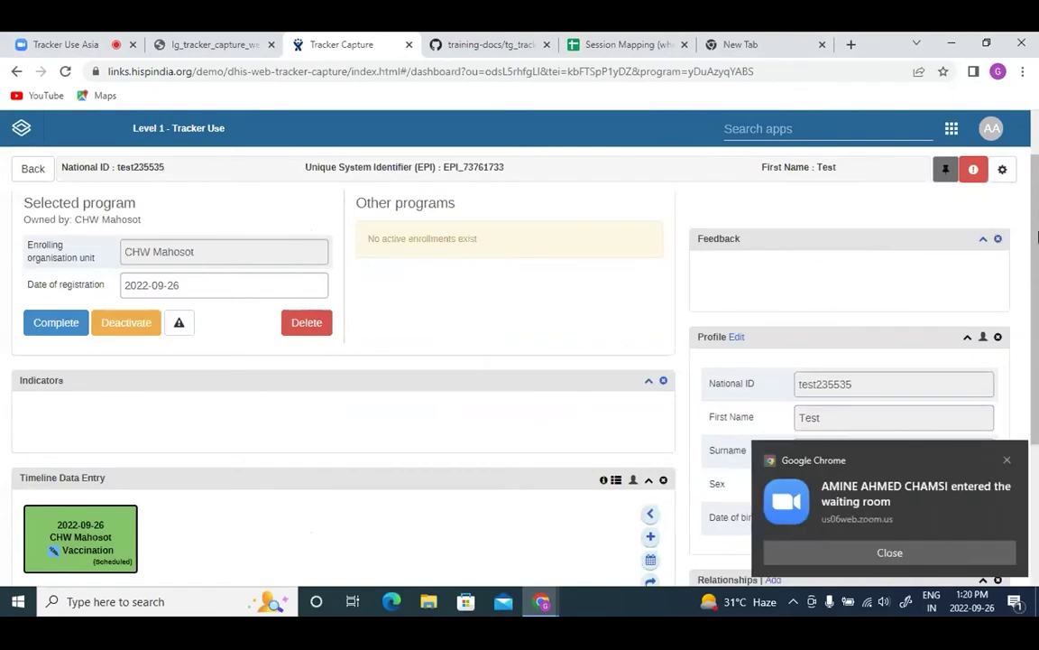
Save the current registrant dashboard layout as the default from the gear menu
right_click(1036, 451)
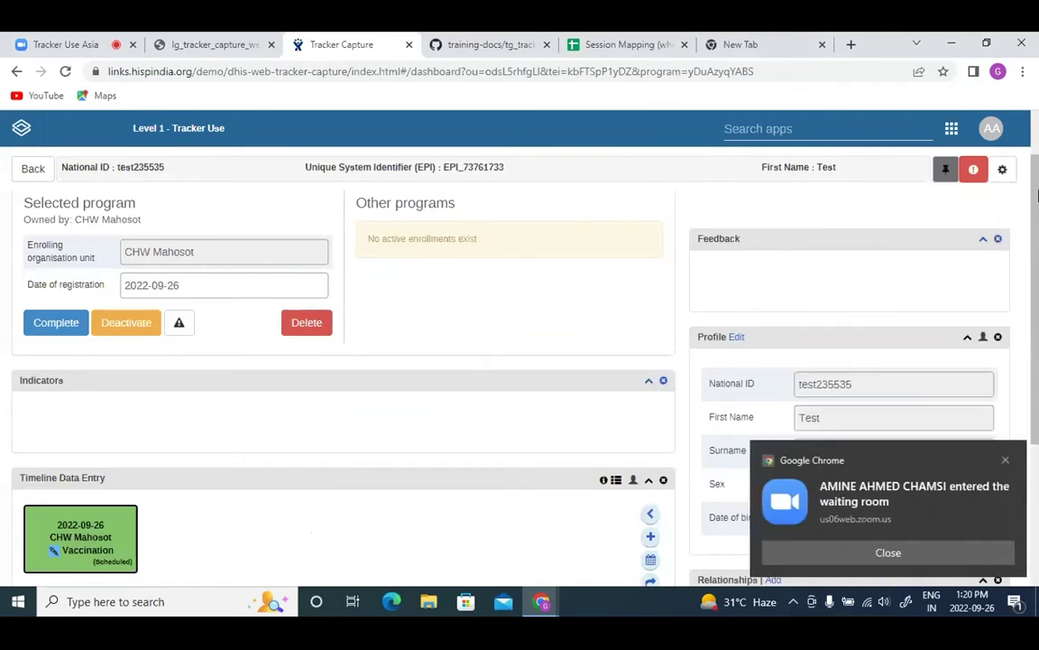
key("Escape")
scroll(1038, 411, "down", 3)
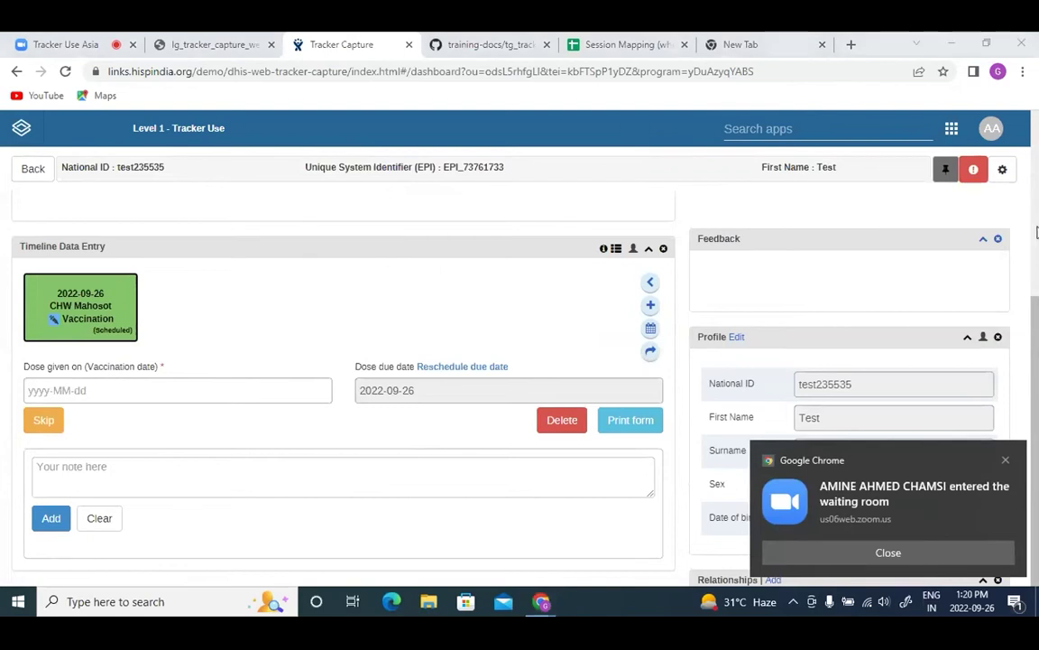
scroll(1038, 232, "up", 3)
left_click(1003, 169)
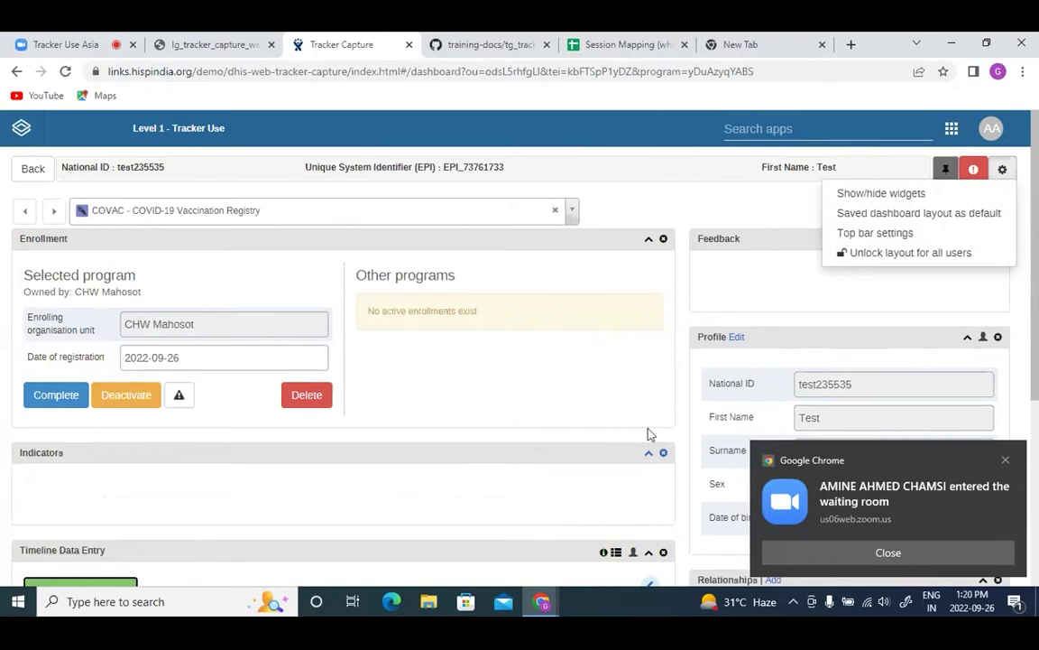
left_click(943, 210)
left_click(1003, 168)
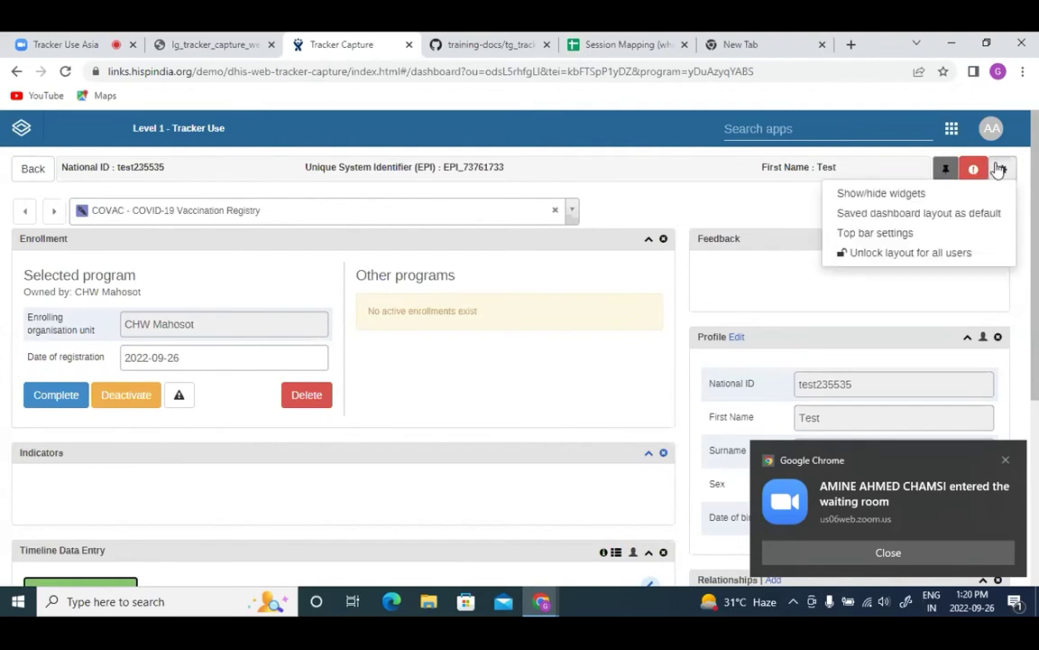
left_click(922, 216)
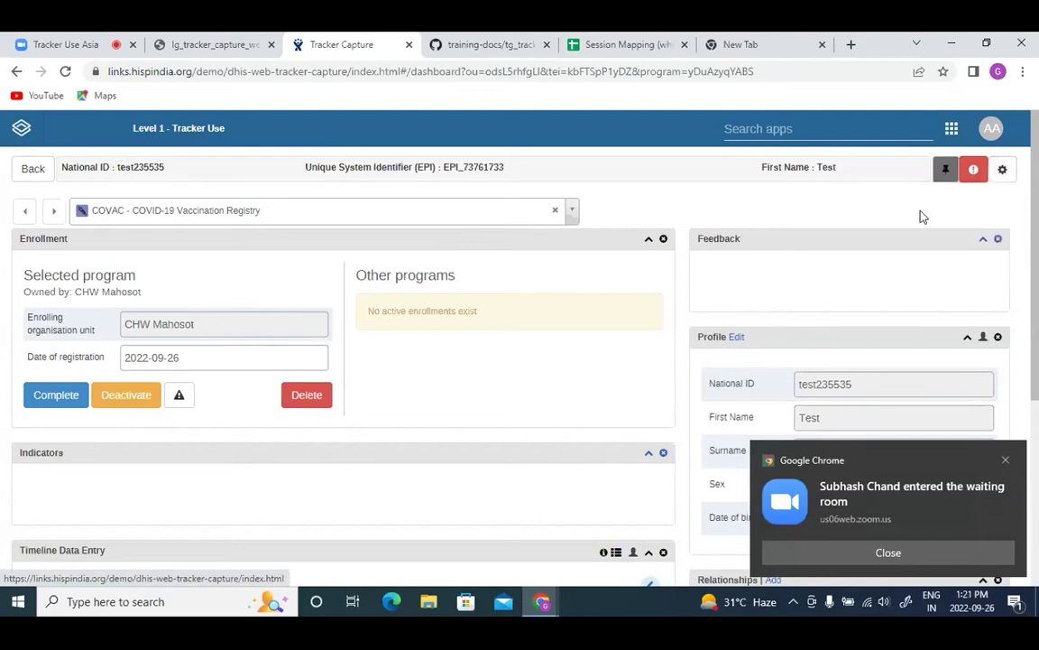
Unlock and then re-lock the dashboard layout for all users, dismissing the pop-up
left_click(1005, 169)
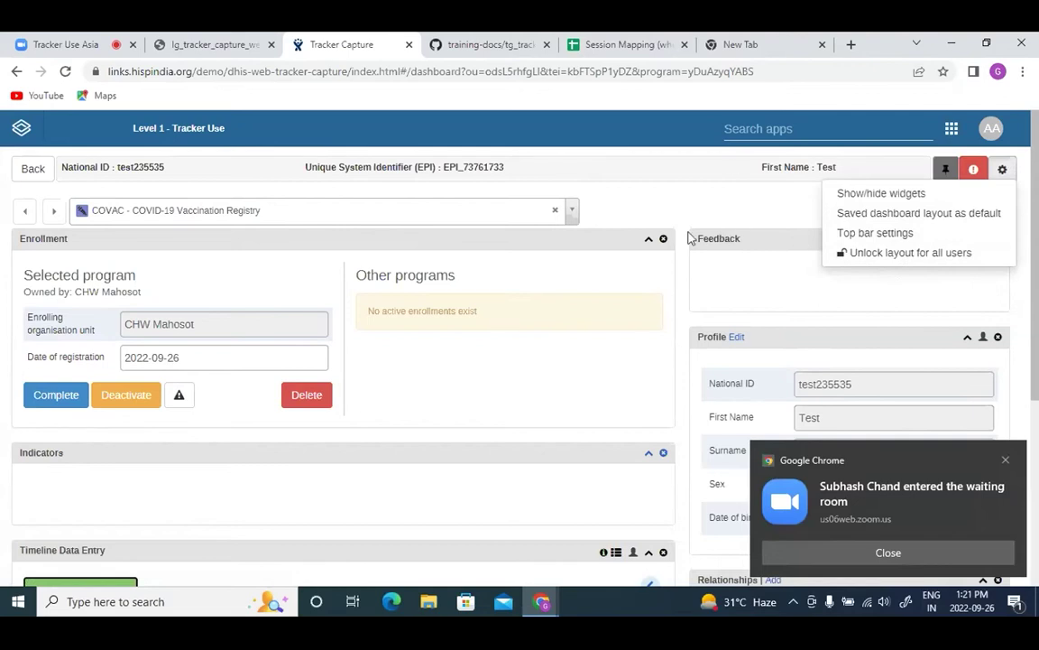
left_click(891, 254)
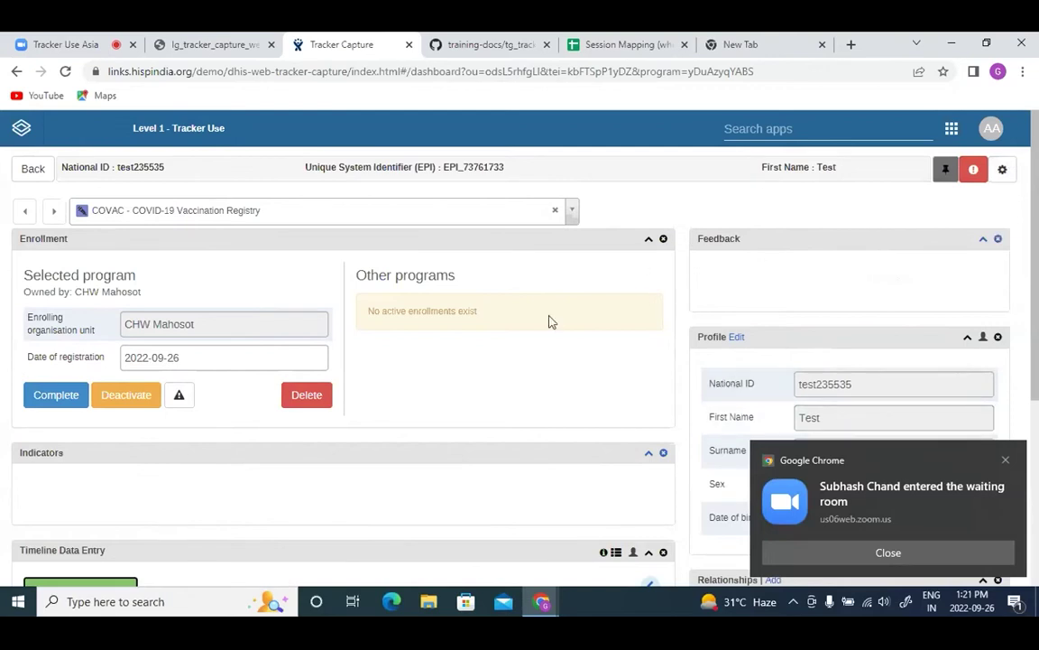
left_click(1003, 169)
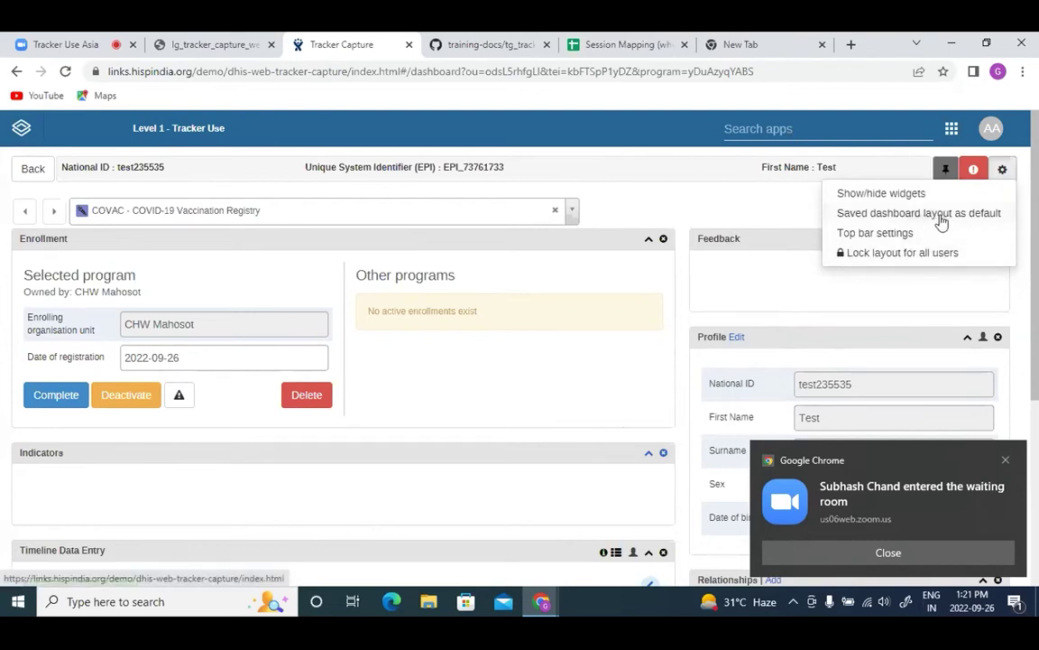
left_click(931, 255)
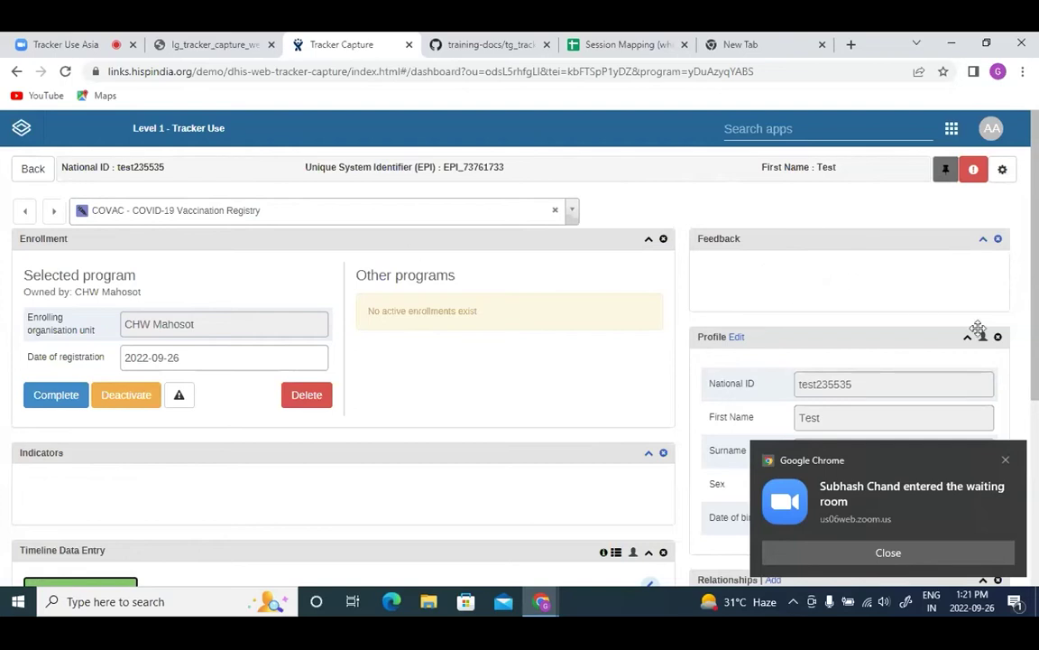
left_click(1006, 461)
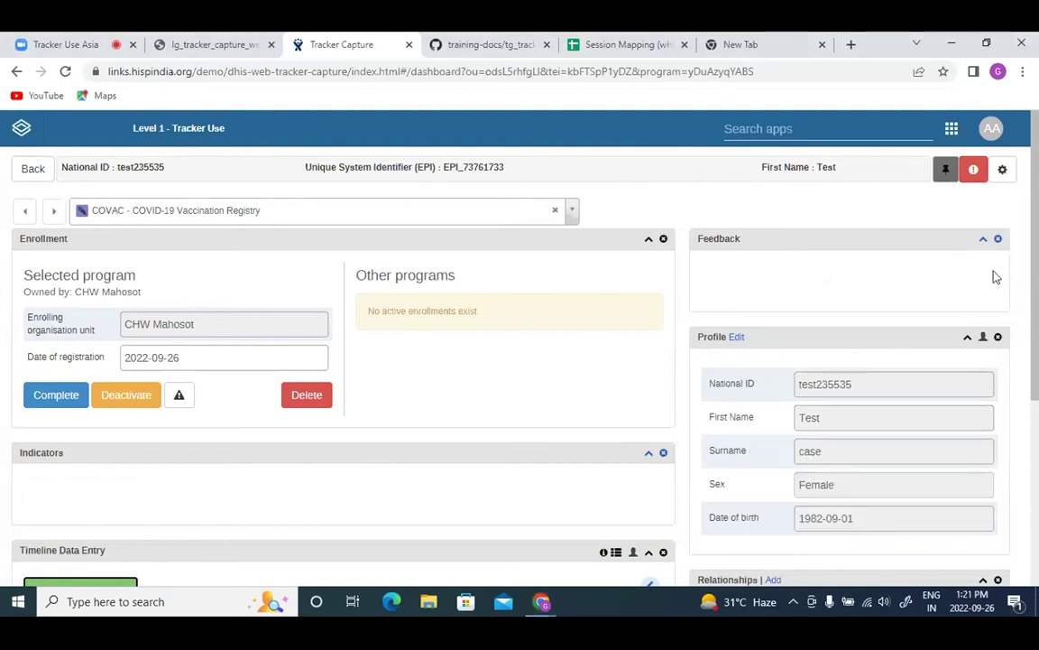
left_click(1004, 171)
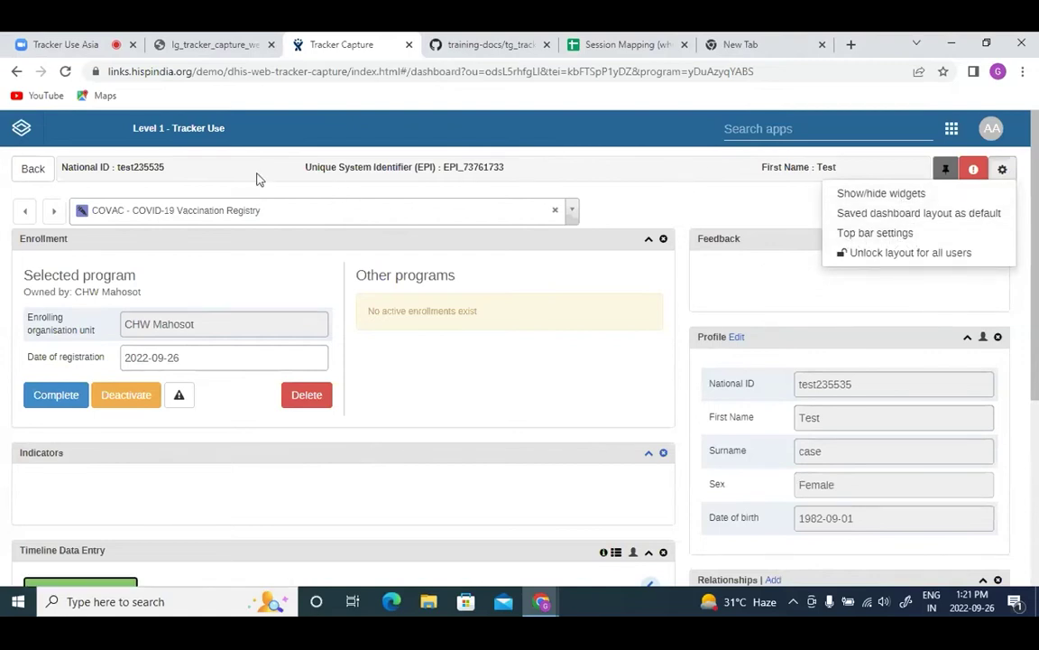
Zoom the page out to fit the Top bar settings dialog and save it
left_click(893, 234)
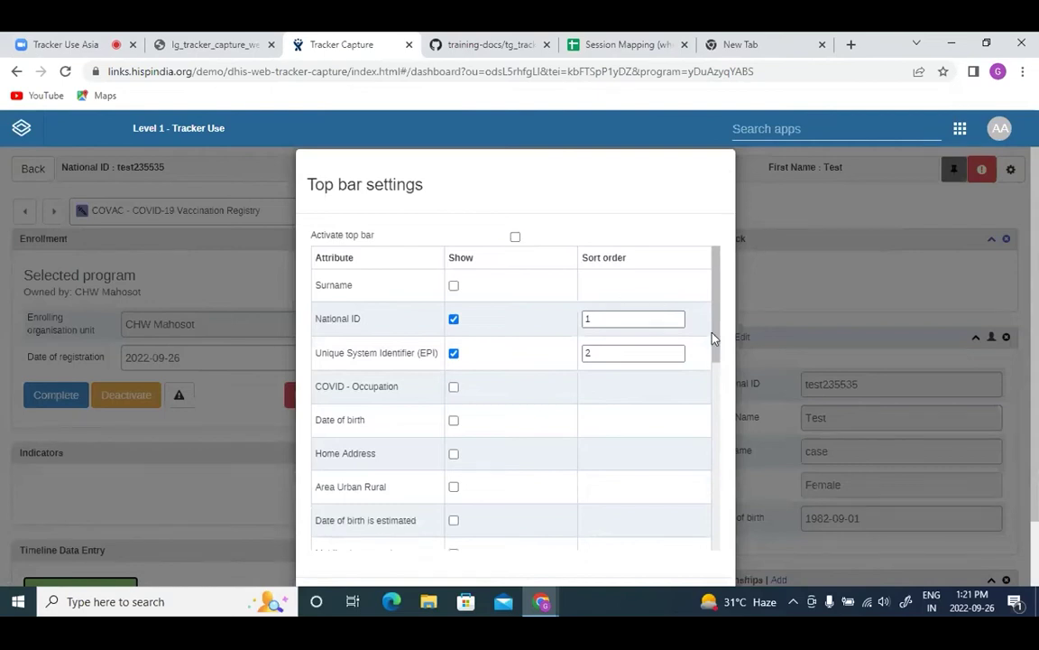
left_click_drag(712, 338, 732, 596)
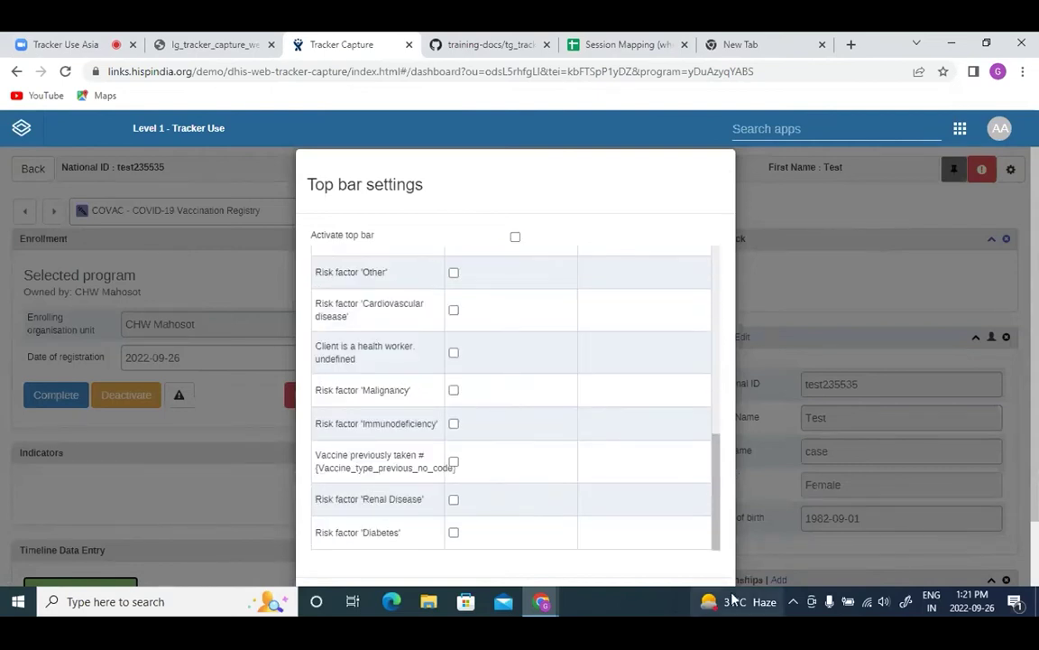
key("ctrl+minus")
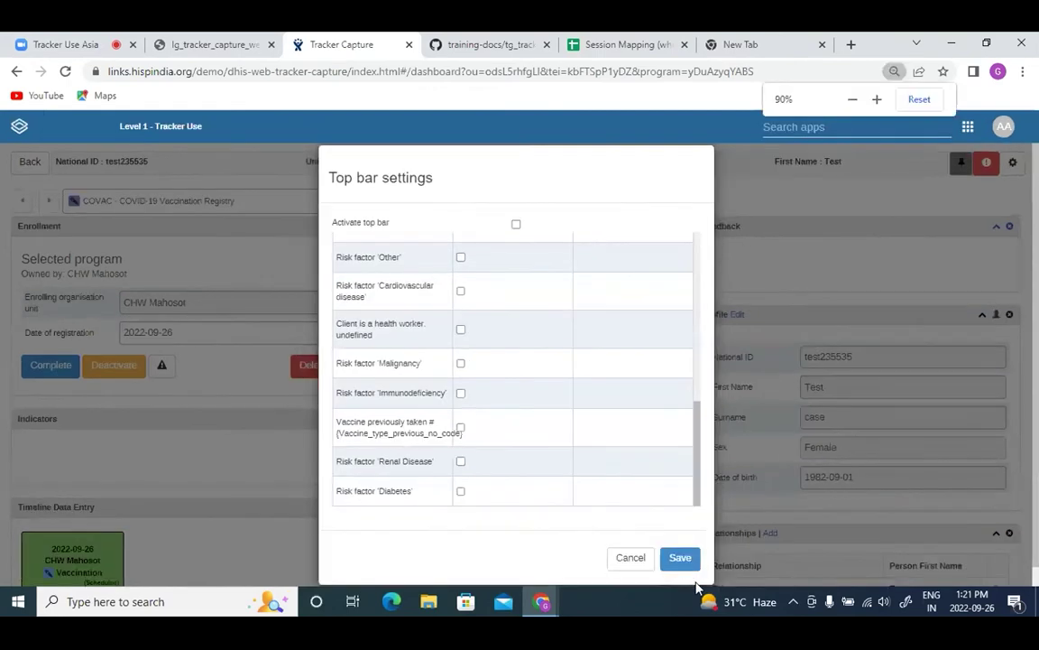
left_click(679, 556)
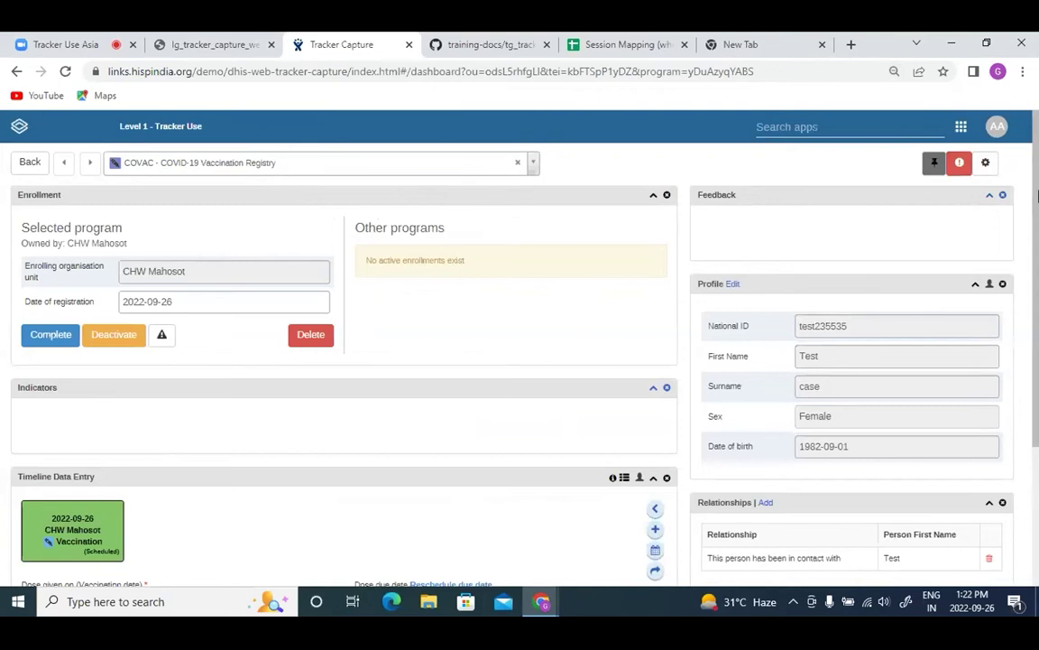
Tick Activate top bar so it shows National ID, EPI identifier and First Name
left_click(985, 162)
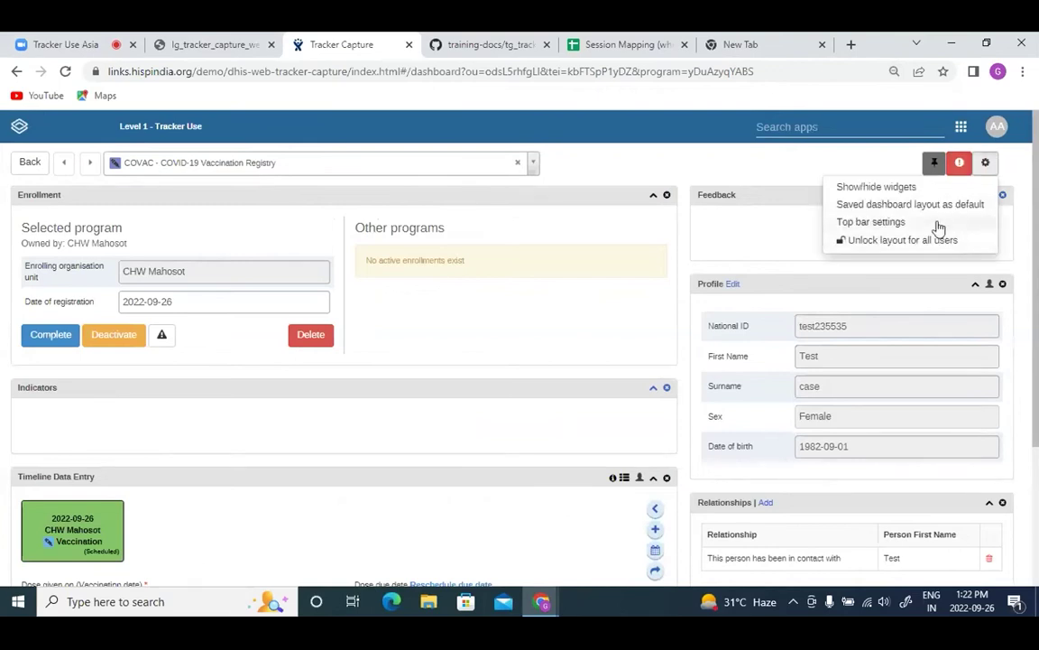
left_click(938, 225)
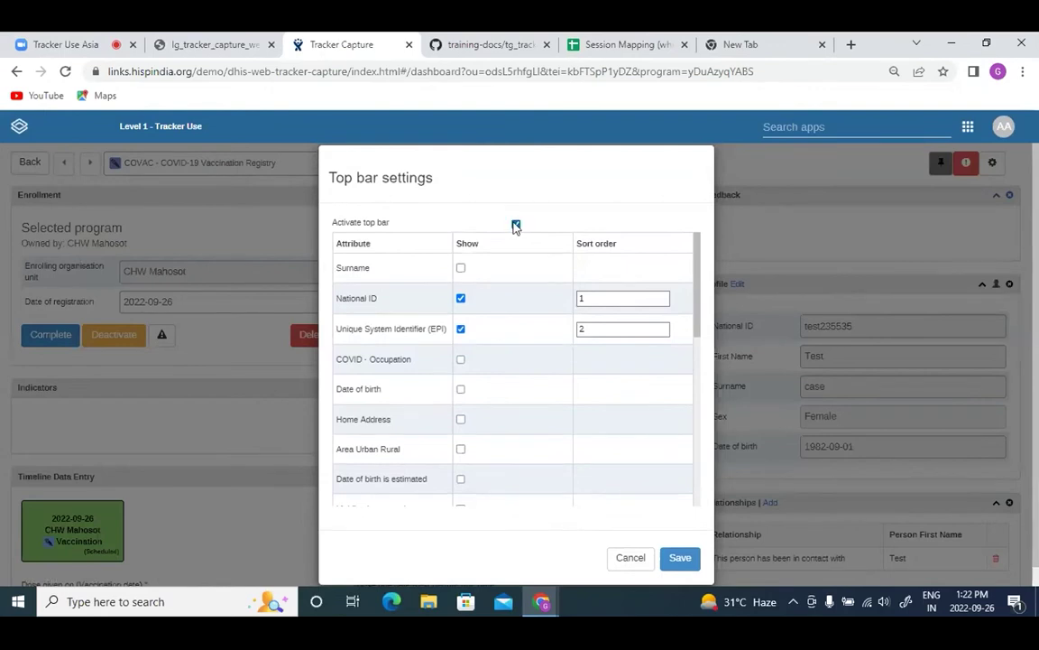
left_click(680, 559)
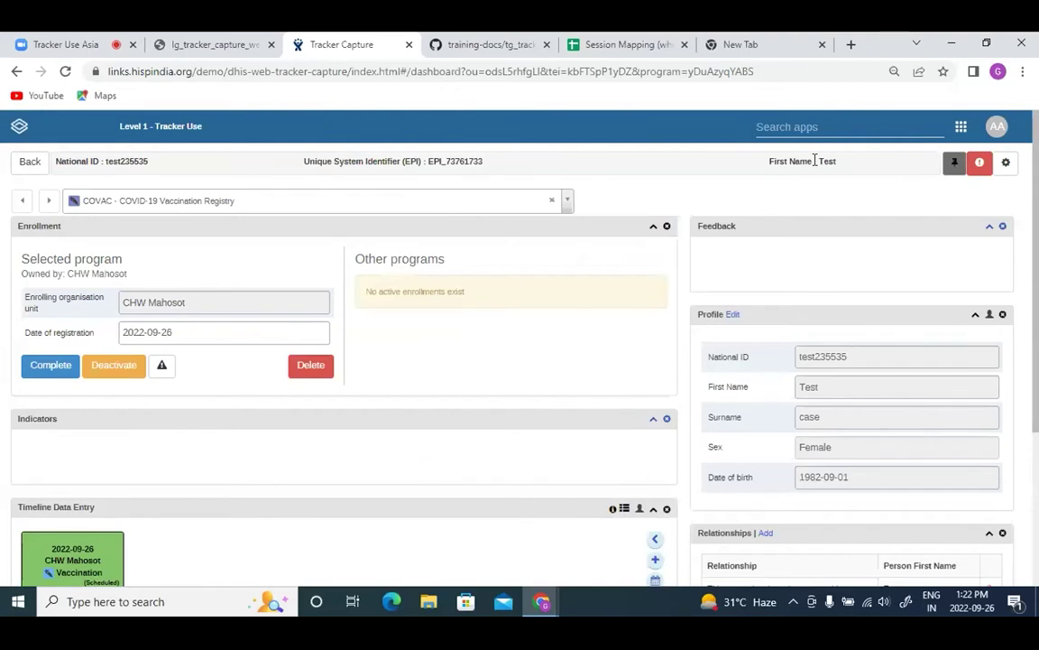
Tick Show for Sex in Top bar settings, give it sort order 4, and save
left_click(1005, 163)
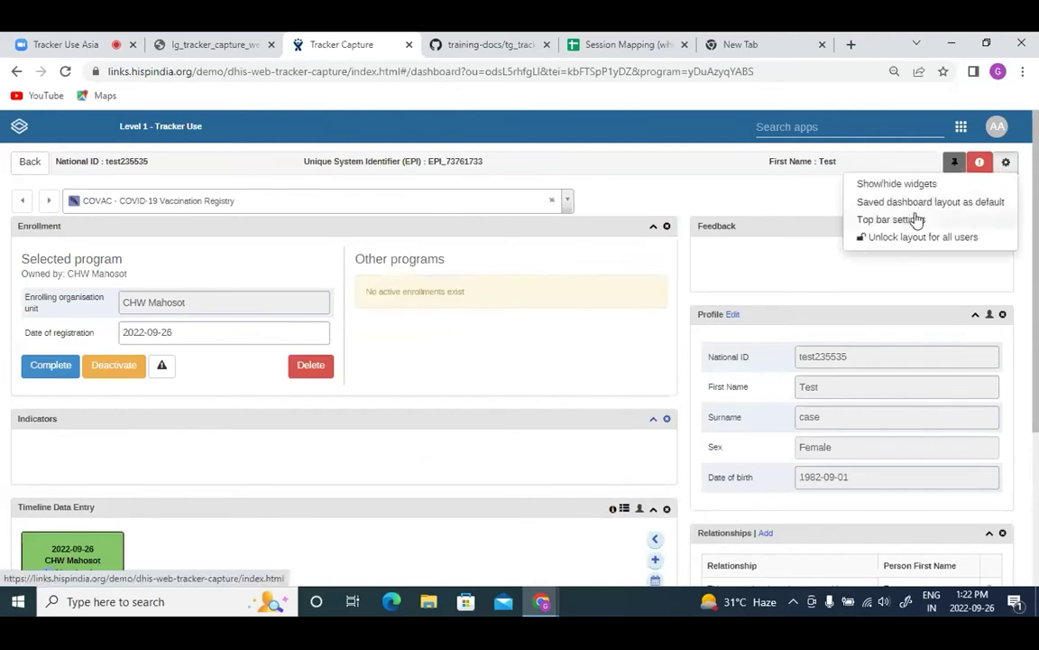
left_click(916, 219)
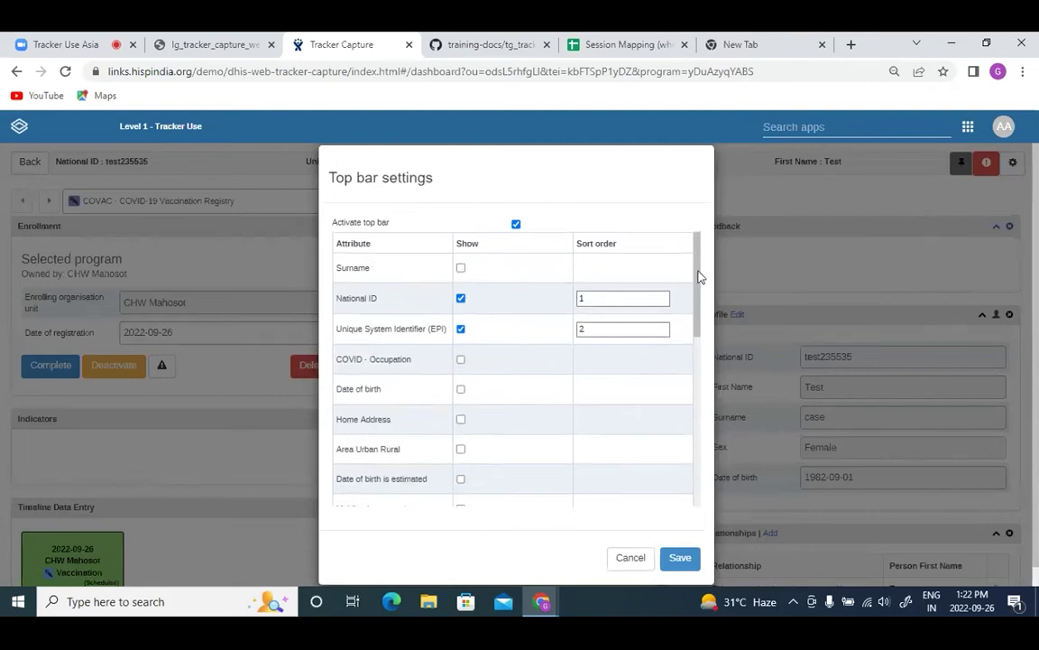
left_click_drag(700, 277, 721, 479)
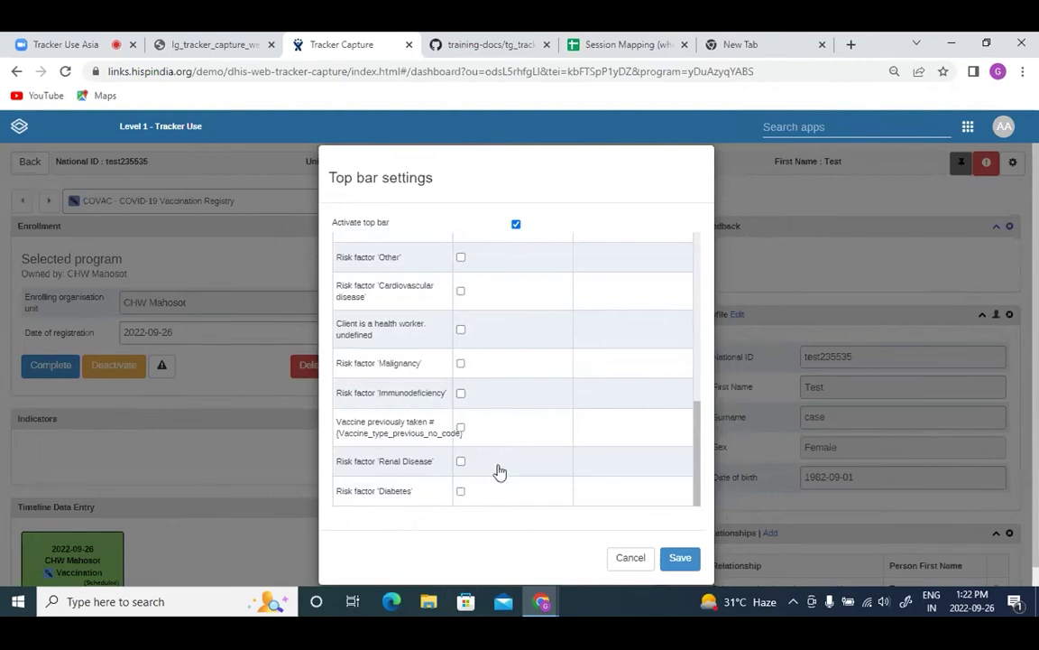
left_click_drag(697, 437, 691, 349)
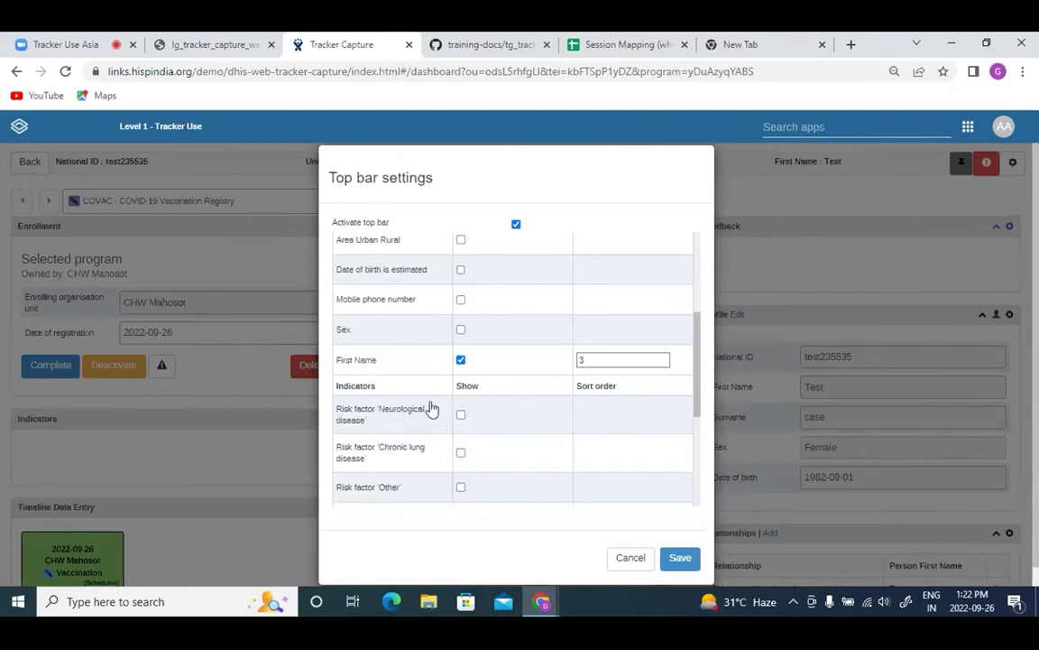
left_click_drag(695, 374, 661, 277)
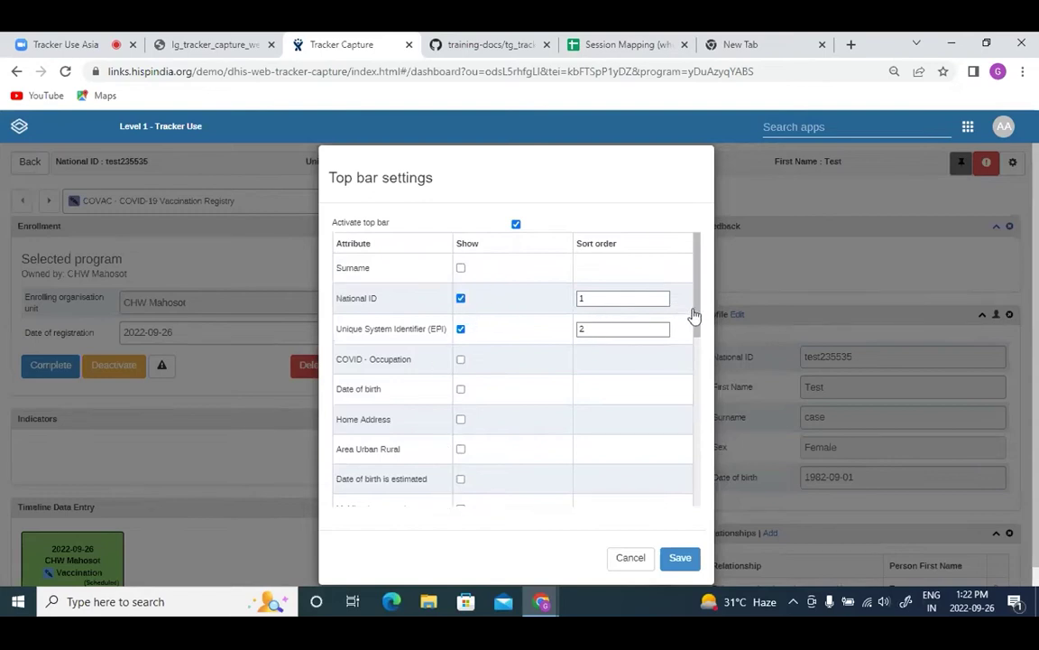
left_click_drag(696, 308, 715, 378)
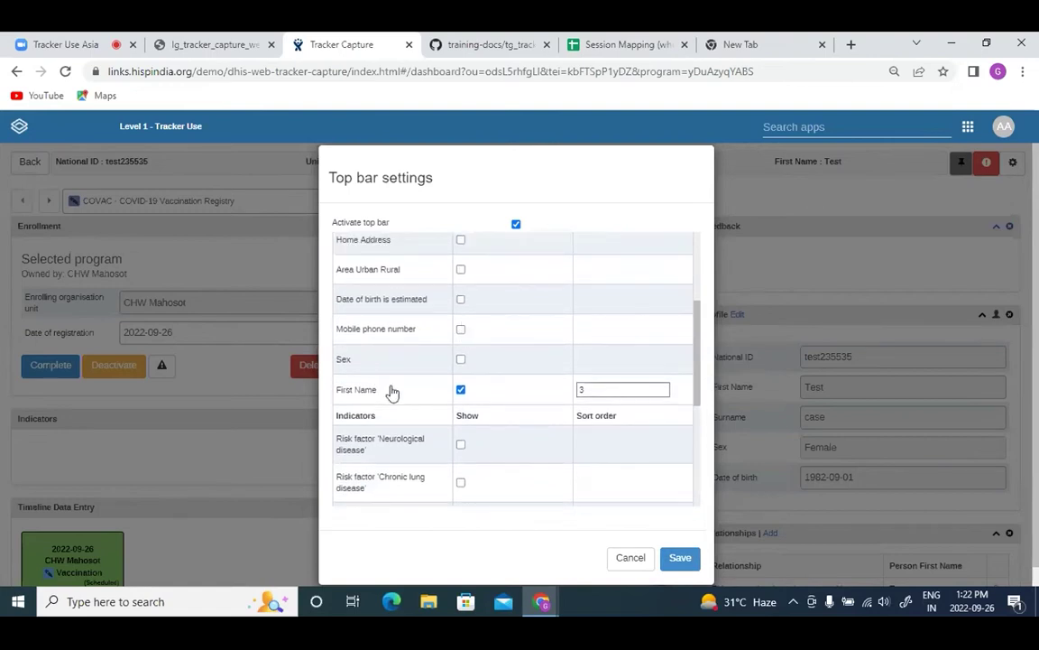
left_click(461, 360)
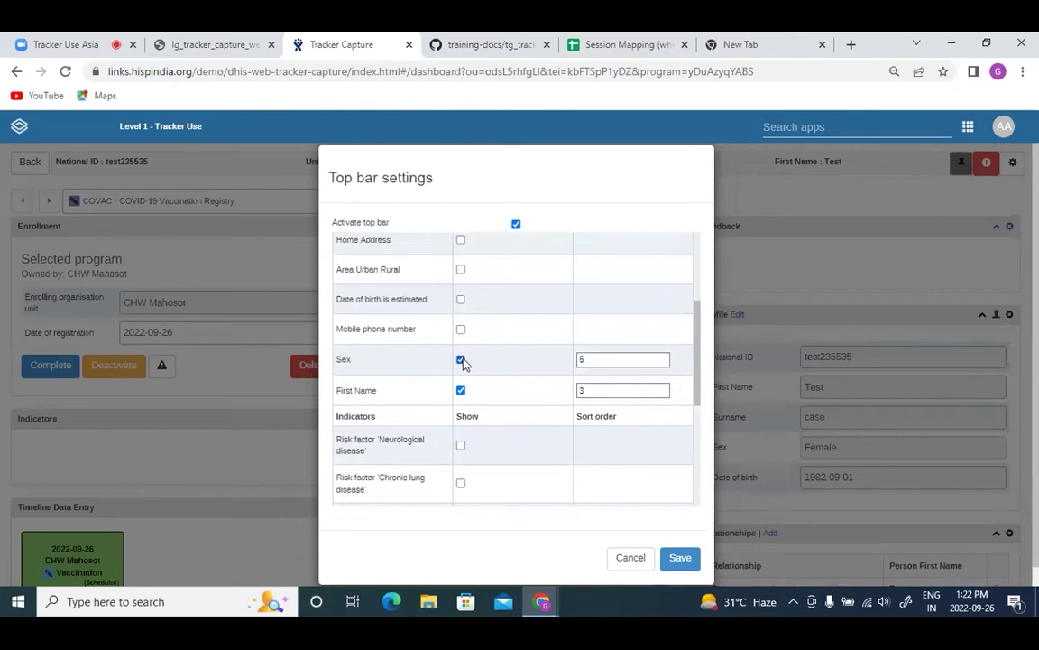
left_click_drag(697, 384, 694, 302)
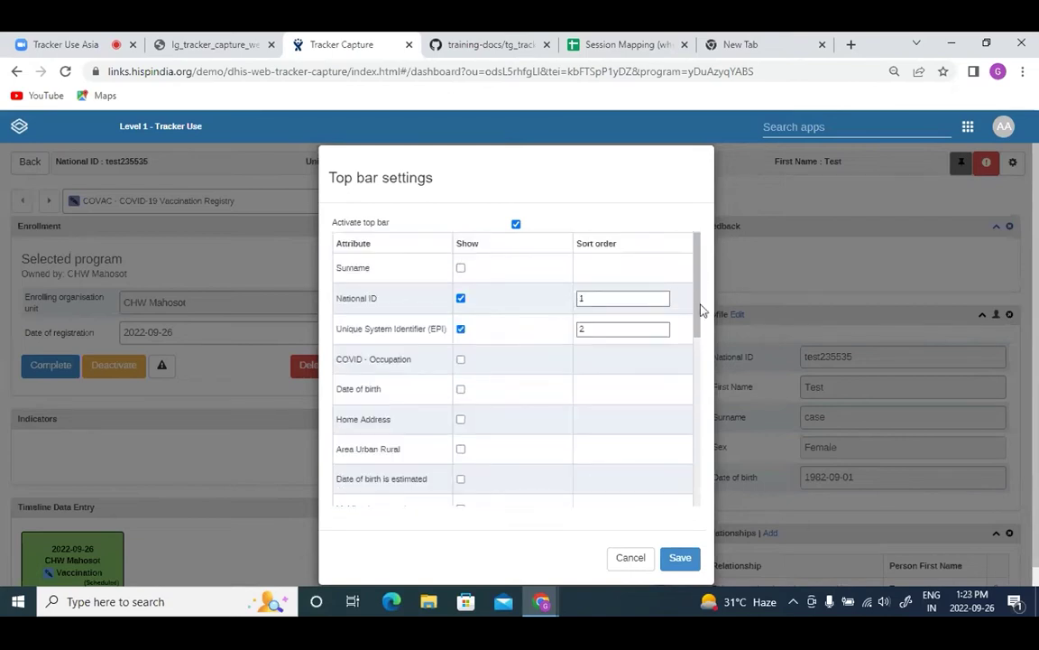
left_click_drag(702, 310, 703, 345)
left_click_drag(698, 280, 631, 498)
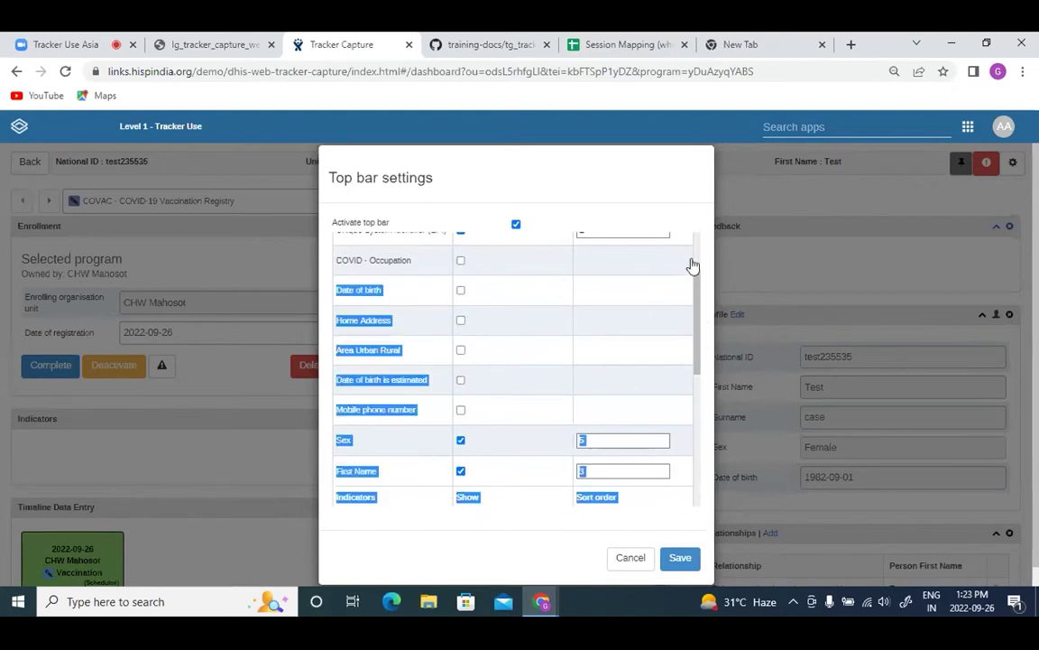
left_click(604, 440)
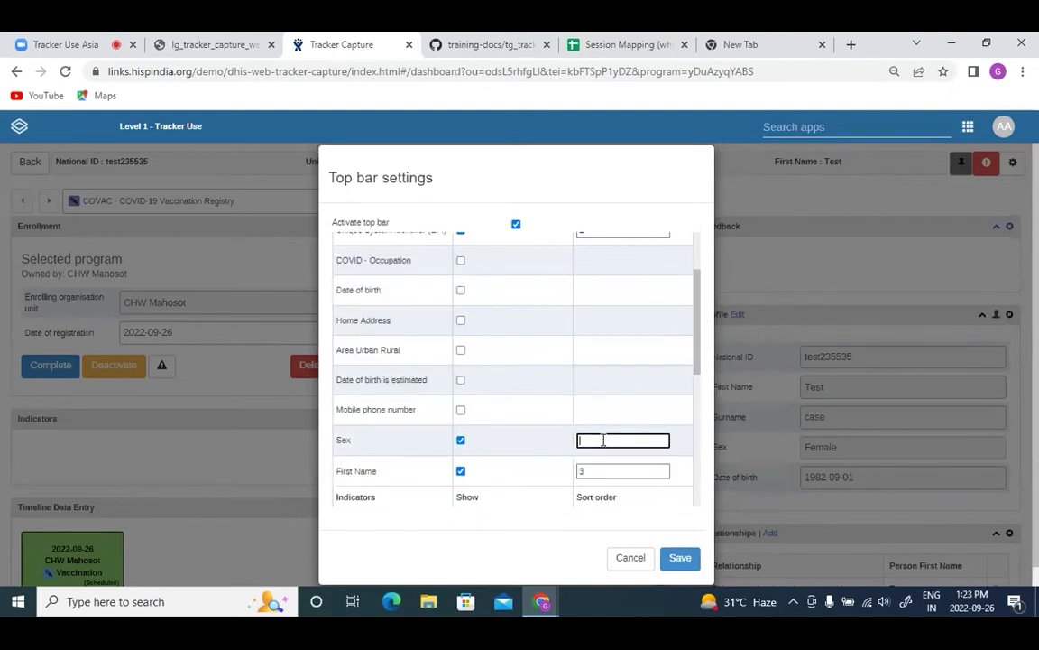
left_click_drag(700, 360, 707, 468)
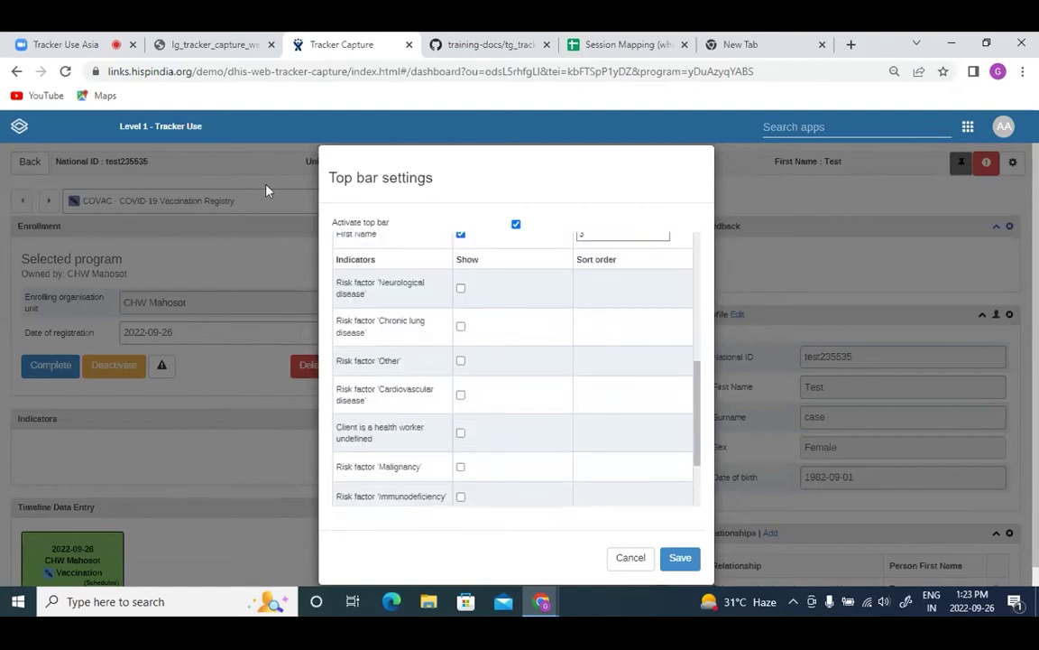
left_click(678, 559)
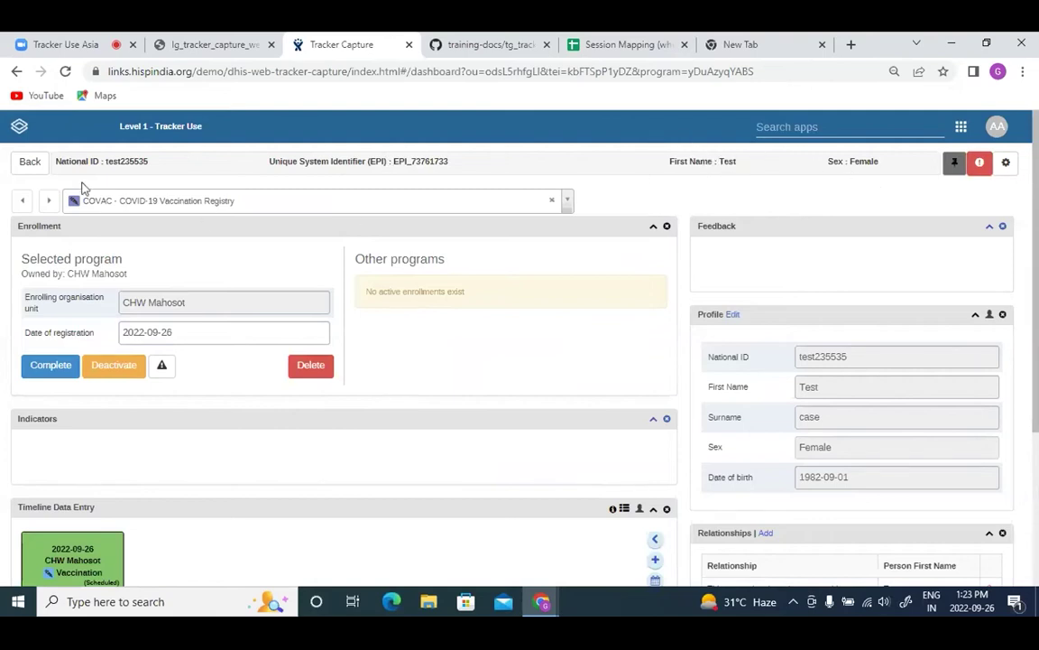
Set top bar sort orders: First Name 1, National ID 2, EPI 3, Sex 4
left_click(1005, 162)
left_click(922, 221)
left_click(619, 298)
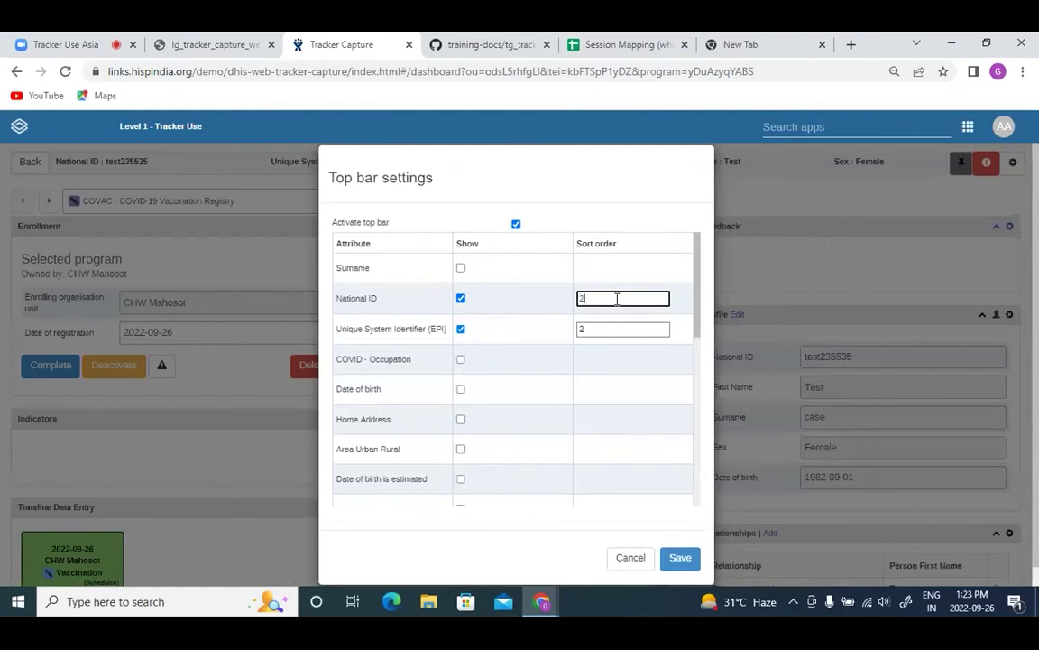
left_click(598, 329)
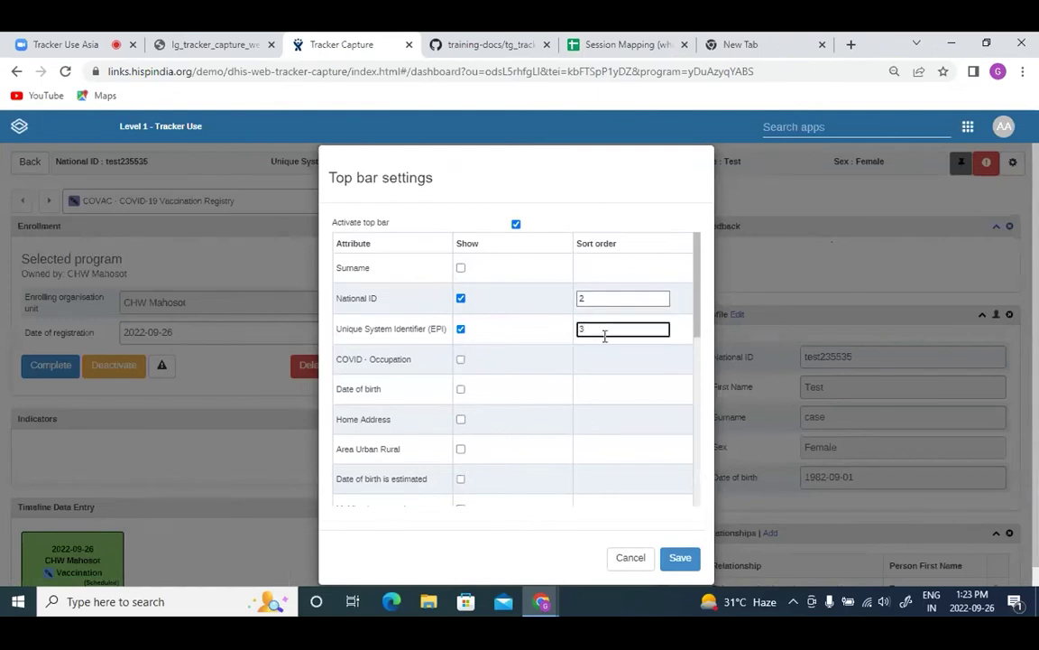
left_click_drag(691, 304, 707, 398)
left_click(613, 322)
key("BackSpace")
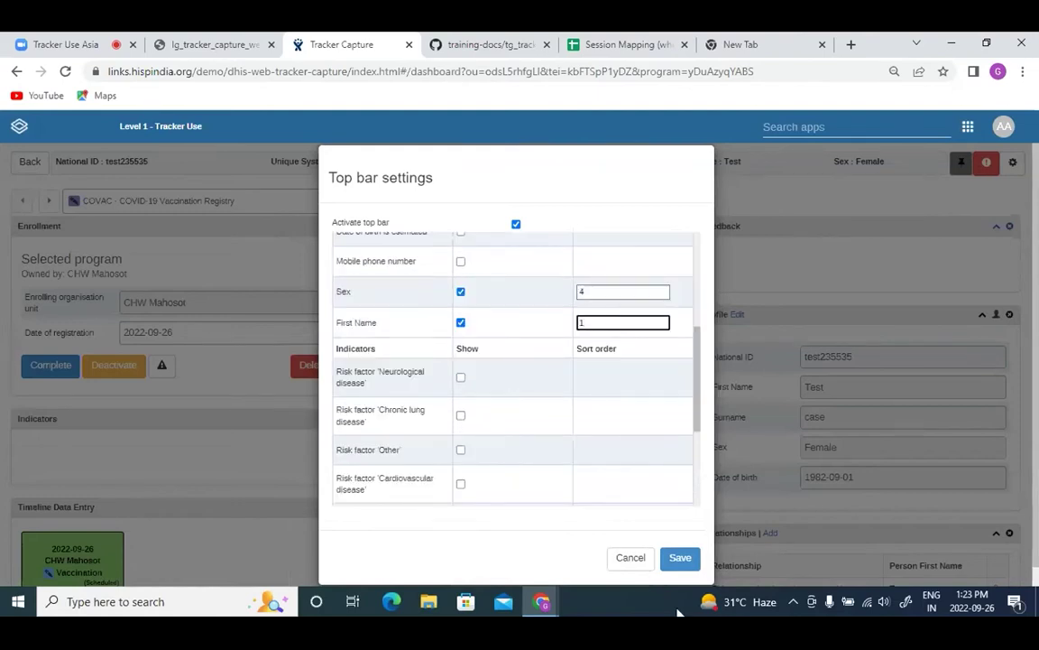
left_click(681, 557)
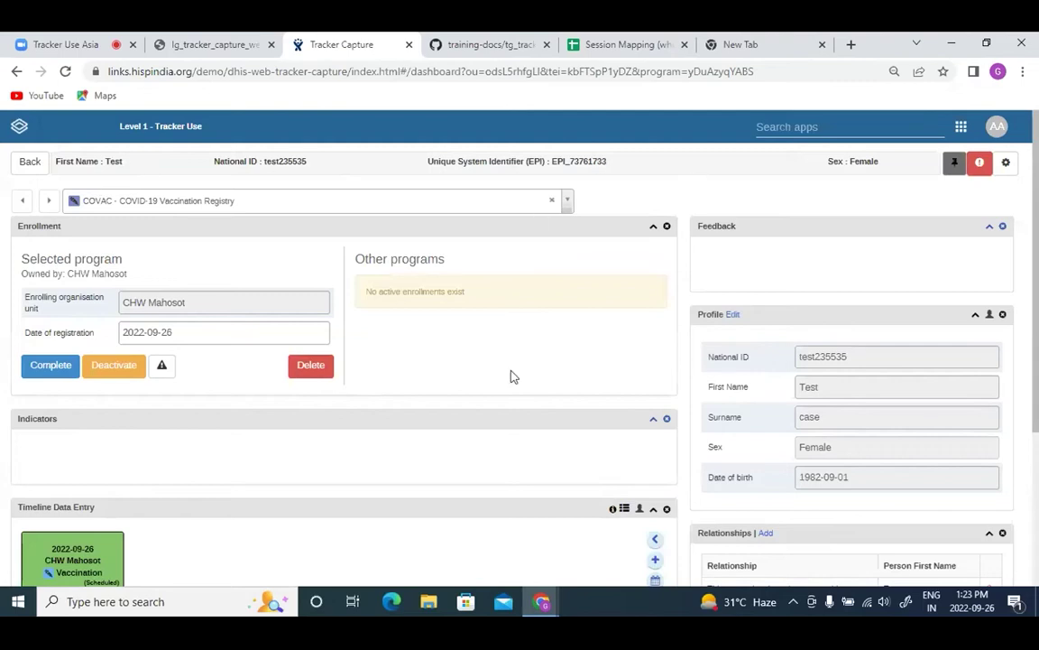
Unlock the layout, save it as the default, then lock it for all users
left_click(1006, 174)
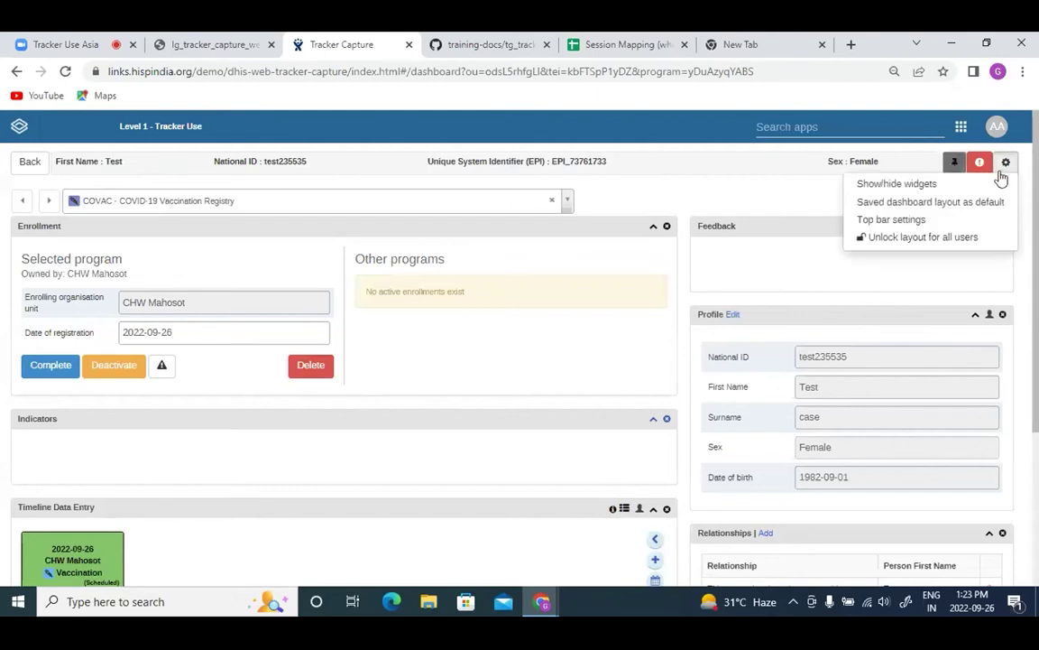
left_click(928, 236)
left_click(1006, 162)
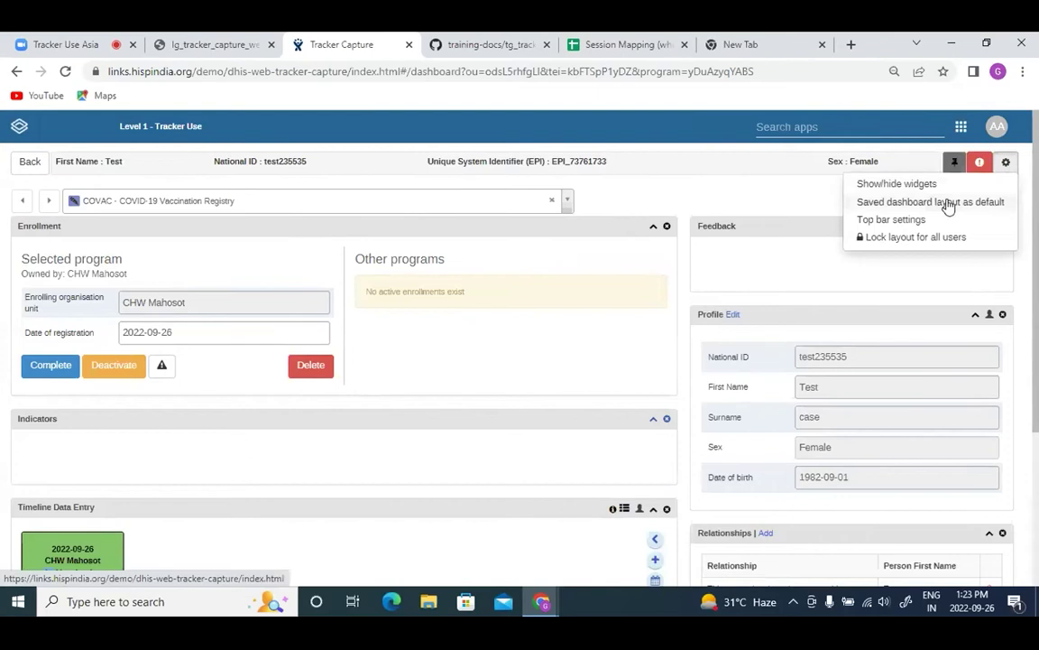
left_click(950, 203)
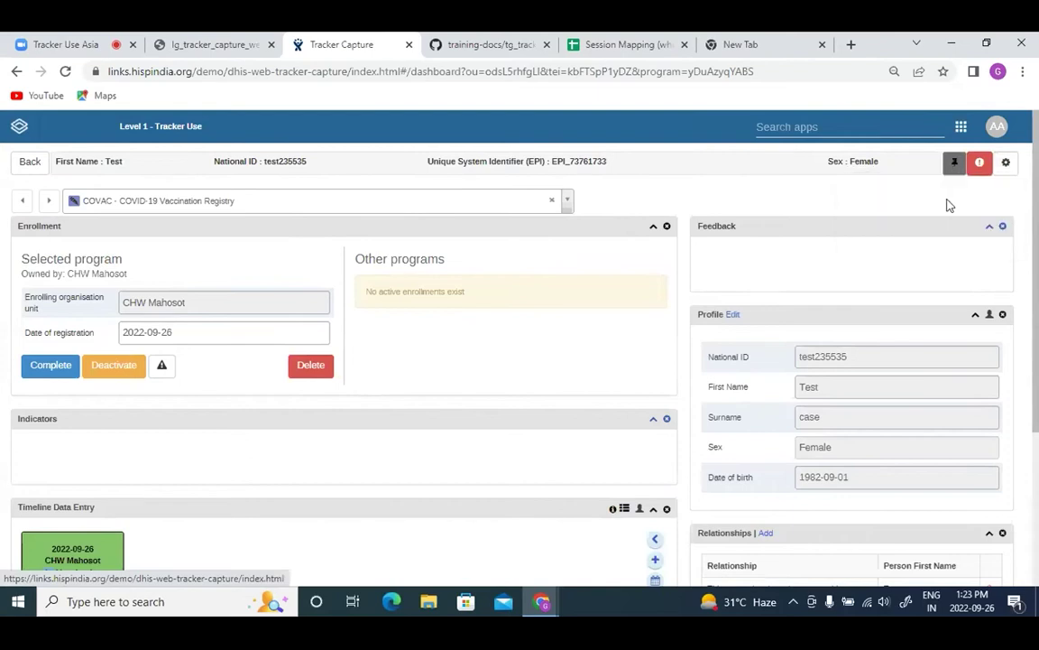
left_click(1006, 163)
left_click(919, 236)
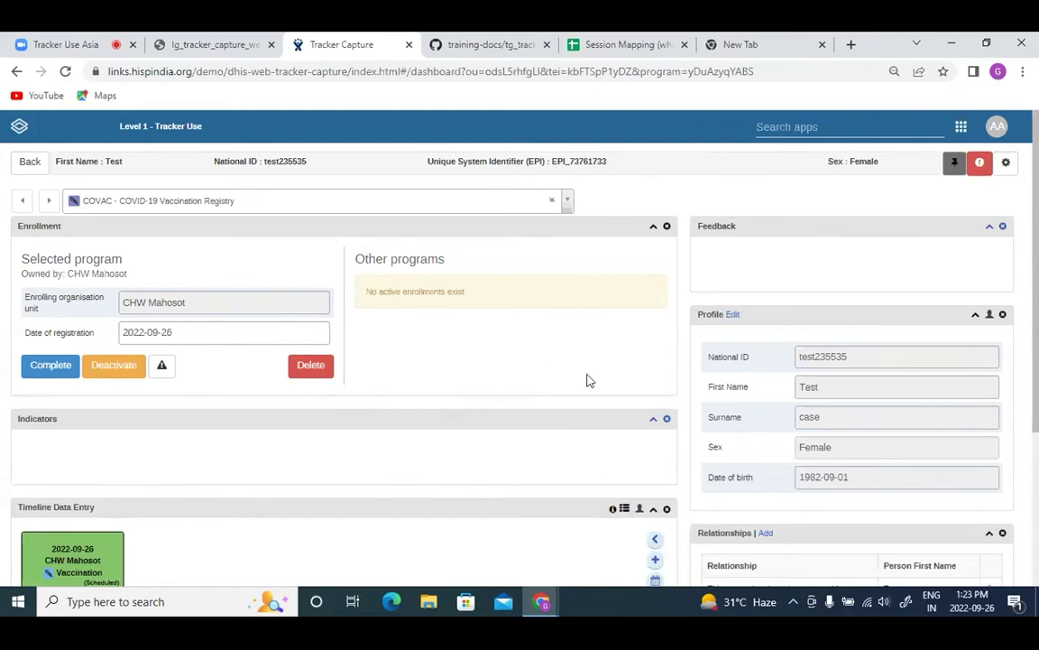
scroll(1038, 208, "down", 3)
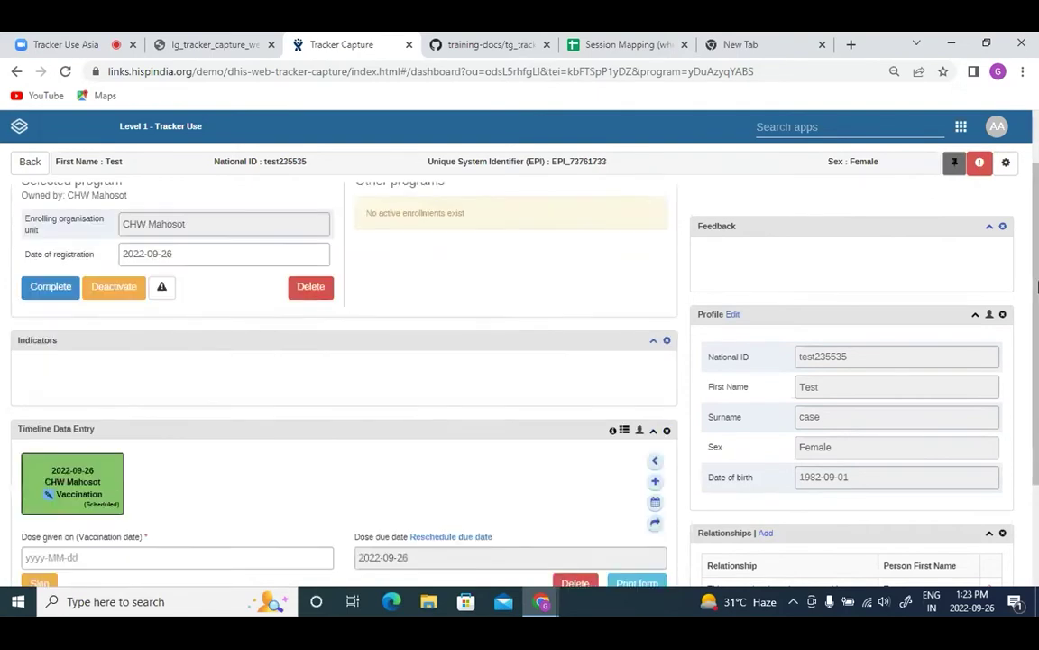
scroll(1037, 208, "up", 3)
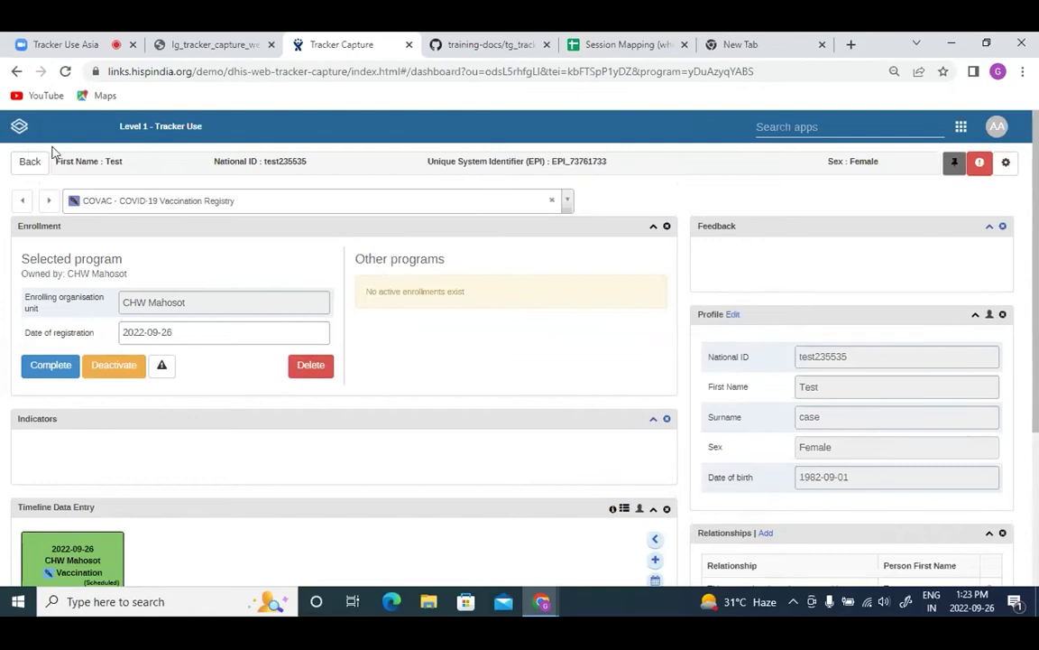
Keep COVAC - COVID-19 Vaccination Registry selected and unpin the right-hand widget column
left_click(182, 209)
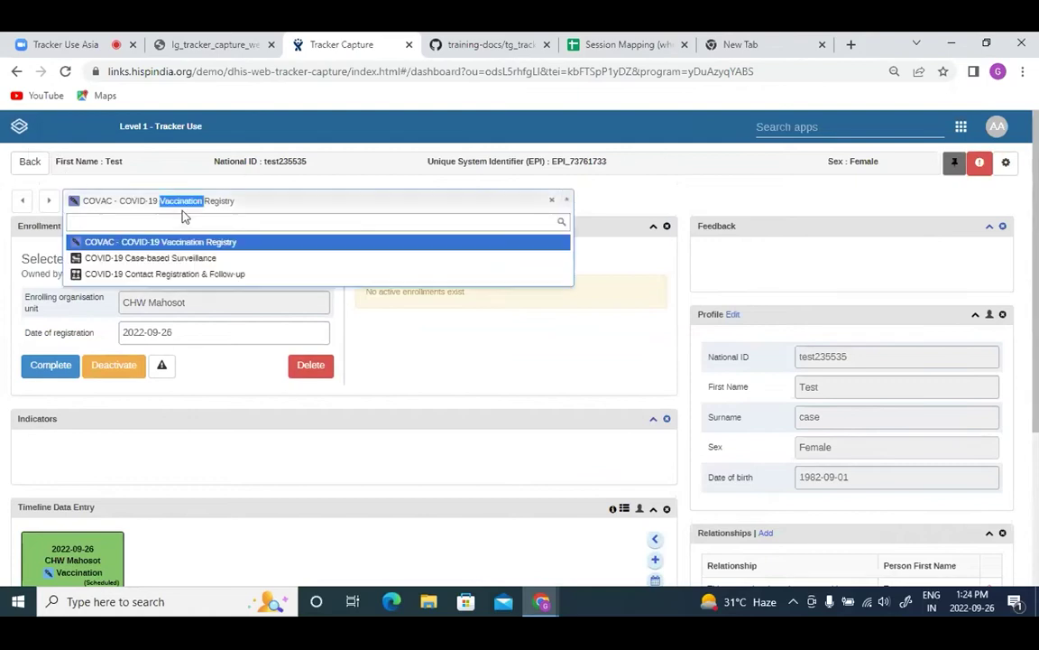
left_click(397, 238)
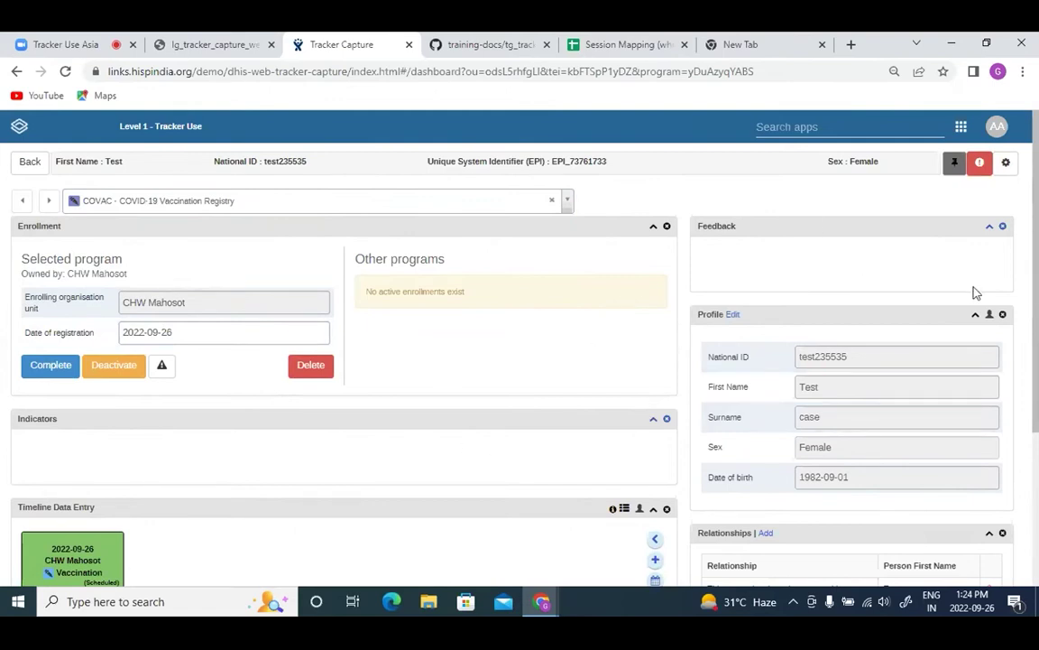
scroll(1038, 294, "down", 3)
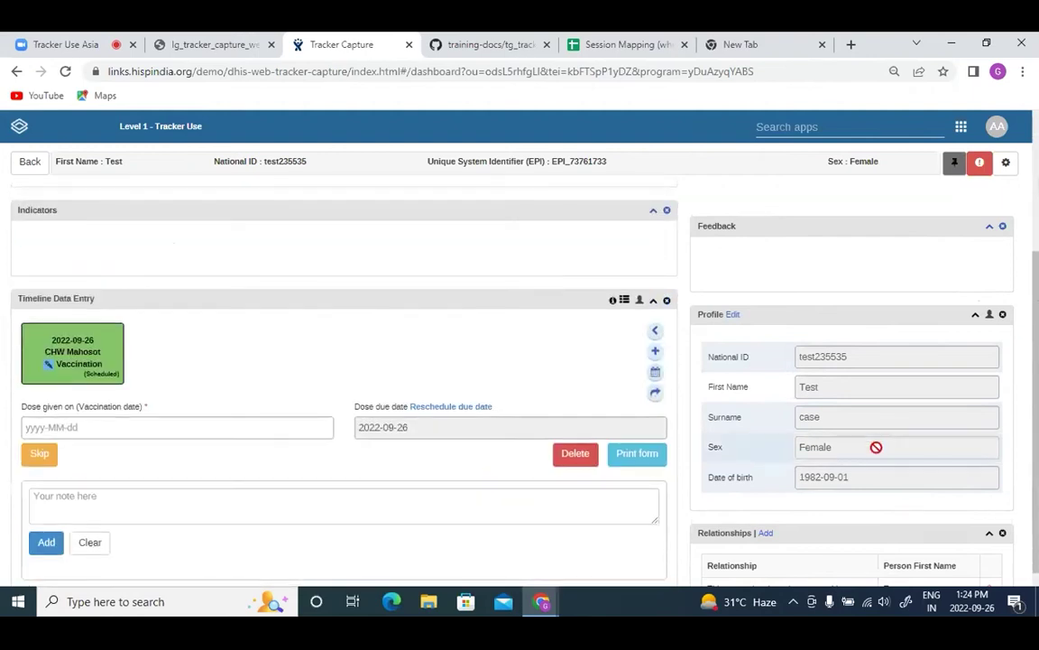
scroll(1037, 532, "down", 1)
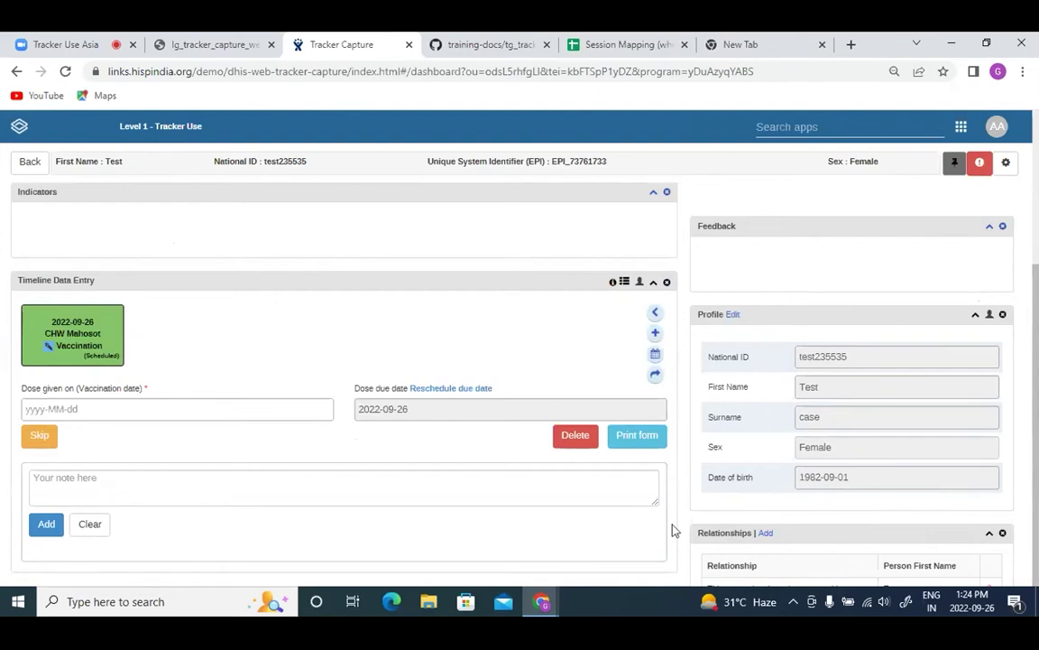
left_click(952, 163)
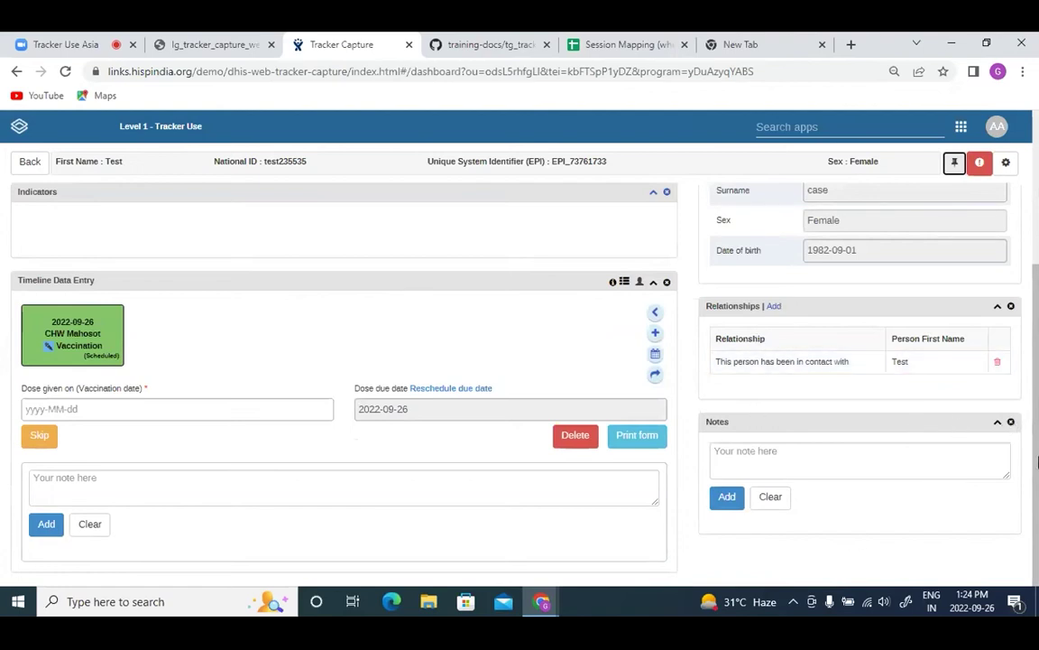
Toggle the widget pin, view the Deactivate/Delete Person options, and open the gear options
scroll(1034, 447, "up", 1)
scroll(1011, 298, "down", 1)
mouse_move(115, 336)
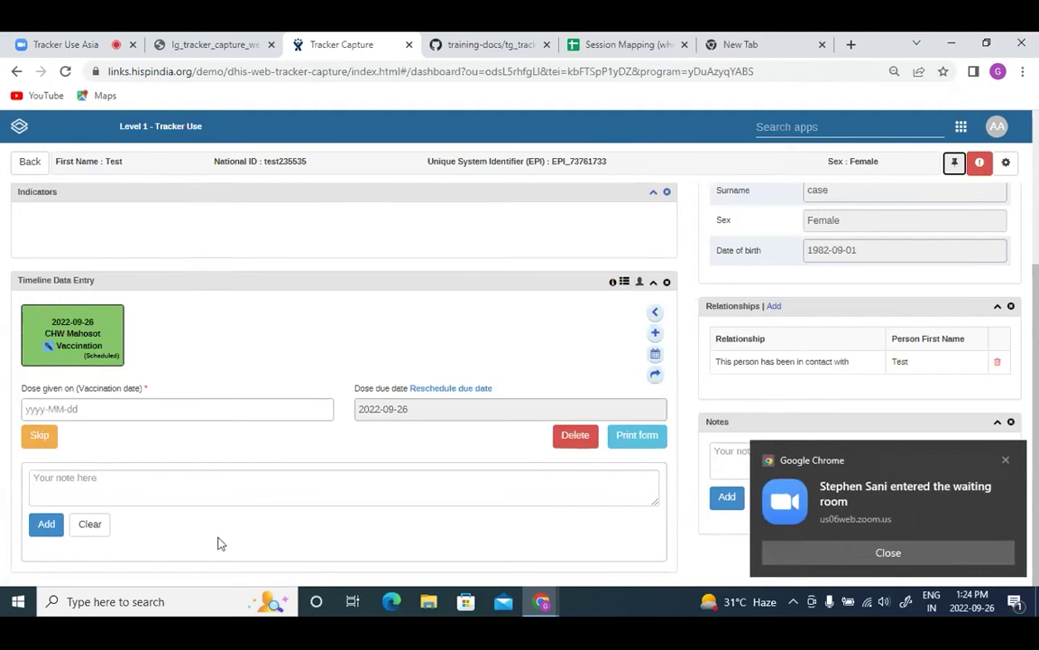
left_click(955, 164)
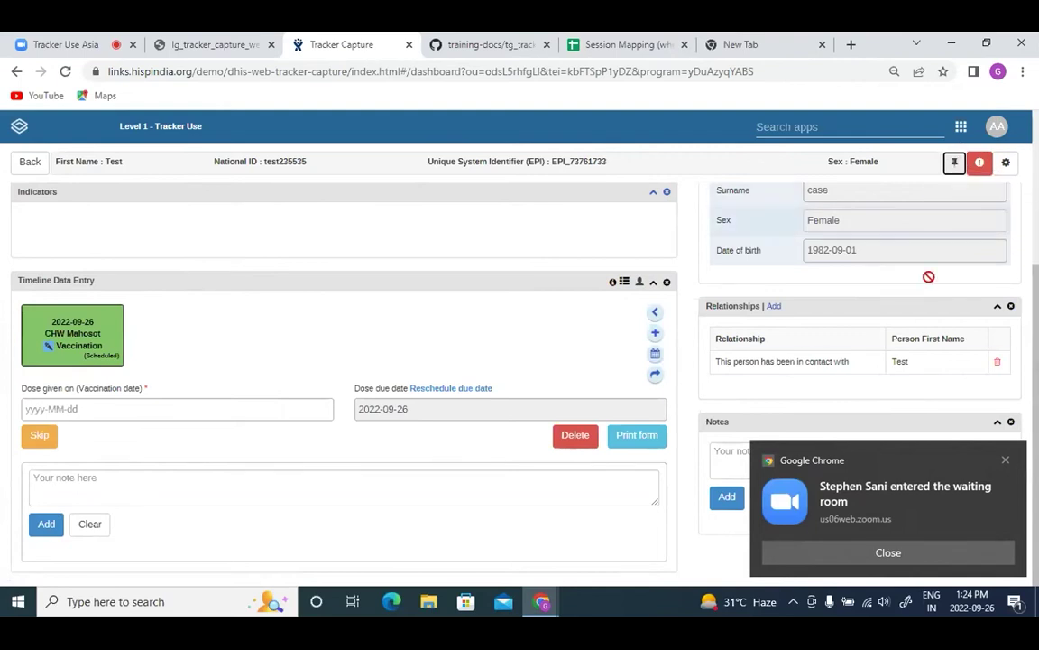
left_click(980, 162)
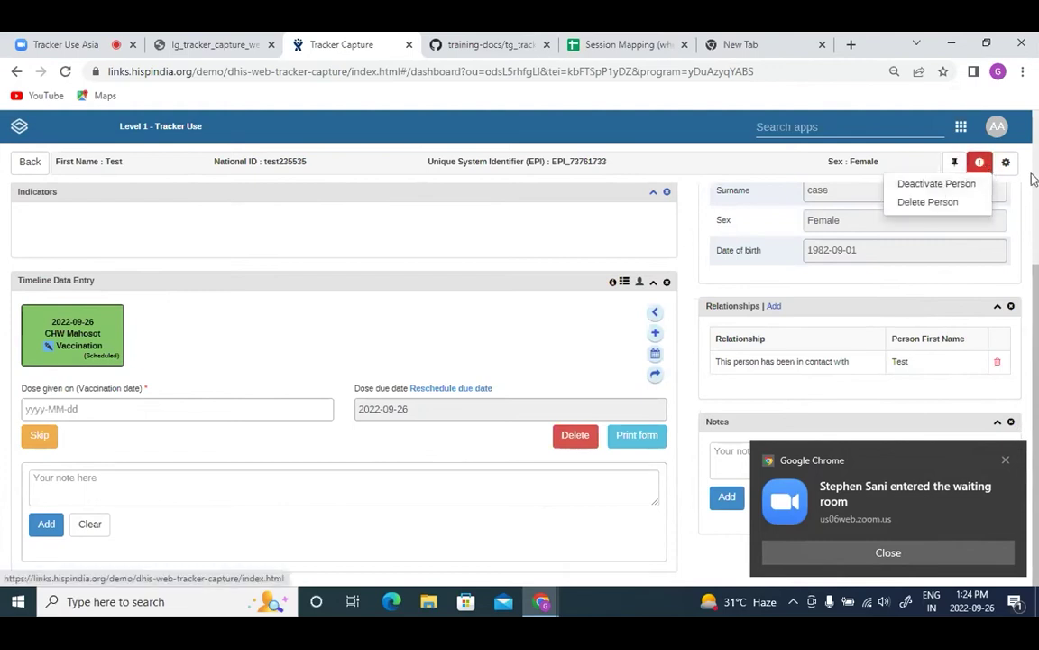
scroll(1035, 177, "up", 3)
left_click(1006, 163)
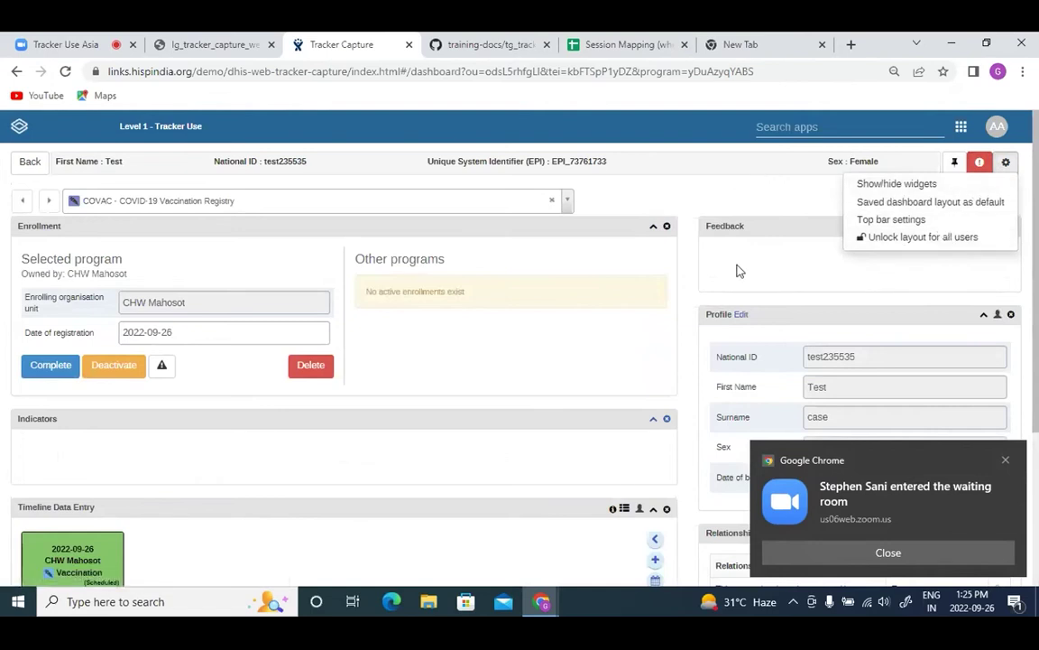
Close the gear menu and scroll down to the Timeline Data Entry widget
left_click(976, 209)
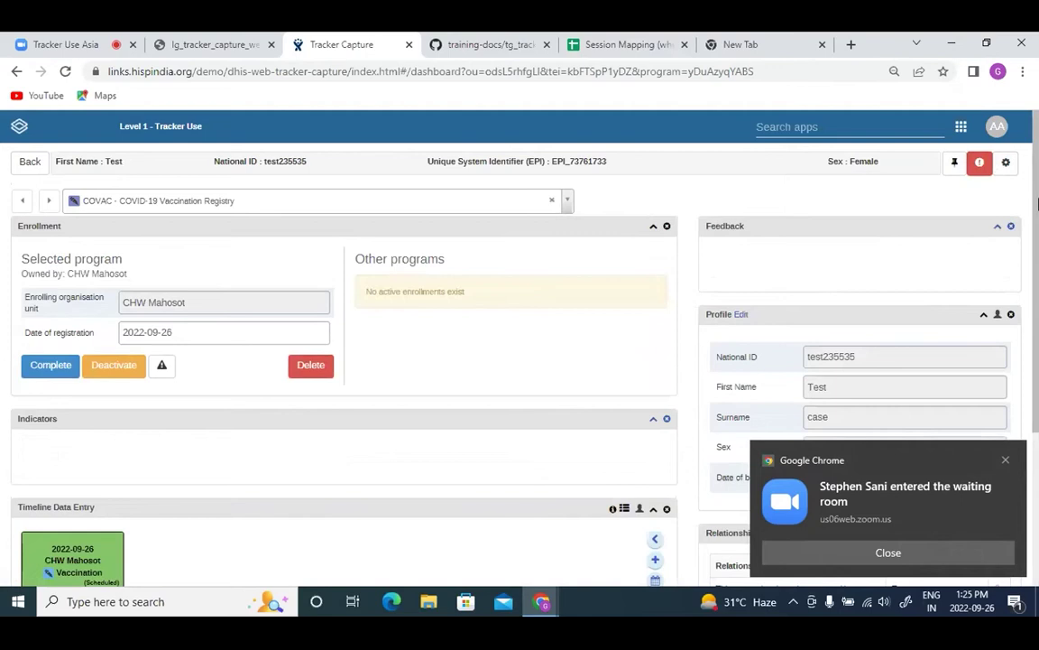
left_click_drag(1038, 203, 1038, 379)
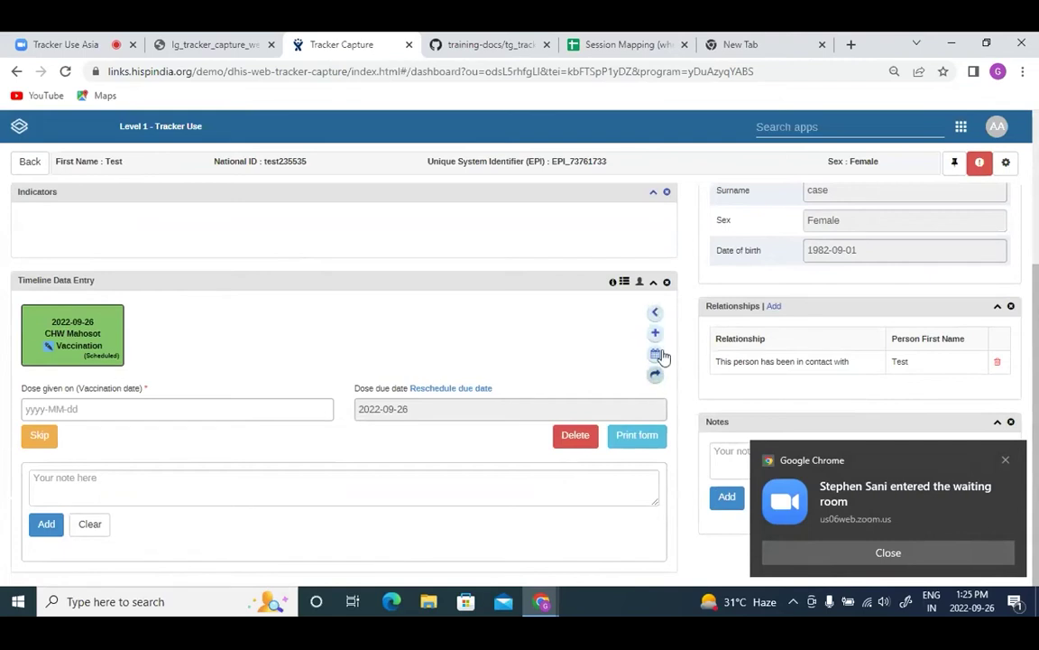
left_click(657, 313)
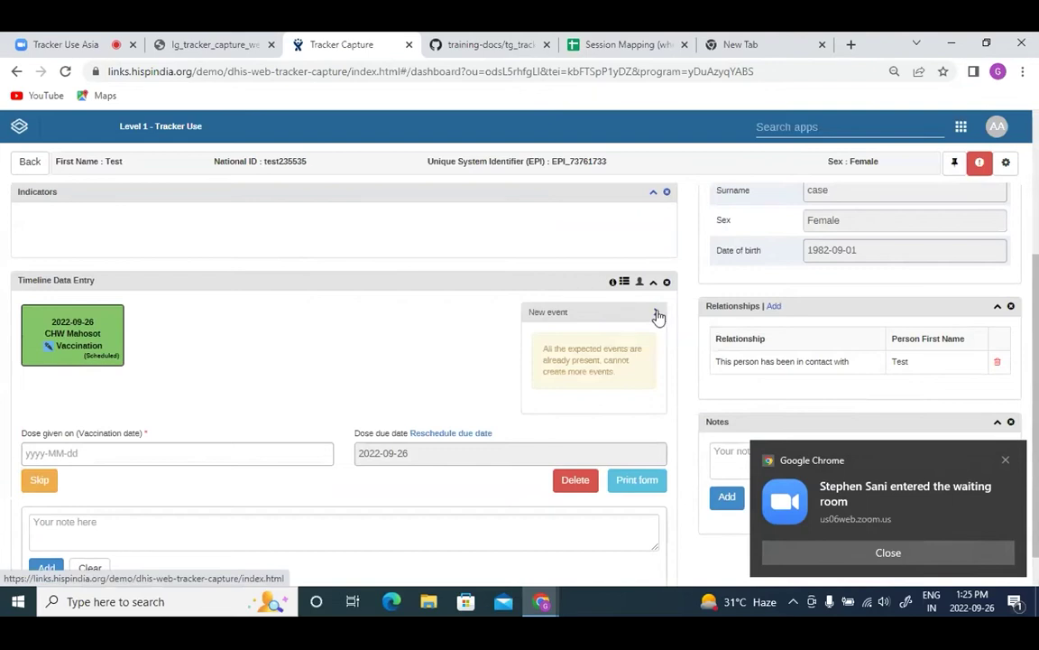
left_click(657, 313)
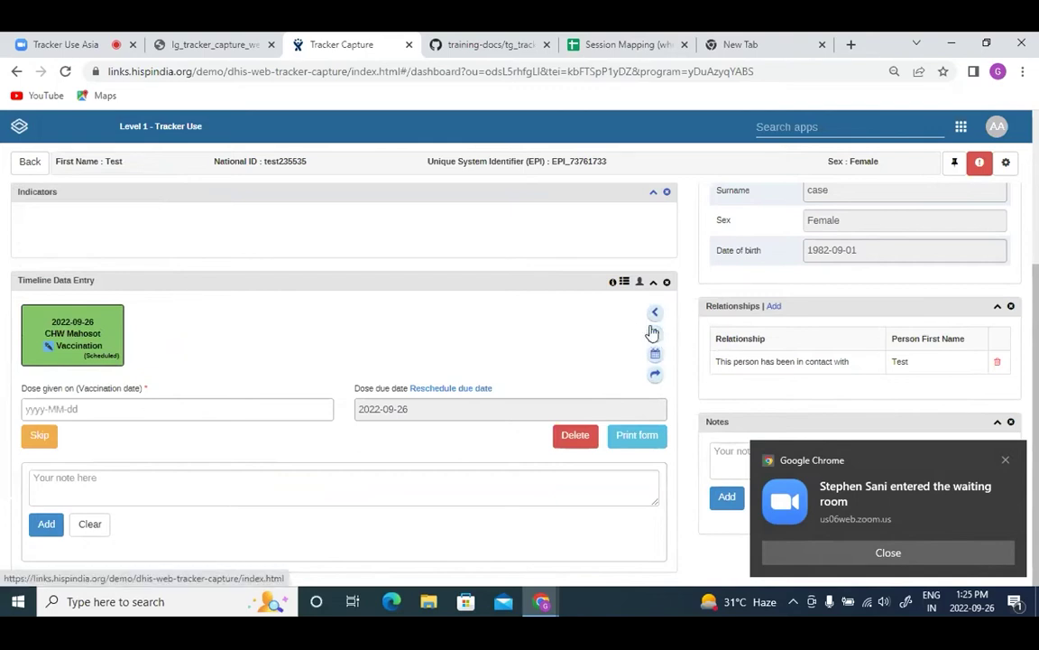
left_click(659, 336)
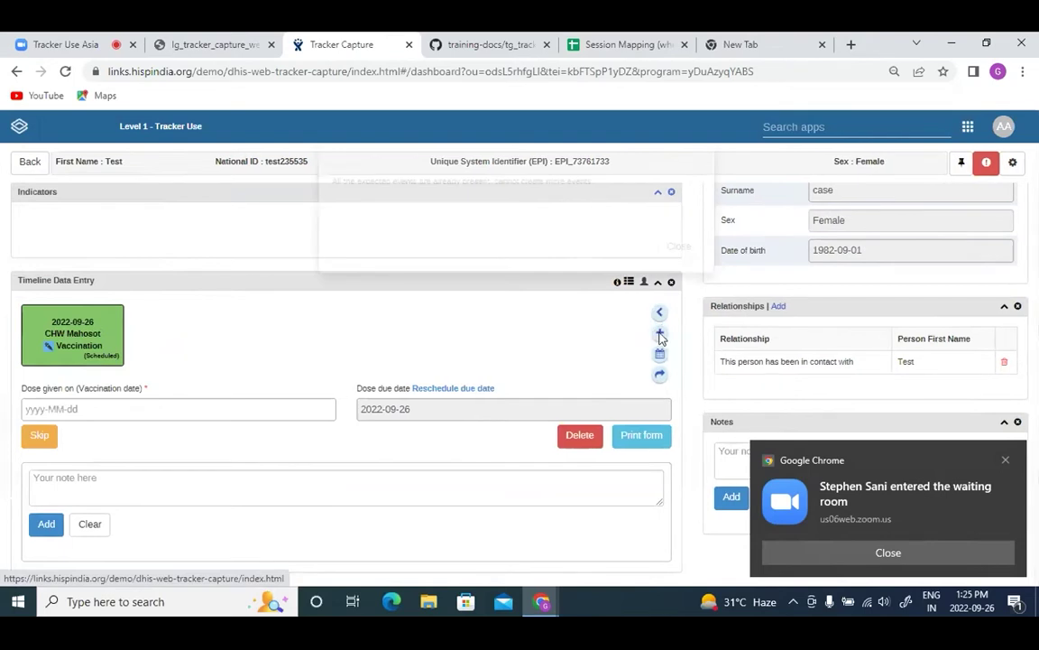
left_click(673, 287)
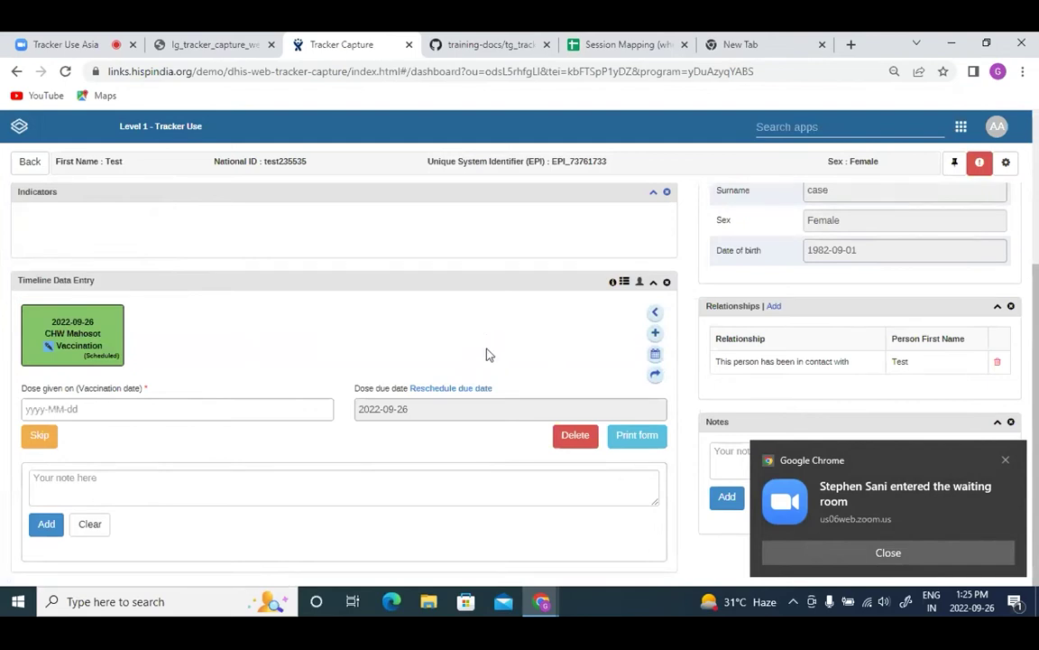
left_click(656, 376)
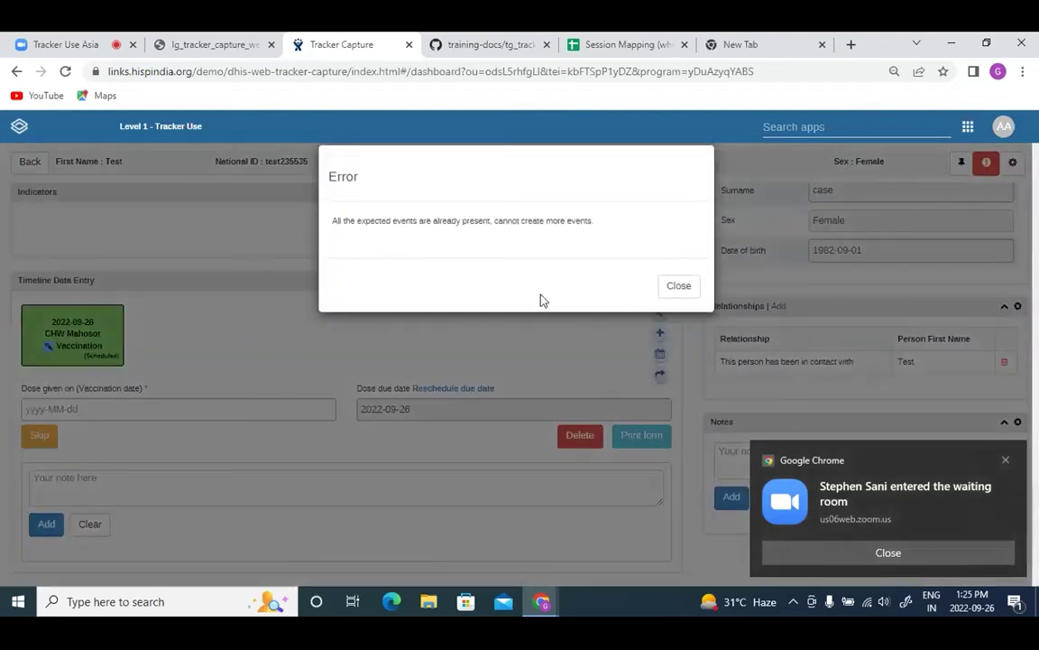
left_click(676, 285)
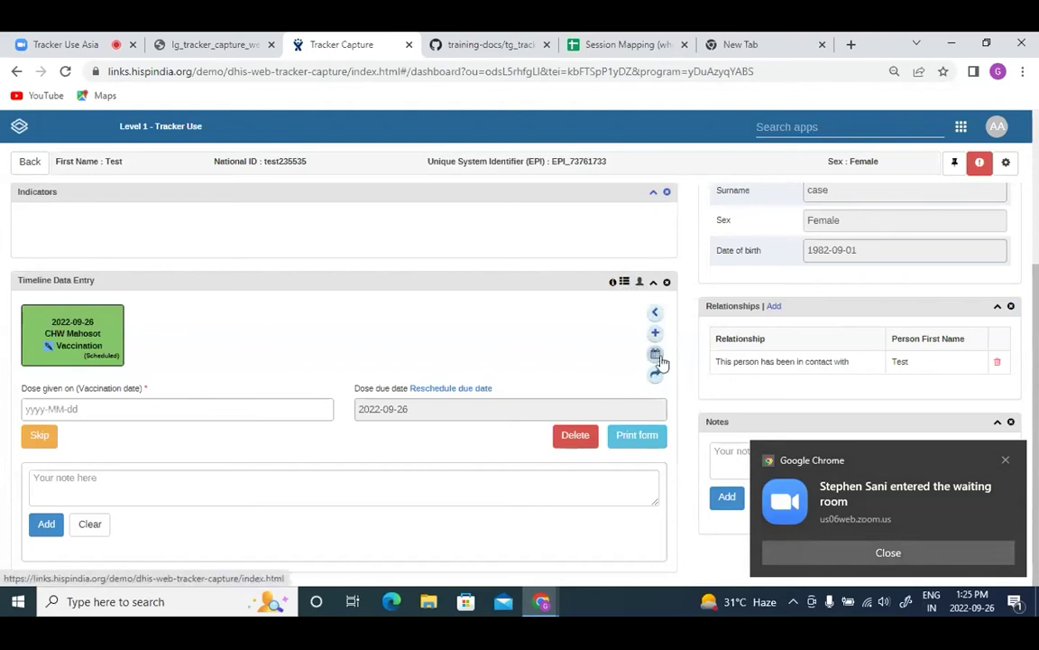
left_click(1007, 461)
scroll(1032, 383, "up", 3)
left_click_drag(1031, 330, 1038, 488)
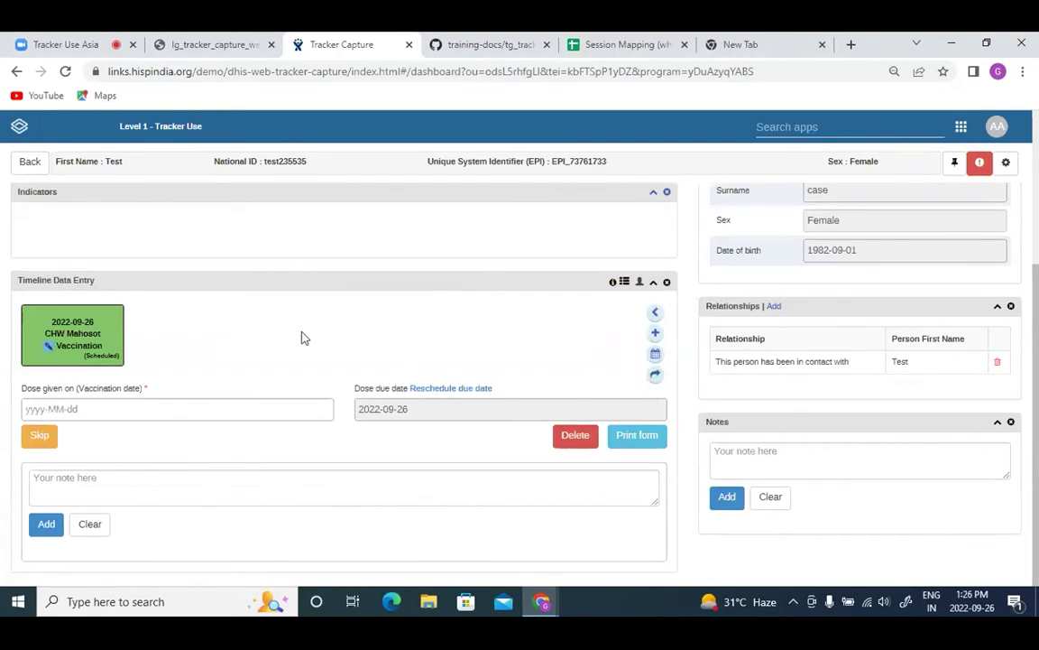
Scroll back to the dashboard top and switch to the lg_tracker_capture_web PDF tab
left_click_drag(1038, 445, 1038, 281)
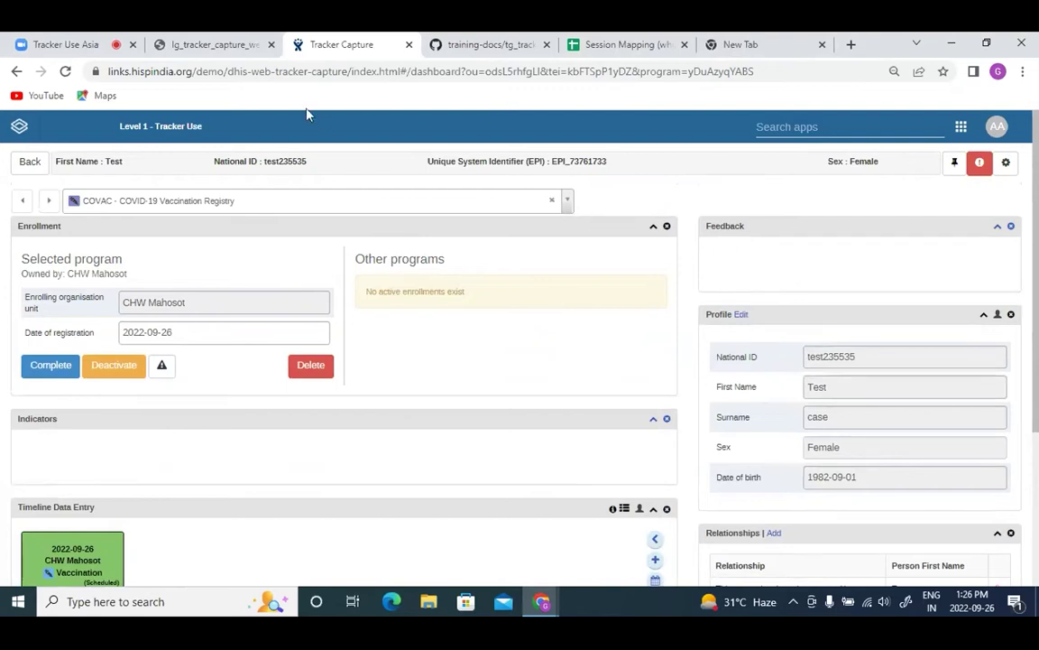
left_click(202, 40)
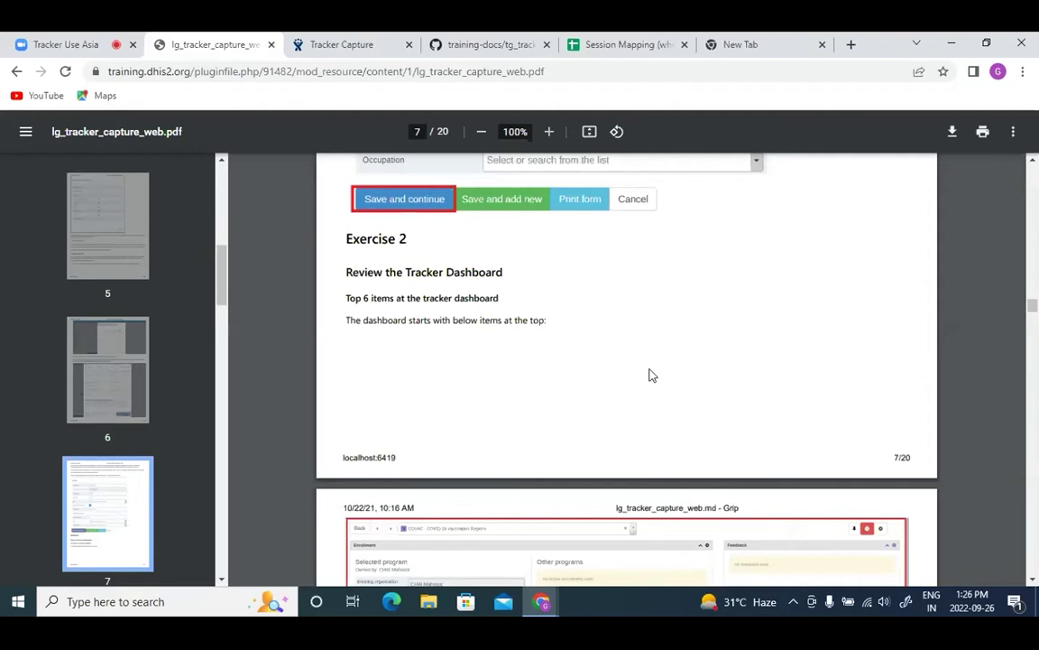
Scroll the Learner's Guide from page 7 down to page 10's Deactivate/Delete Person section
scroll(653, 375, "down", 1)
scroll(652, 375, "down", 5)
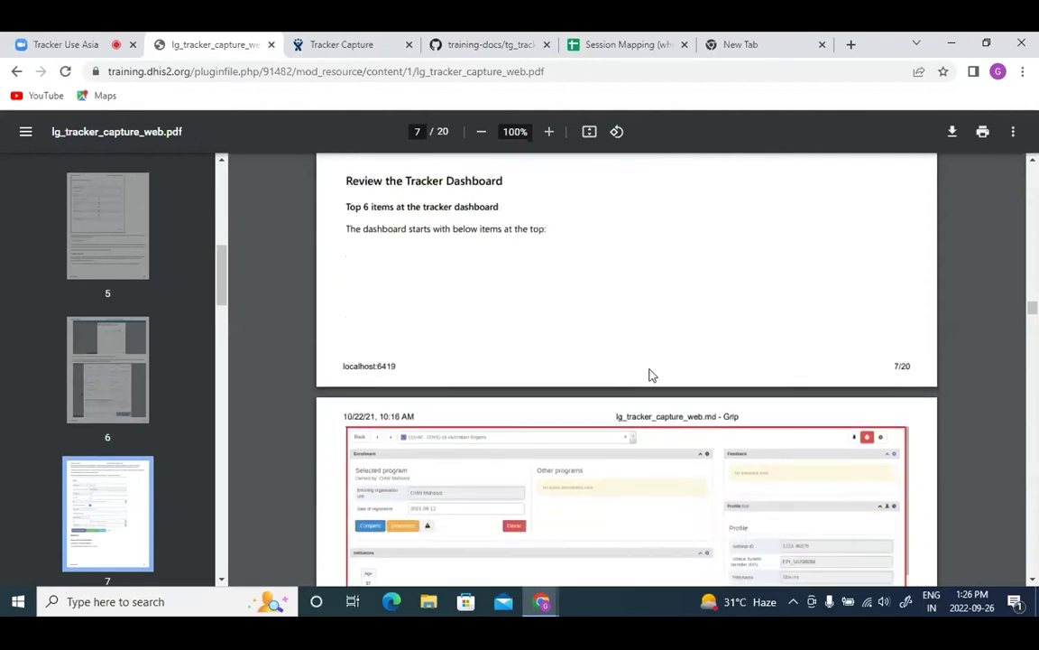
scroll(653, 376, "down", 8)
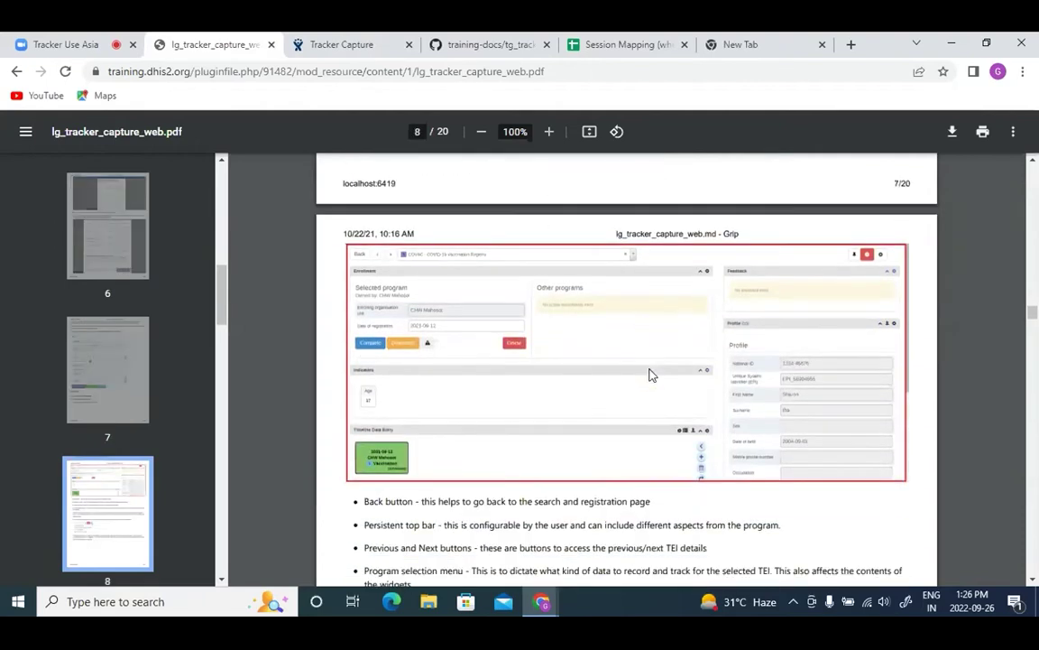
scroll(652, 376, "down", 1)
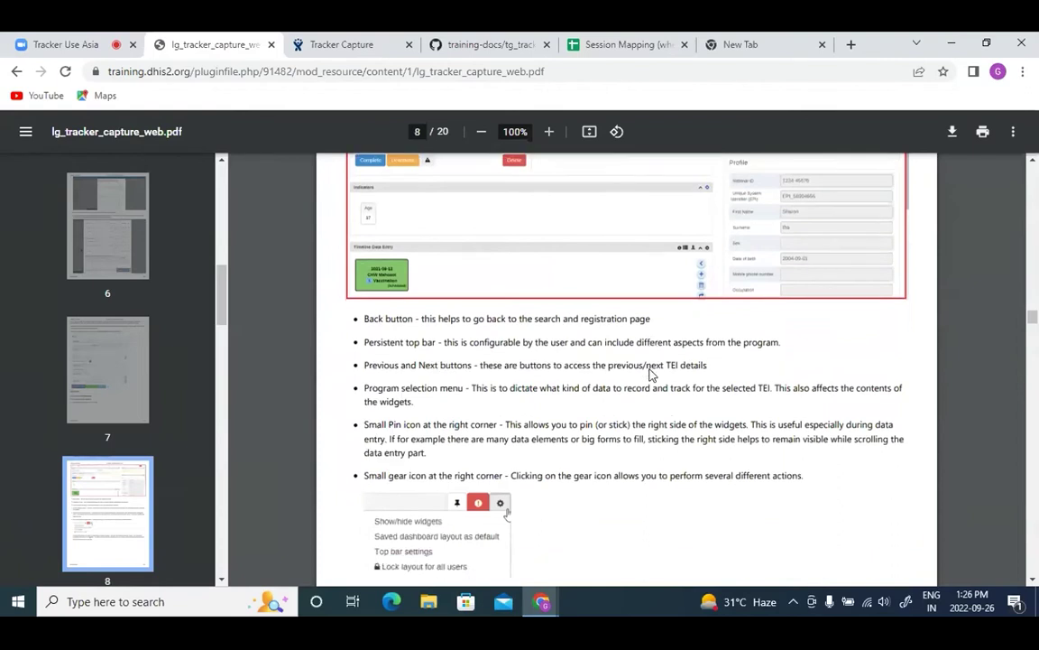
scroll(652, 376, "down", 6)
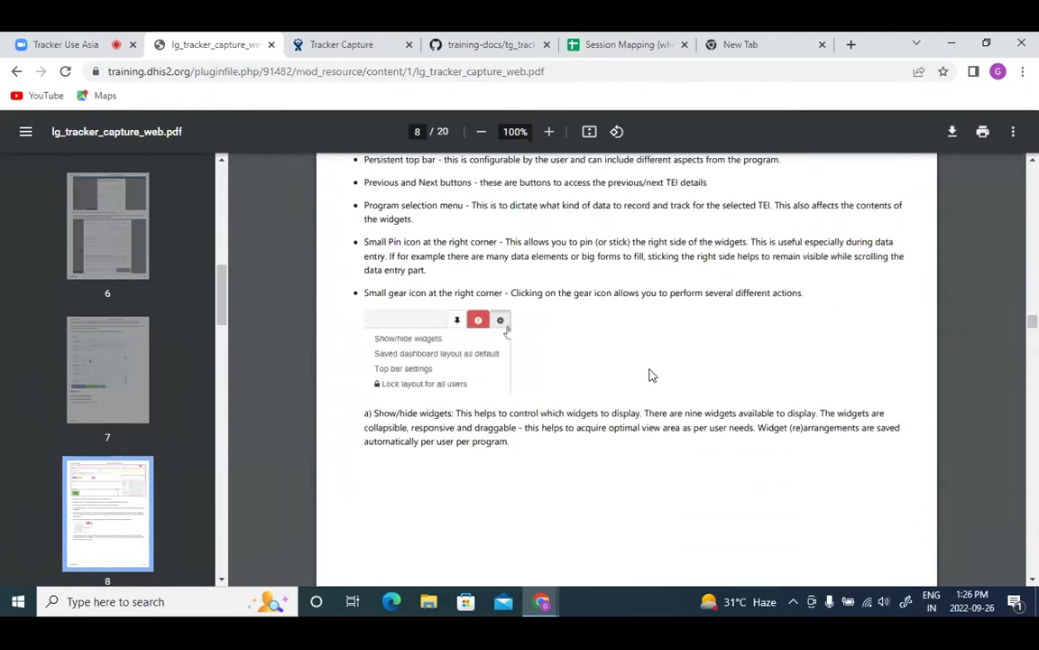
scroll(652, 376, "down", 7)
scroll(652, 376, "down", 20)
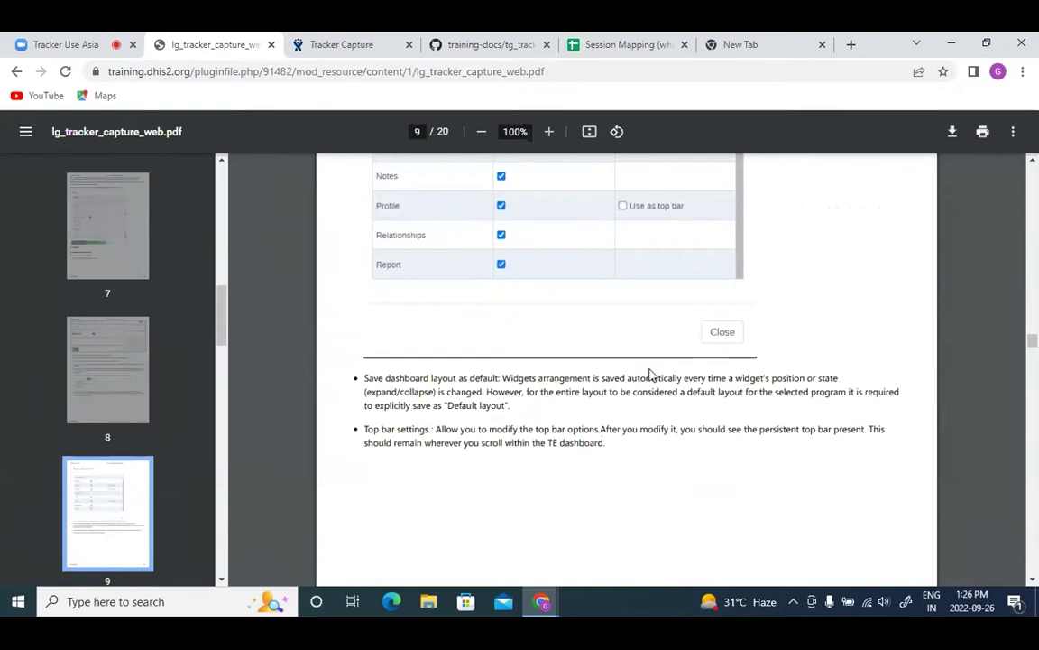
scroll(652, 376, "down", 20)
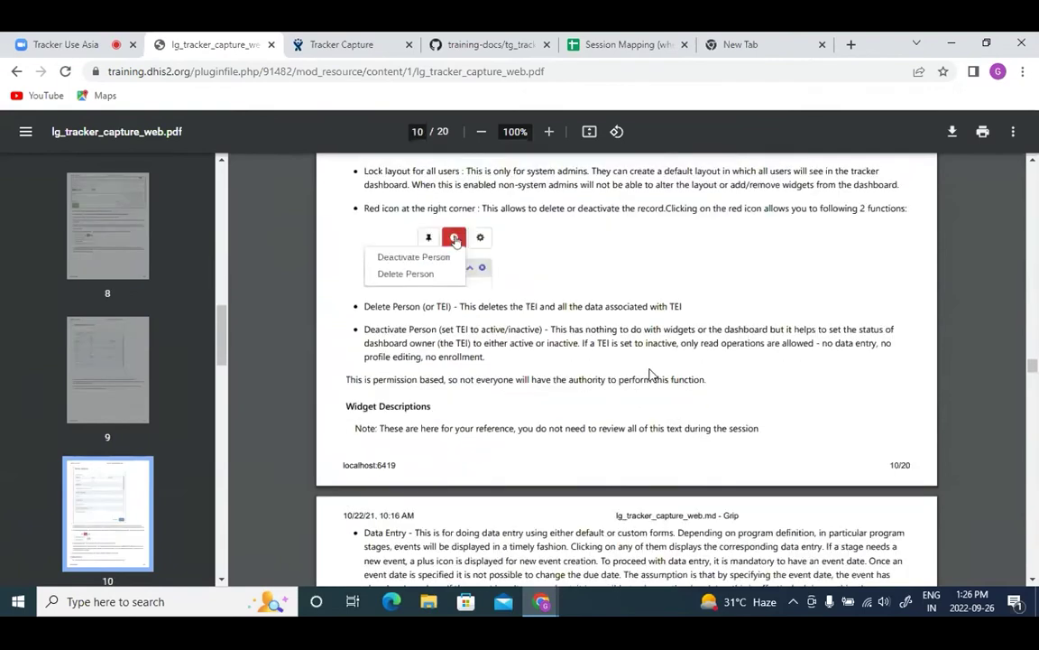
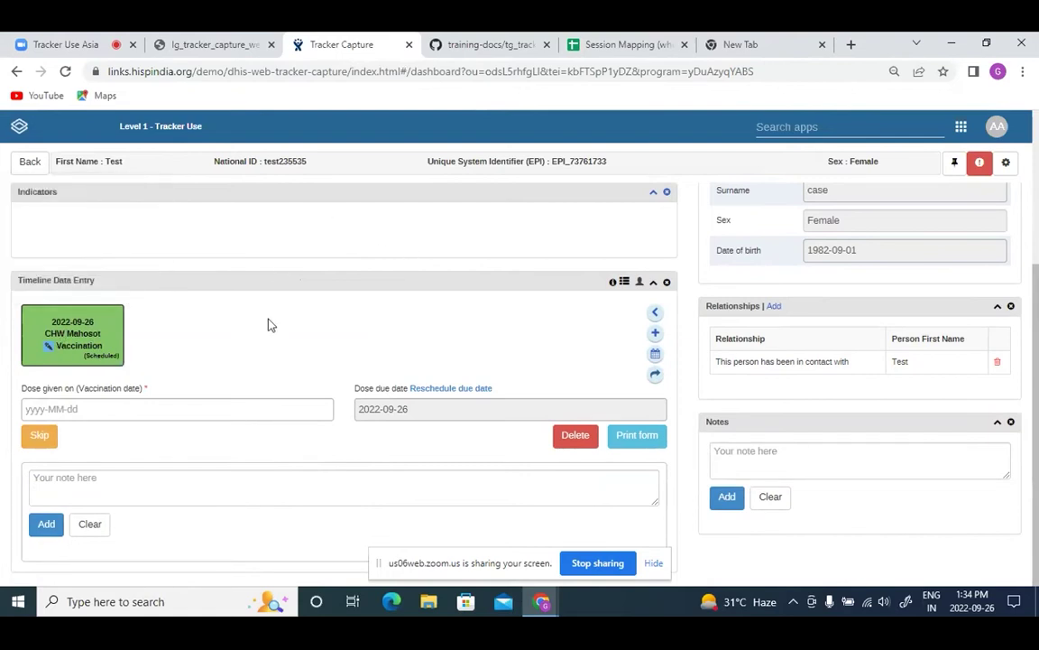
Set the Dose given on date to 2022-09-26 and scroll through the revealed questionnaire
mouse_move(93, 318)
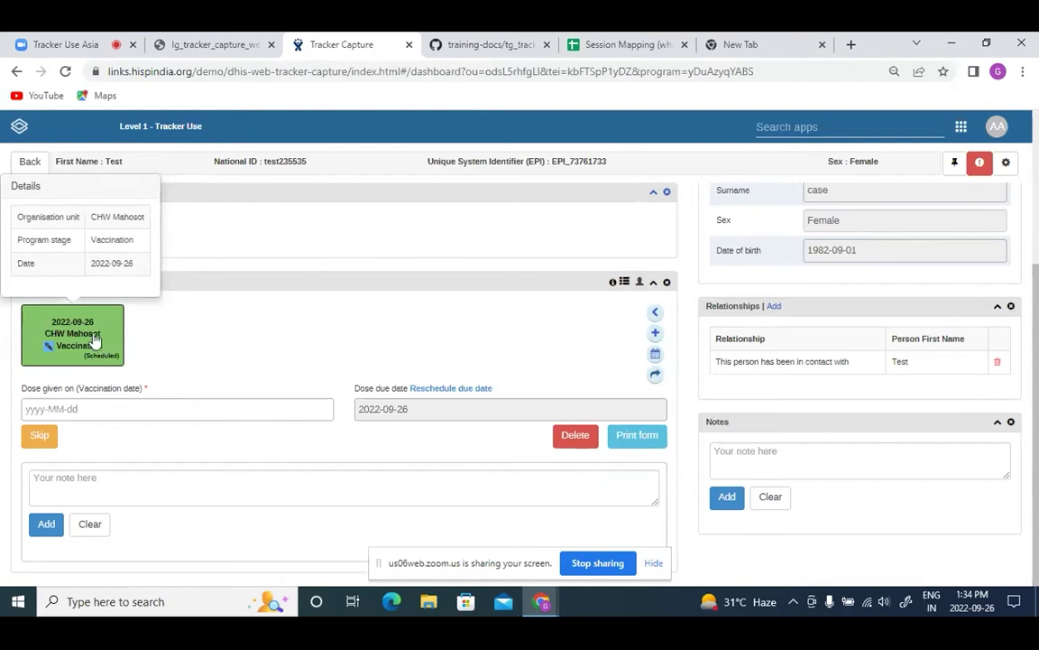
left_click(57, 408)
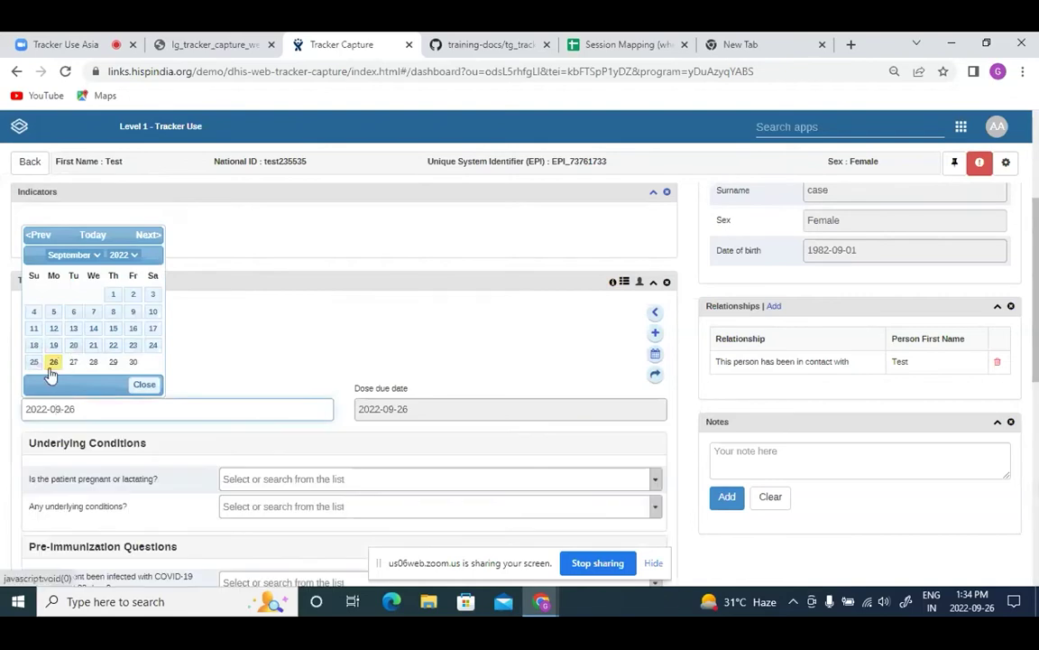
left_click(54, 365)
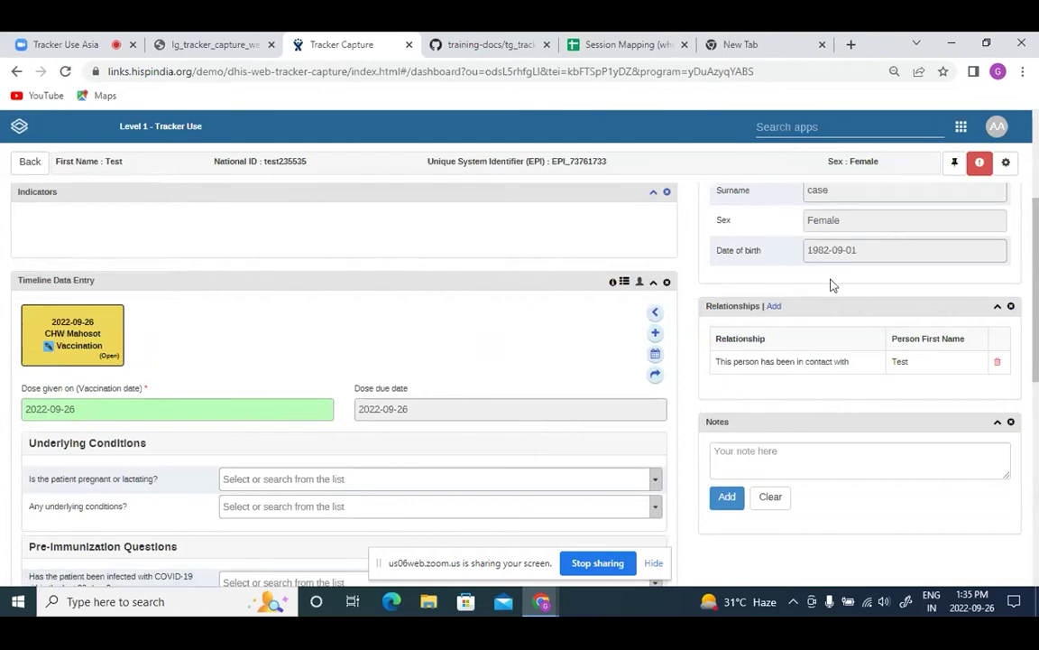
left_click_drag(1038, 267, 1038, 354)
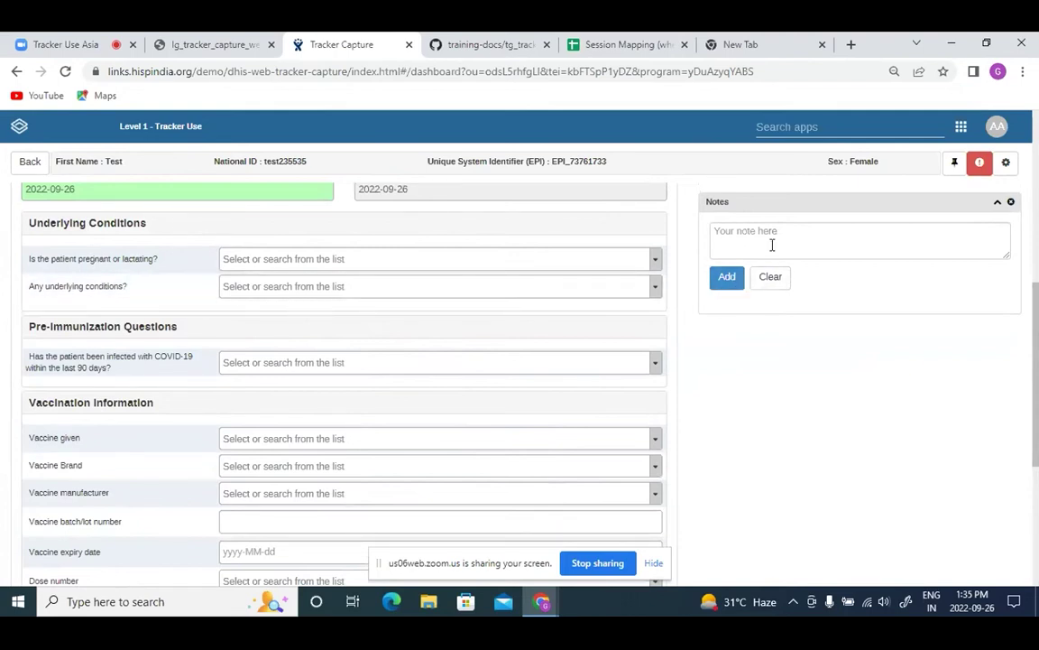
mouse_move(1038, 354)
left_mouse_down()
mouse_move(1037, 466)
mouse_move(1038, 341)
mouse_move(1038, 352)
left_mouse_up()
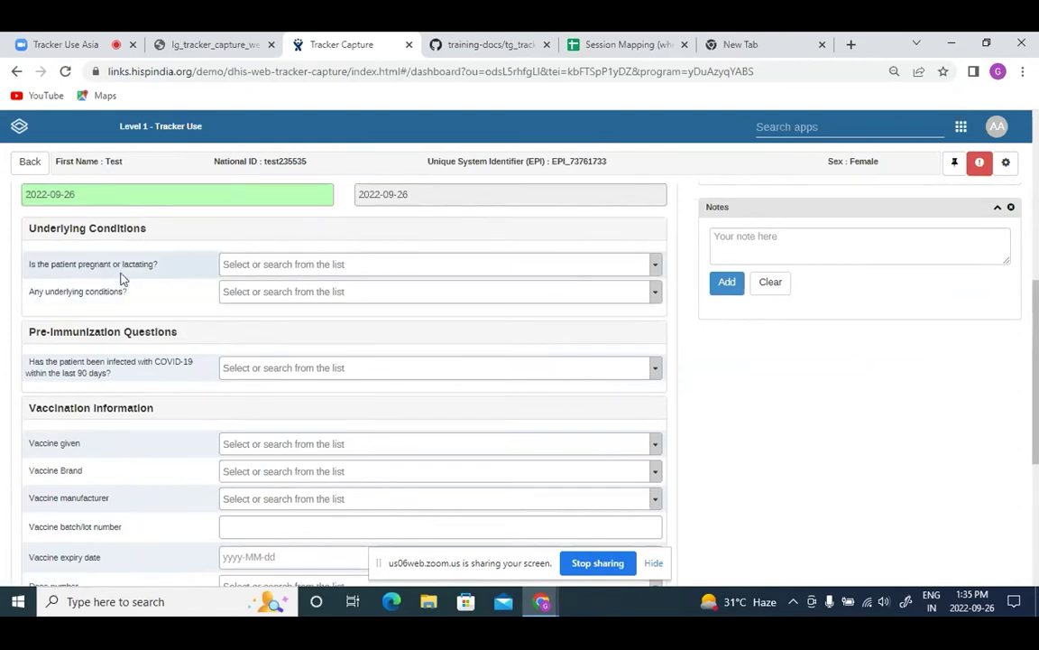
Answer No to both pregnant or lactating and underlying conditions
left_click(292, 266)
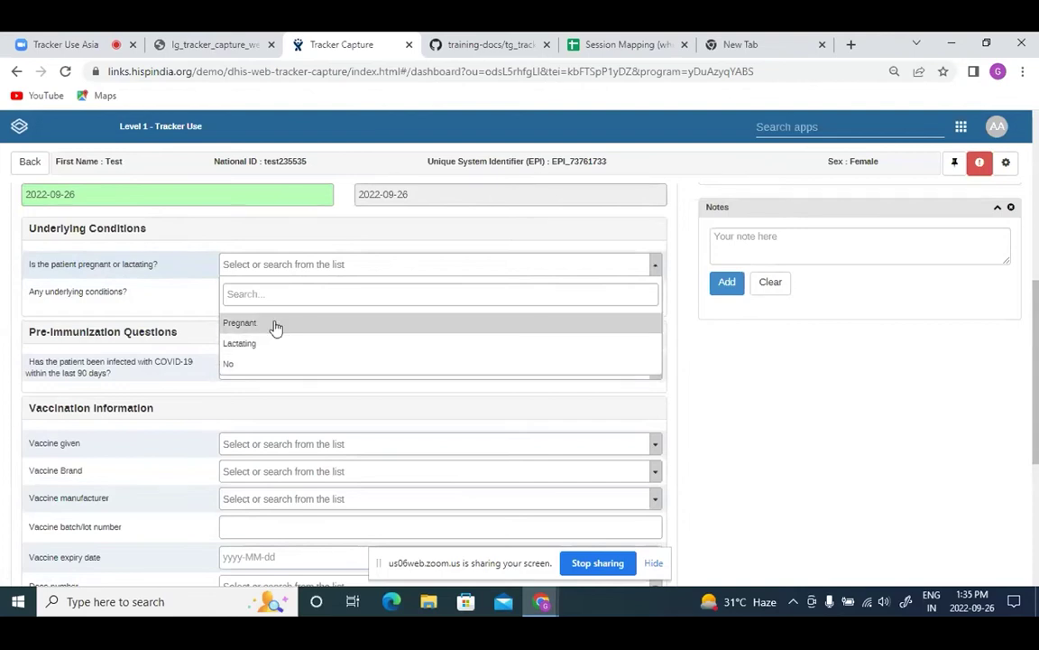
left_click(273, 365)
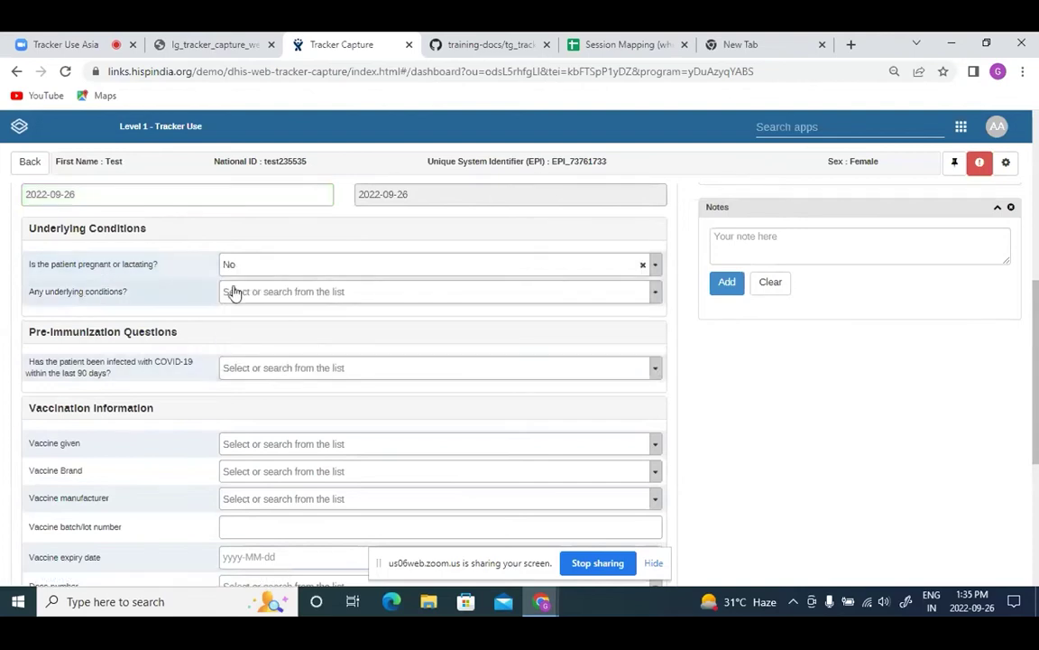
left_click(260, 294)
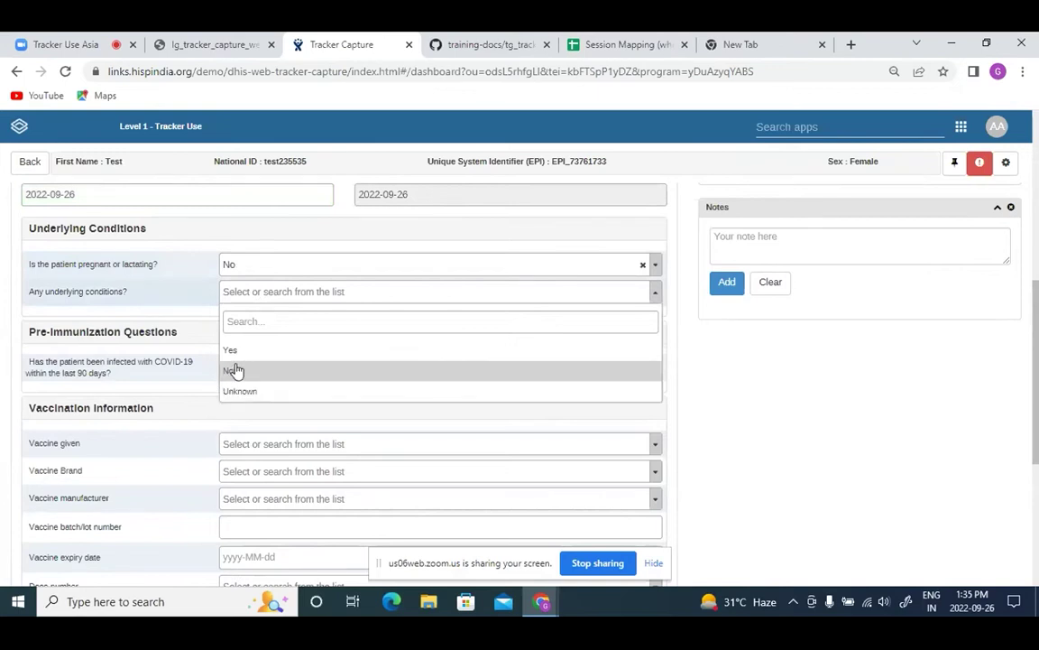
left_click(233, 370)
left_click(262, 294)
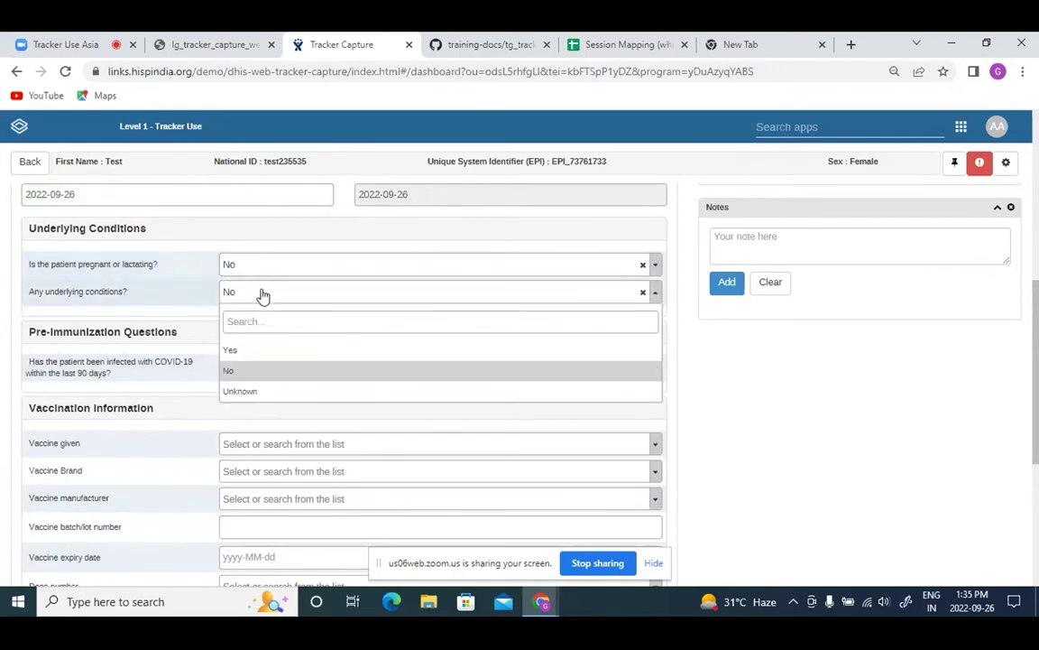
left_click(241, 351)
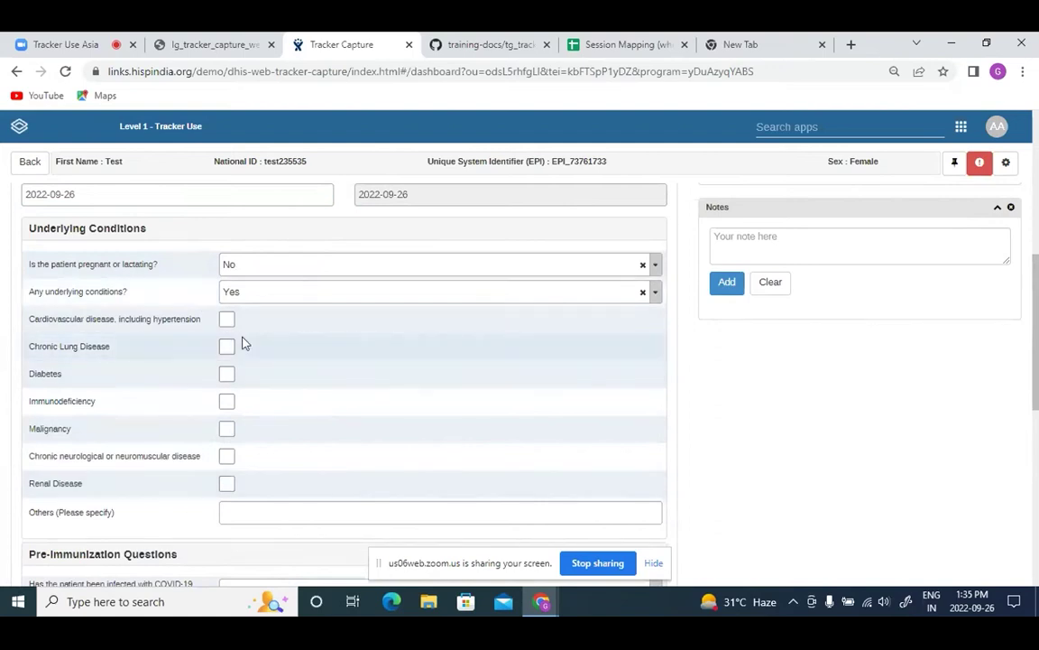
left_click(294, 298)
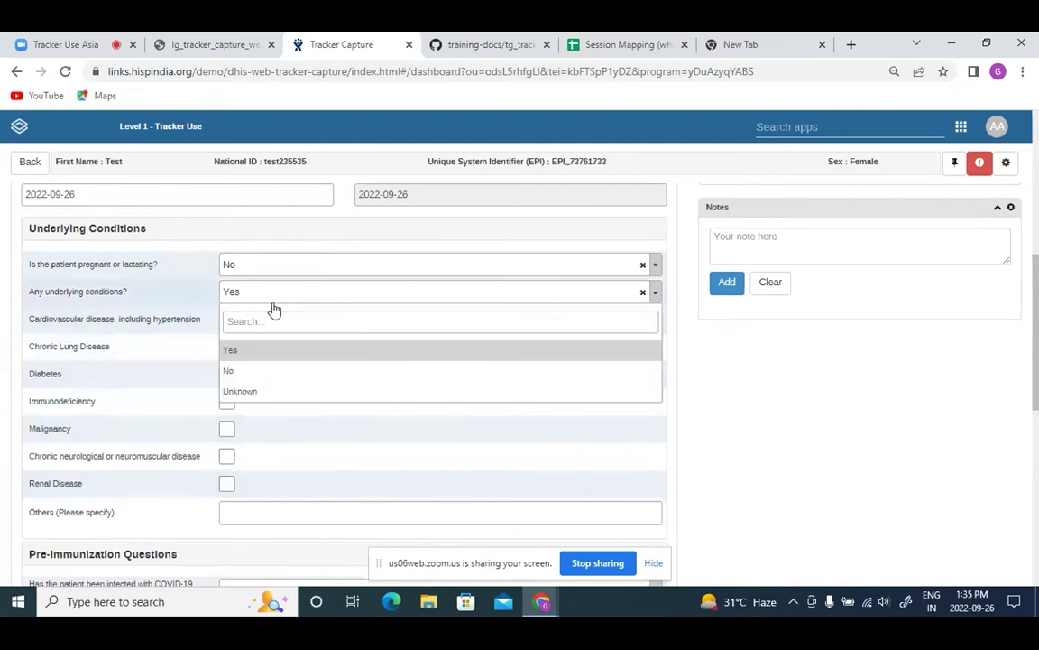
left_click(260, 375)
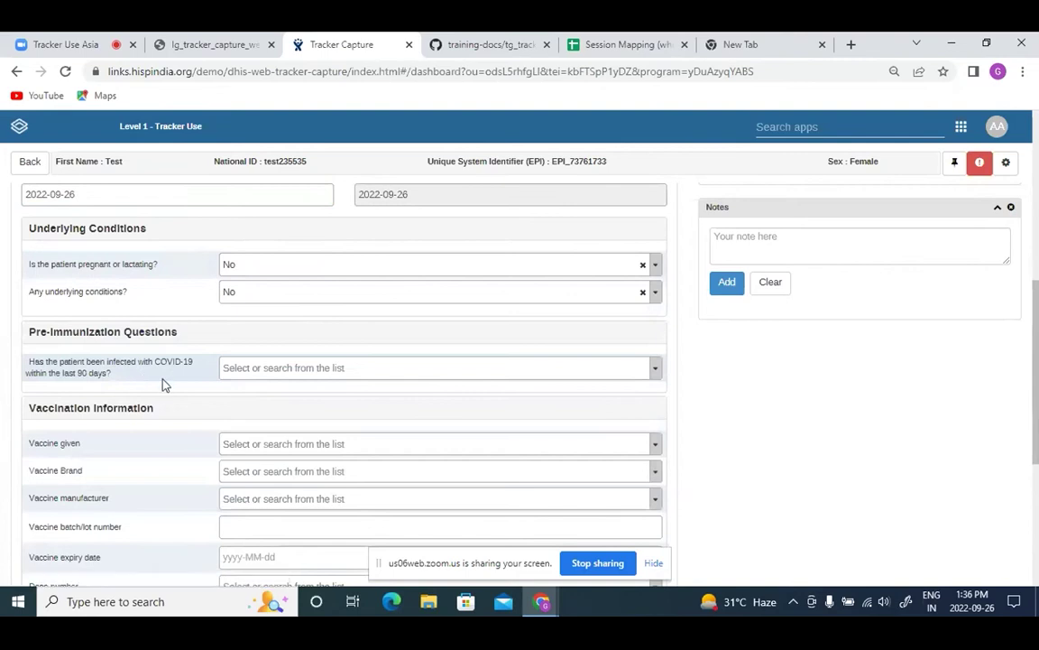
Answer No to COVID-19 infection within the last 90 days
left_click(334, 375)
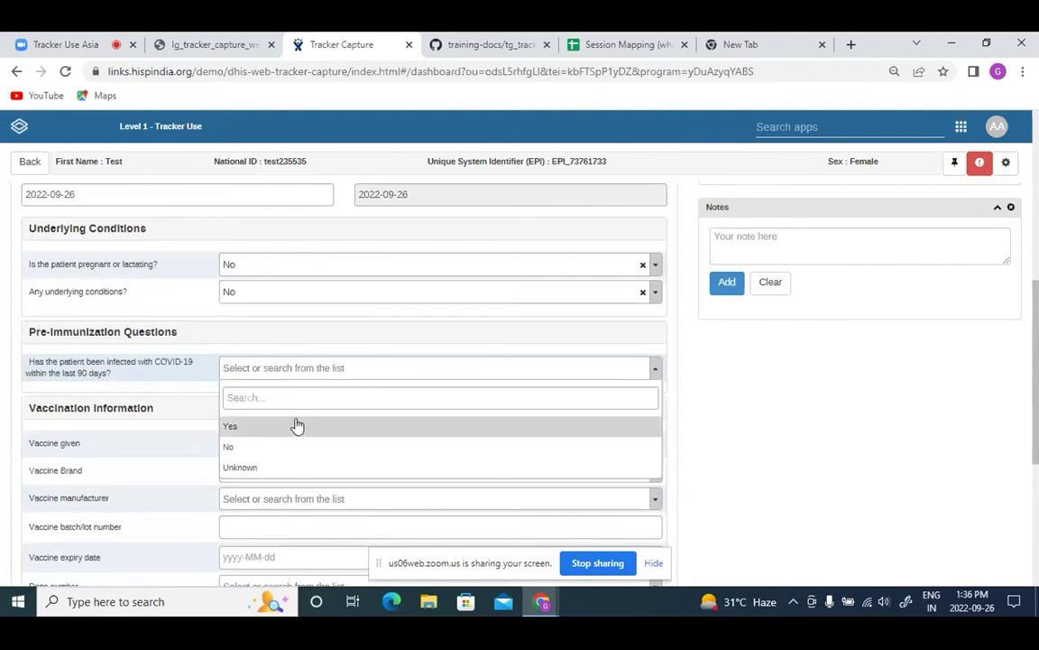
left_click(294, 425)
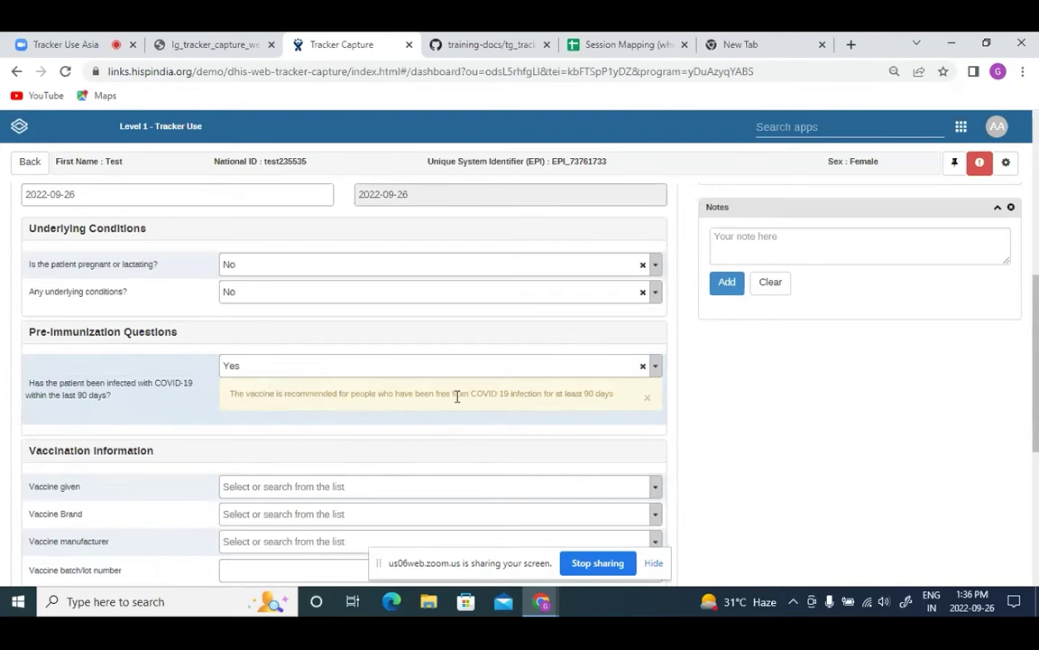
left_click(368, 370)
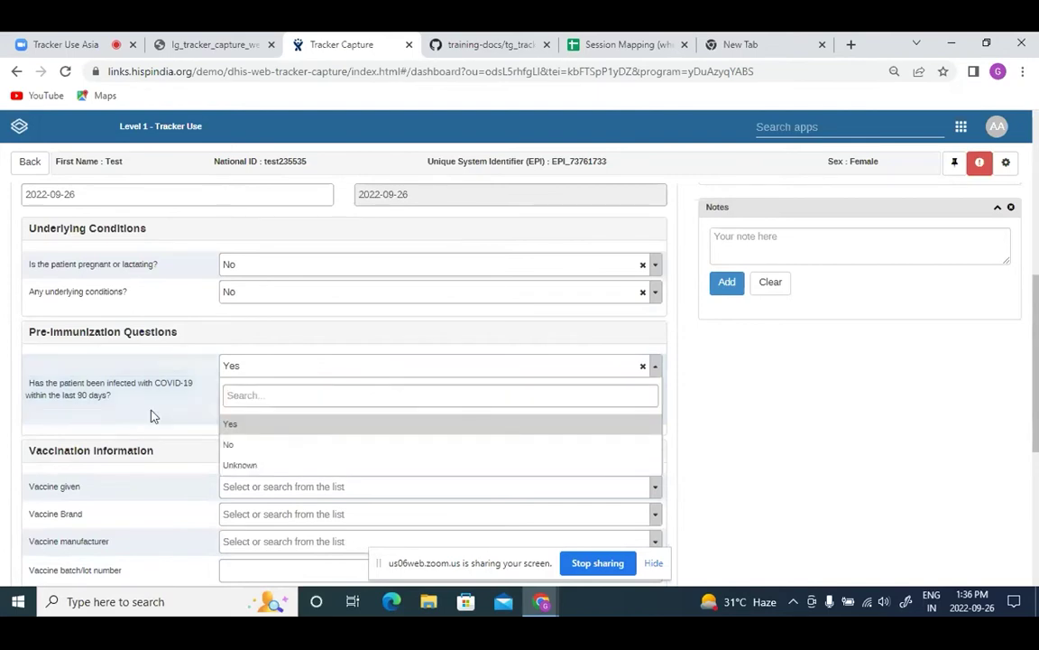
left_click(127, 364)
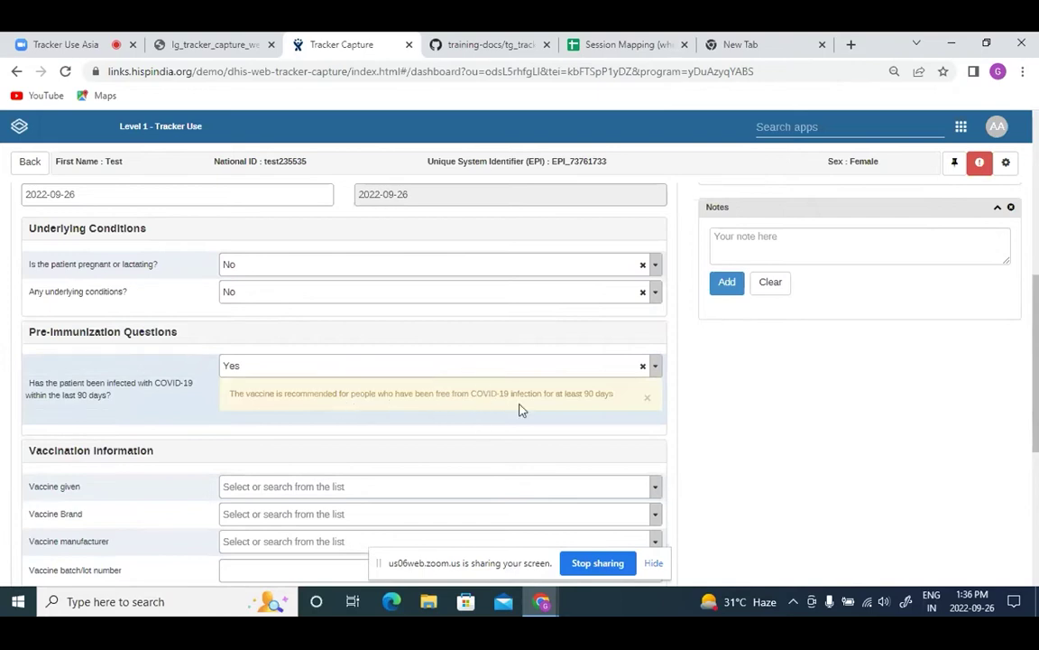
left_click(281, 372)
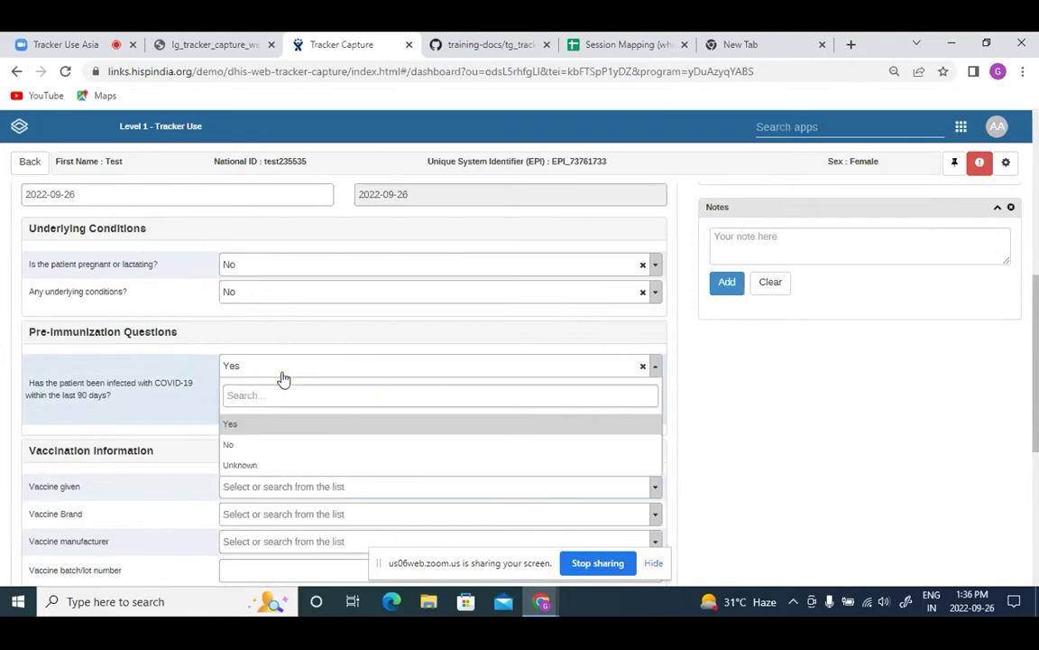
left_click(259, 449)
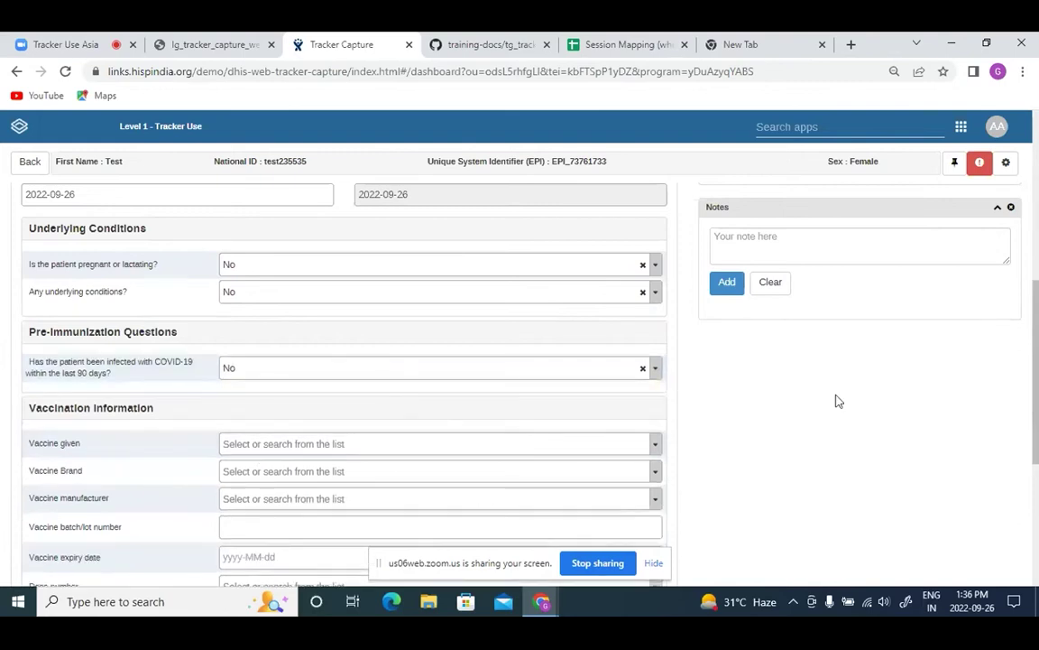
Choose mRNA-1273 / Moderna as the vaccine given and enter batch number test138462
scroll(836, 400, "down", 2)
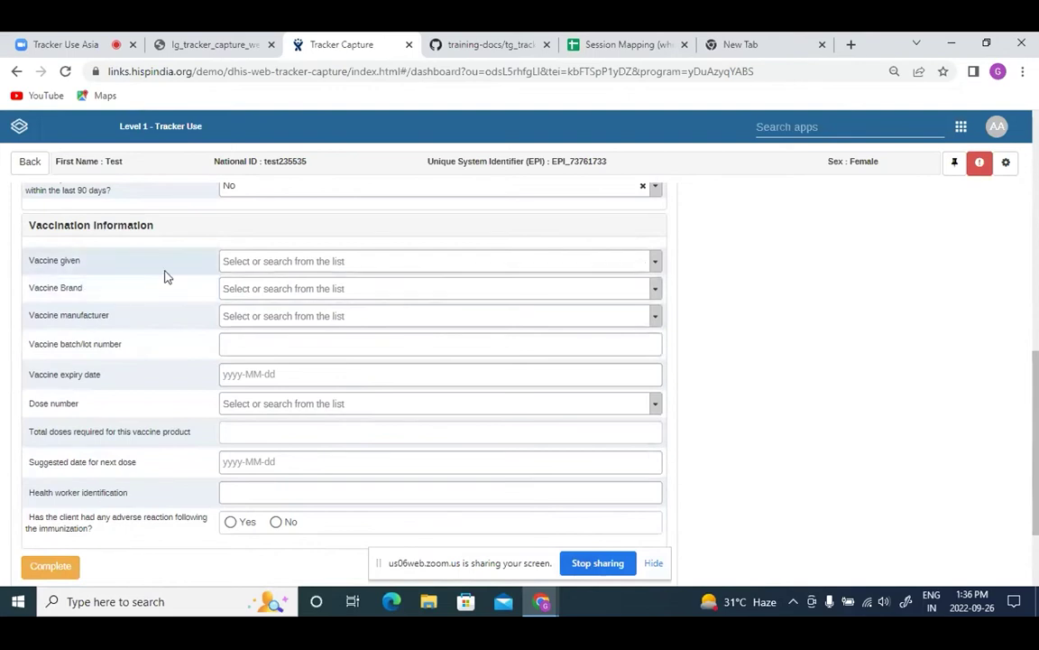
left_click(271, 262)
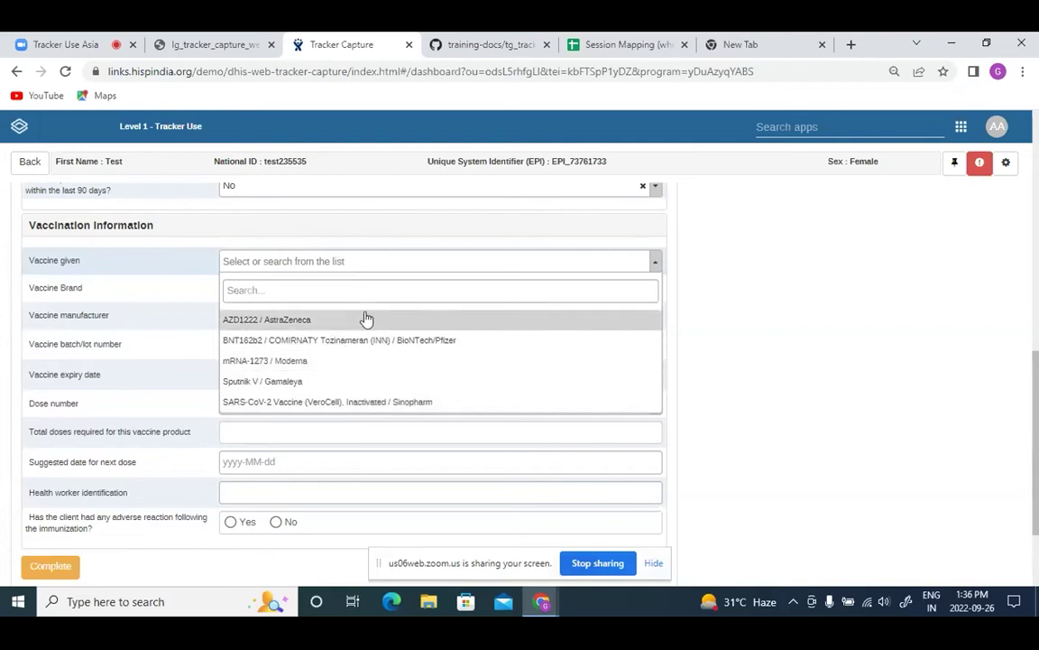
left_click(316, 361)
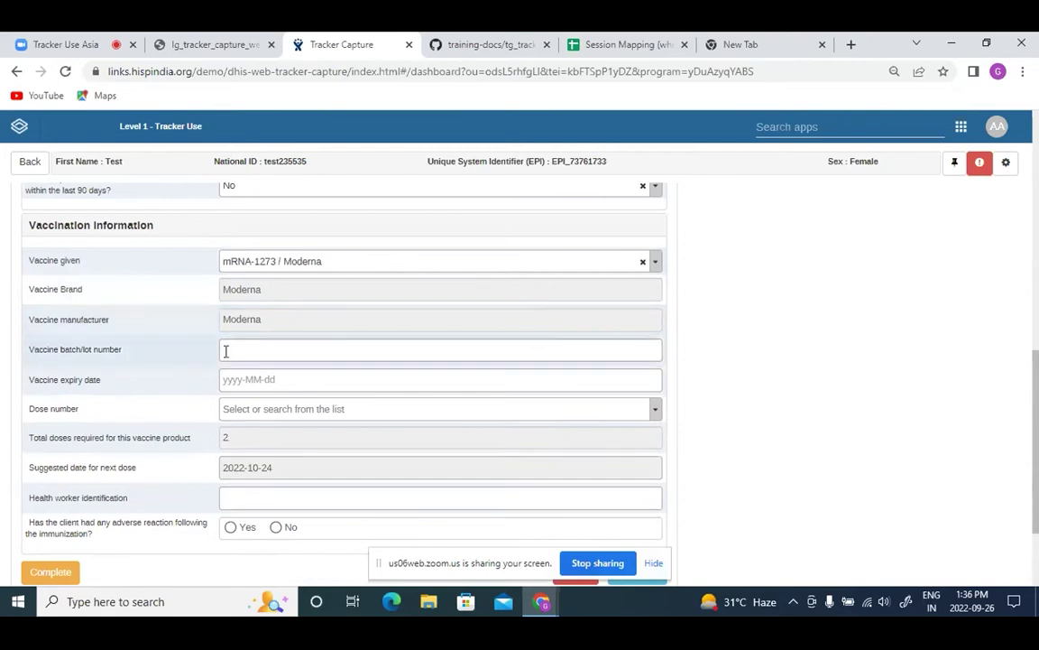
left_click(251, 350)
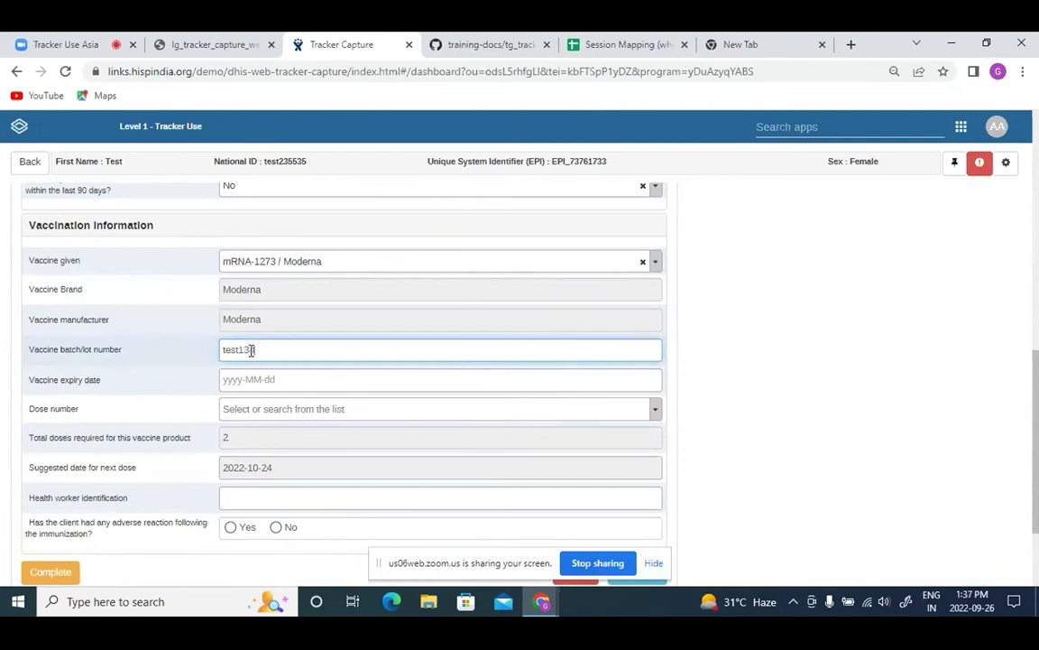
Set the vaccine expiry date to 2051-09-01
left_click(233, 379)
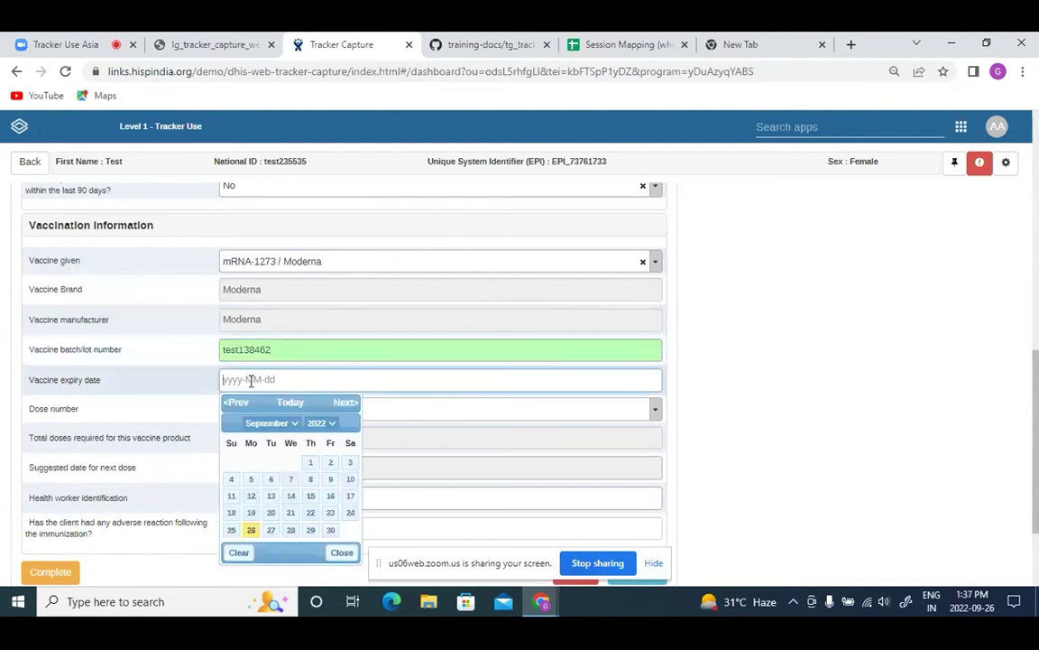
left_click(330, 425)
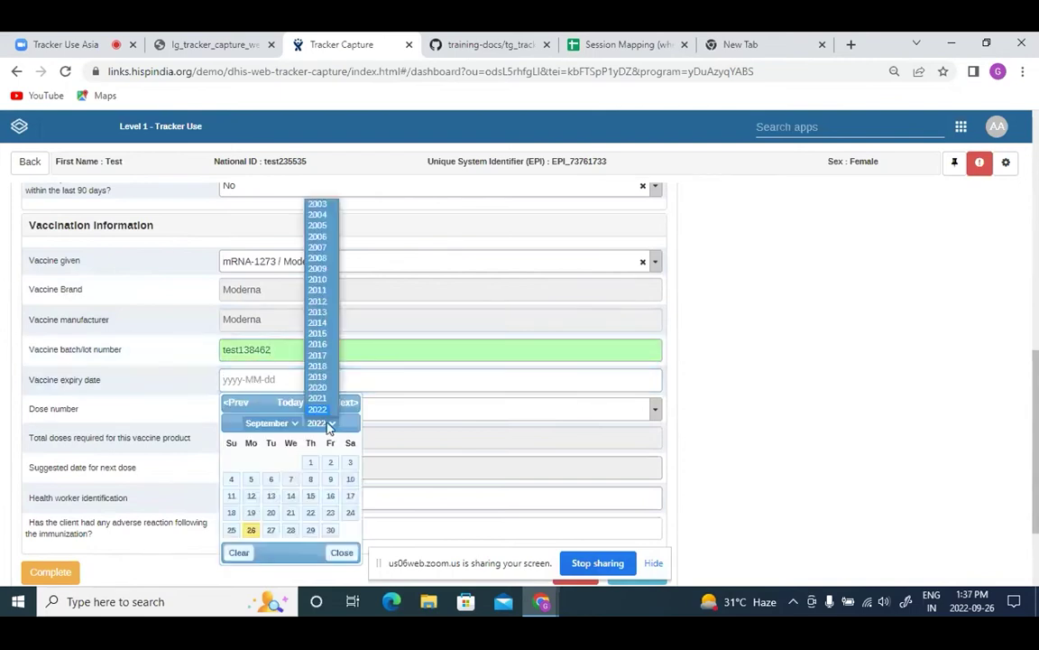
scroll(325, 397, "down", 10)
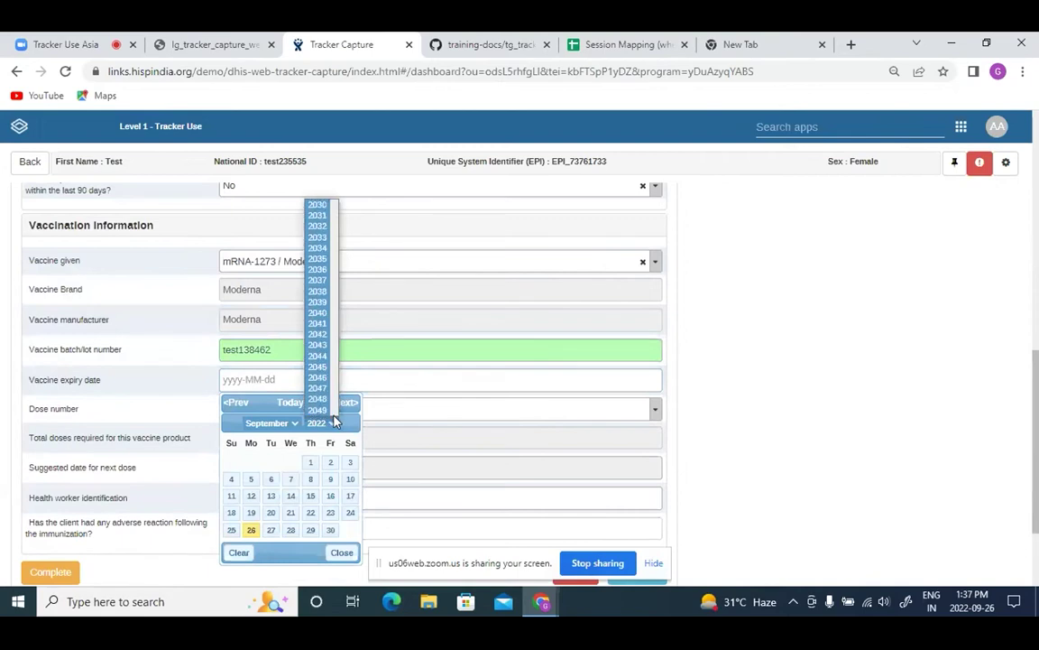
left_click(317, 415)
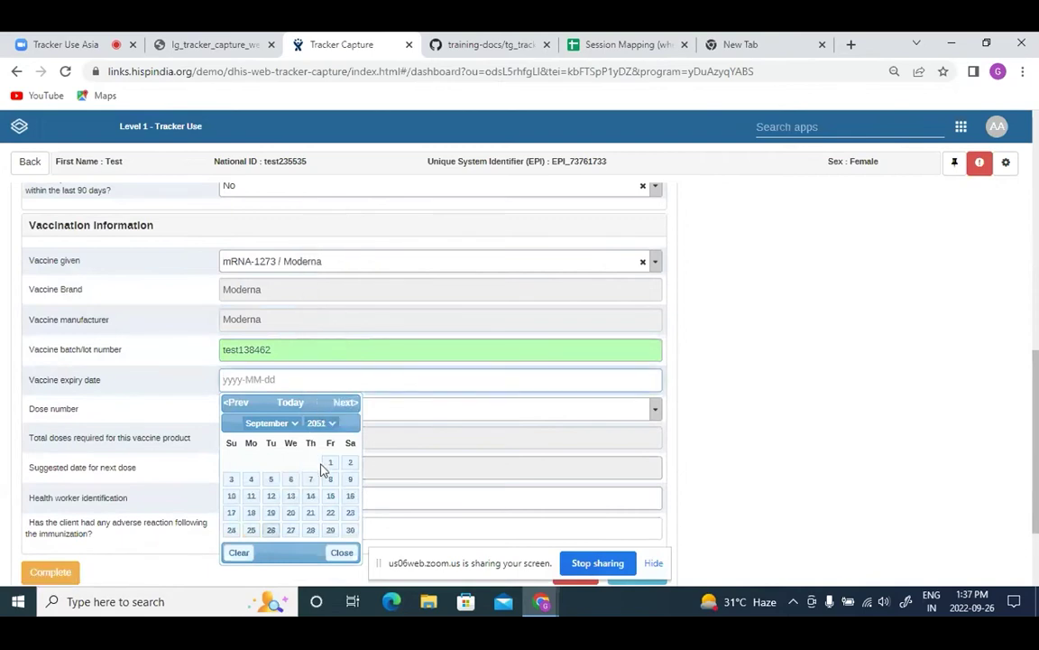
left_click(331, 462)
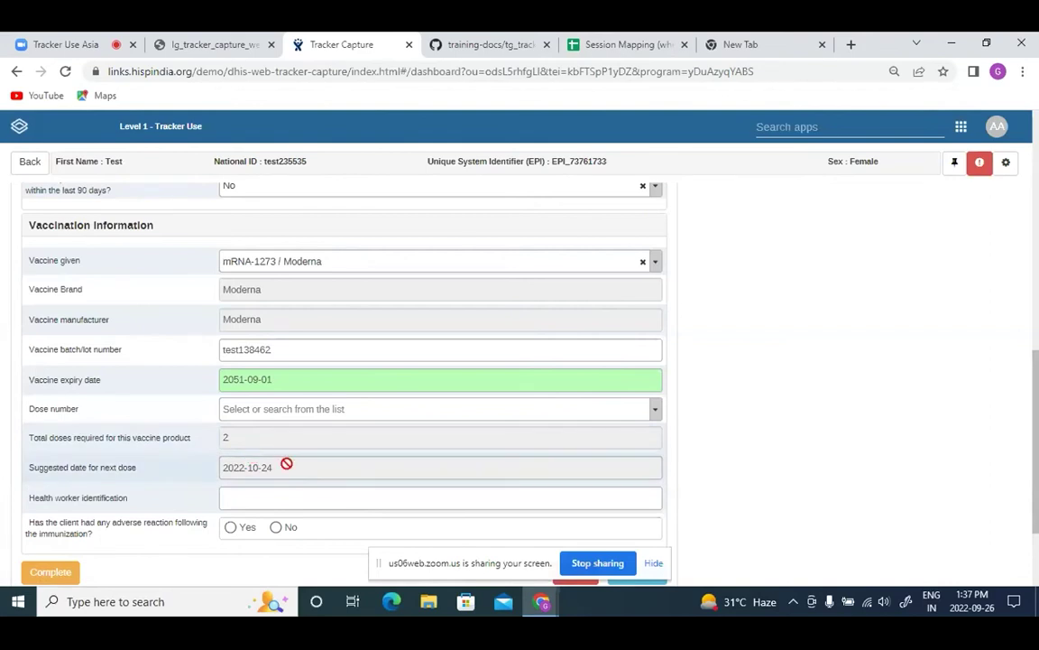
Set Dose number to 1st dose and answer No to adverse reaction after immunization
left_click(274, 415)
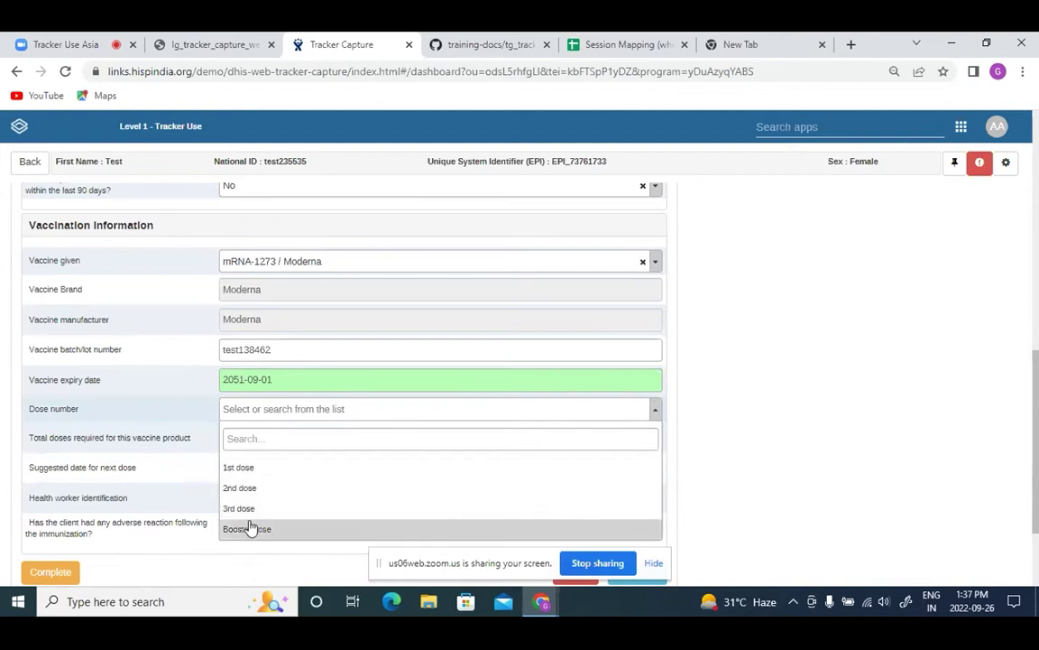
left_click(239, 467)
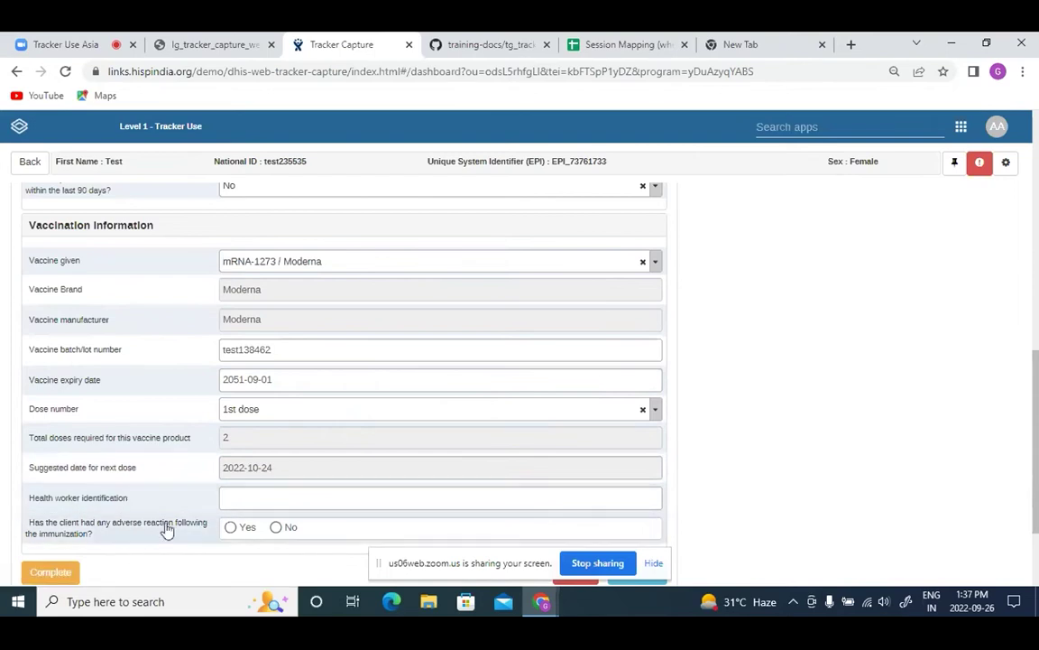
left_click(276, 527)
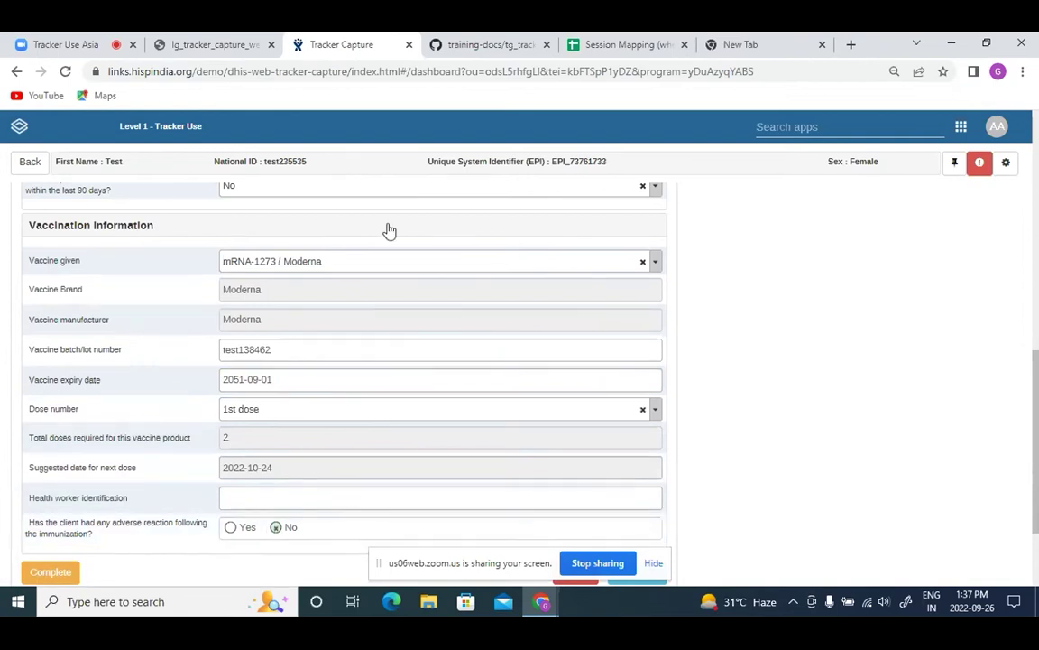
scroll(754, 337, "down", 2)
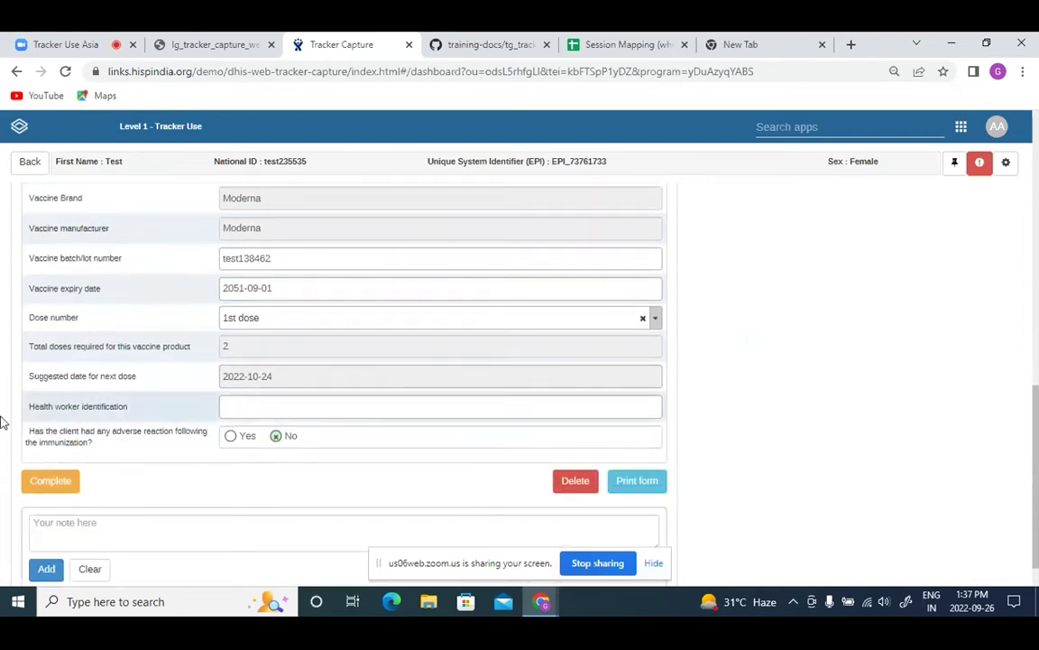
Complete the event and save the next Vaccination dose scheduled for 2022-10-24
left_click(51, 481)
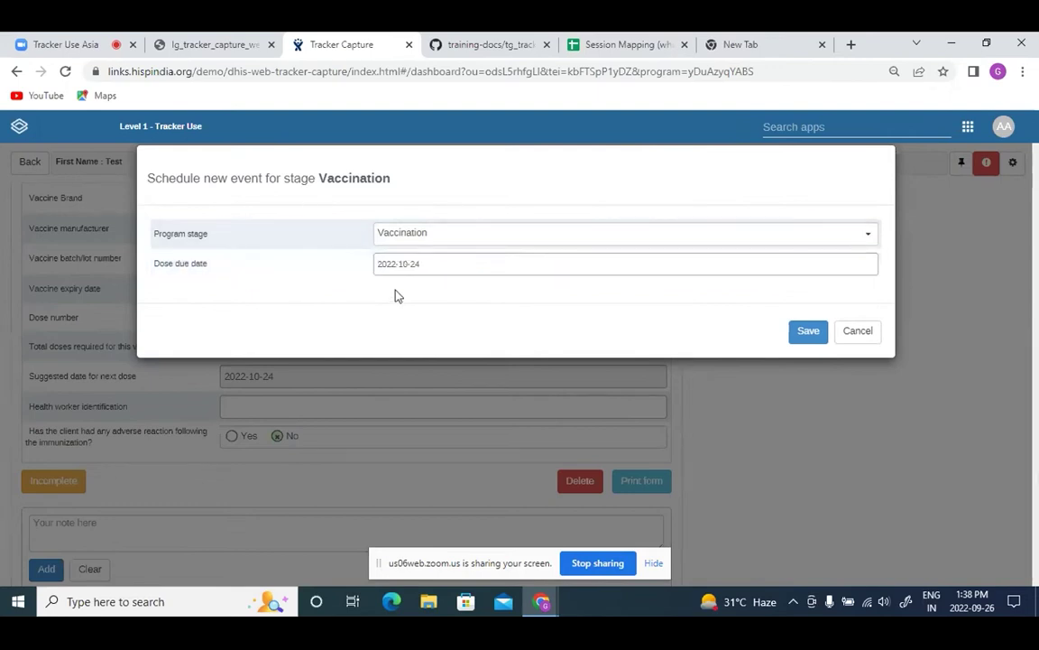
left_click(443, 267)
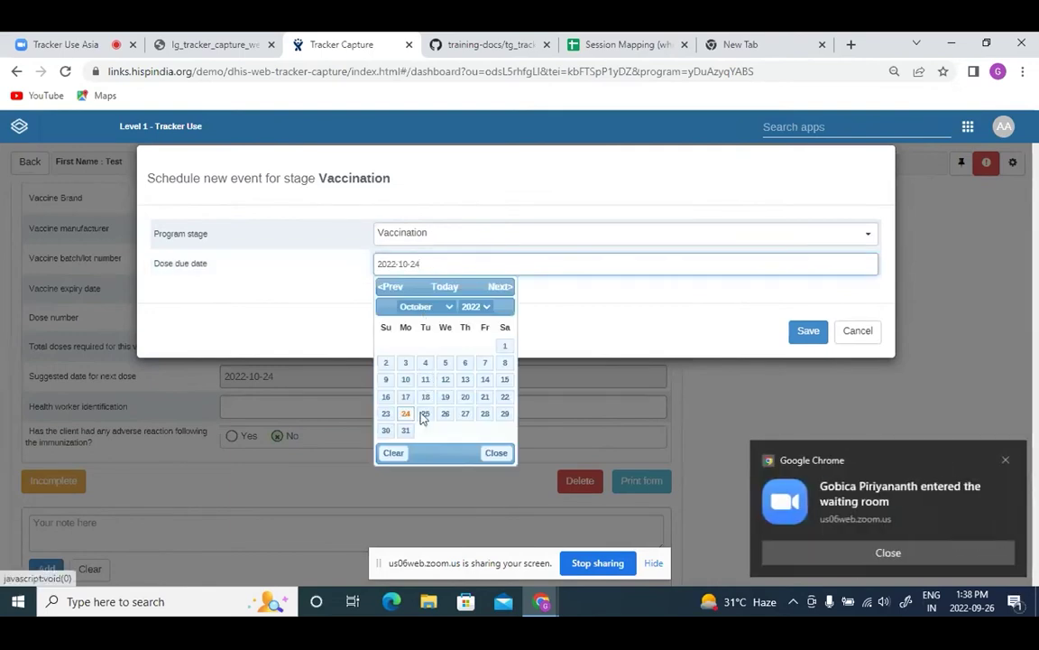
left_click(337, 281)
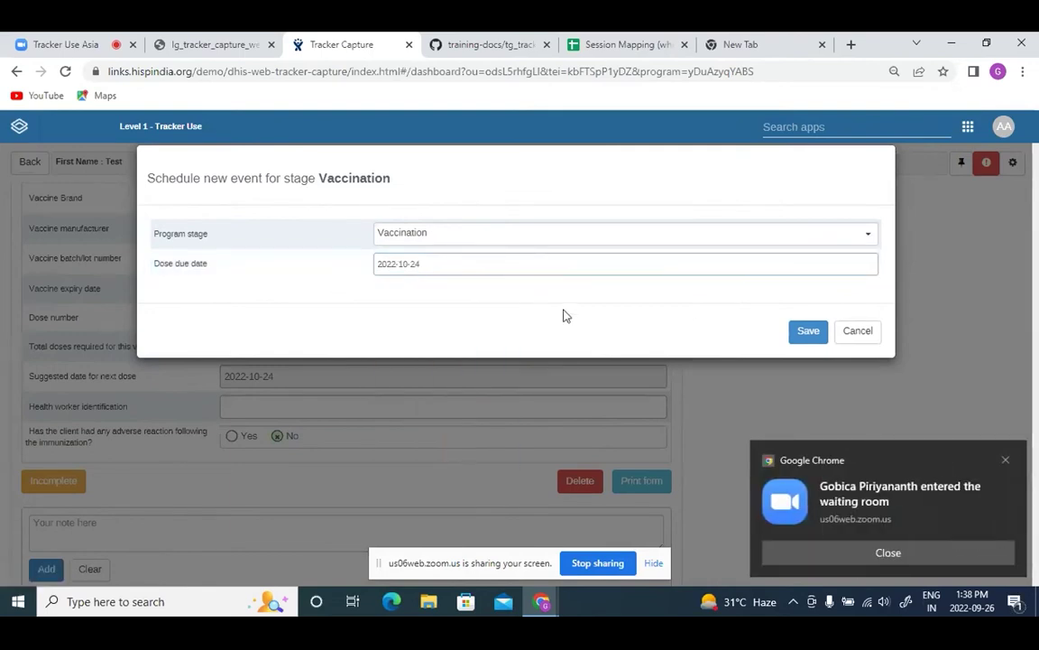
left_click(808, 331)
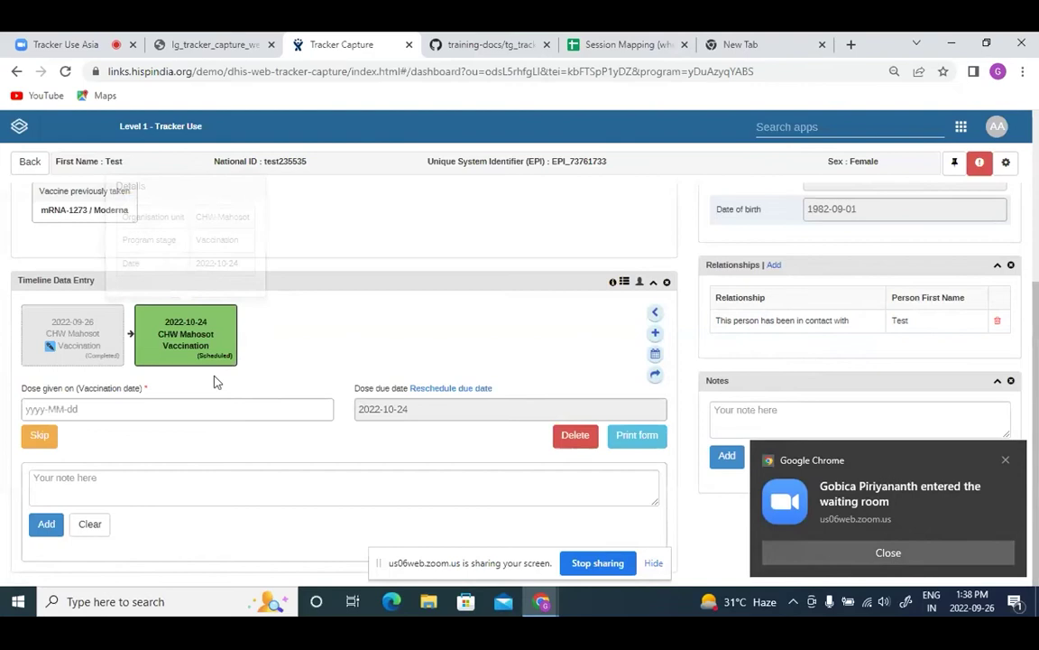
Enter 26 September 2022 as the scheduled vaccination's dose-given date, turning it into an open event
mouse_move(142, 332)
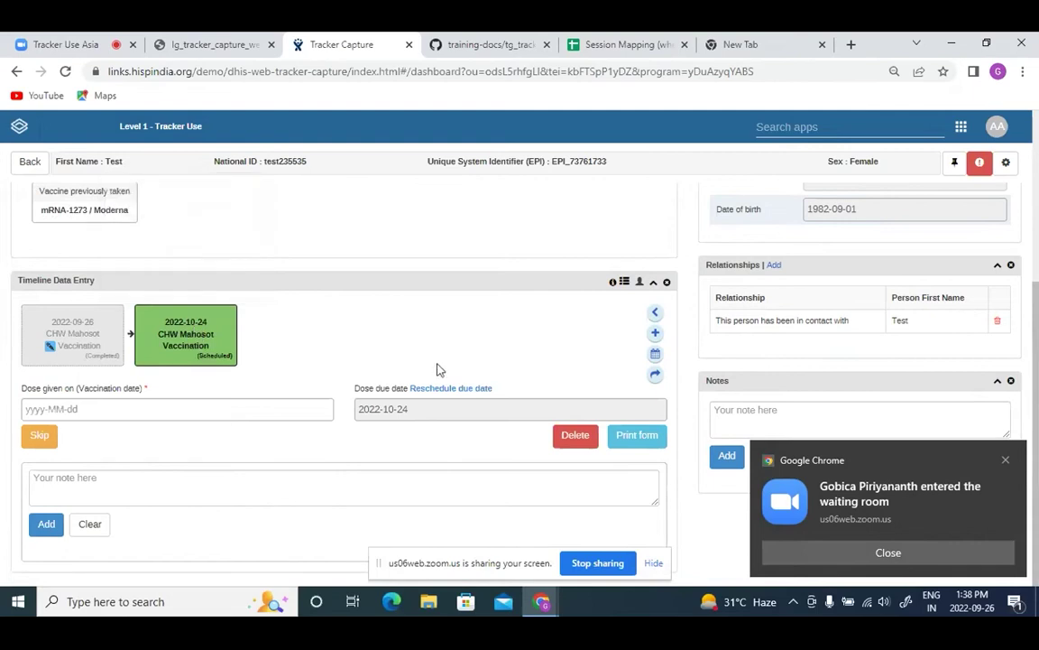
mouse_move(238, 333)
mouse_move(185, 331)
left_click(89, 409)
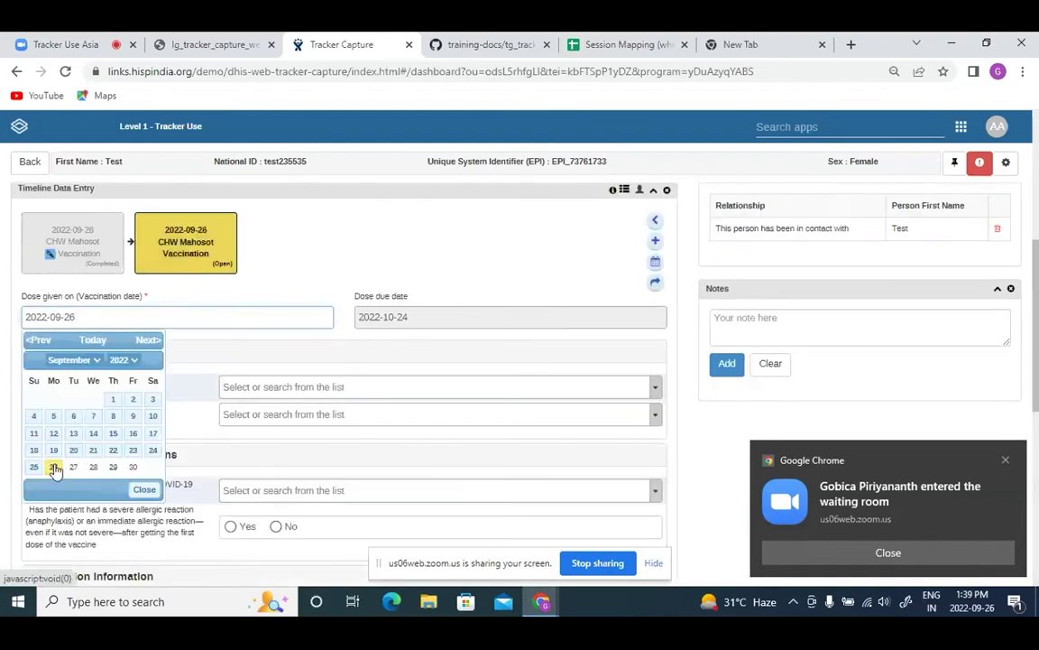
left_click(54, 467)
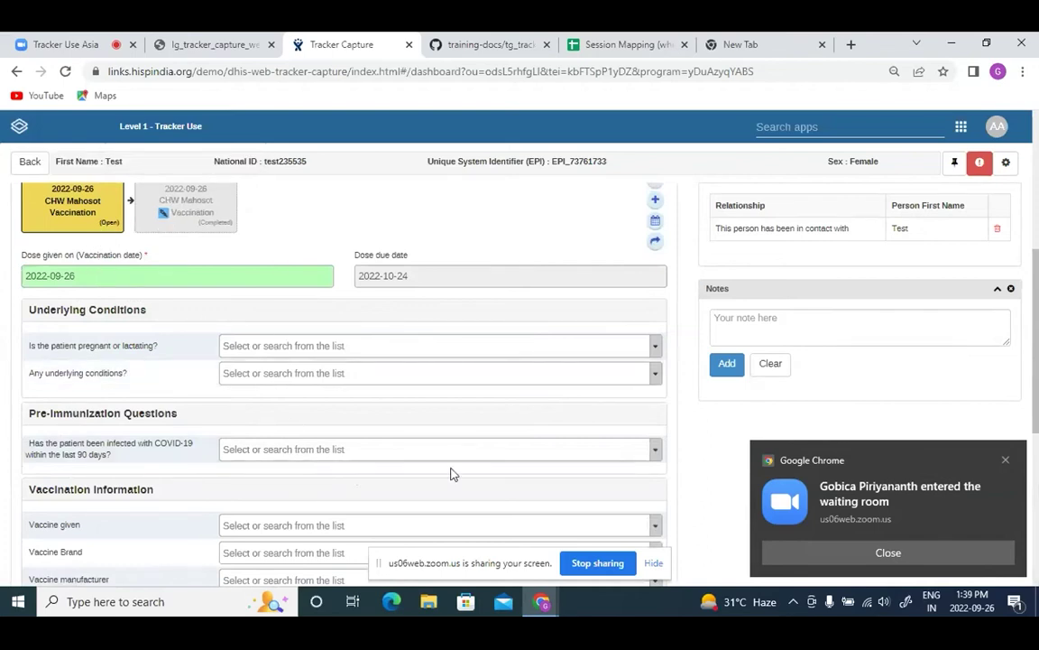
left_click_drag(1038, 384, 1038, 548)
scroll(102, 314, "up", 5)
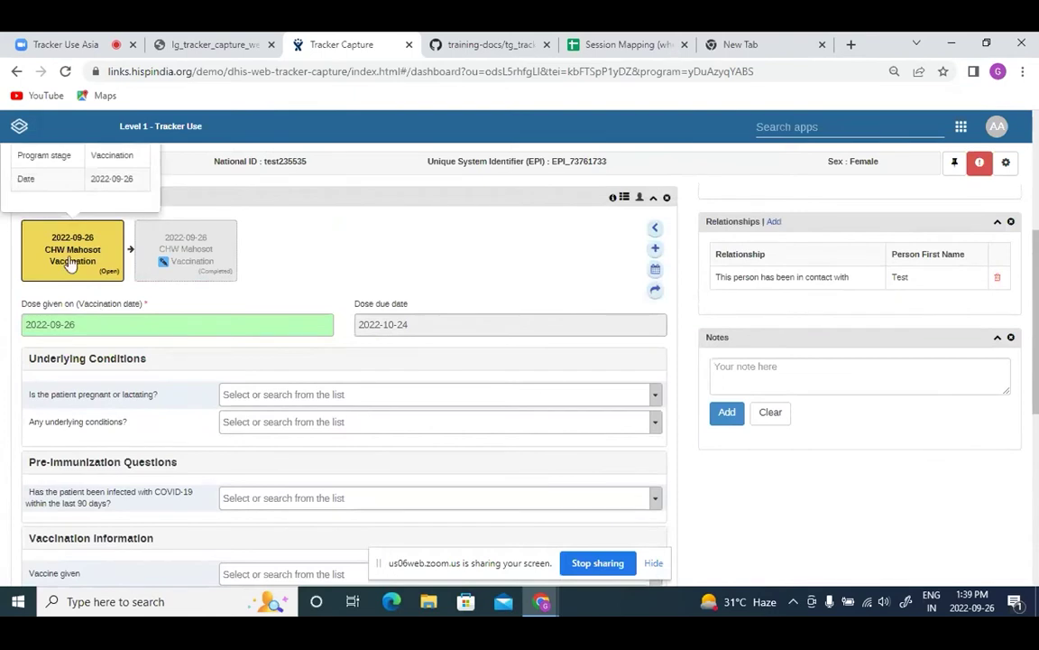
scroll(70, 266, "up", 2)
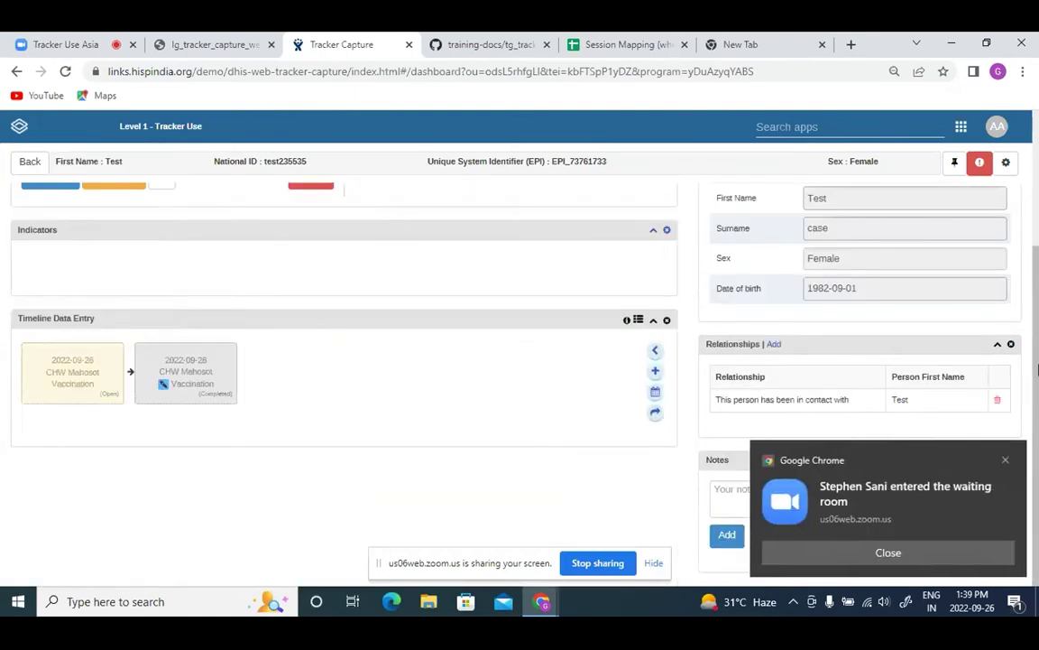
scroll(1017, 305, "up", 3)
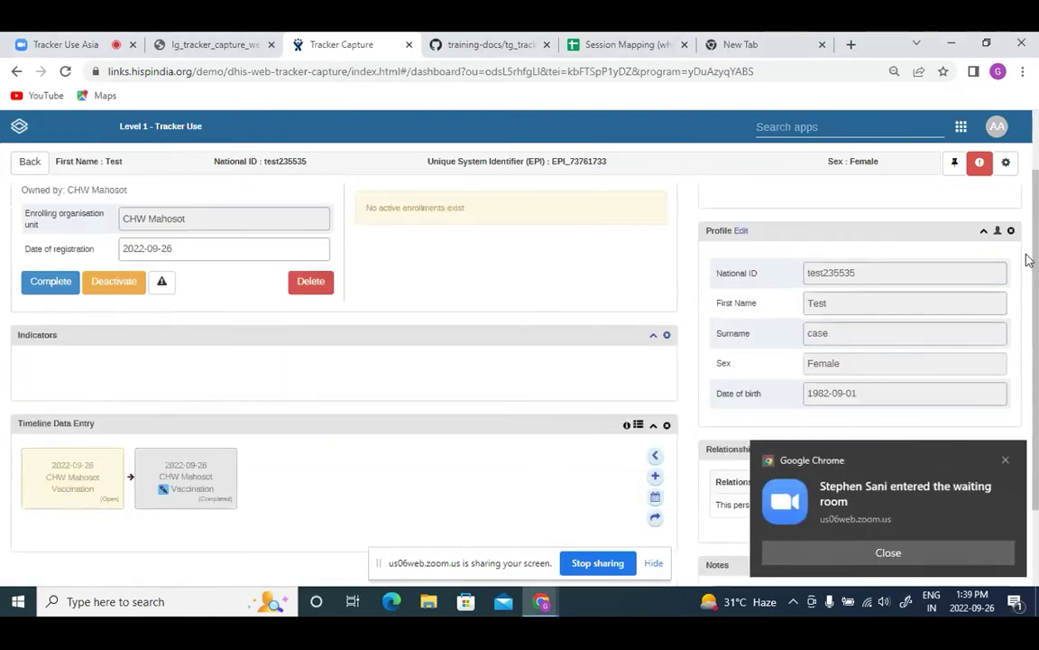
scroll(1014, 231, "down", 3)
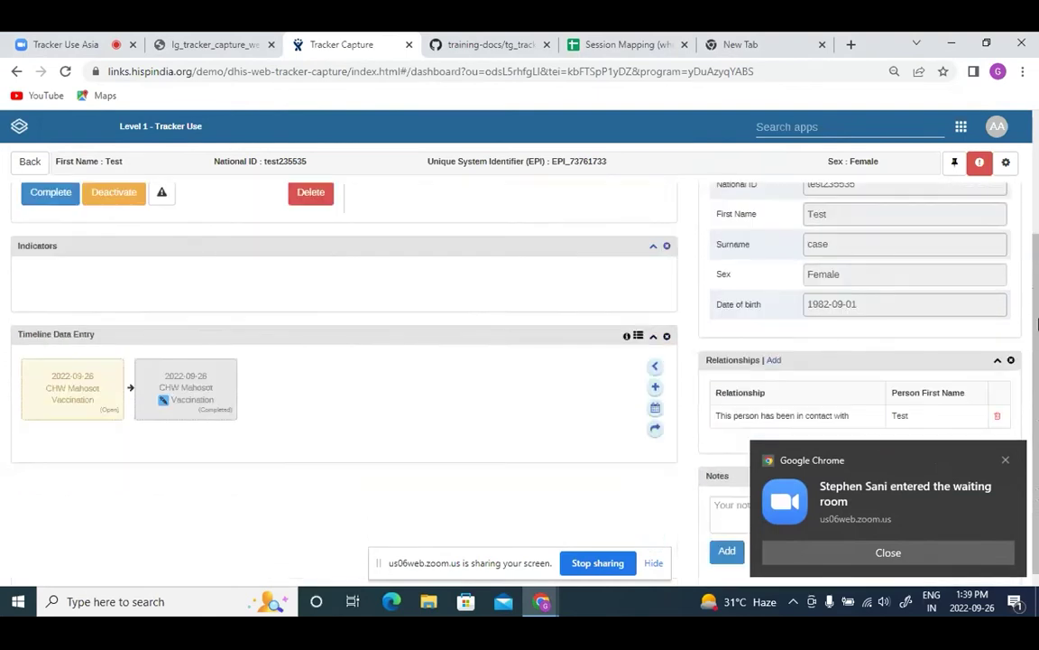
Change the completed vaccination event's dose-given date to 2022-09-23
left_click(217, 398)
left_click(102, 460)
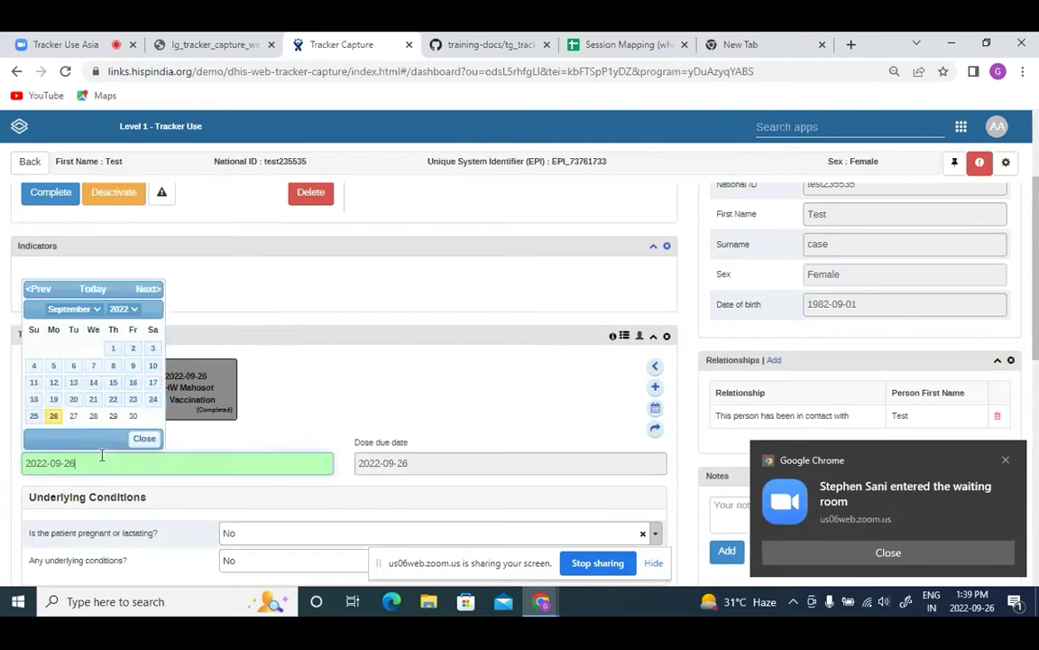
left_click(133, 398)
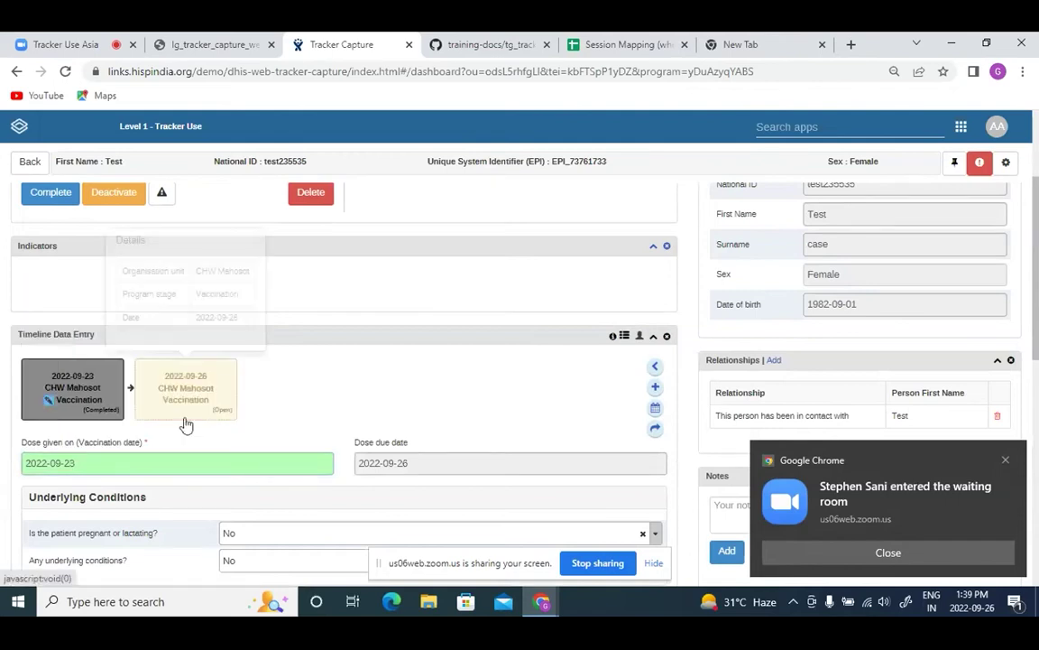
Review the open 2022-09-26 event's details and dismiss the meeting notification
left_click(230, 404)
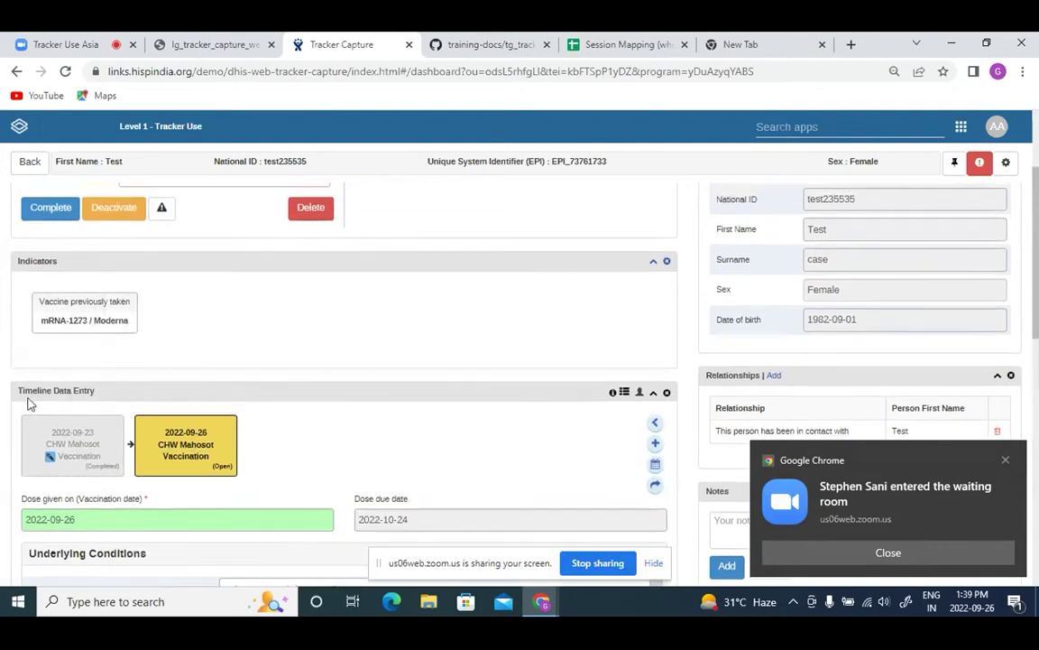
mouse_move(74, 447)
mouse_move(162, 428)
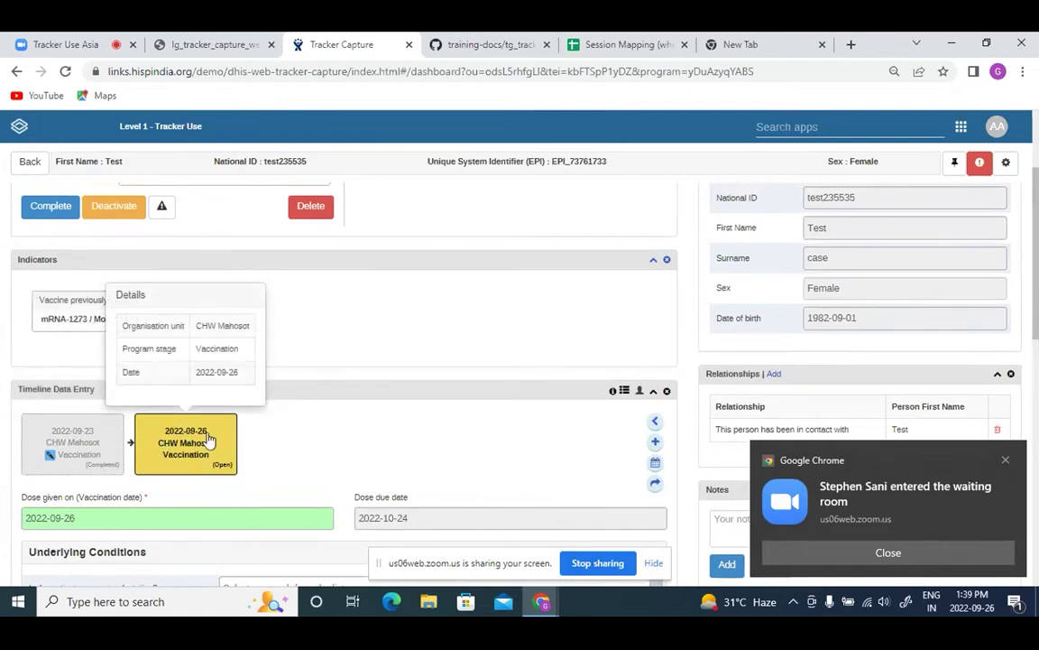
scroll(1037, 322, "down", 2)
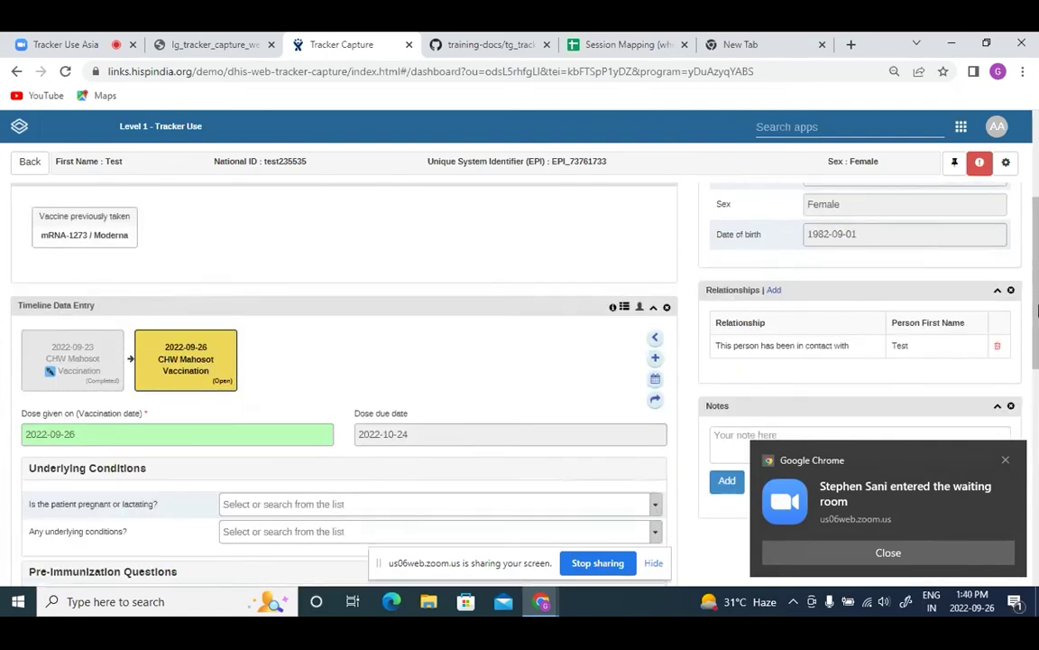
left_click_drag(987, 332, 654, 204)
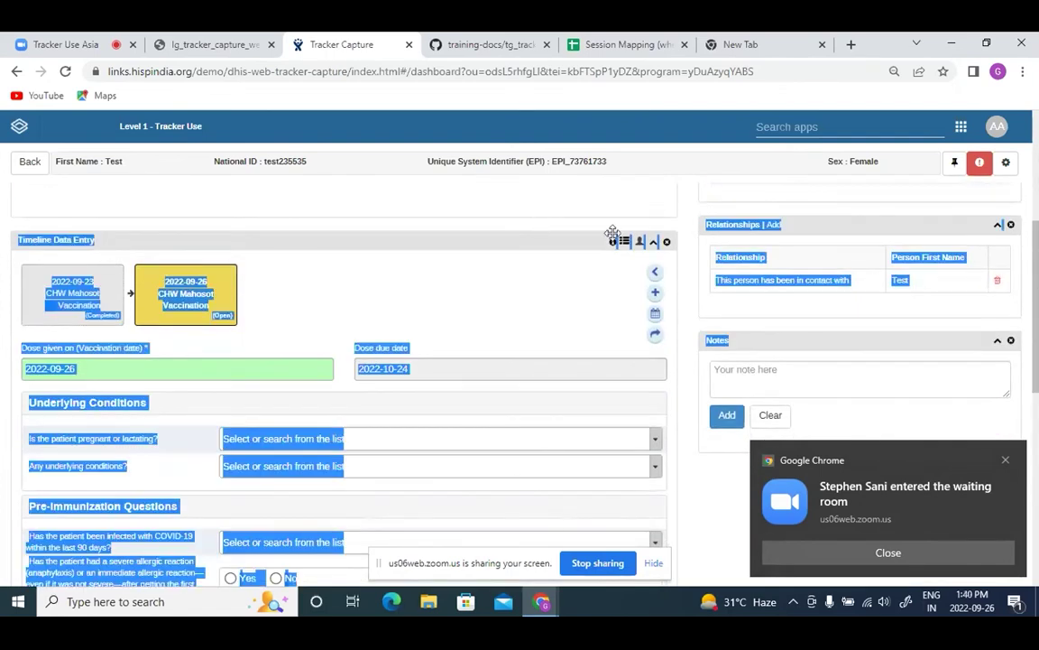
left_click(573, 301)
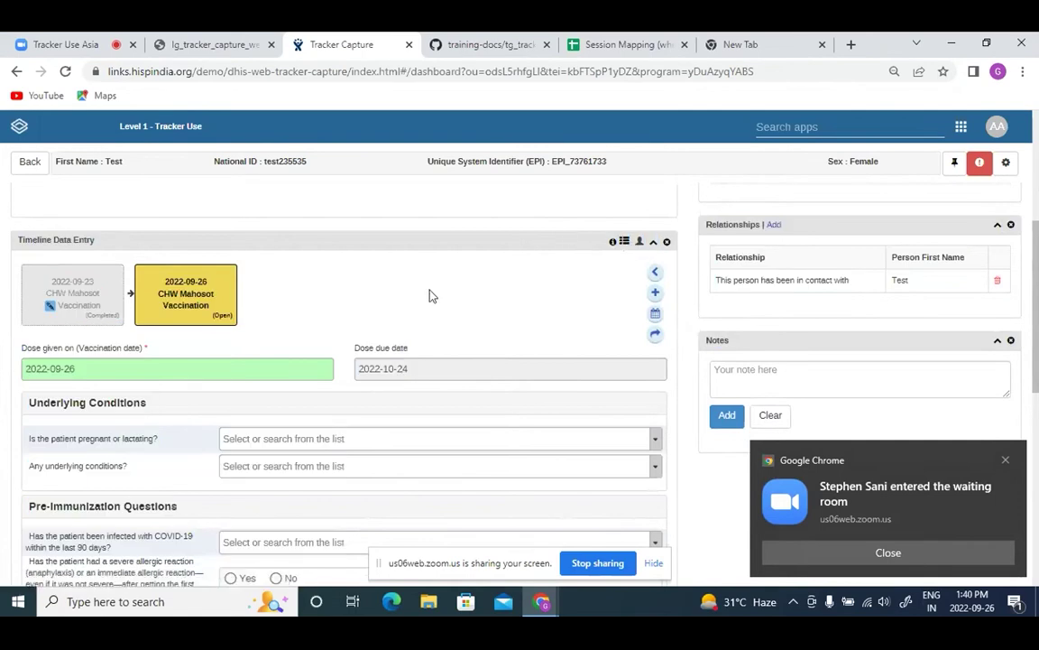
left_click_drag(1038, 314, 623, 287)
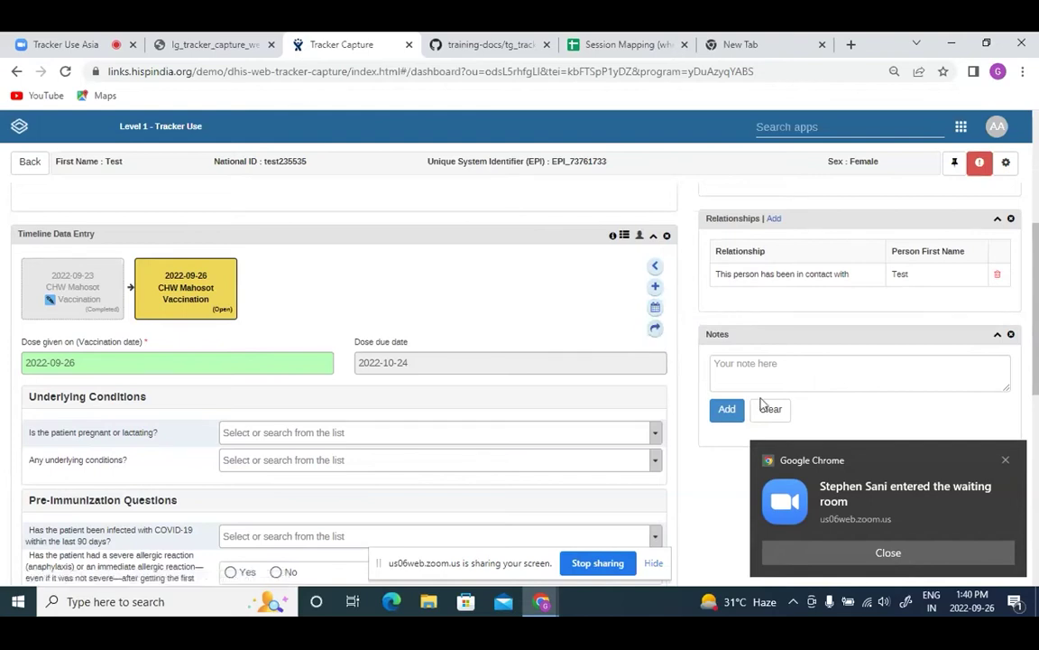
left_click(894, 558)
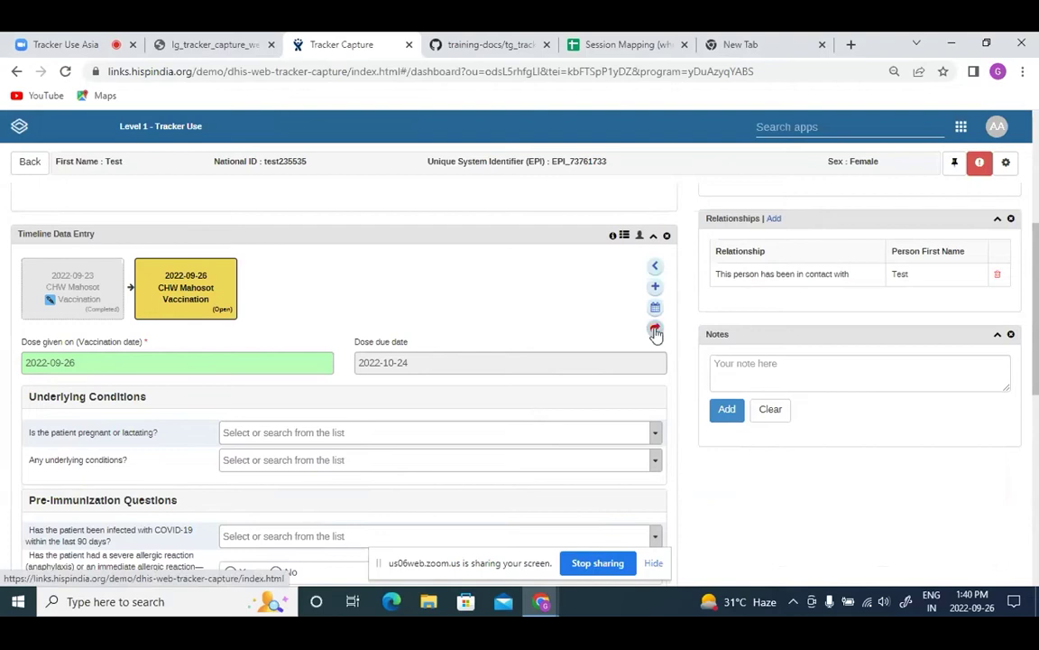
Start a referral and select CHW Mittaphap under Lao PDR > 01 Vientiane Capital > 0002 CH Mittaphap
left_click(655, 330)
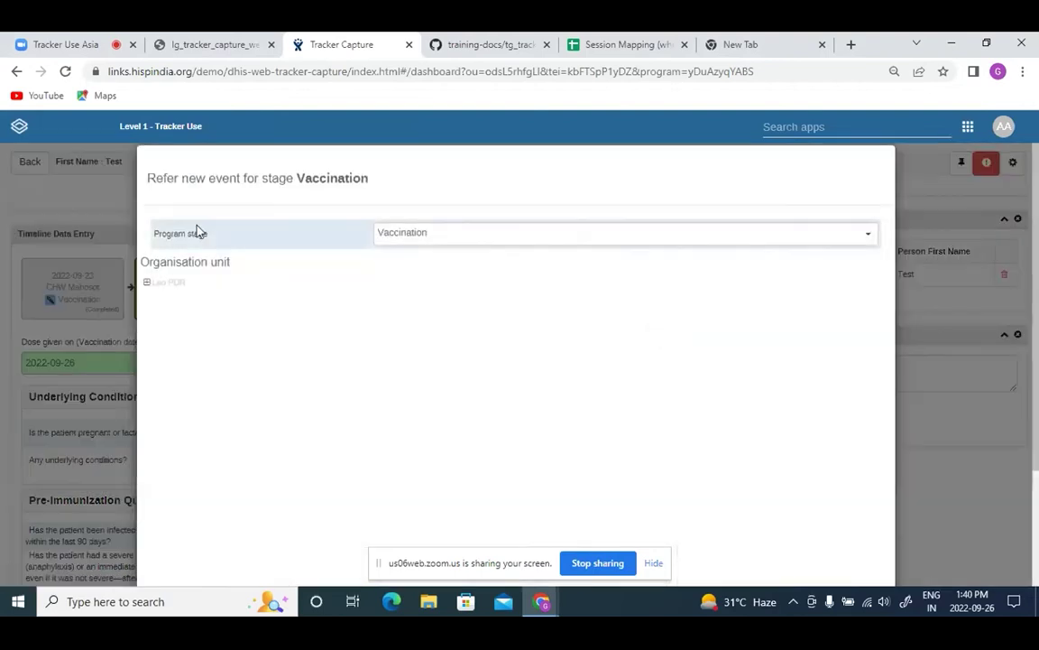
left_click(146, 283)
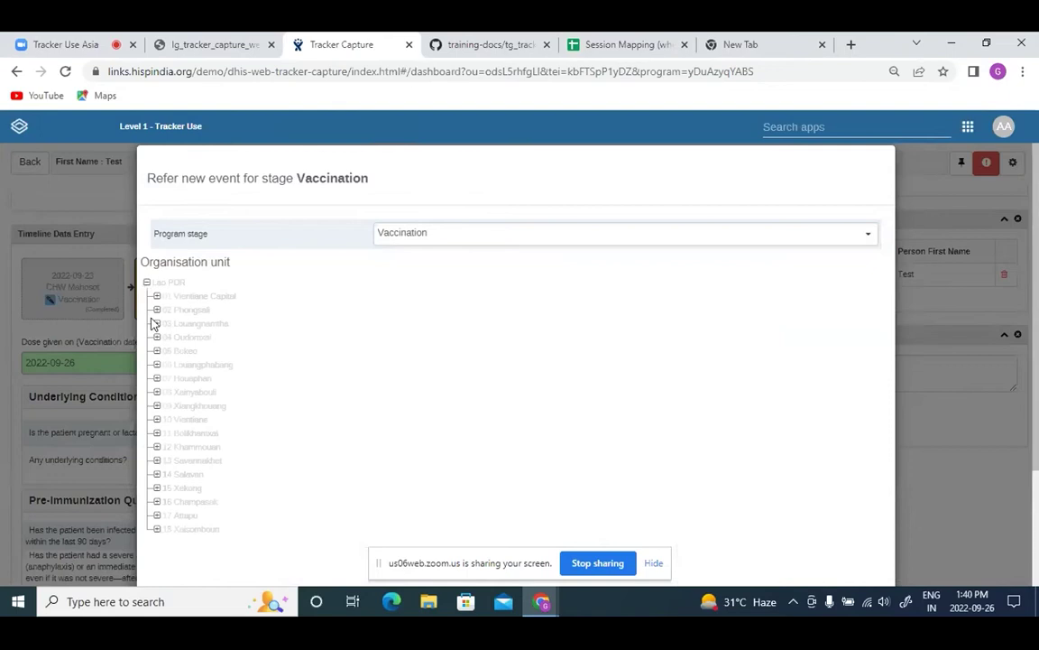
left_click(156, 296)
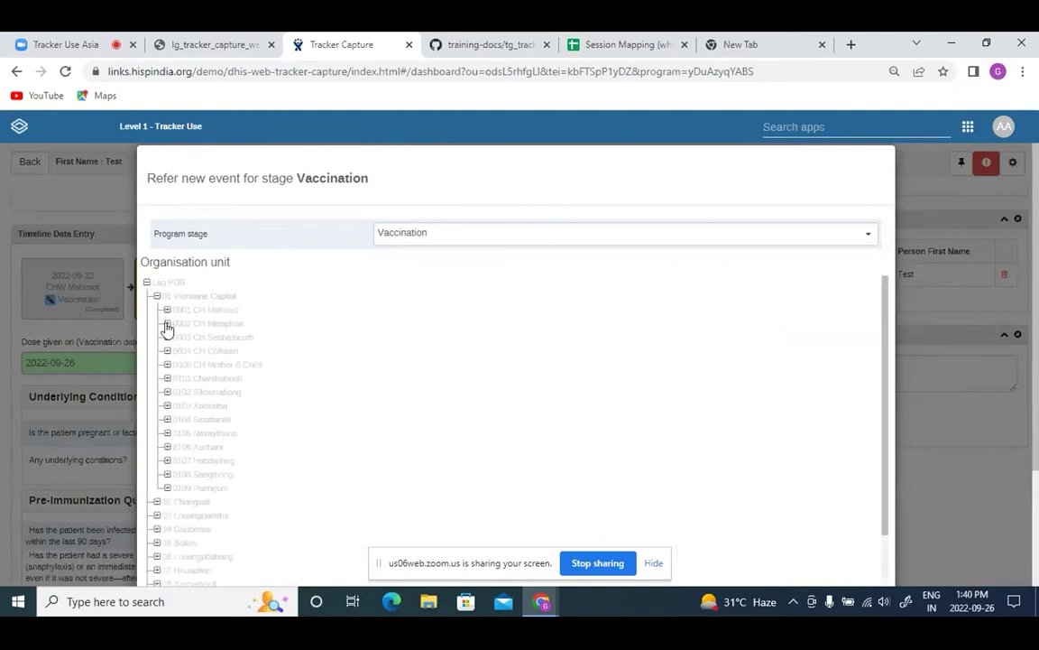
left_click(167, 324)
left_click(167, 310)
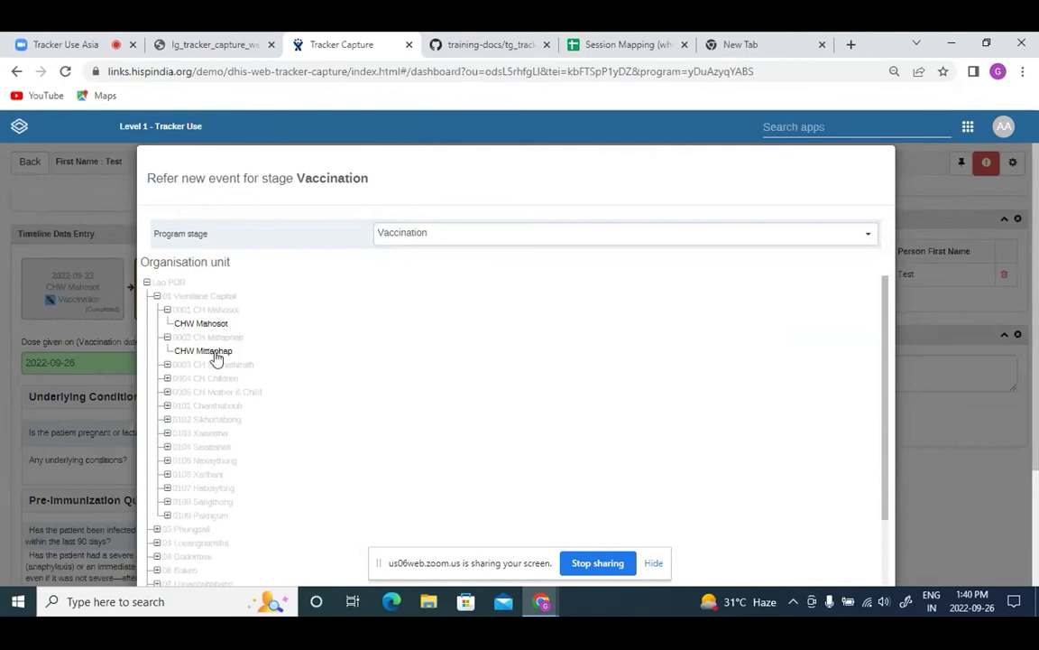
left_click(212, 352)
Zoom the page out, dismiss the notification, and confirm a one-time referral
left_click_drag(884, 408, 907, 582)
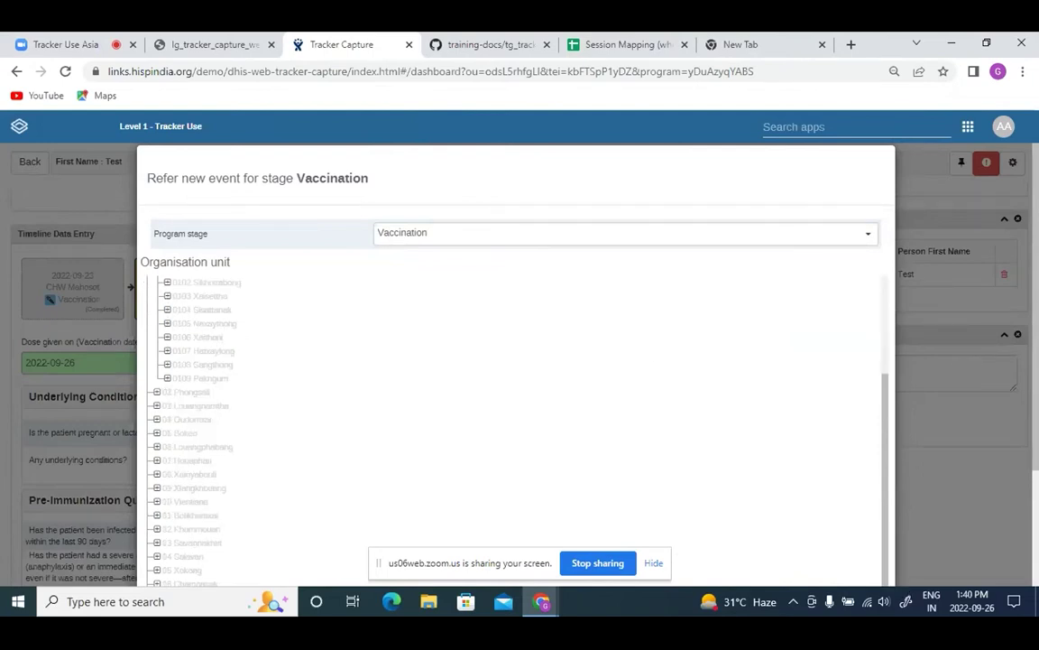
key("ctrl+minus")
key("ctrl+minus")
key("ctrl+minus")
key("ctrl+minus")
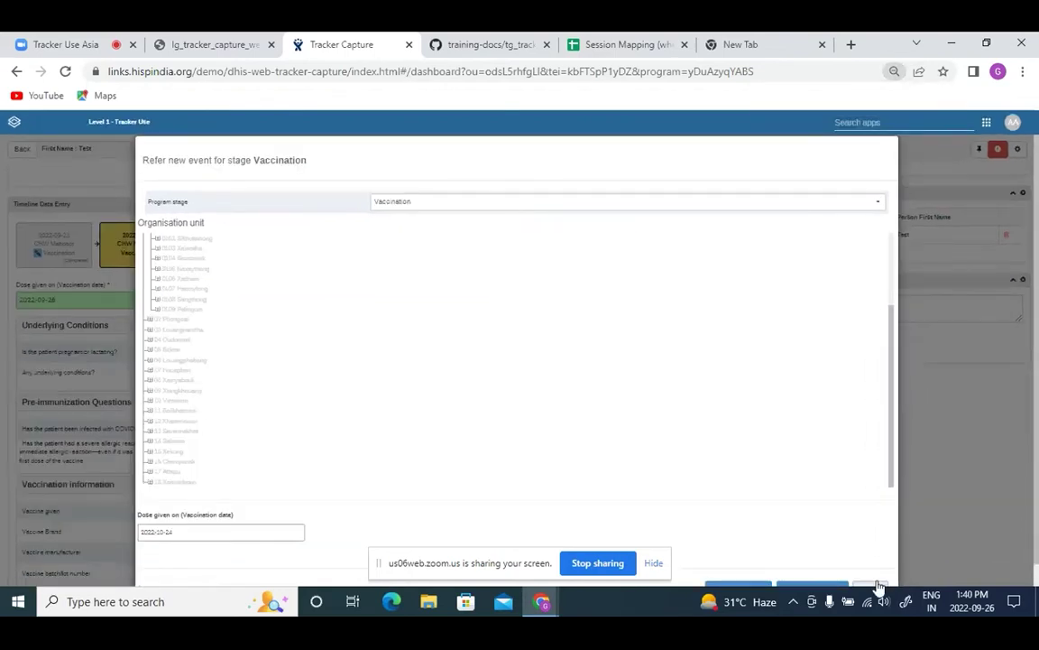
key("ctrl+minus")
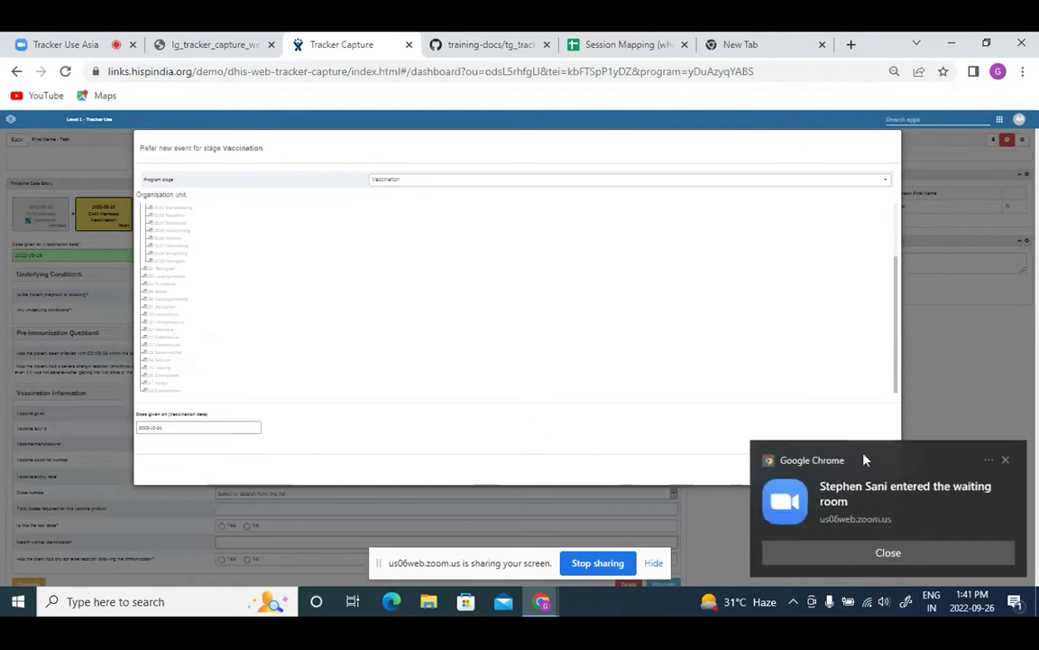
left_click(1009, 462)
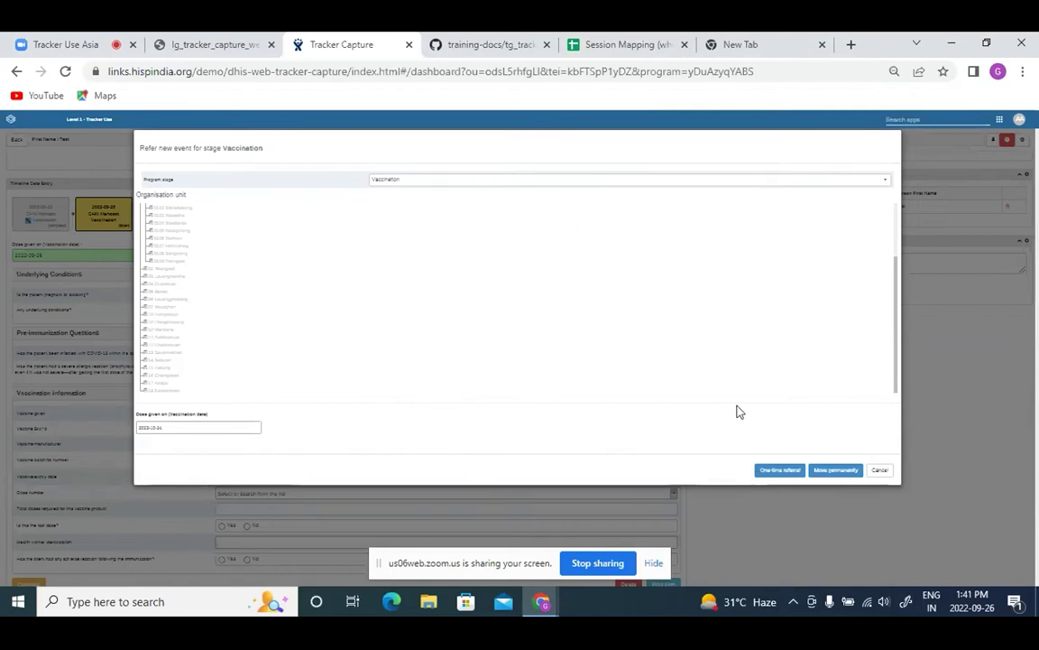
left_click(781, 470)
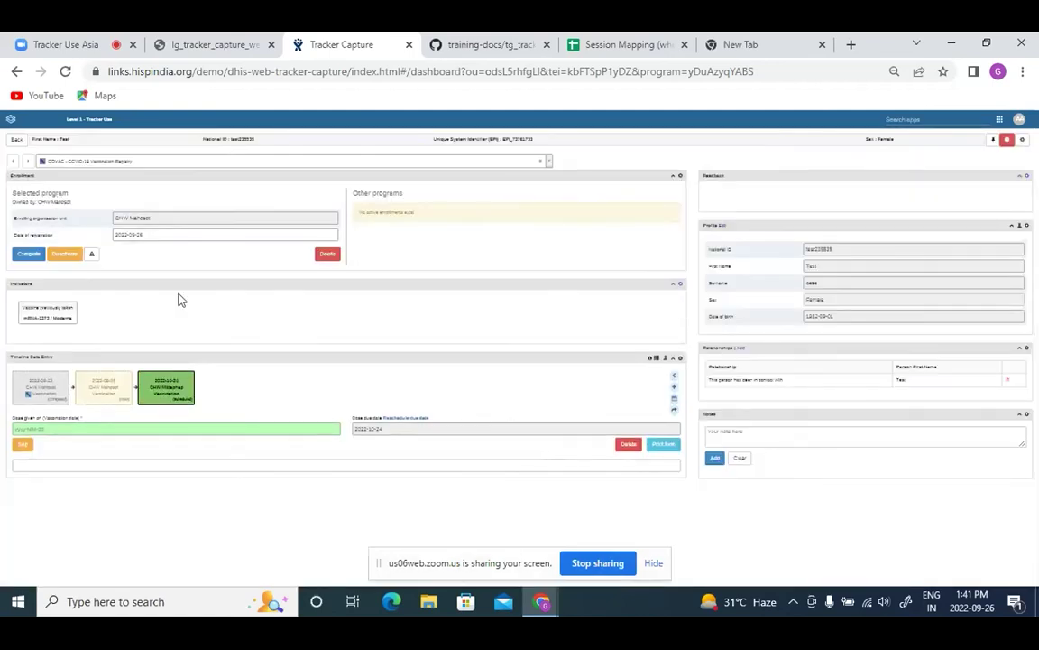
Restore the page zoom and search from CHW Mittaphap for persons with first name 'test'
key("ctrl+plus")
key("ctrl+plus")
key("ctrl+plus")
key("ctrl+plus")
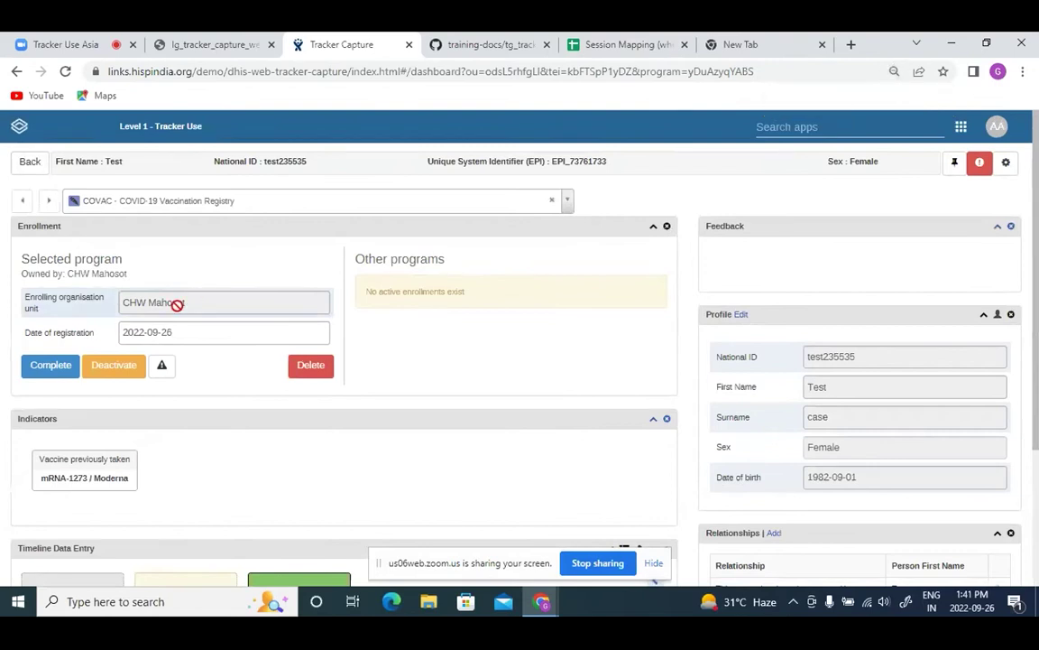
left_click(25, 163)
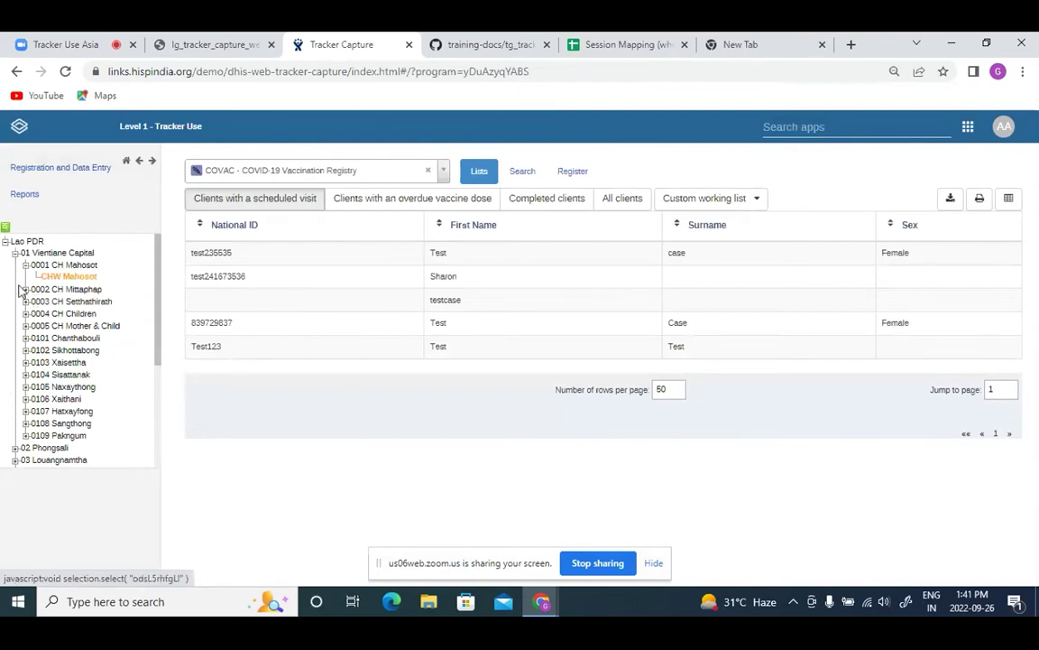
left_click(26, 289)
left_click(71, 301)
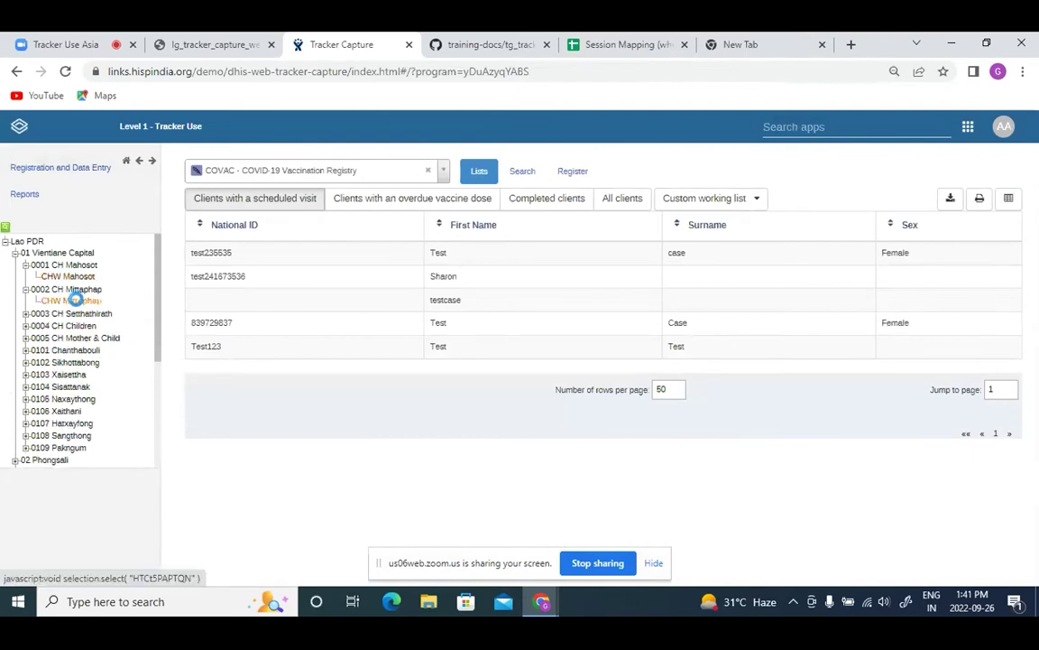
left_click(523, 172)
left_click(370, 402)
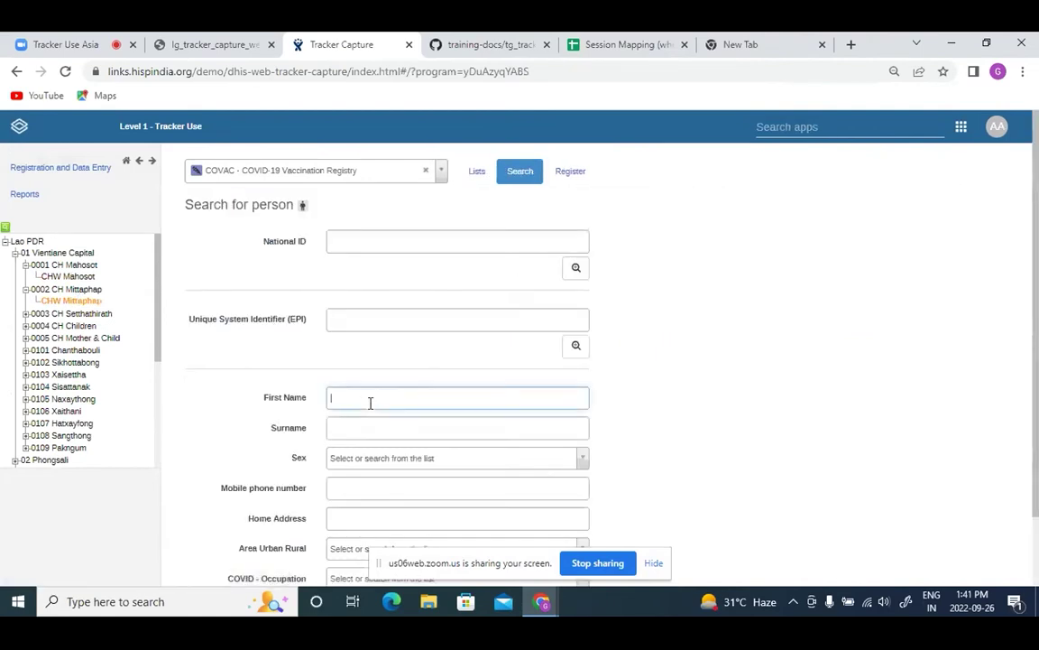
type("test")
key("Return")
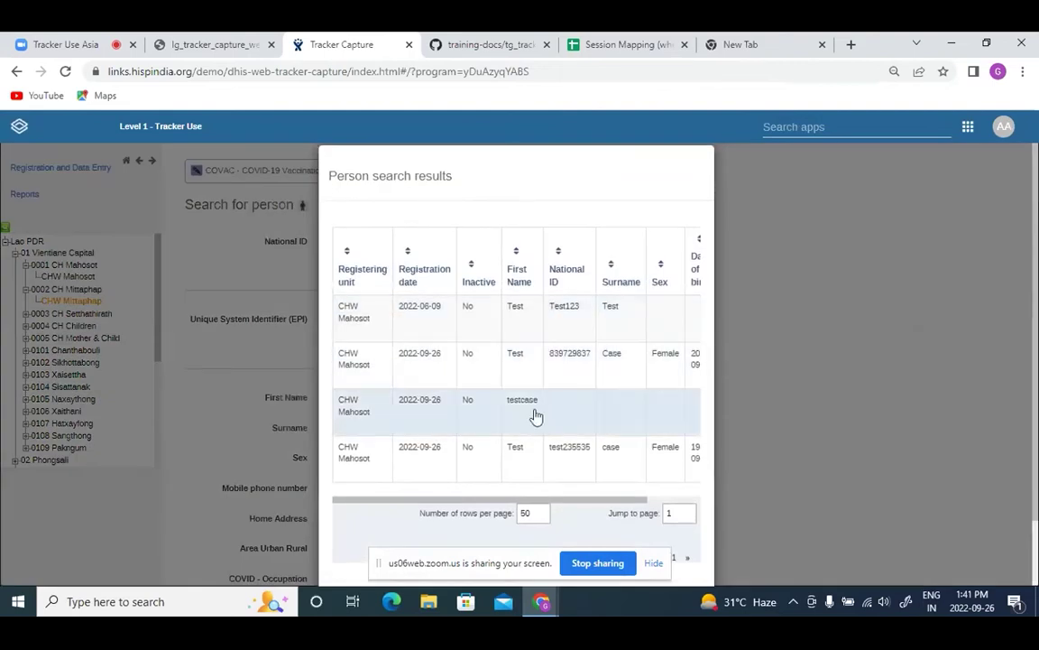
Open the matching person's dashboard and view the completed 2022-09-23 and scheduled 2022-10-24 CHW Mittaphap events
left_click(526, 462)
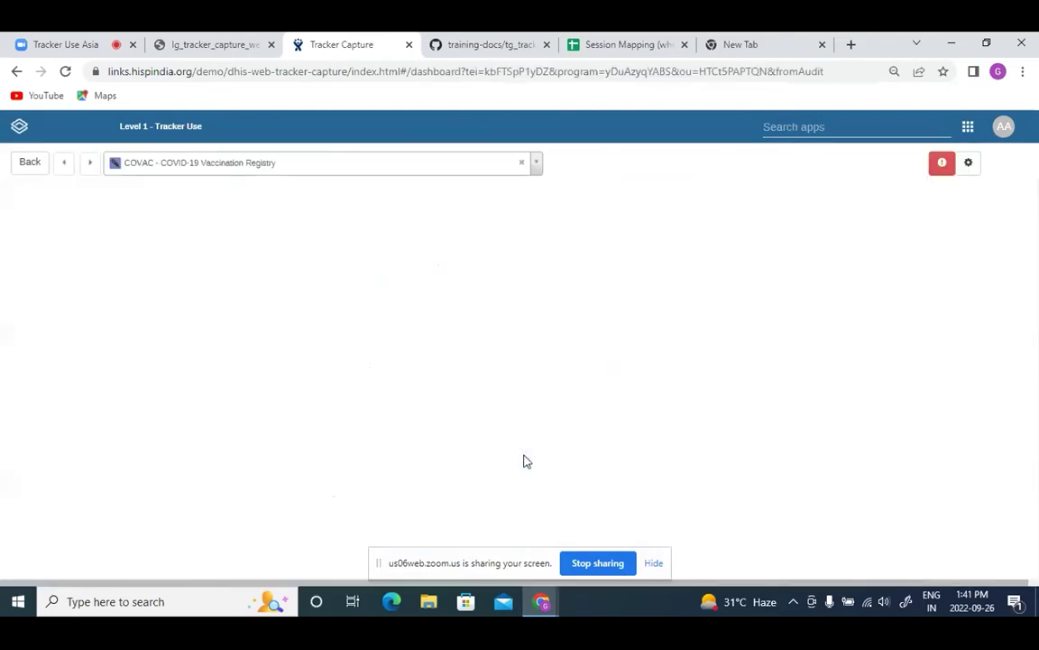
scroll(1038, 233, "down", 3)
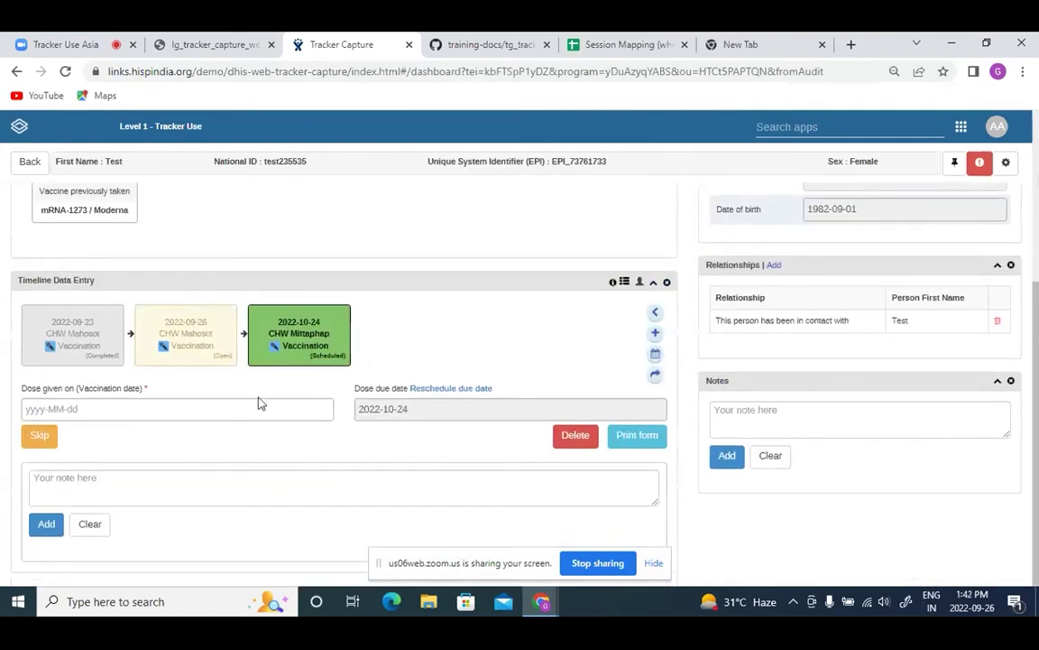
mouse_move(271, 353)
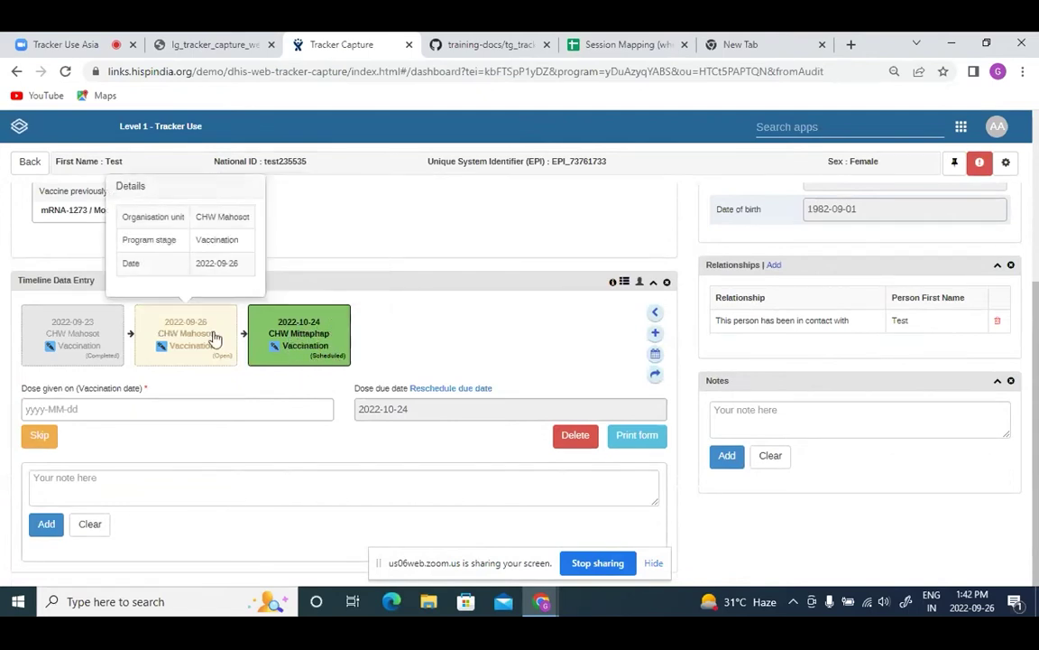
left_click(90, 335)
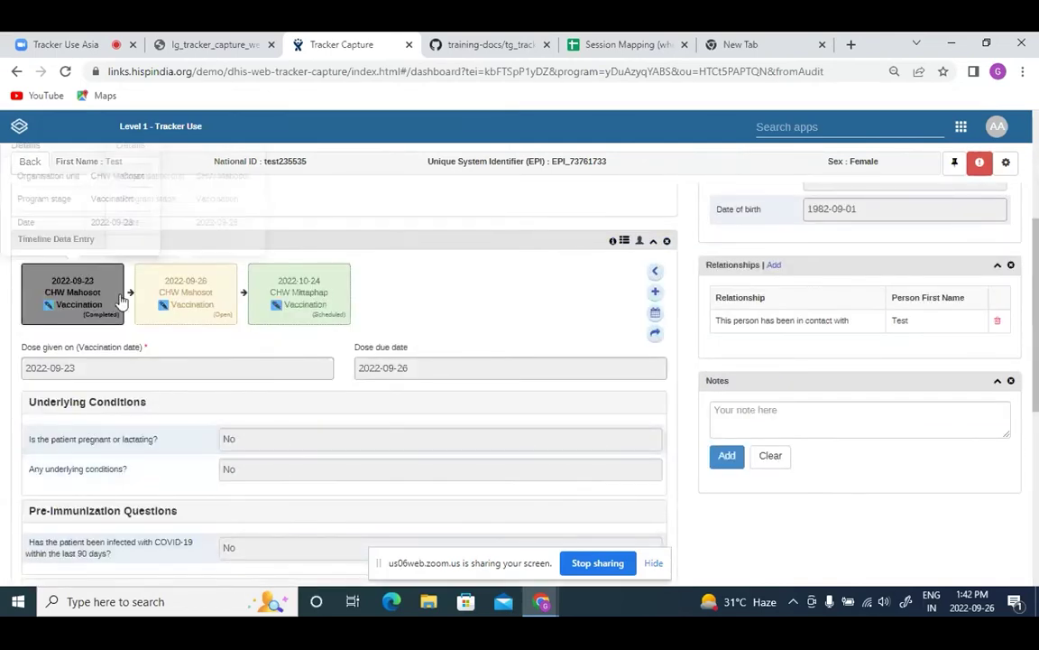
left_click(323, 299)
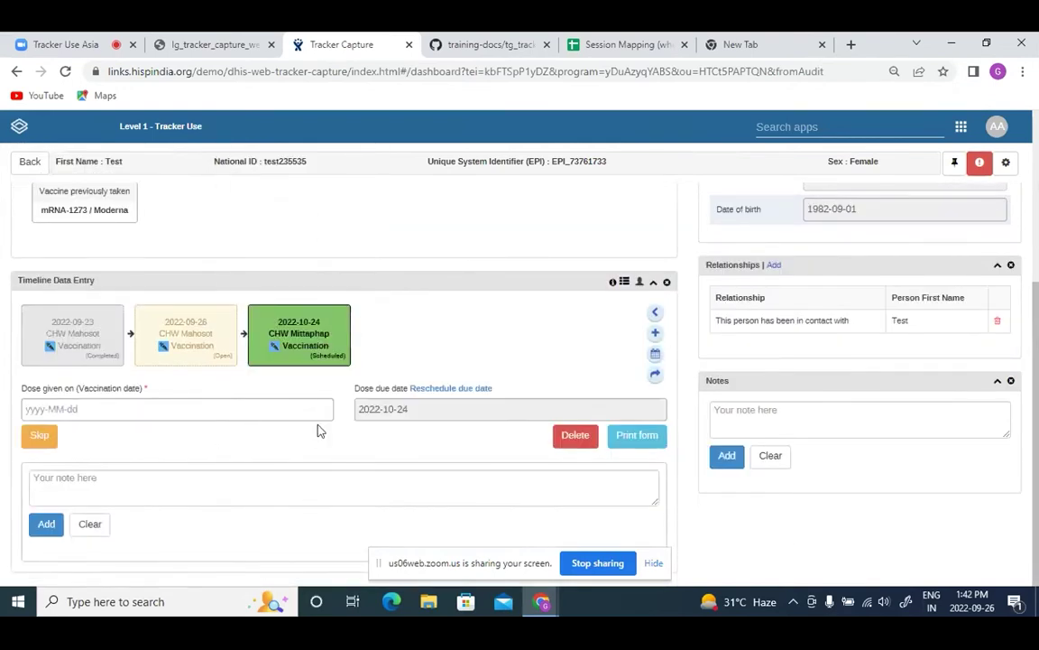
left_click_drag(317, 430, 341, 356)
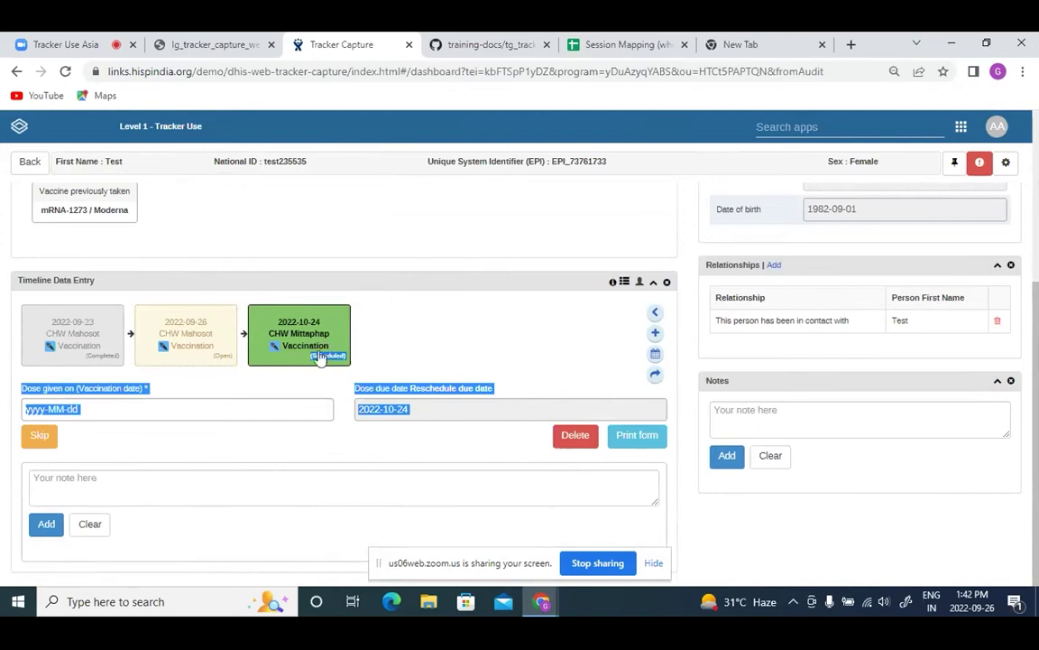
left_click(1012, 483)
left_click_drag(1038, 478, 1037, 512)
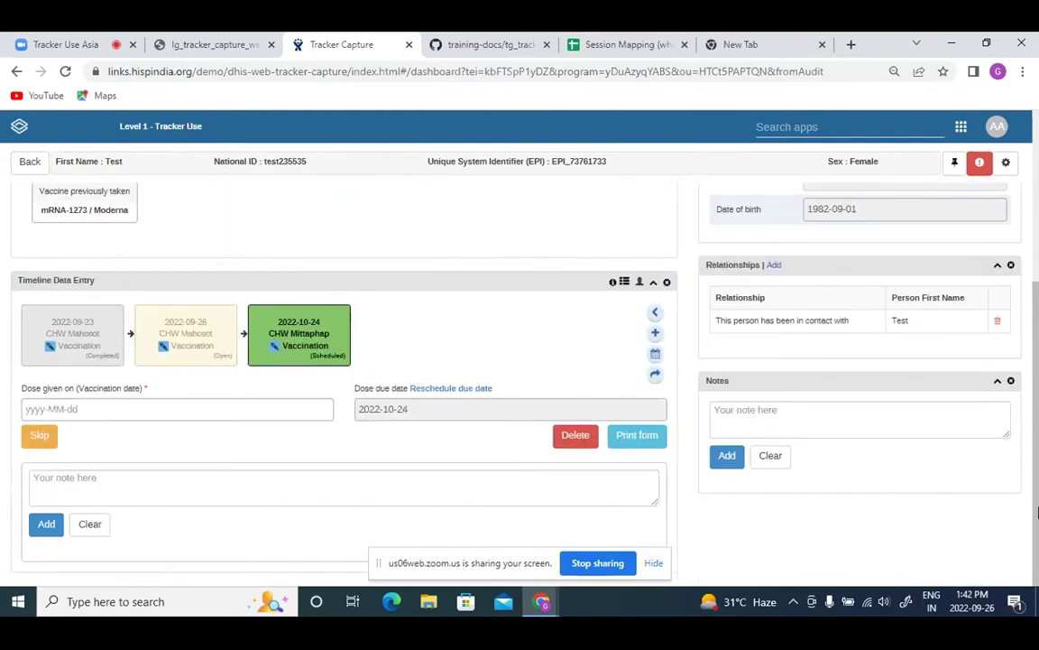
mouse_move(342, 370)
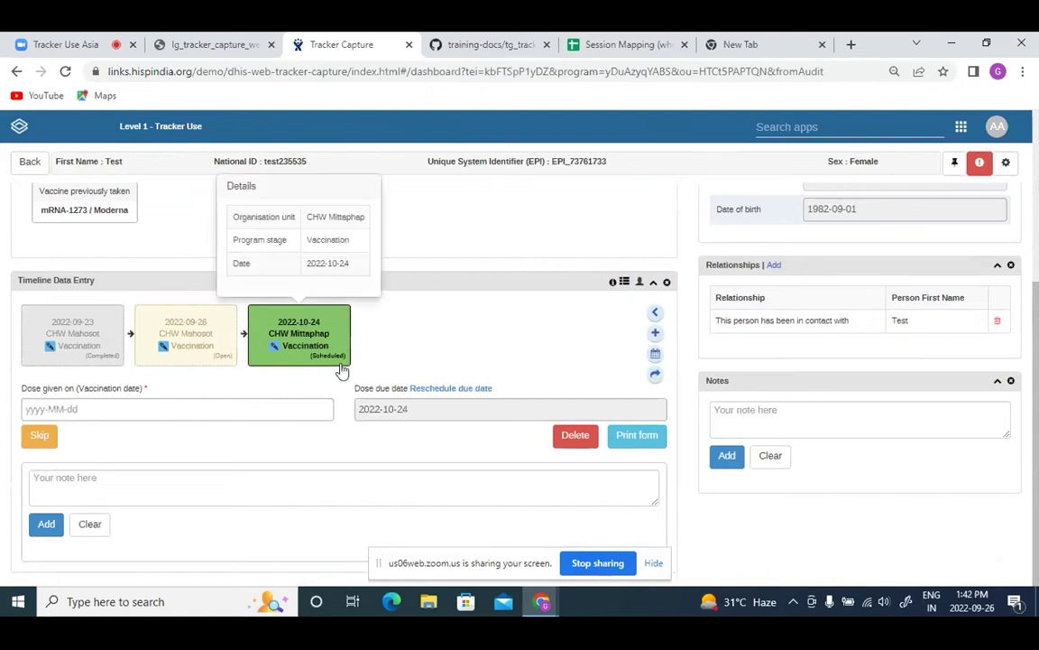
Go back to the client list, select CHW Mahosot under 0001 CH Mahosot, and open the first client's dashboard
left_click(29, 164)
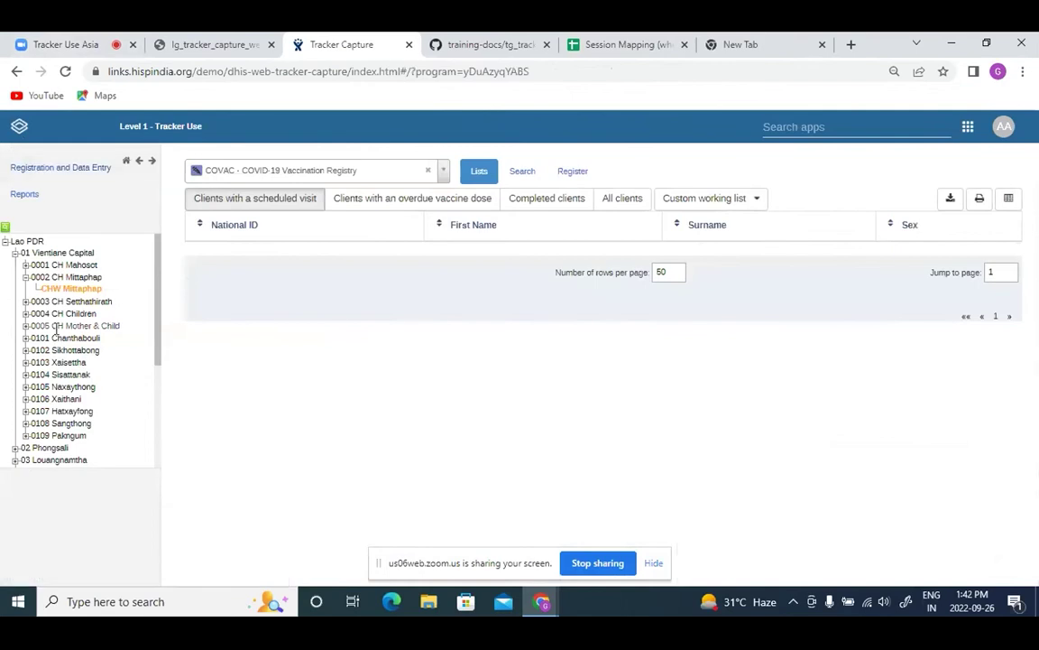
left_click(25, 265)
left_click(68, 276)
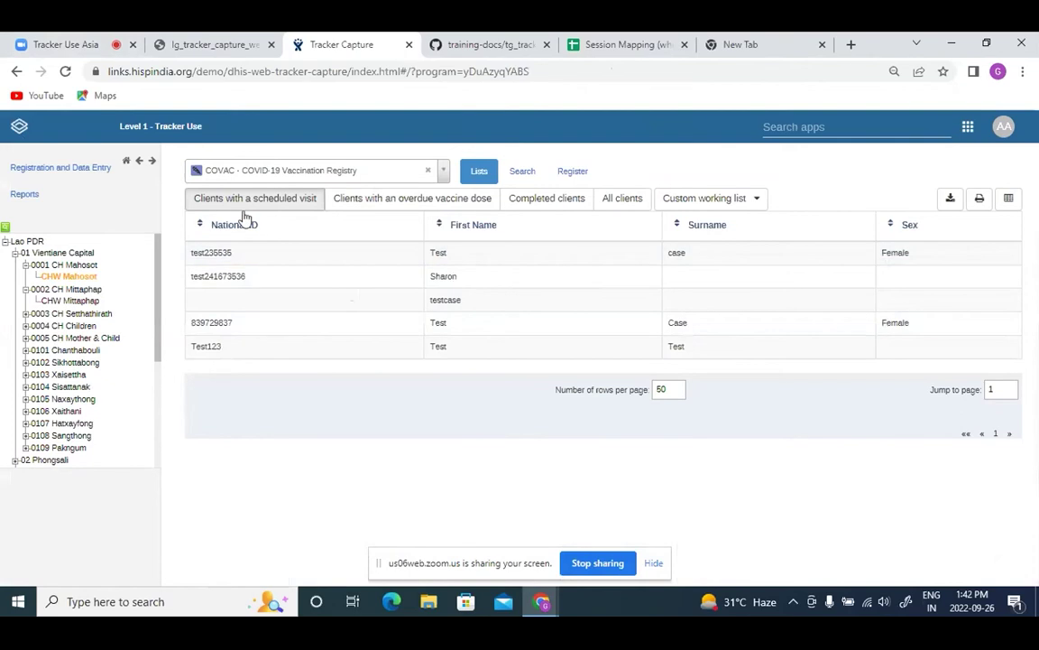
left_click(455, 257)
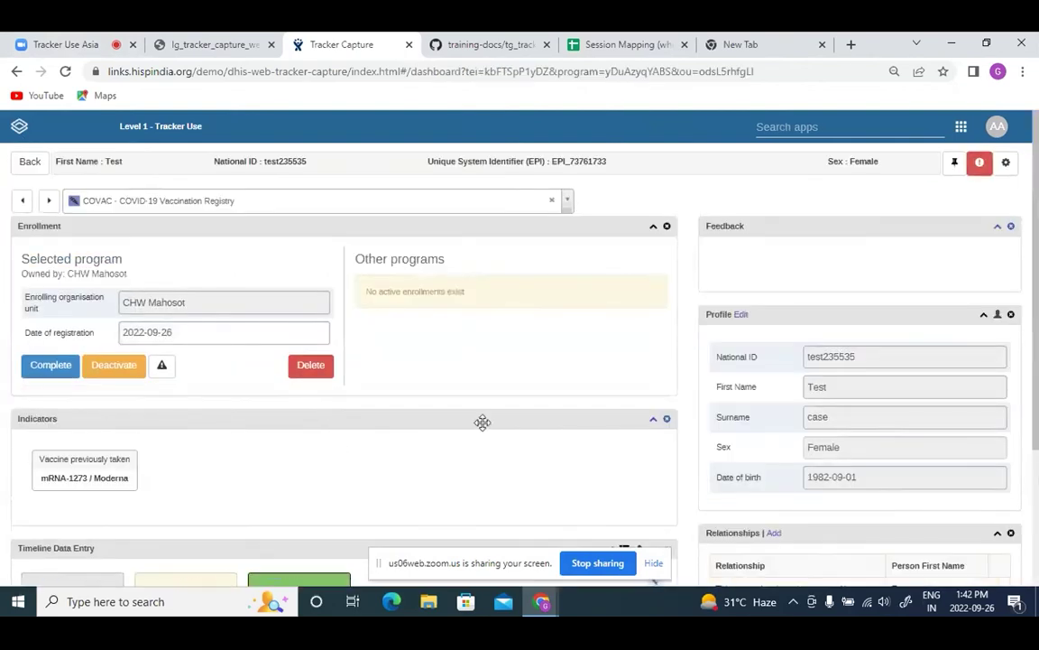
Open and review the completed 2022-09-23 event's form on the timeline
scroll(1037, 280, "down", 2)
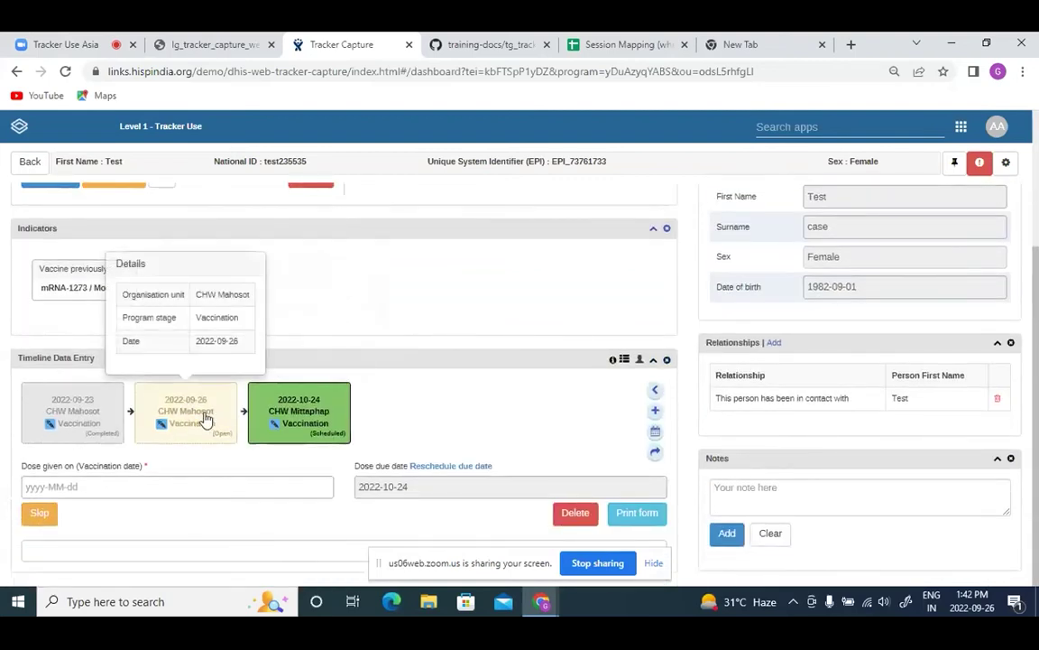
left_click(63, 417)
scroll(573, 403, "down", 2)
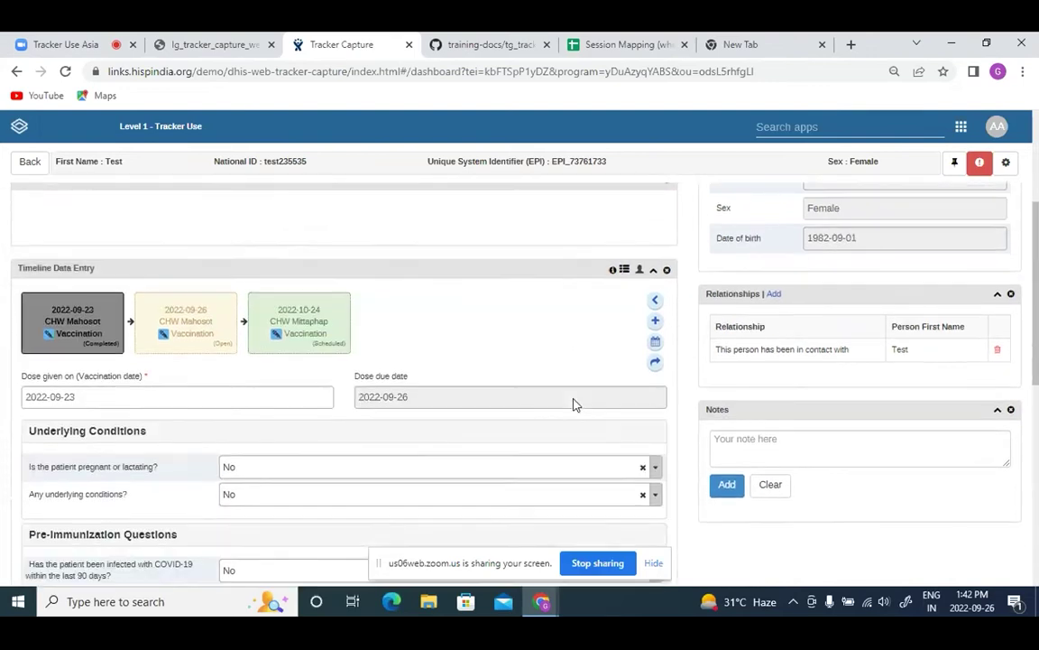
scroll(573, 404, "down", 4)
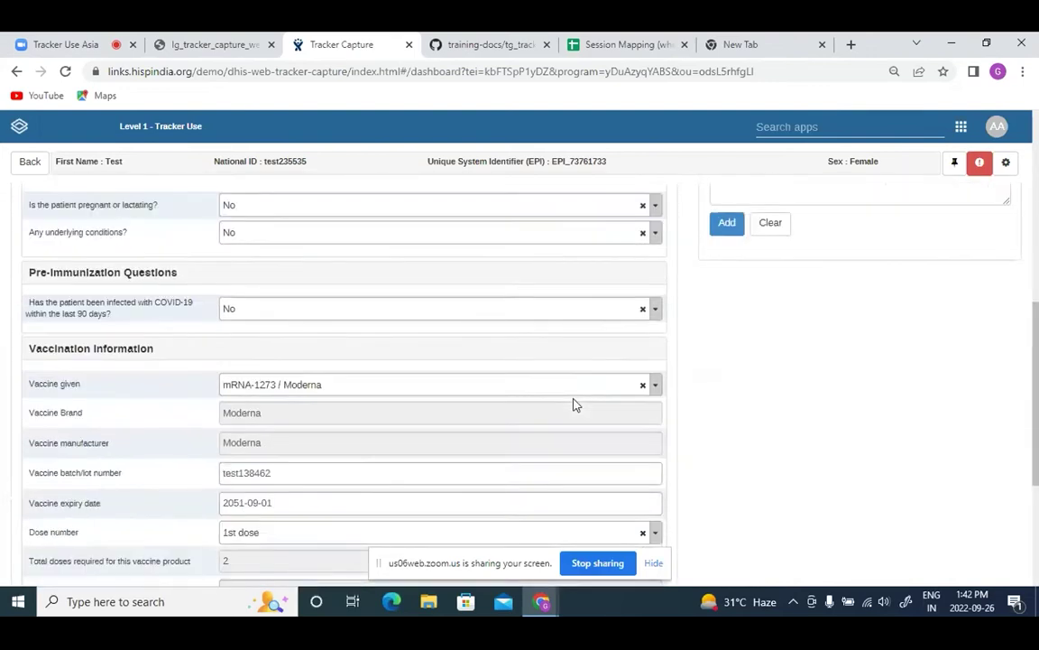
scroll(574, 398, "down", 1)
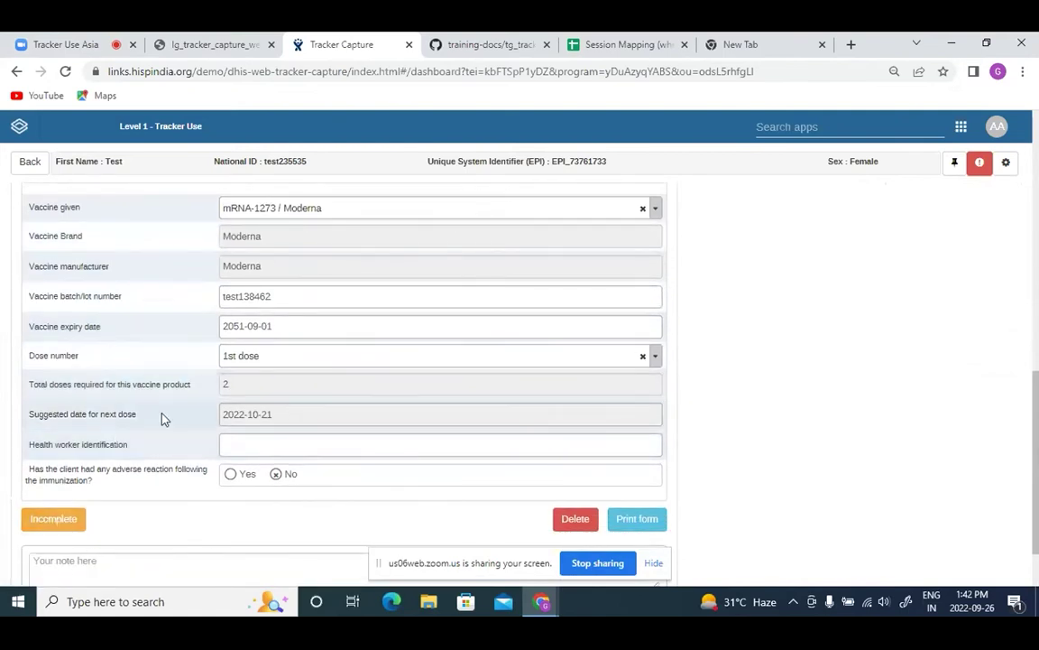
scroll(934, 368, "up", 2)
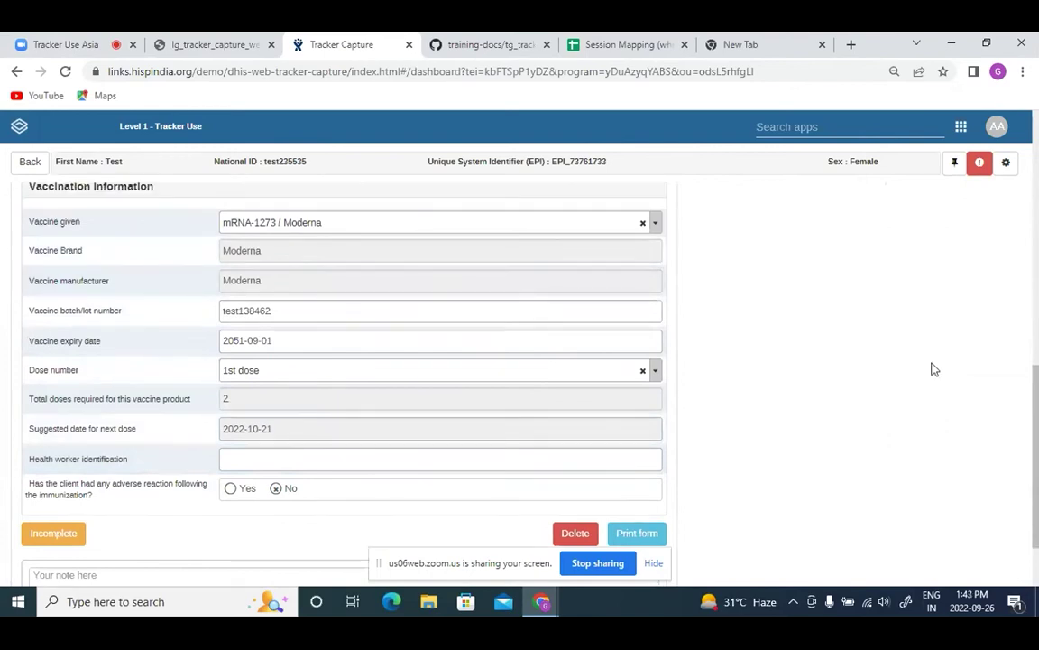
scroll(934, 368, "up", 5)
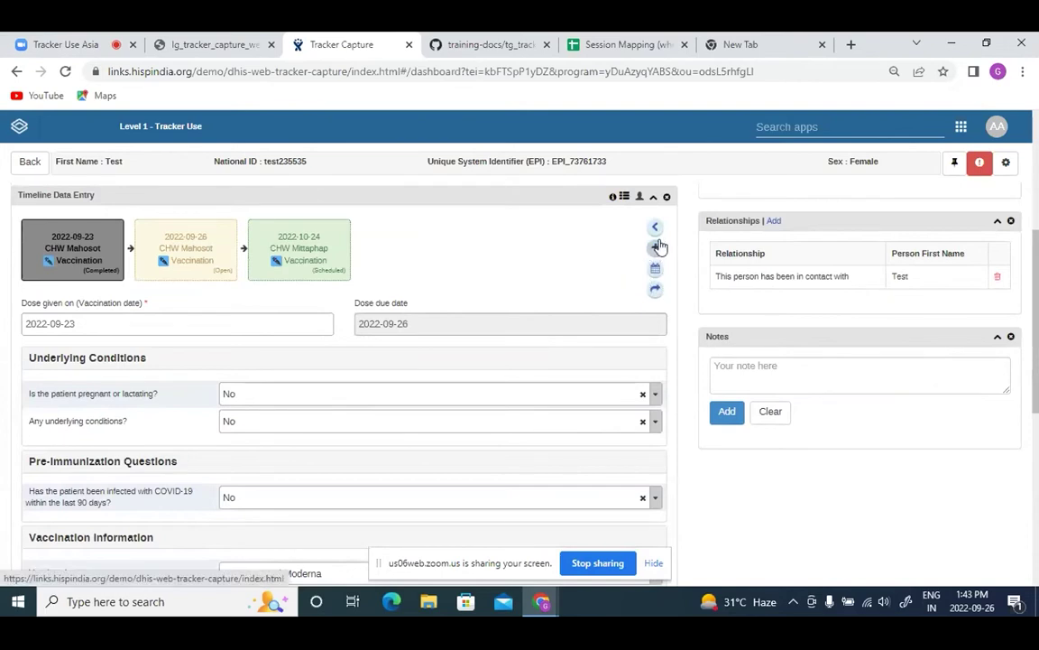
Try adding a new timeline event, dismiss the notice, and switch to the training guide PDF
left_click(655, 232)
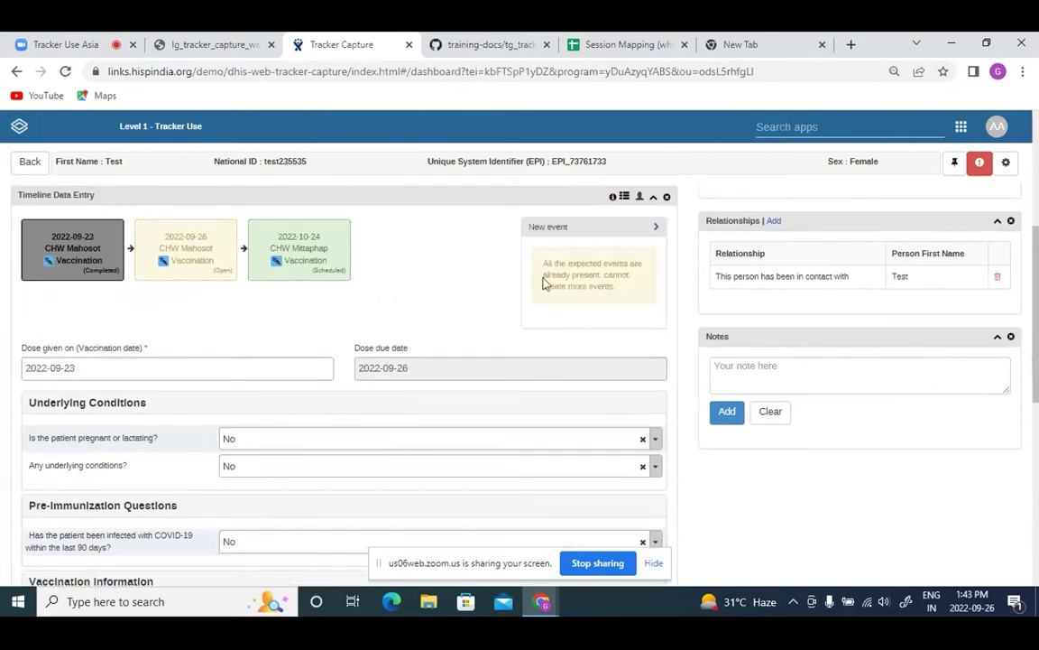
left_click(656, 230)
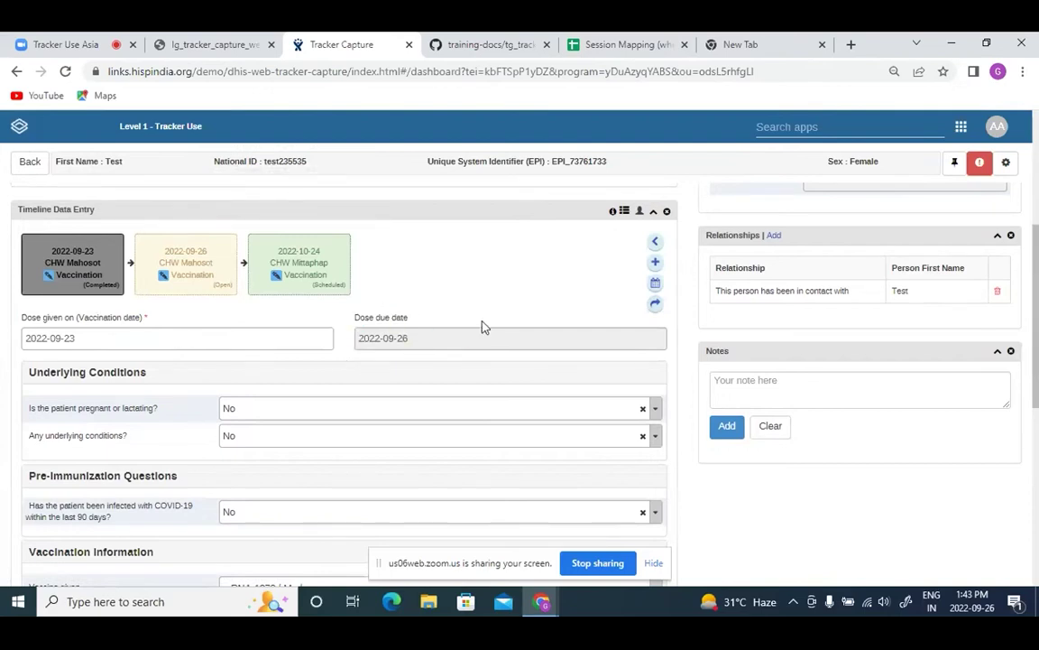
left_click_drag(1037, 341, 1038, 303)
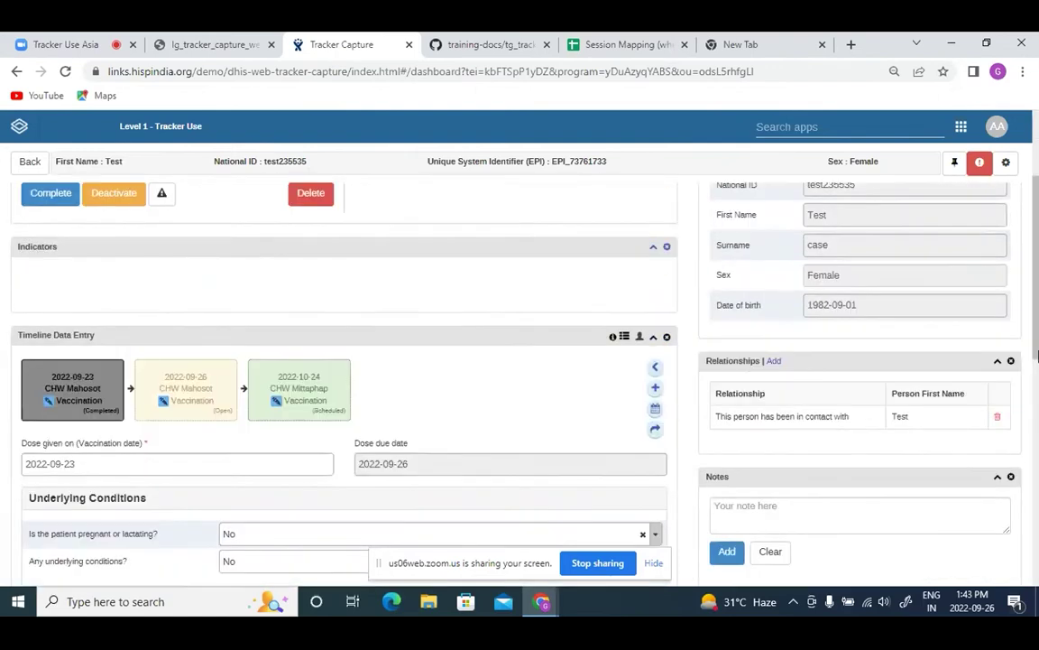
left_click_drag(1037, 357, 1038, 381)
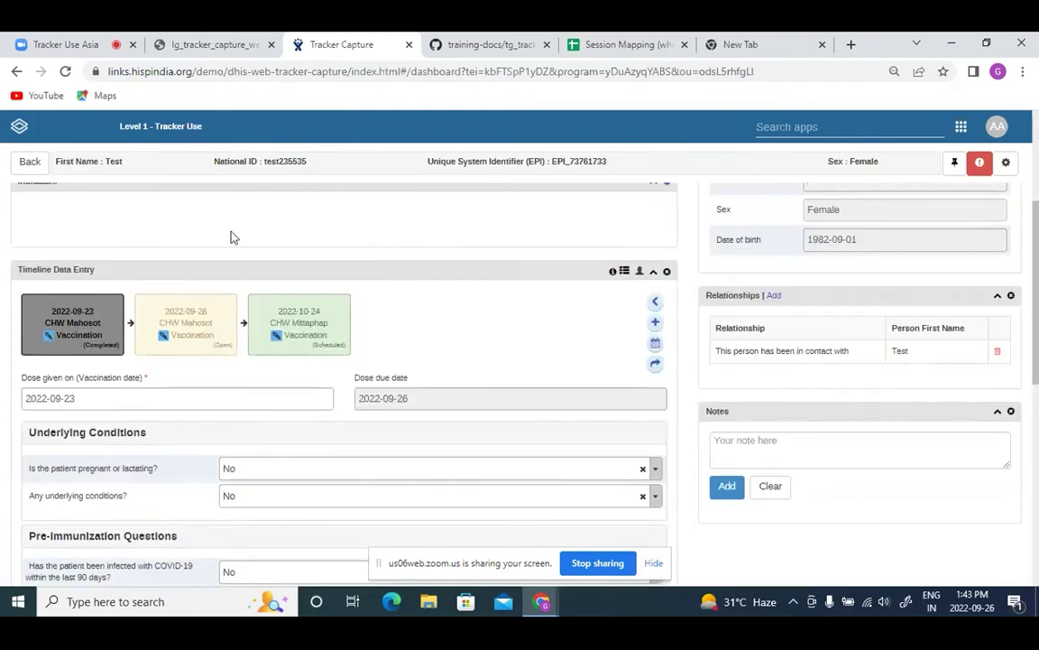
left_click(197, 44)
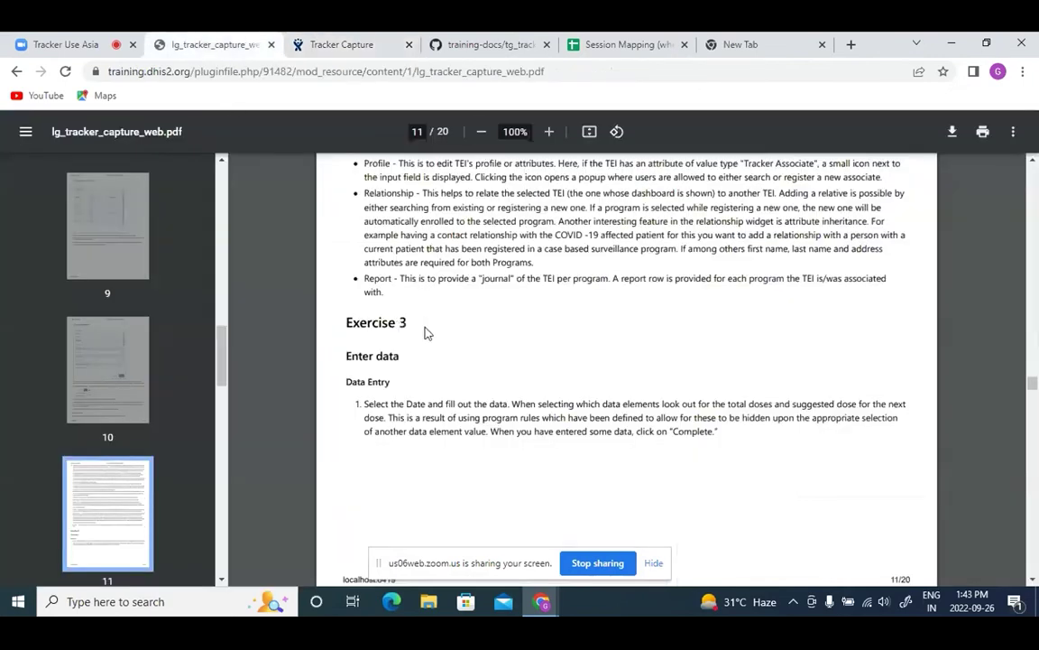
Scroll the training guide from page 11 (Exercise 3) to page 18 (Exercise 4), then stop screen sharing
scroll(427, 333, "down", 3)
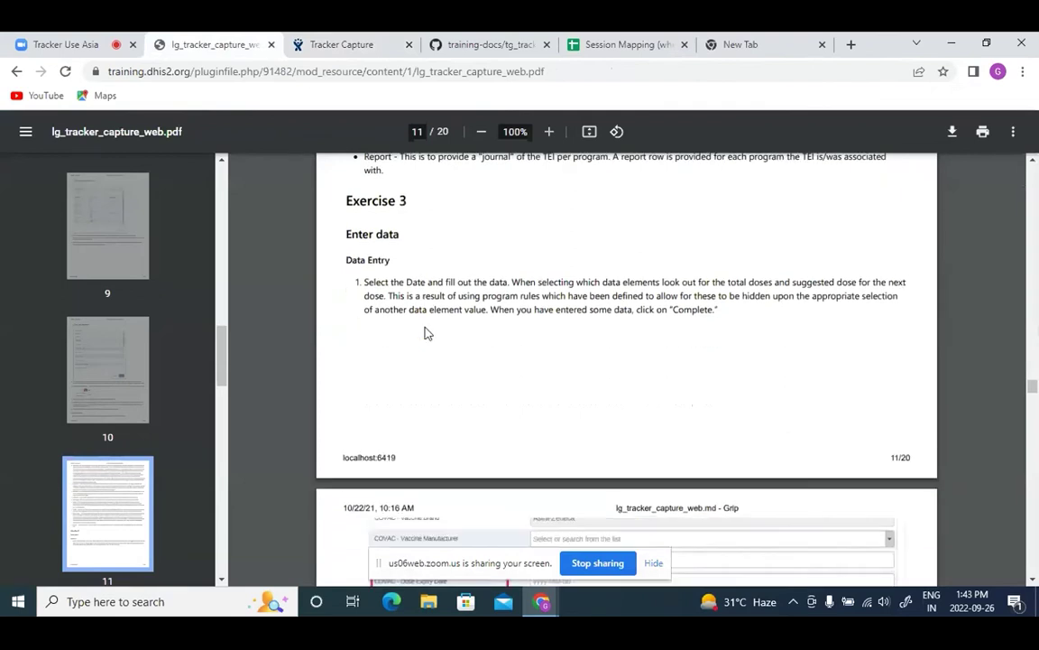
scroll(428, 333, "down", 2)
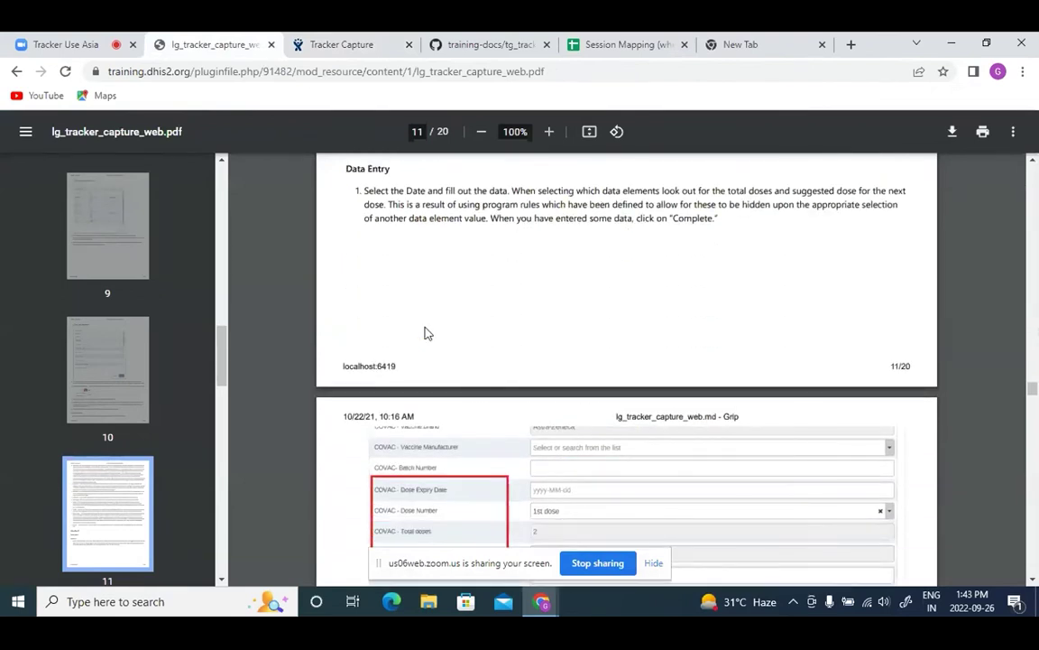
scroll(427, 333, "down", 4)
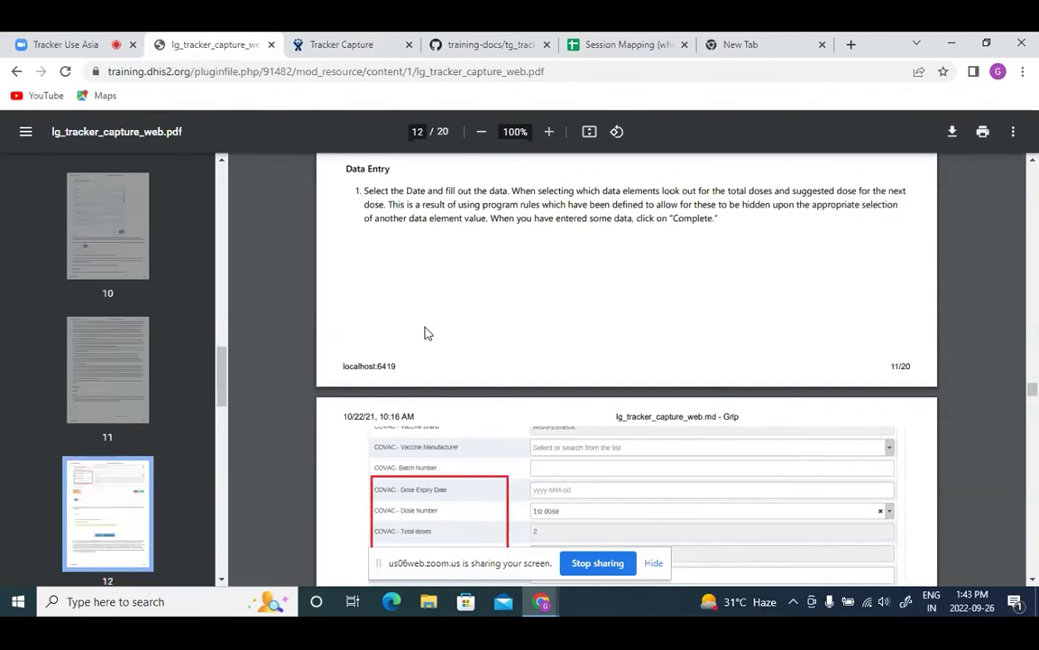
scroll(428, 333, "down", 6)
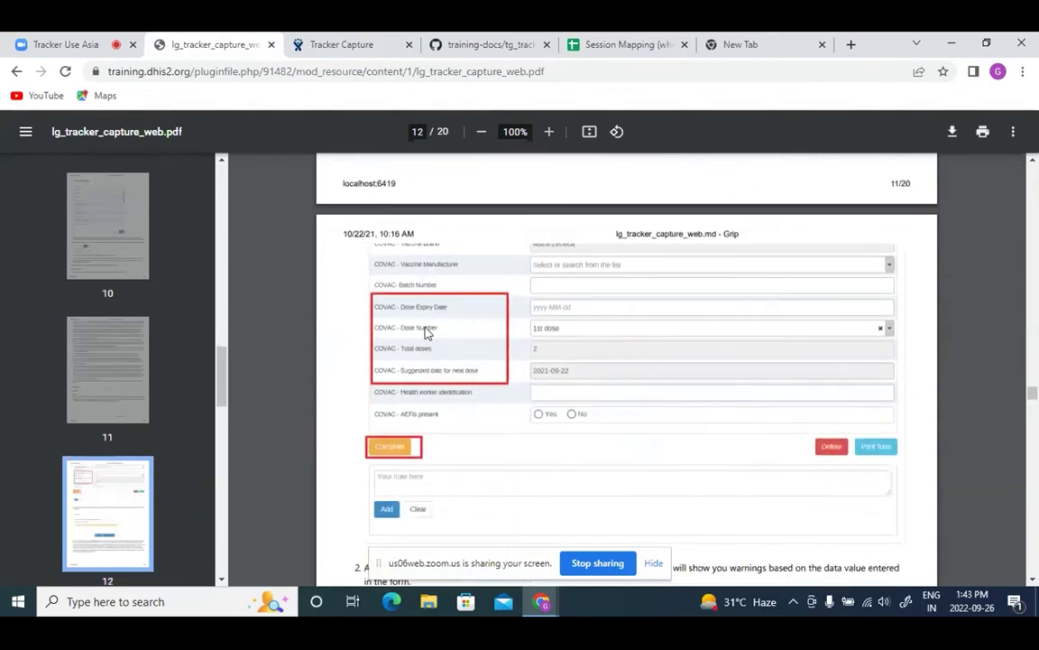
scroll(427, 333, "down", 7)
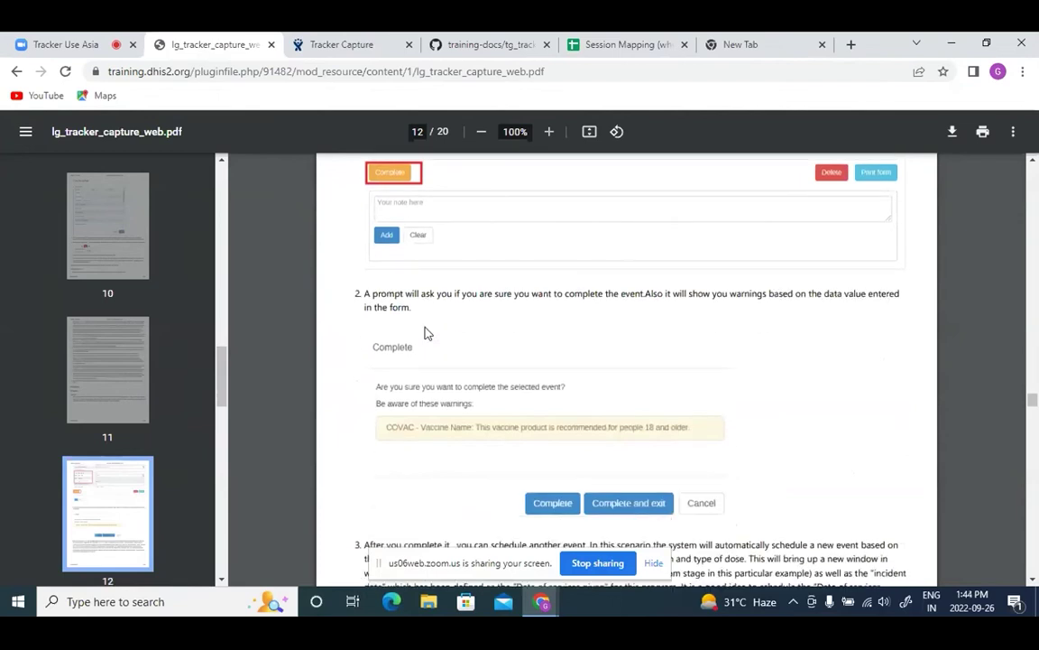
scroll(428, 333, "down", 5)
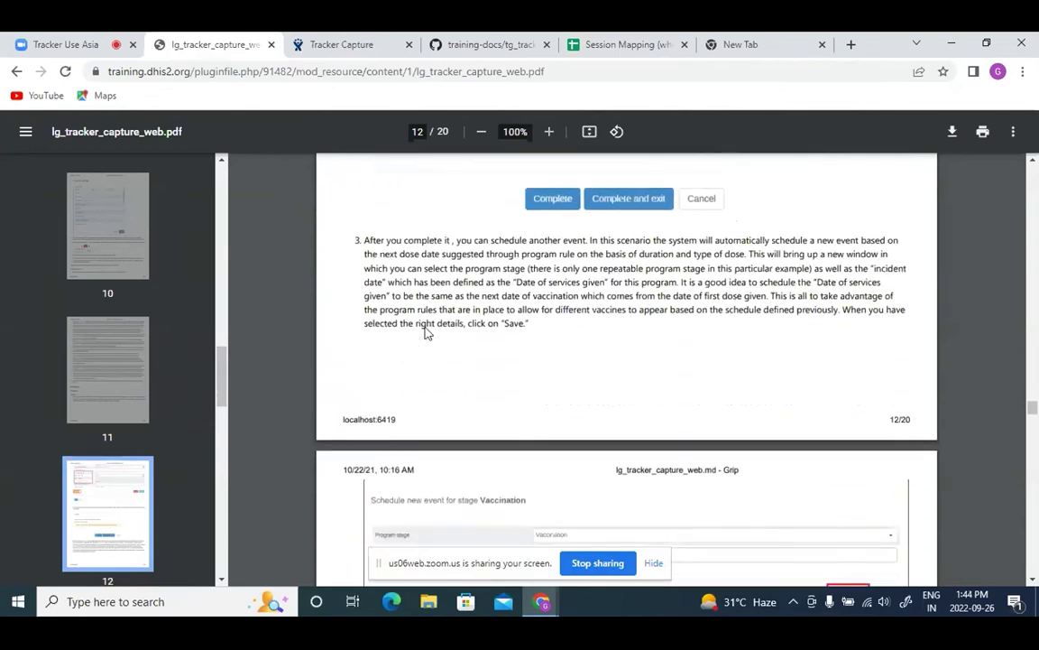
scroll(428, 333, "down", 4)
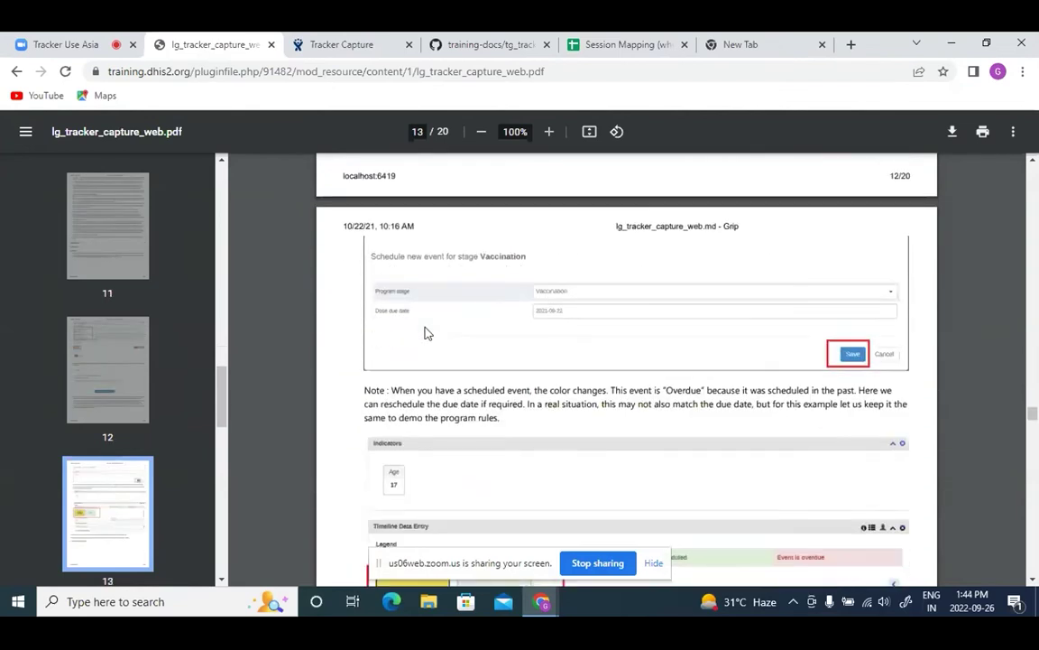
scroll(428, 333, "down", 9)
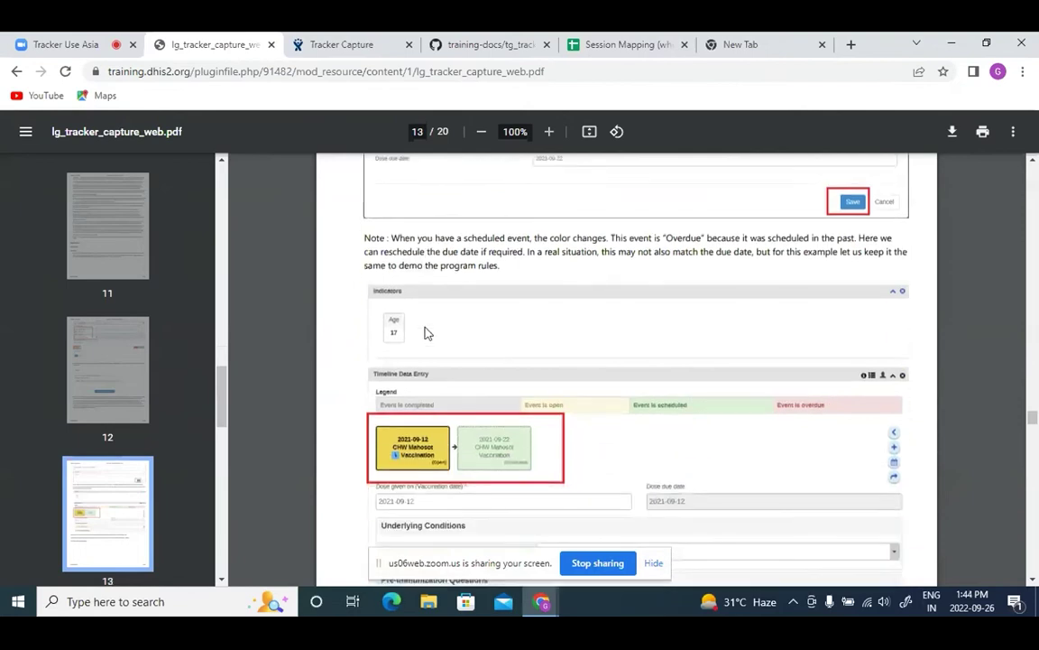
scroll(428, 333, "down", 7)
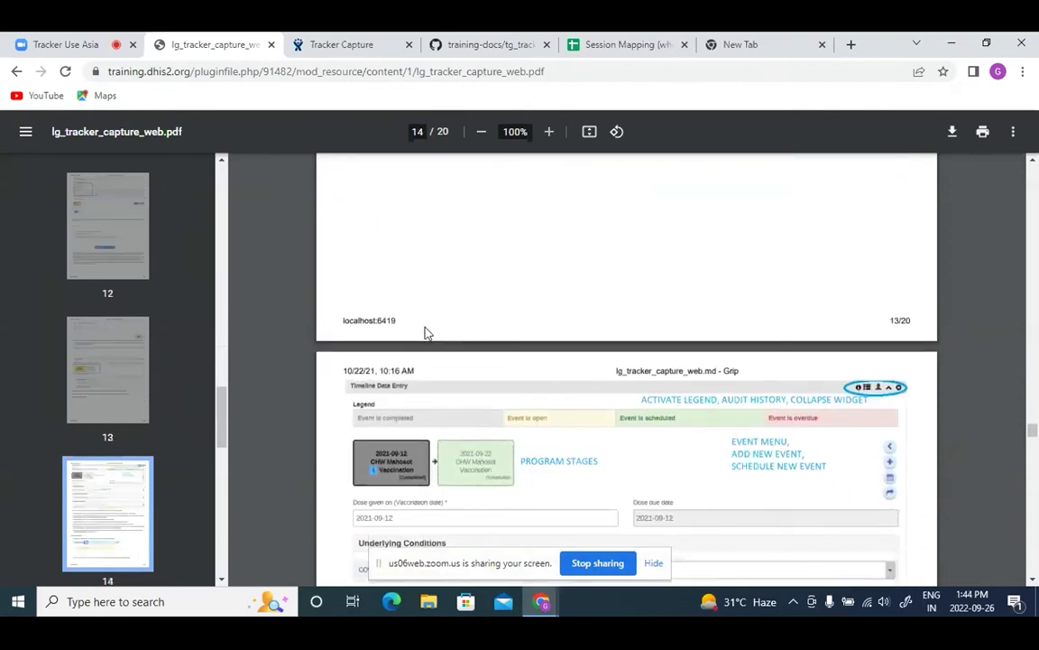
scroll(428, 333, "down", 5)
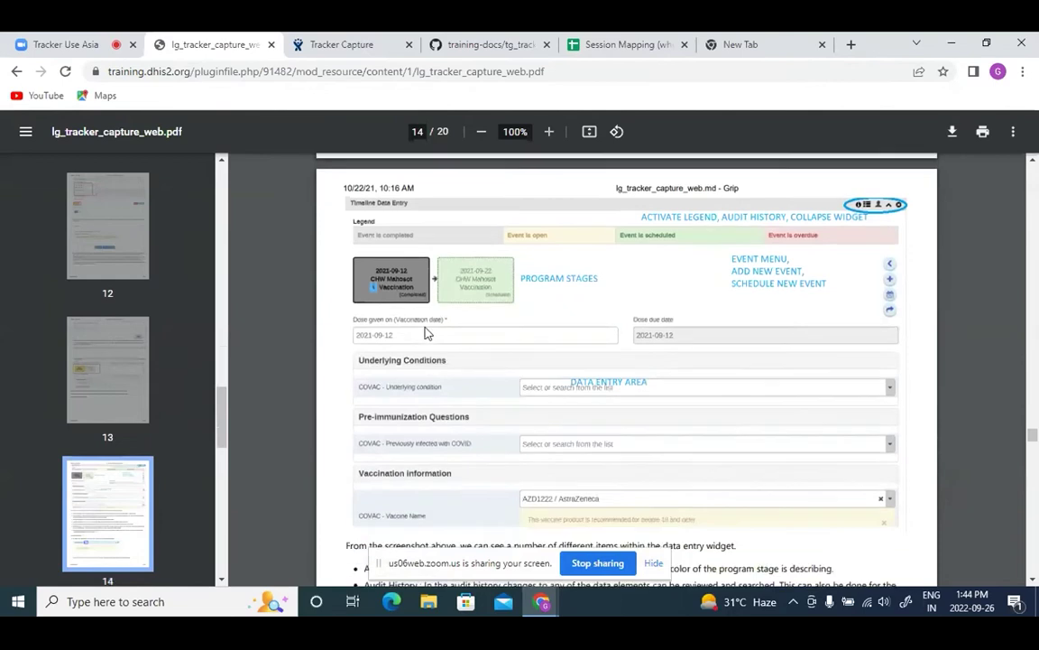
scroll(428, 333, "down", 5)
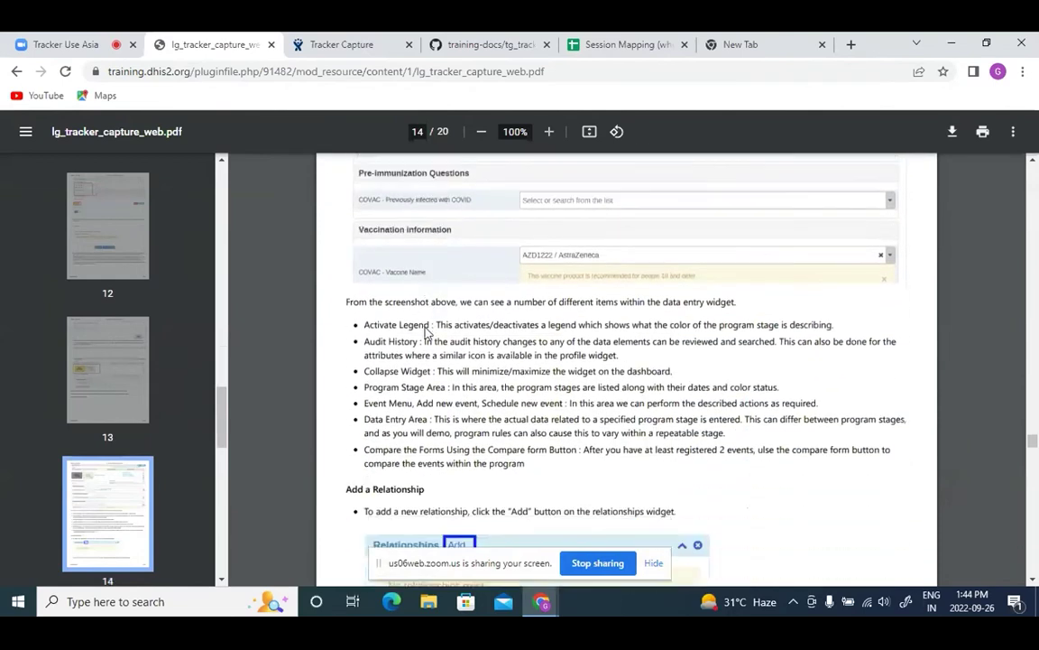
scroll(428, 333, "down", 4)
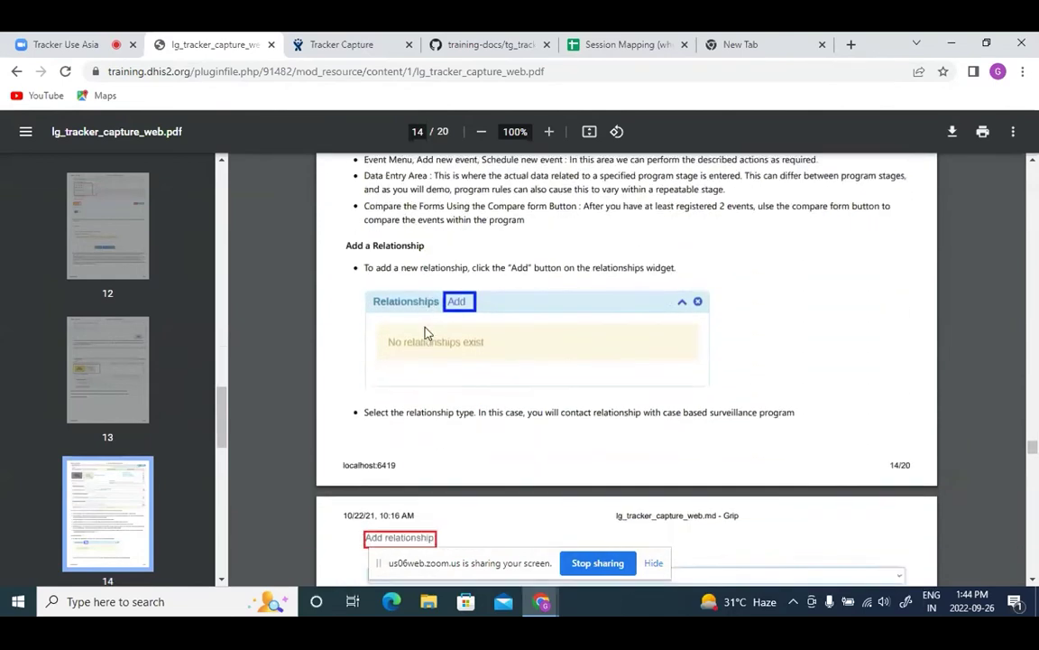
scroll(428, 333, "down", 14)
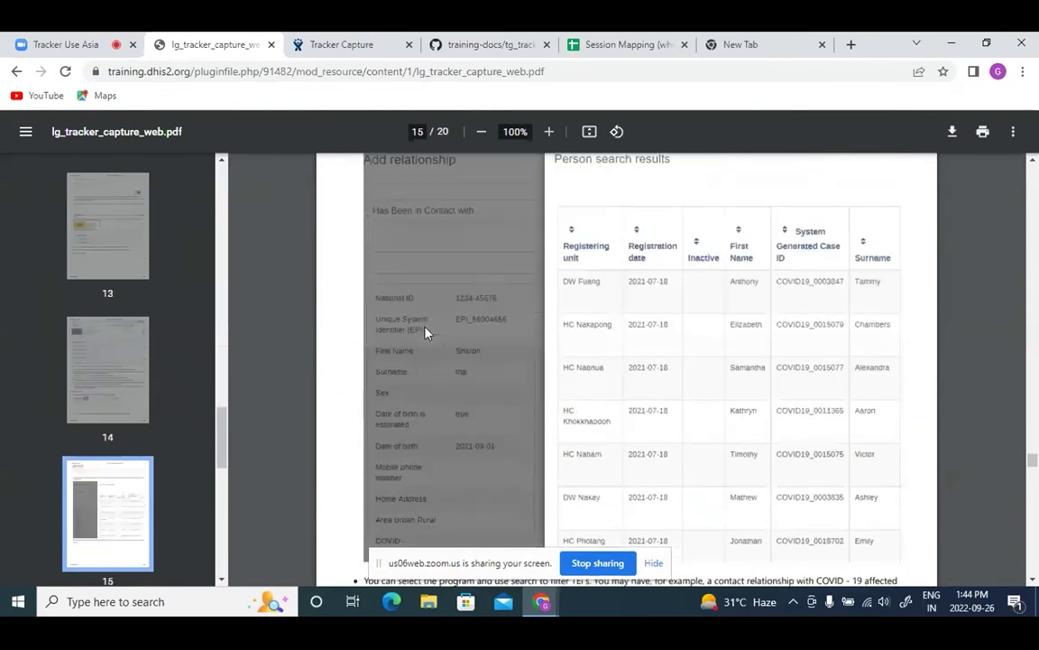
scroll(428, 333, "down", 17)
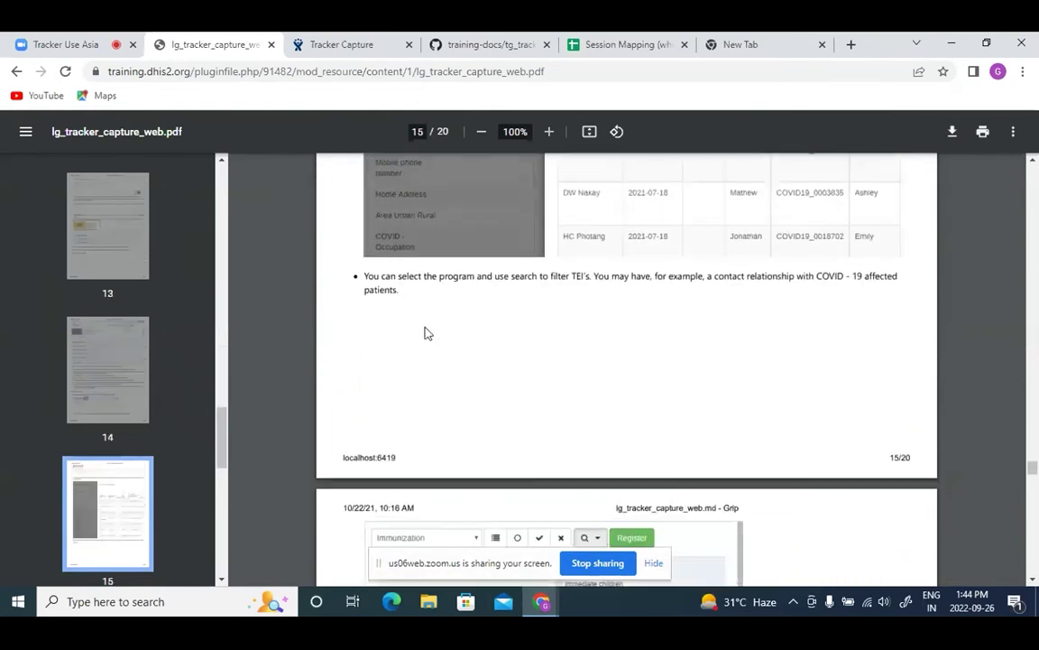
scroll(427, 333, "down", 9)
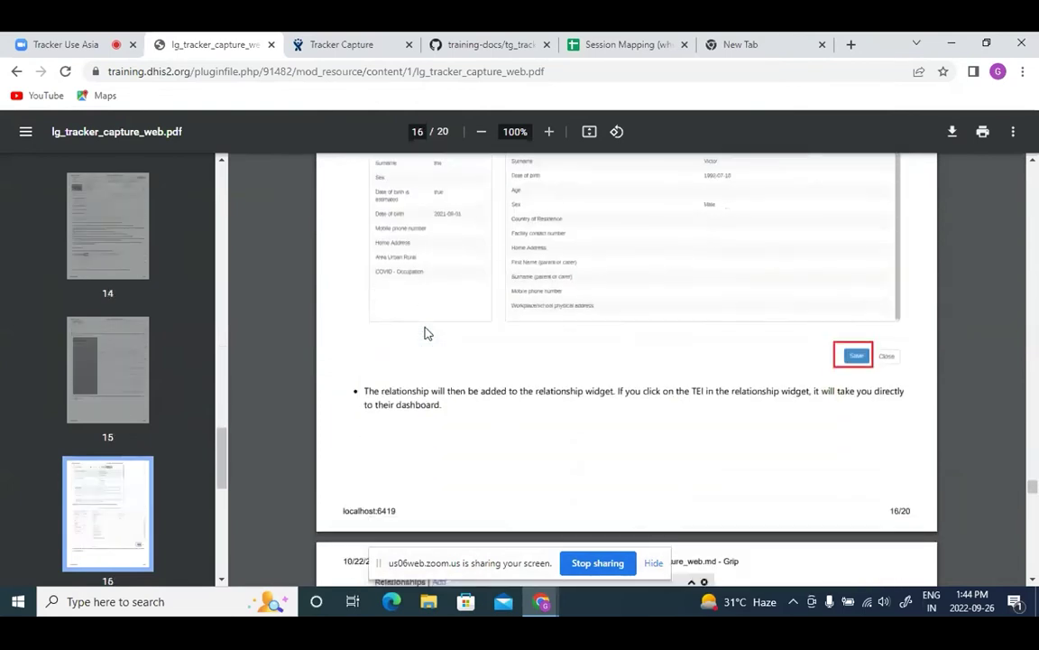
scroll(428, 333, "down", 10)
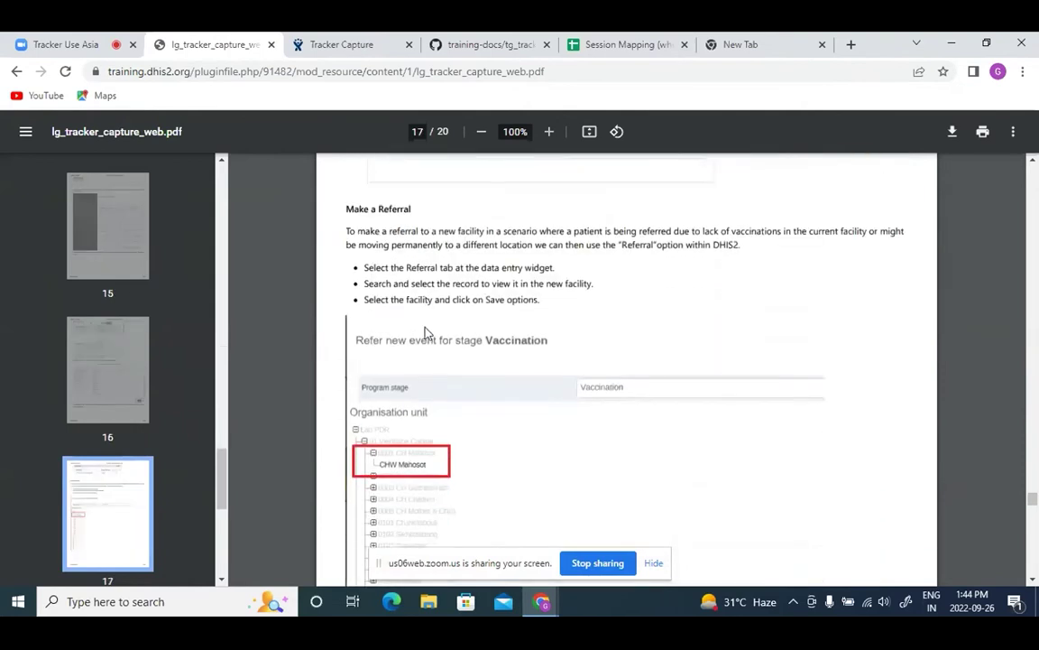
scroll(428, 333, "down", 4)
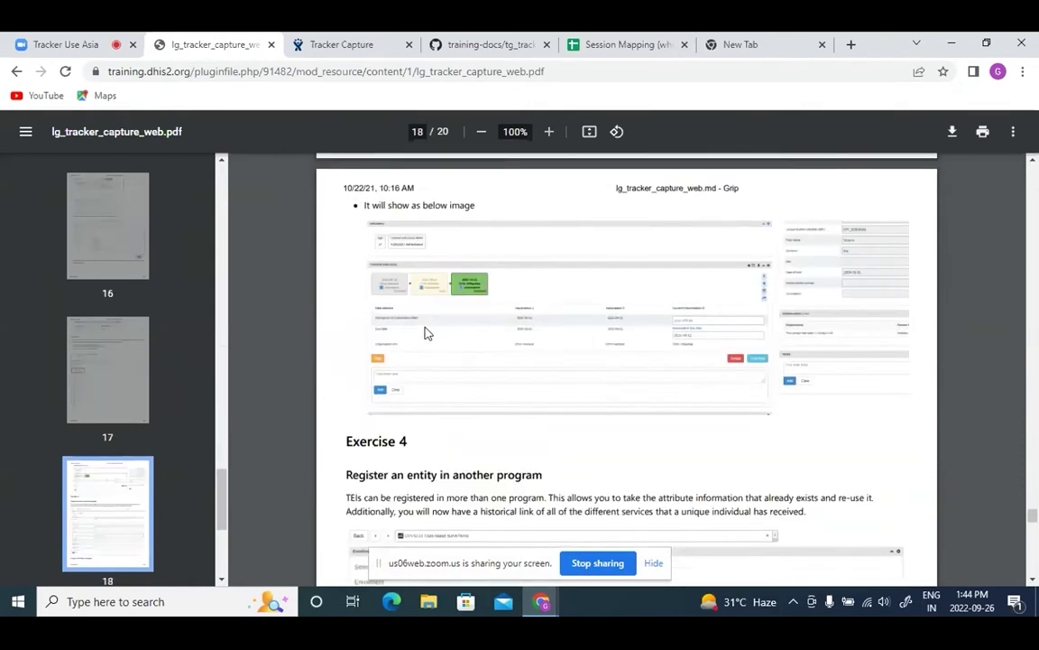
scroll(427, 333, "up", 2)
scroll(427, 333, "up", 1)
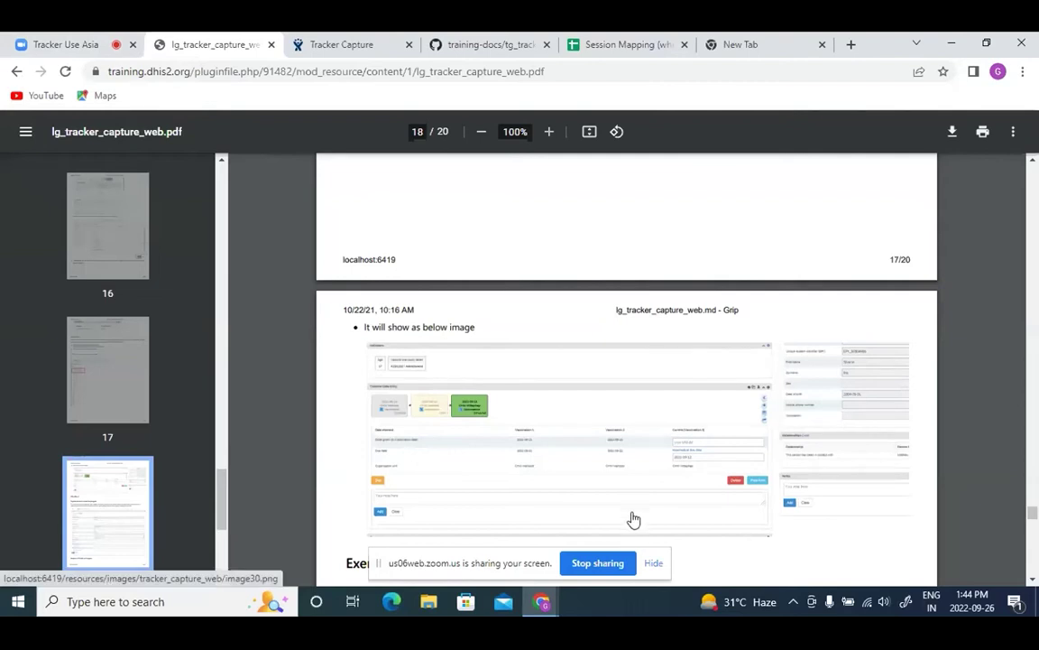
left_click(582, 562)
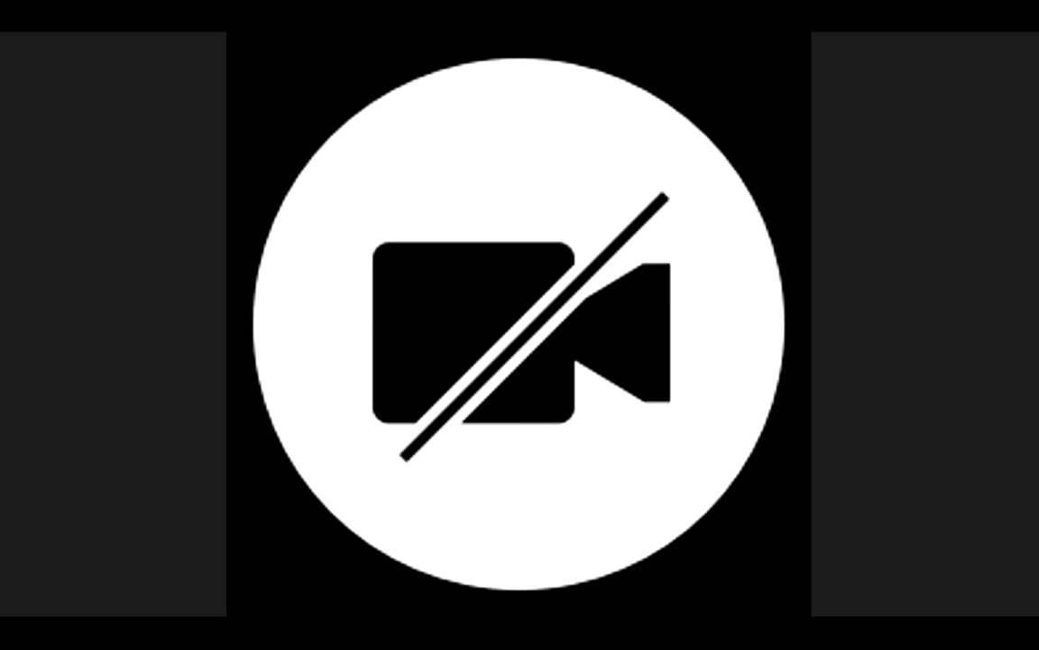
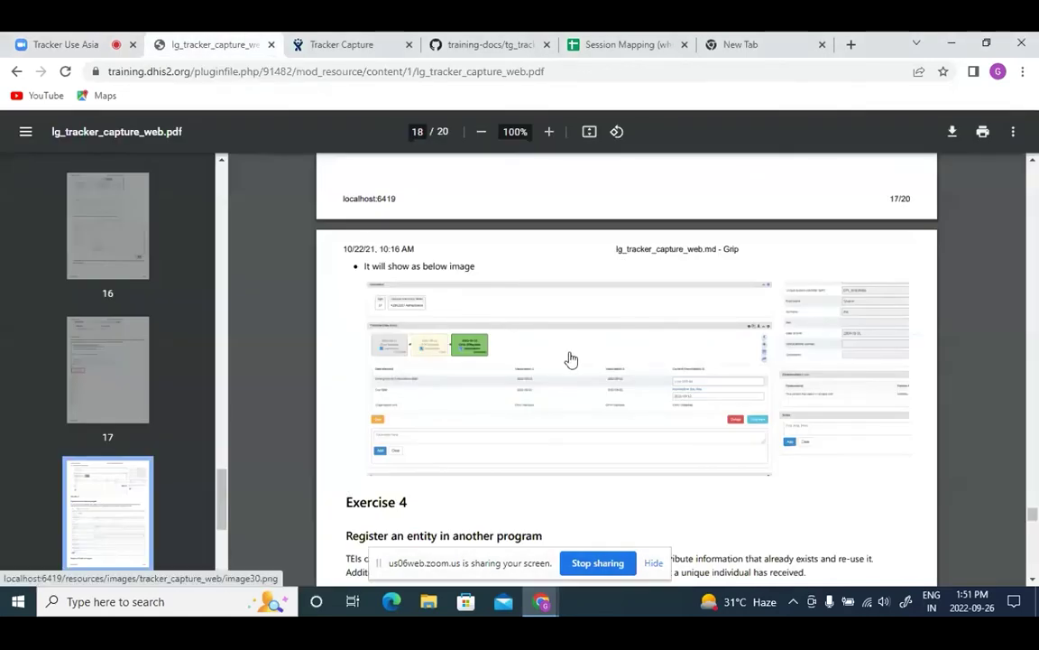
Return to the Tracker Capture dashboard showing the person's three COVID-19 vaccination events
left_click(339, 42)
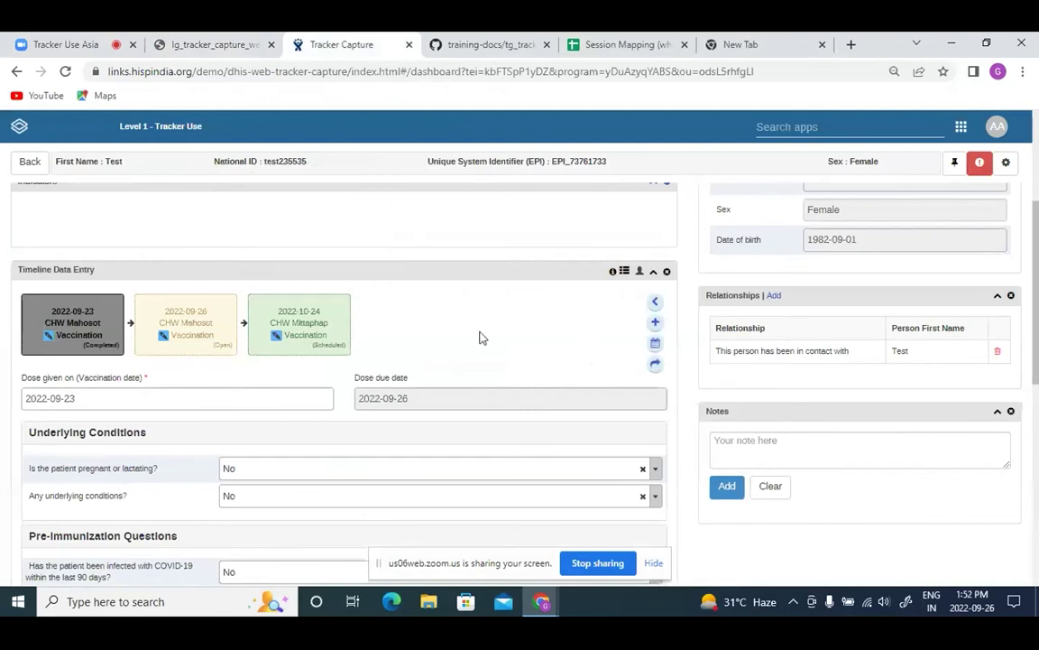
Check the program list, keeping COVID-19 Vaccination Registry selected
left_click_drag(1038, 332, 1037, 227)
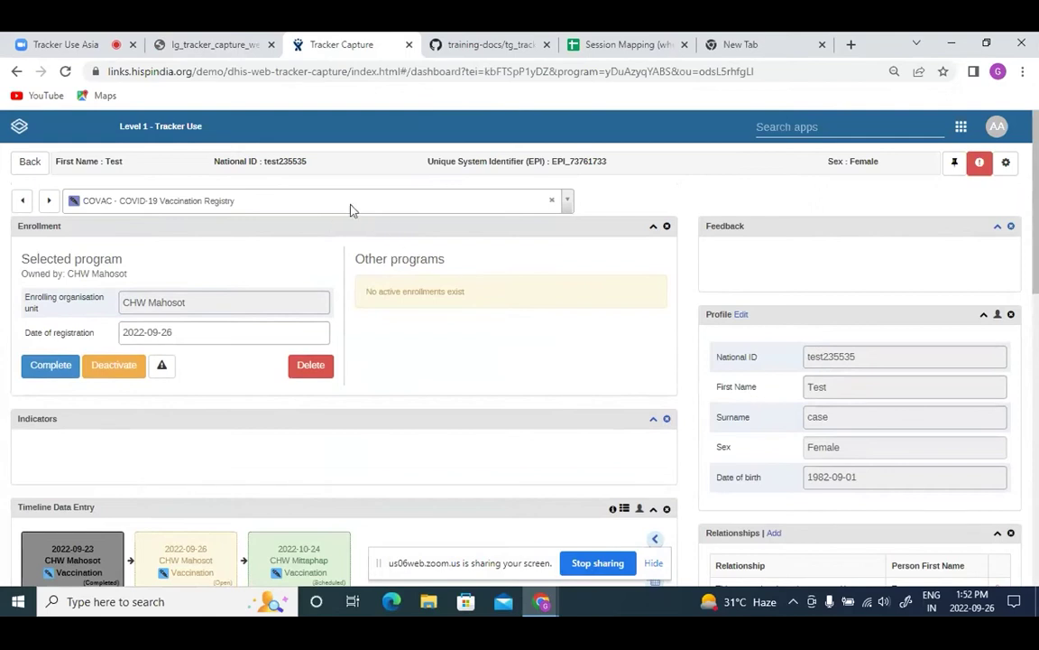
left_click(353, 209)
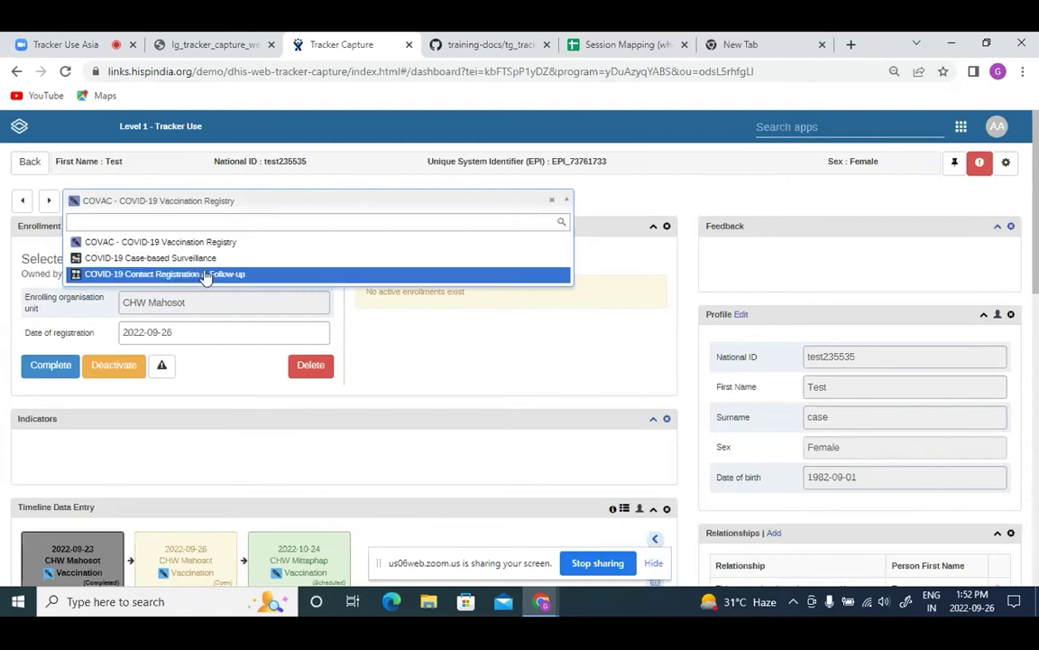
left_click(562, 343)
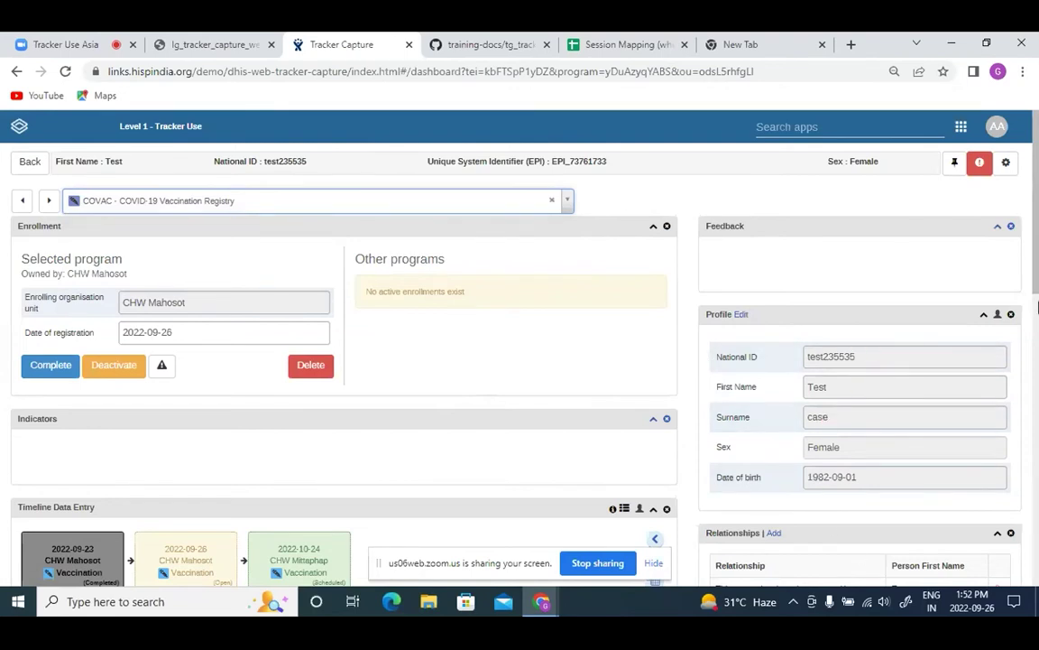
scroll(1038, 264, "down", 2)
scroll(1038, 237, "up", 2)
Reopen the test person's dashboard from the client list under COVID-19 Case-based Surveillance
left_click(28, 168)
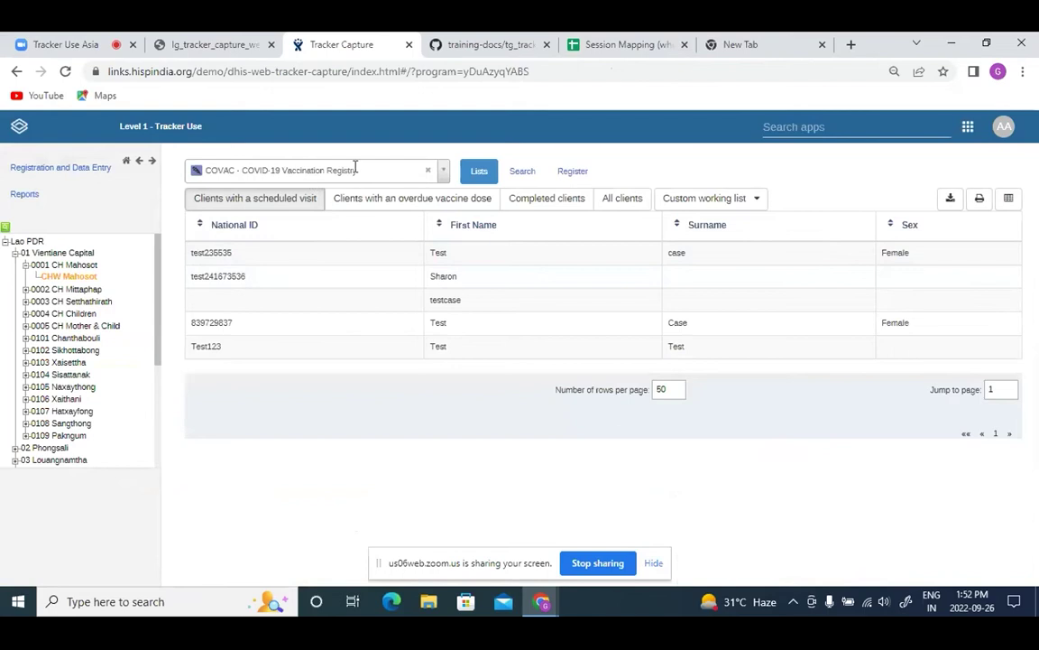
left_click(557, 258)
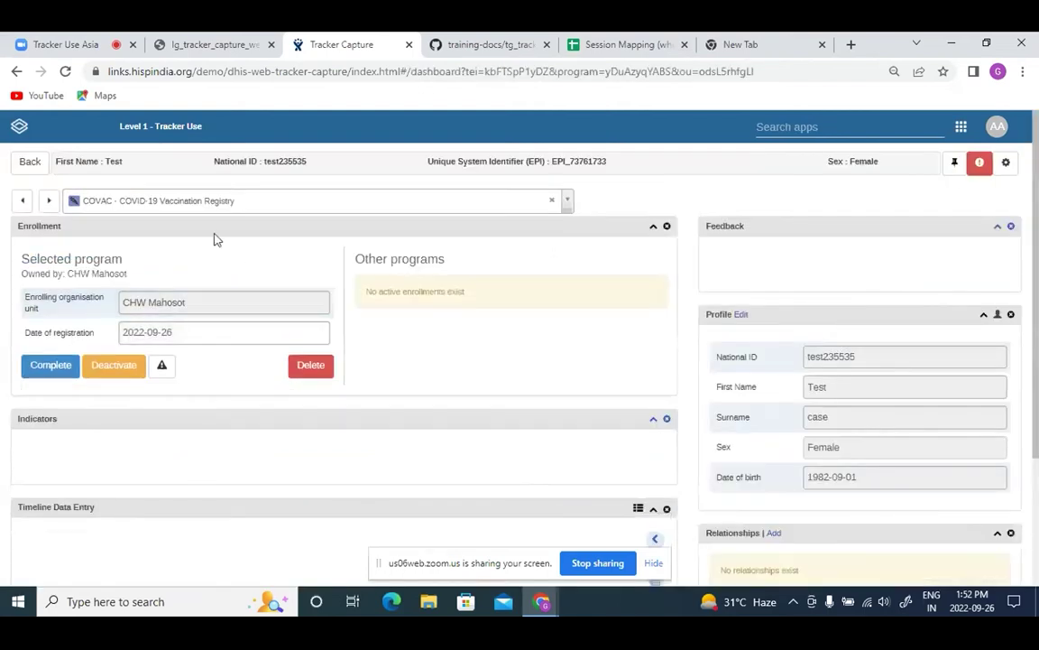
left_click(290, 208)
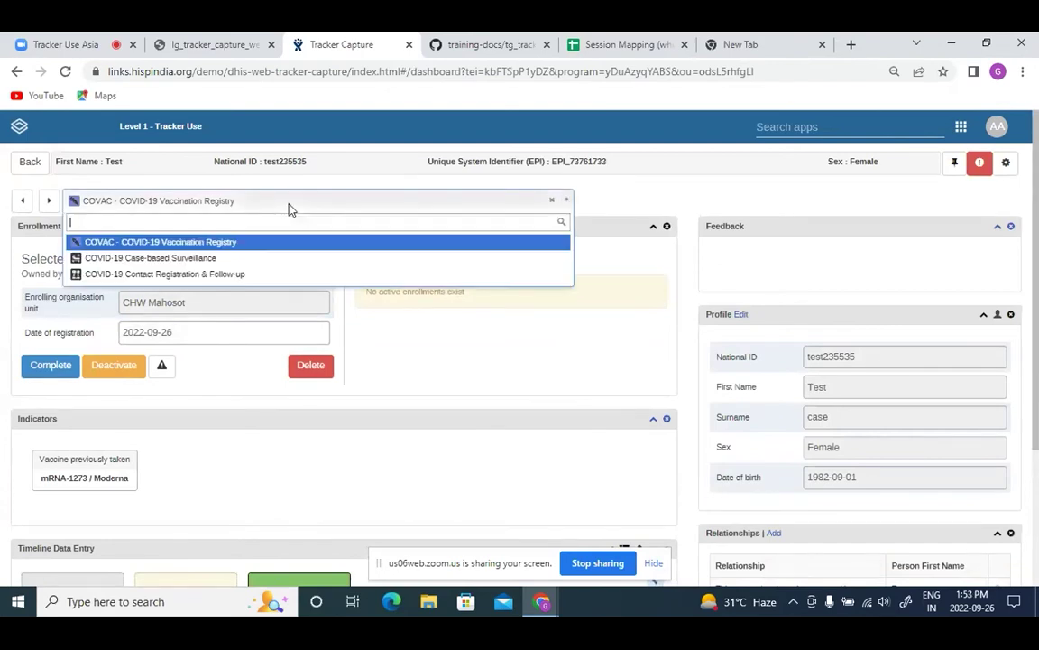
left_click(170, 260)
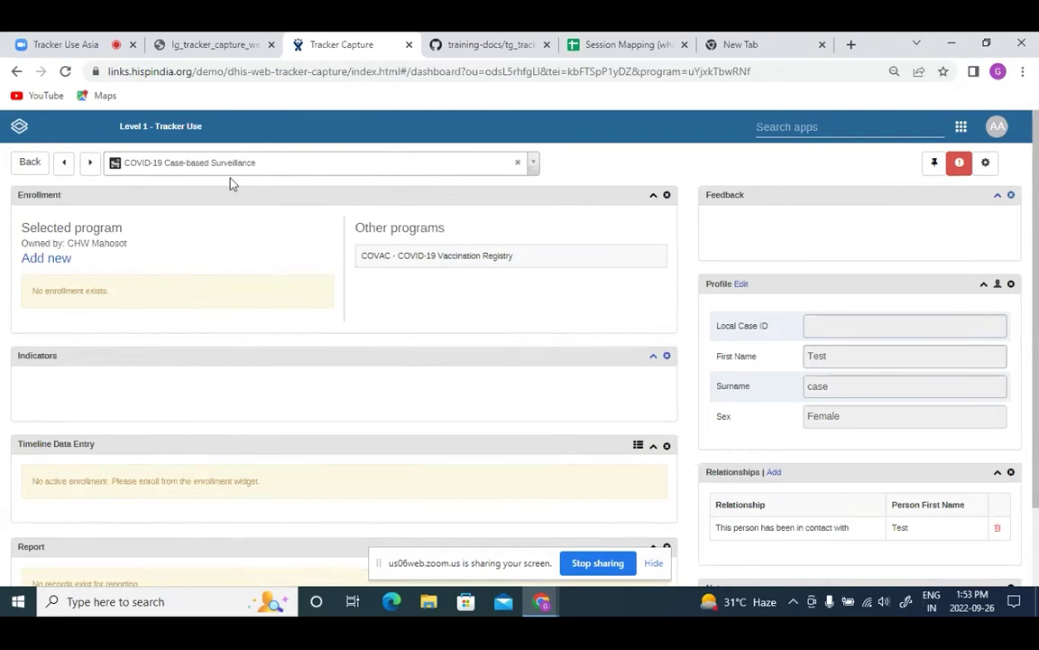
Enroll the person in COVID-19 Case-based Surveillance after entering their local case ID
left_click(41, 262)
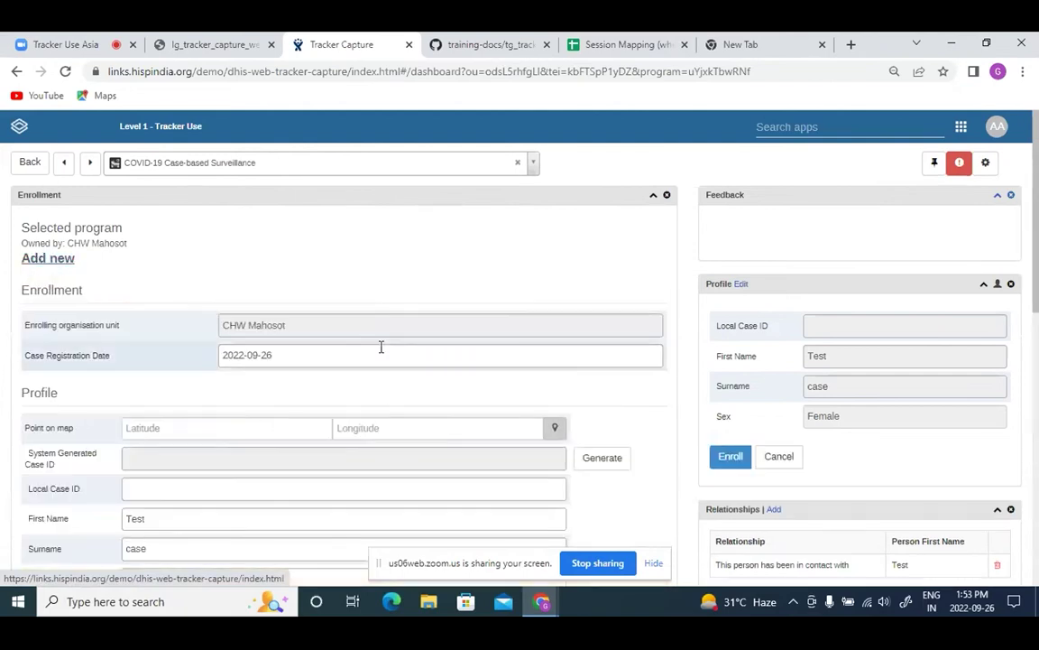
mouse_move(1038, 285)
left_mouse_down()
mouse_move(1038, 462)
mouse_move(1027, 304)
left_mouse_up()
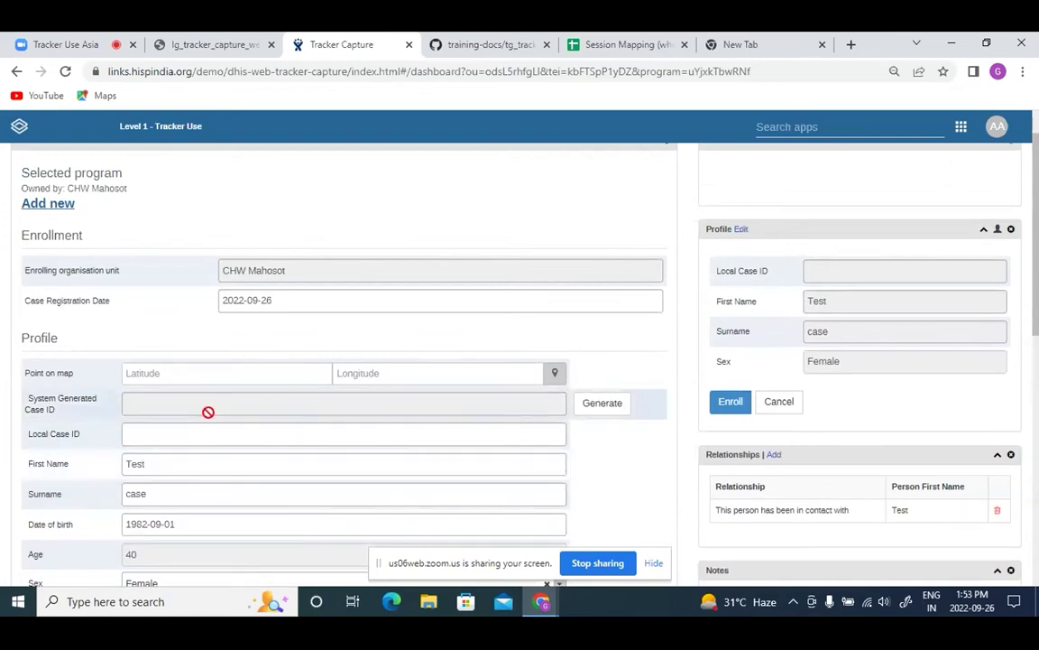
left_click(176, 433)
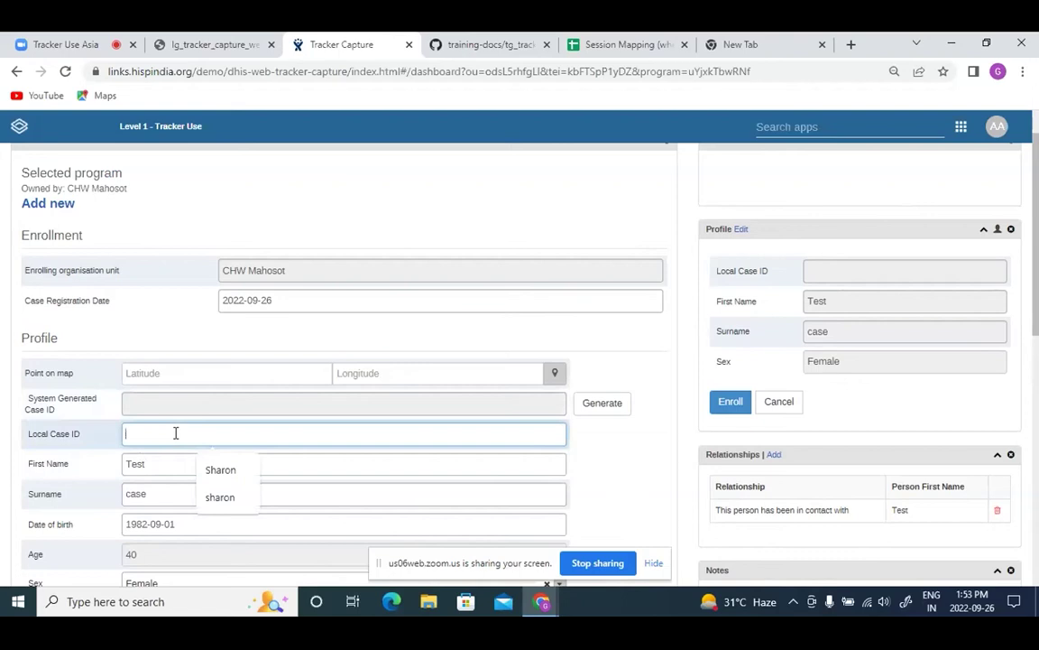
type("covid1274538")
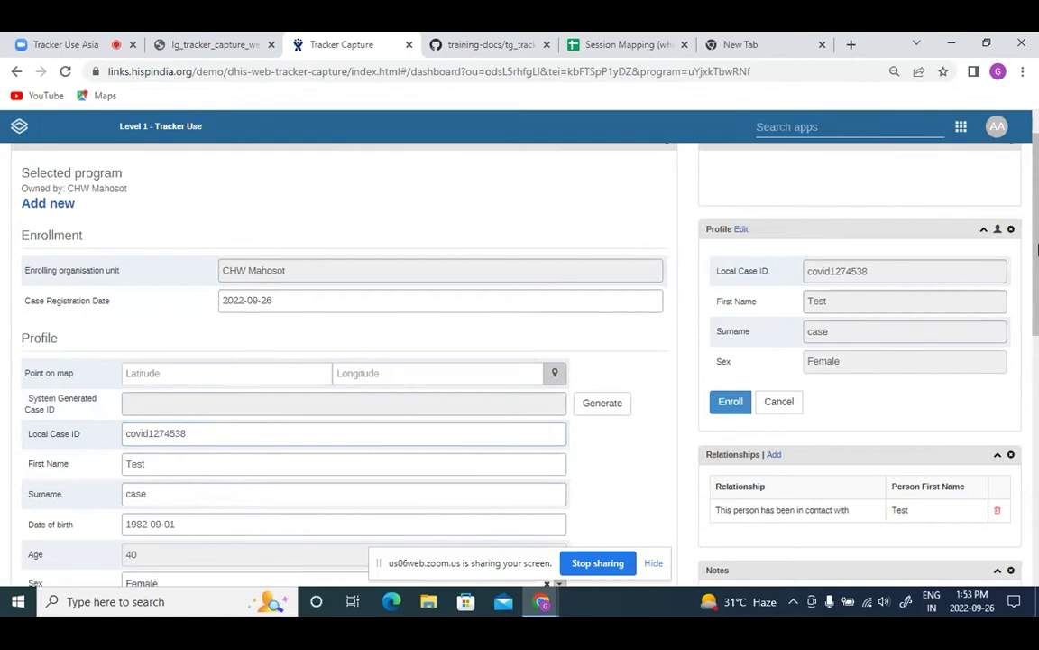
scroll(1038, 505, "down", 10)
left_click_drag(1034, 508, 1033, 491)
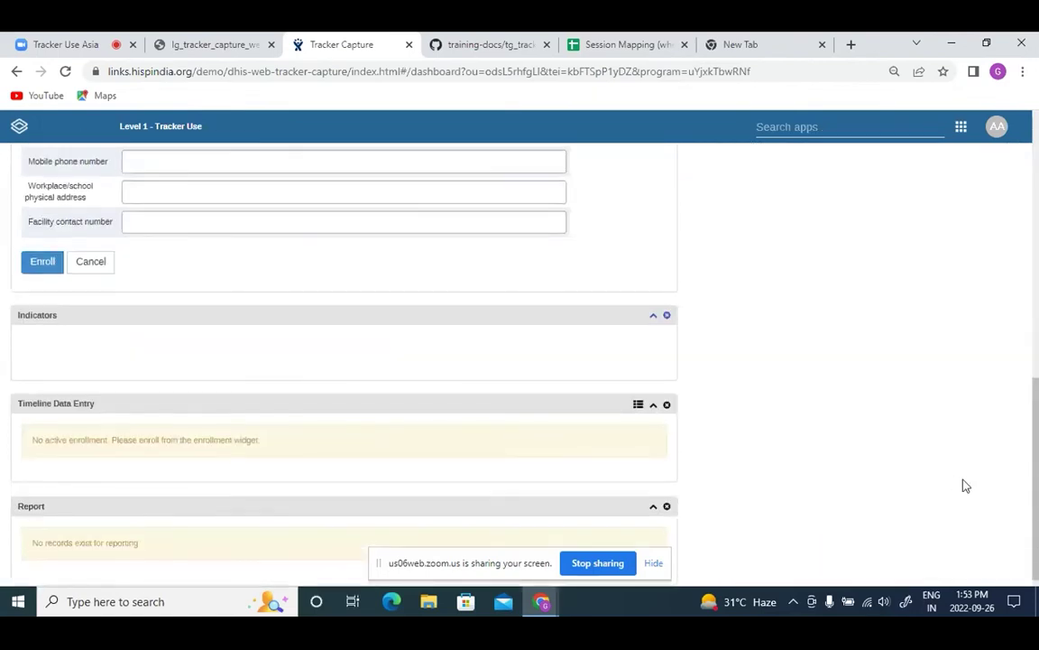
left_click(45, 262)
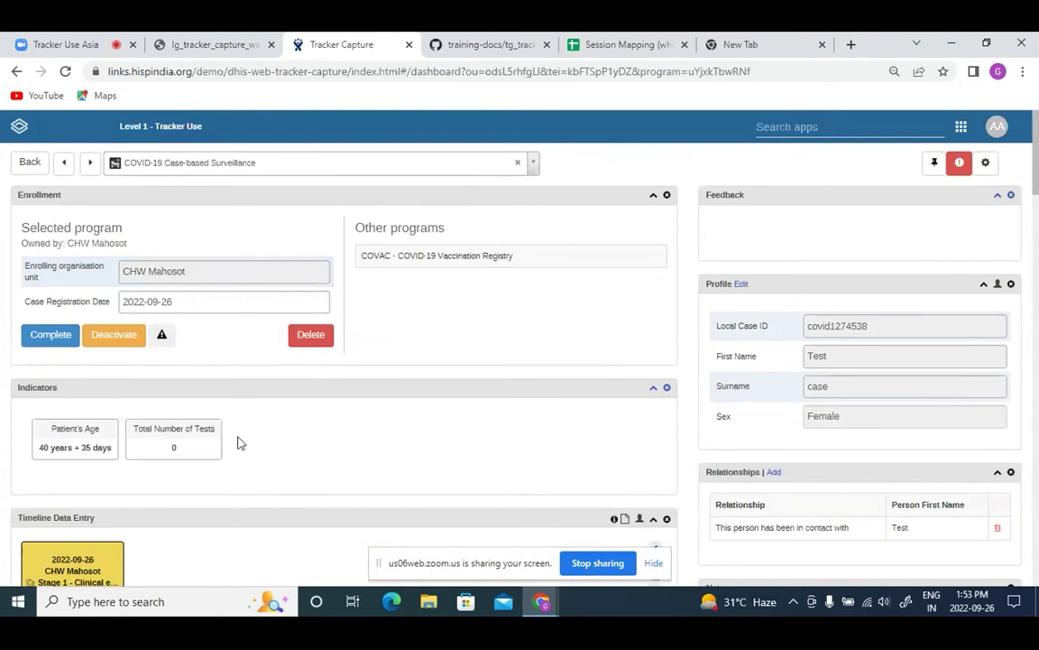
Switch the dashboard to the COVAC vaccination enrollment, then go back to its client list
scroll(1037, 193, "down", 3)
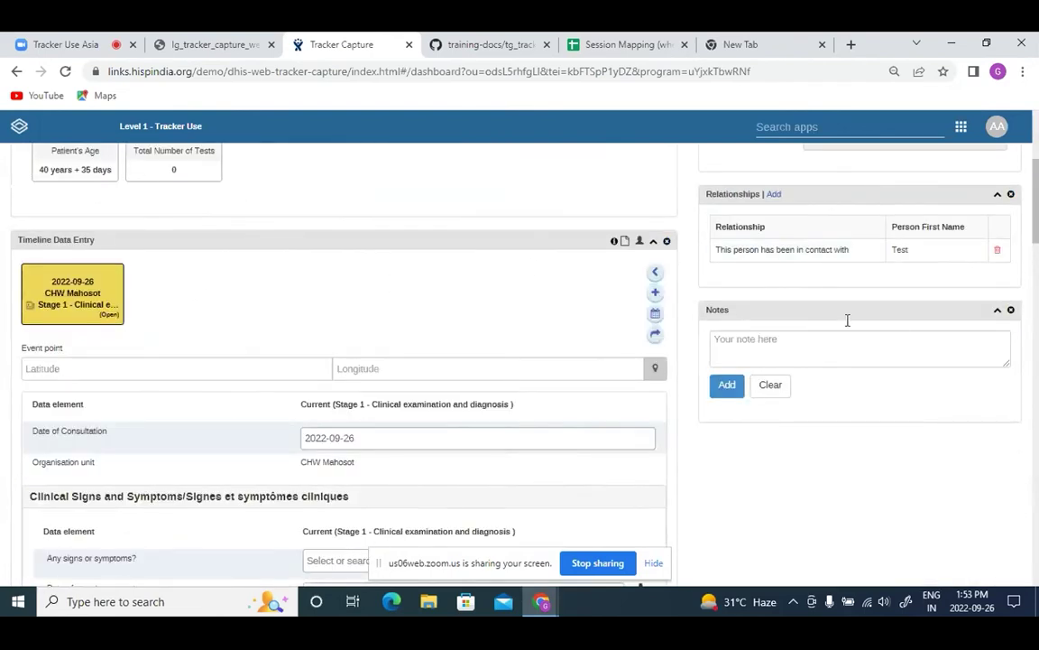
mouse_move(1037, 231)
left_mouse_down()
mouse_move(1037, 287)
mouse_move(1038, 214)
left_mouse_up()
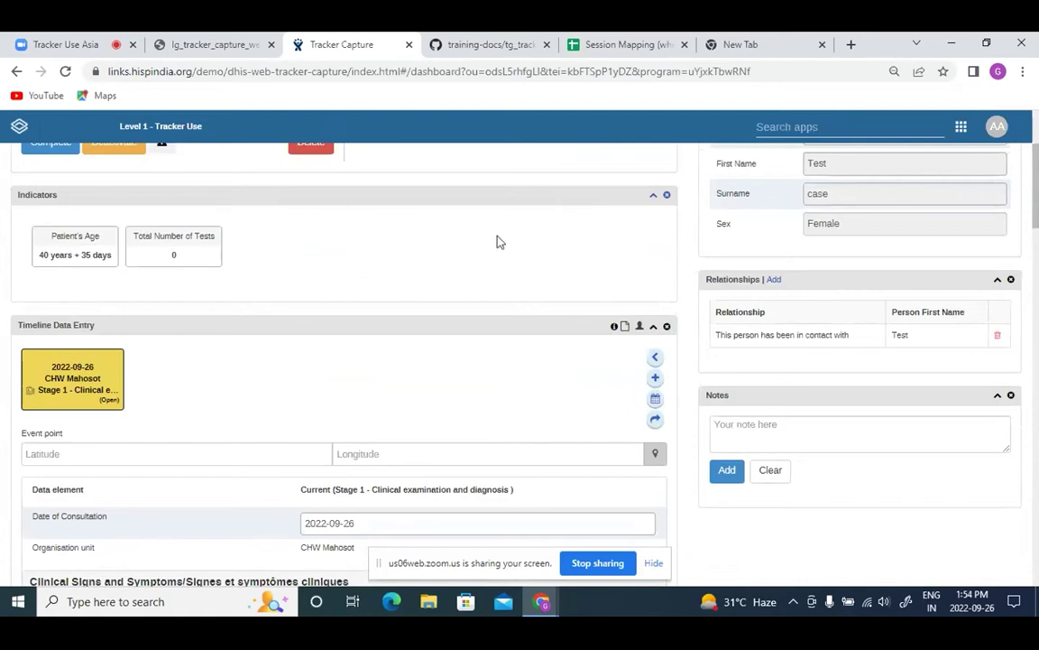
left_click_drag(1038, 206, 1038, 167)
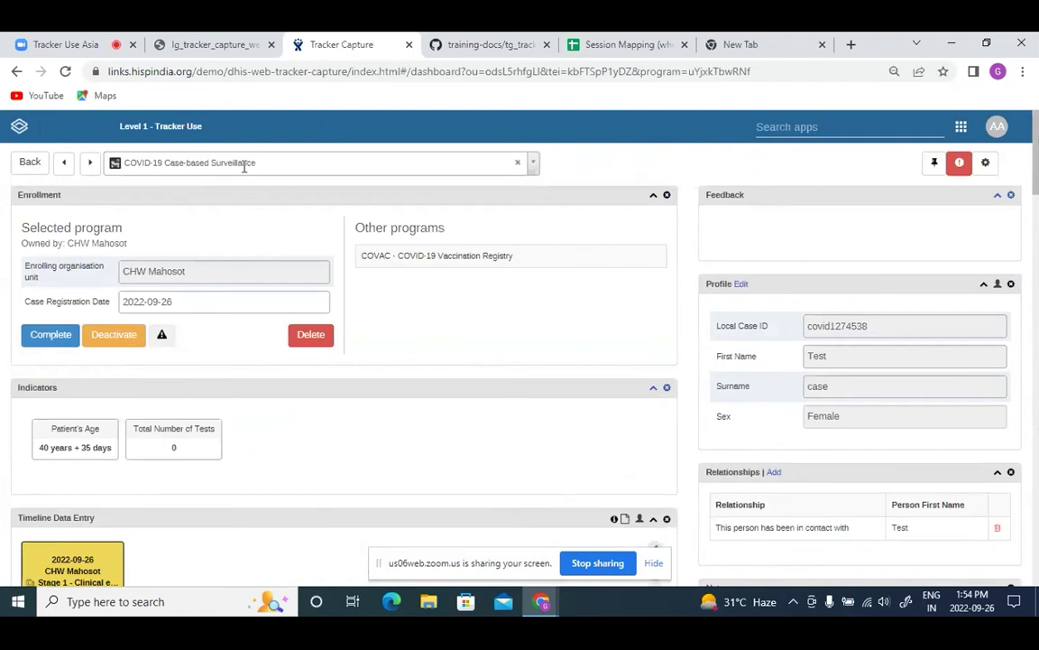
left_click(418, 257)
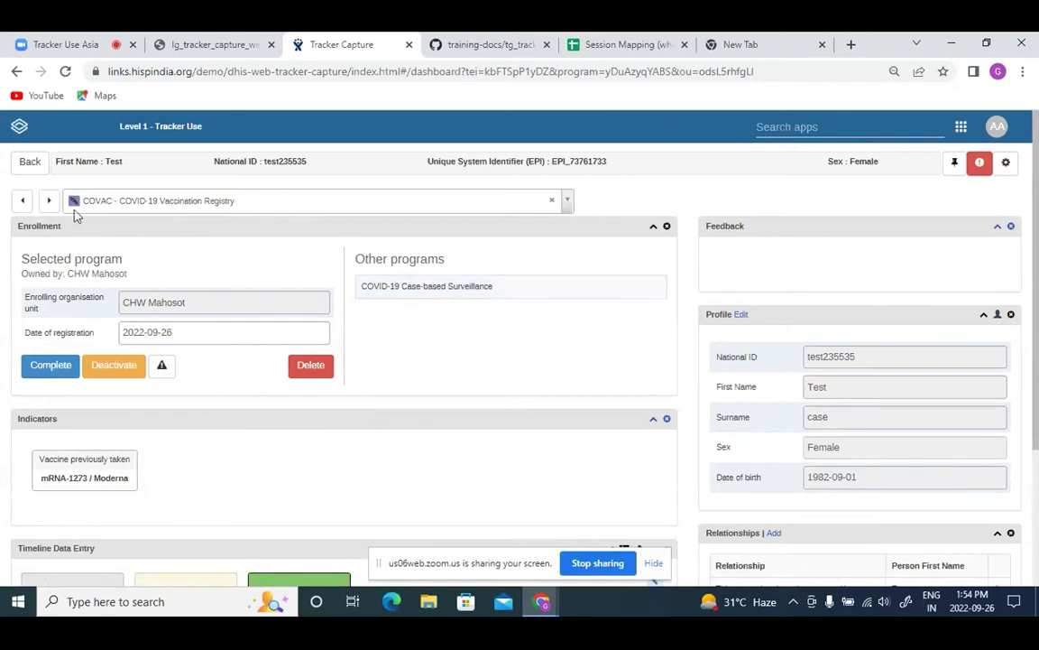
left_click(30, 165)
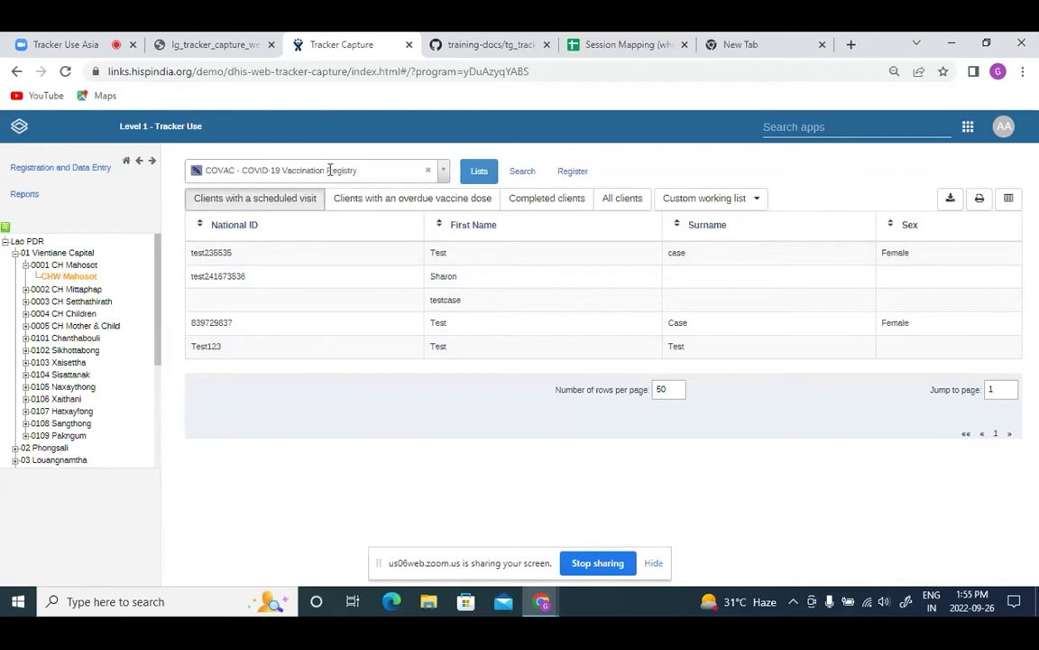
Clear the COVID-19 Vaccination Registry selection, leaving no program chosen
left_click(429, 170)
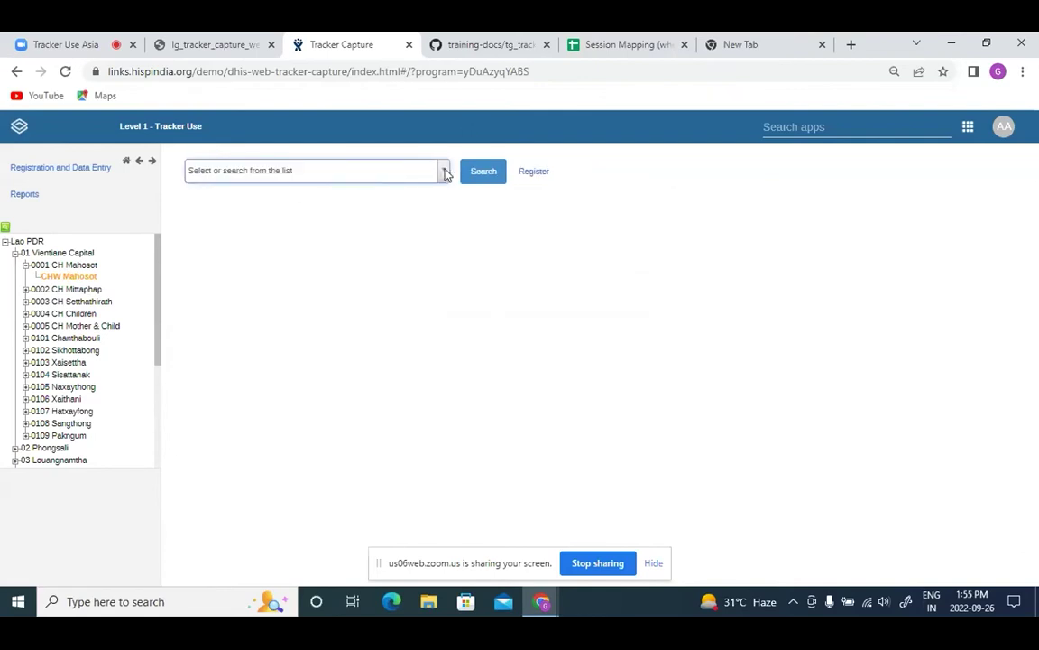
left_click(268, 170)
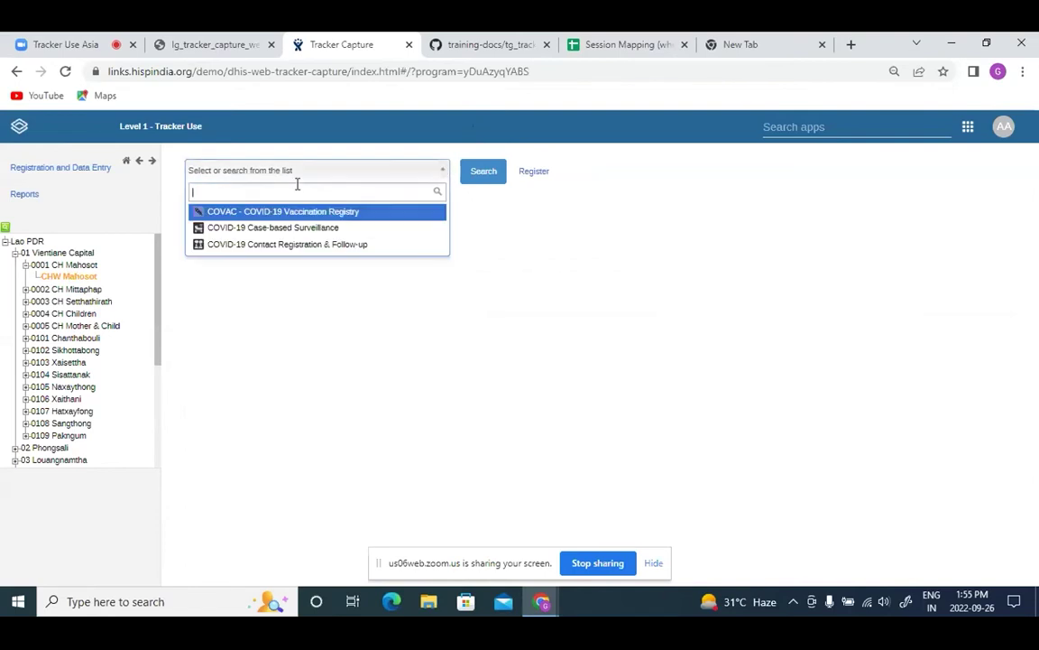
left_click(364, 167)
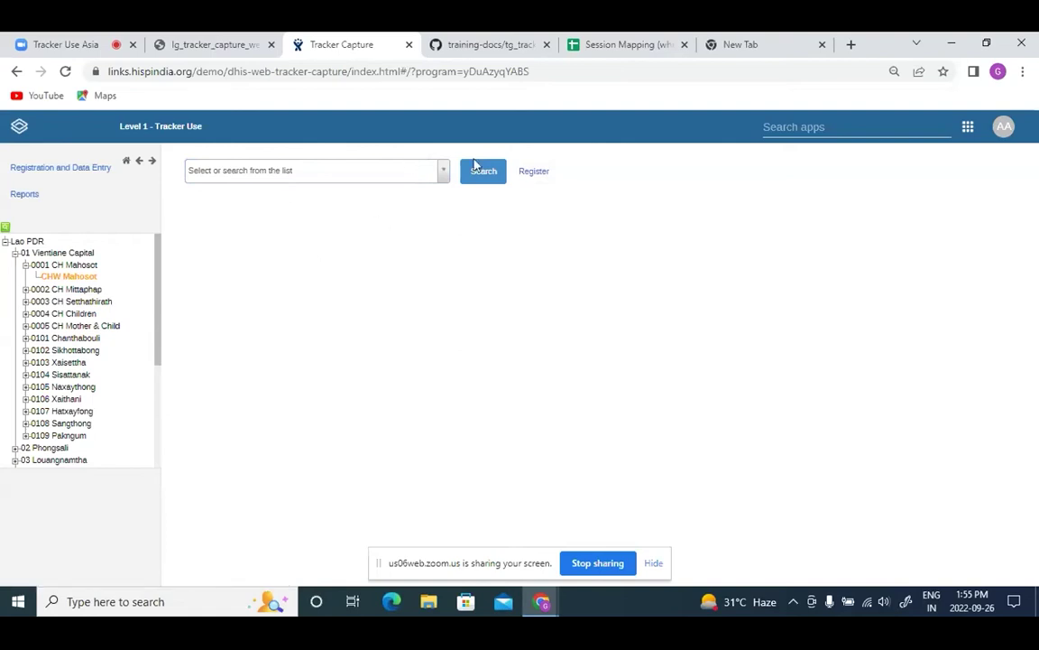
Register Person 'no program case' with a National ID and birth date 2003-09-04
left_click(545, 180)
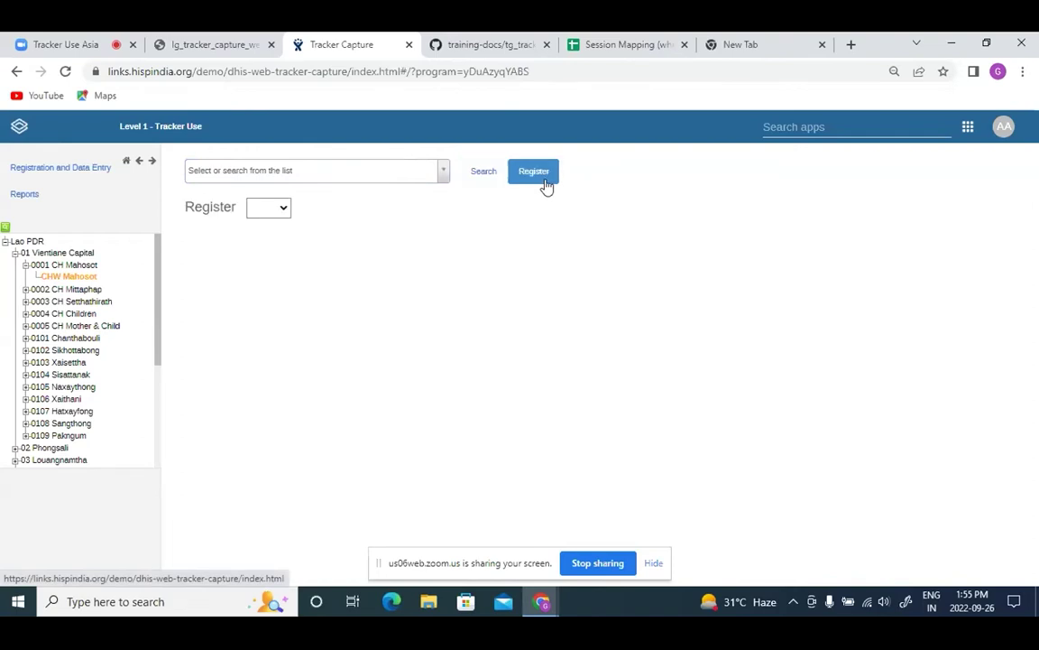
left_click(271, 208)
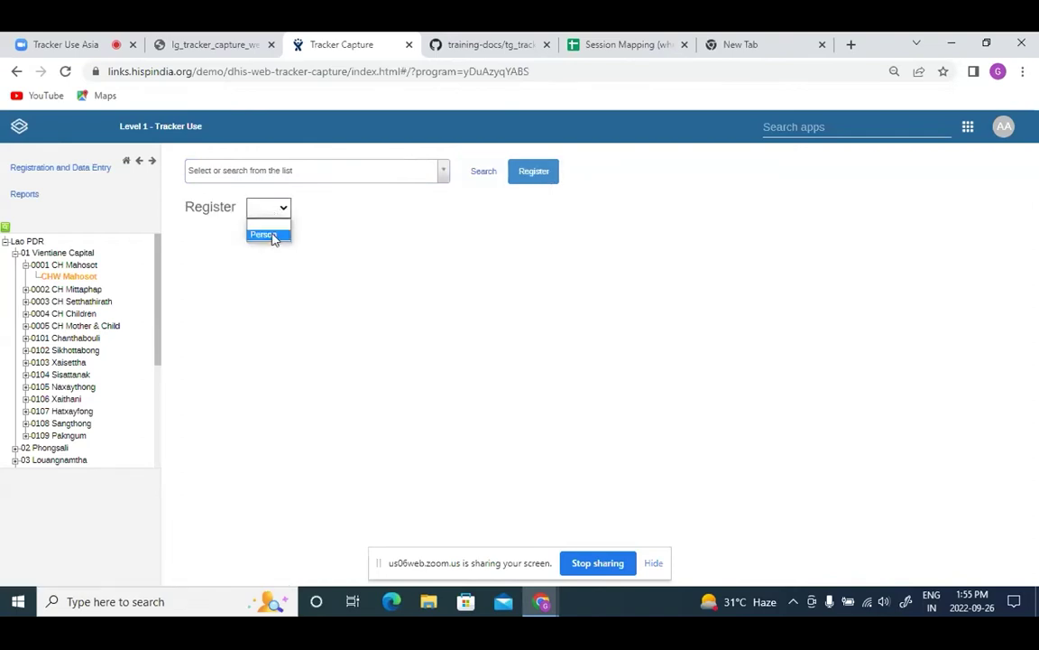
left_click(264, 234)
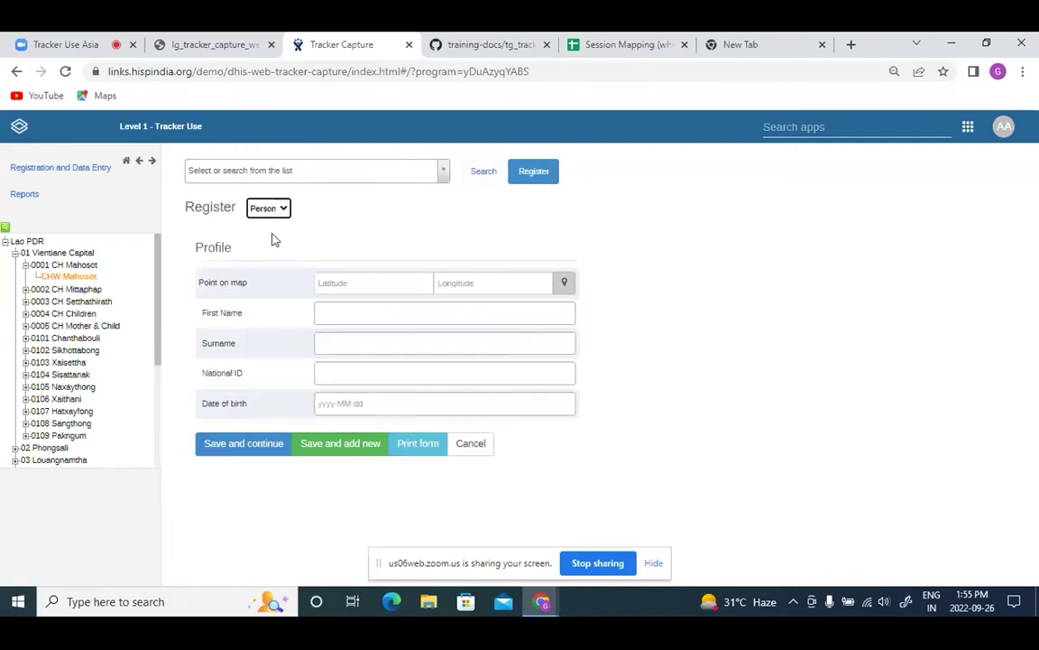
left_click(353, 316)
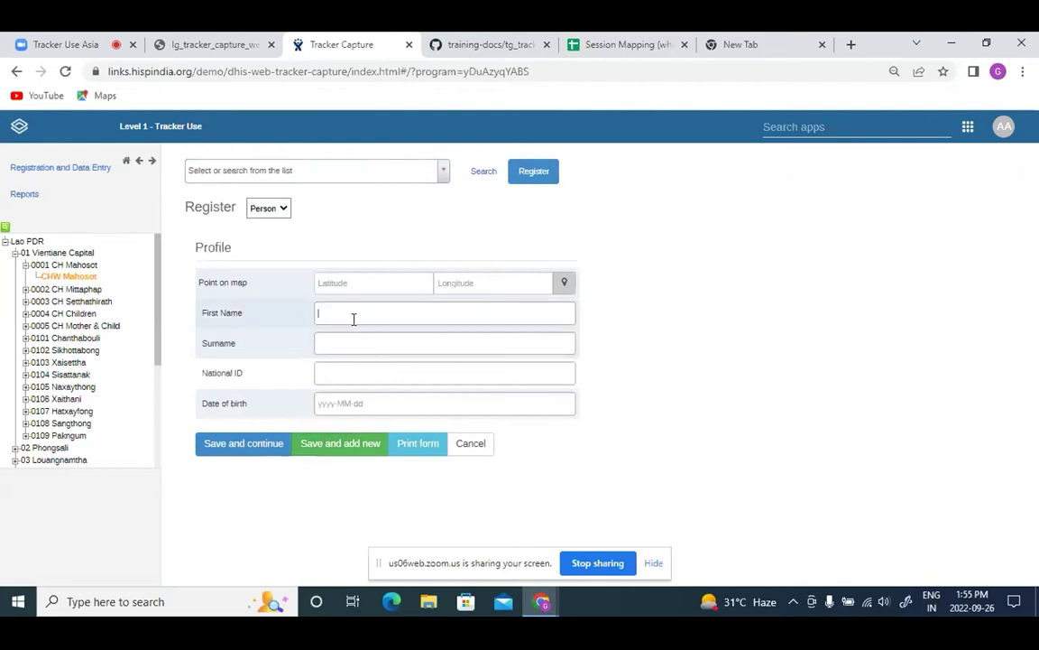
type("no program")
left_click(343, 346)
type("case")
left_click(351, 376)
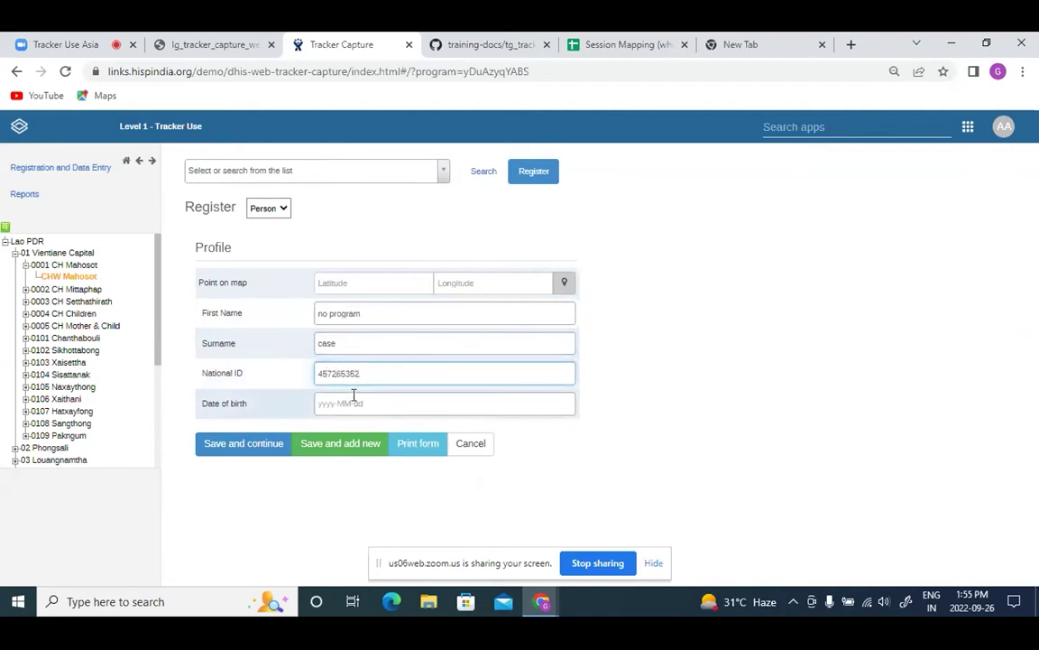
left_click(361, 409)
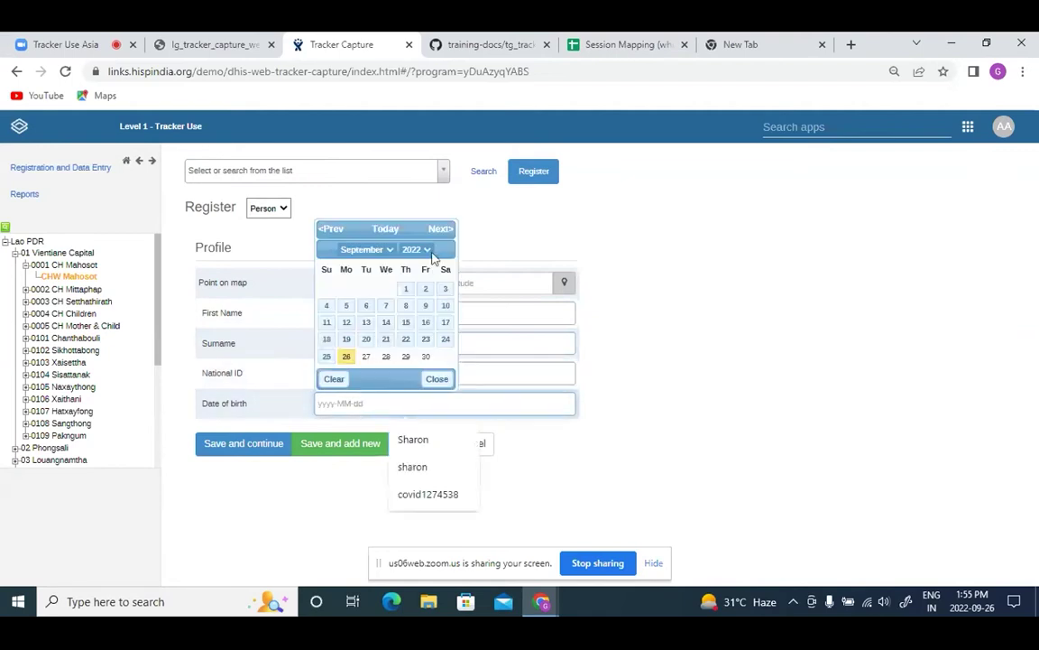
left_click(417, 249)
left_click(405, 307)
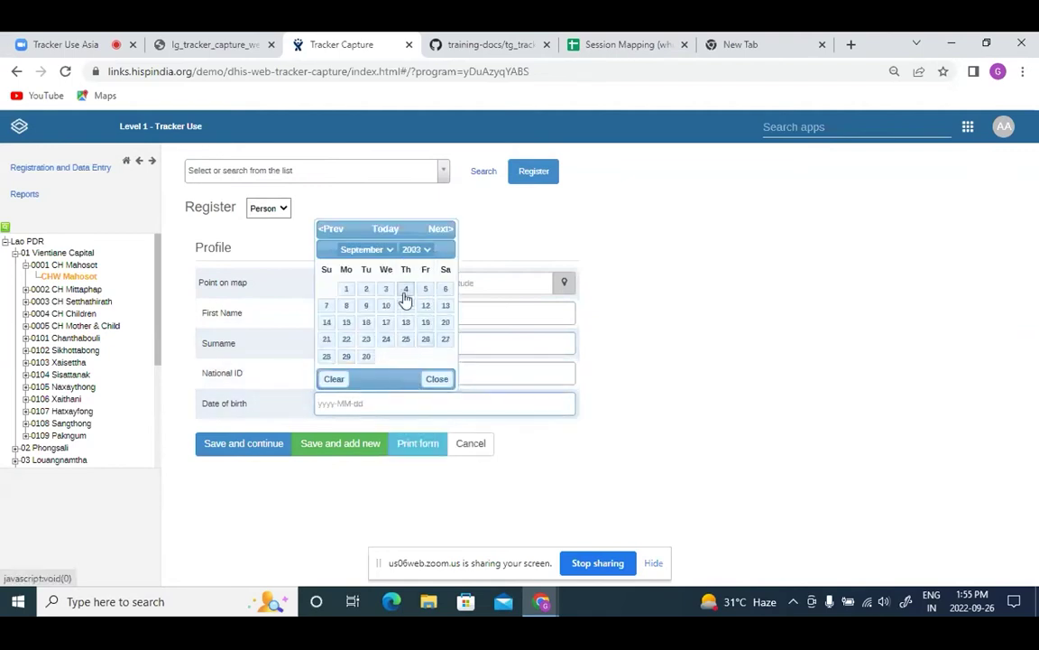
left_click(405, 289)
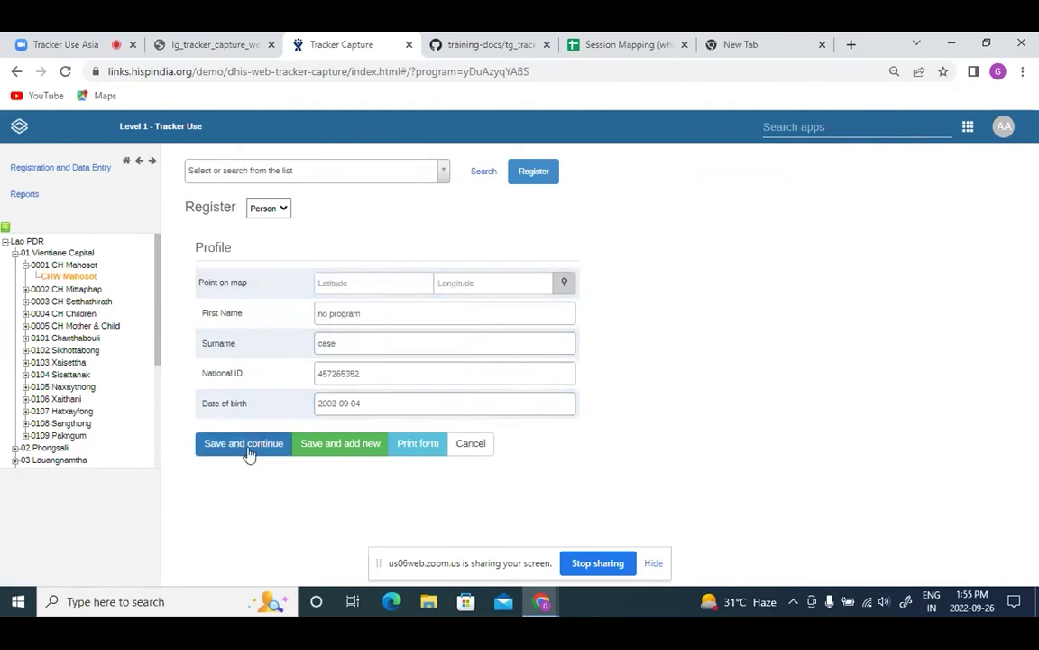
left_click(358, 446)
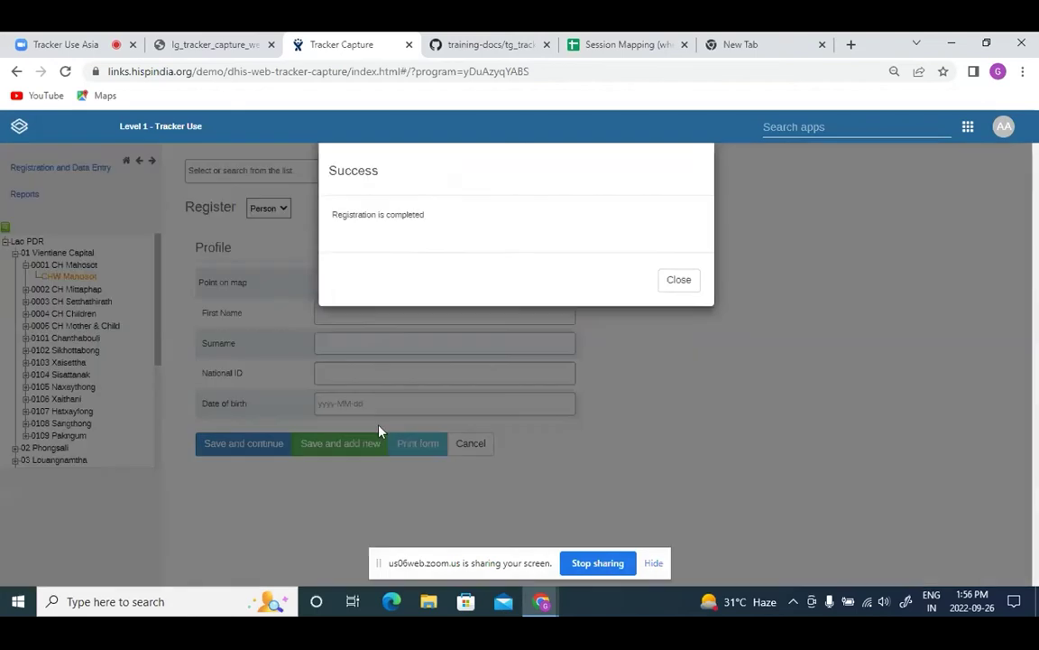
left_click(680, 285)
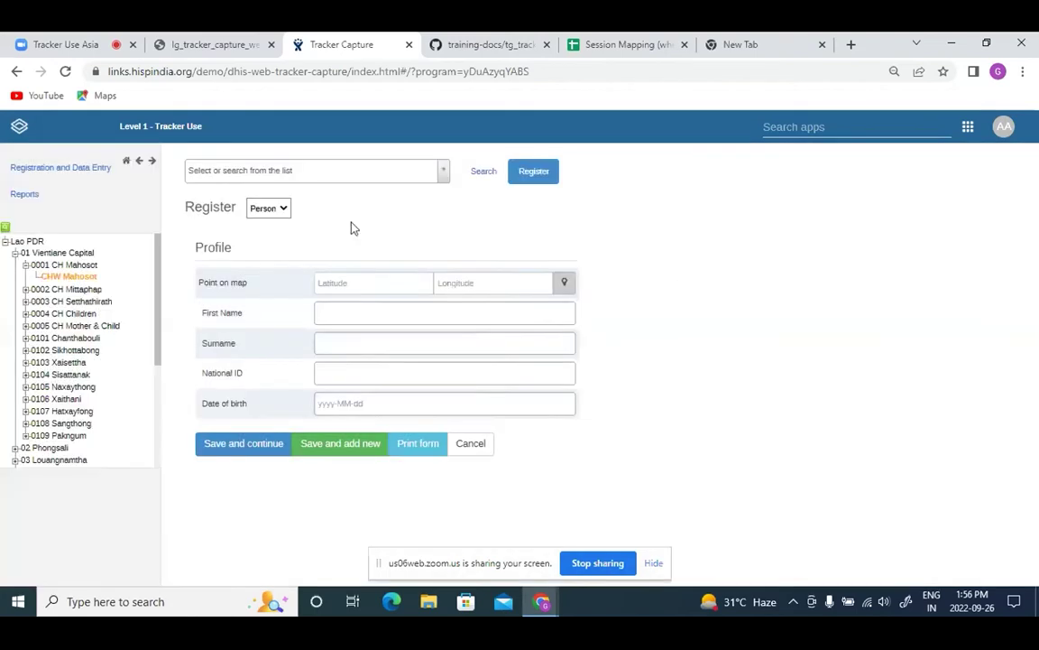
Register a second Person 'test 2 no case', cancel the empty form, and select CHW Mahosot
left_click(392, 318)
type("test")
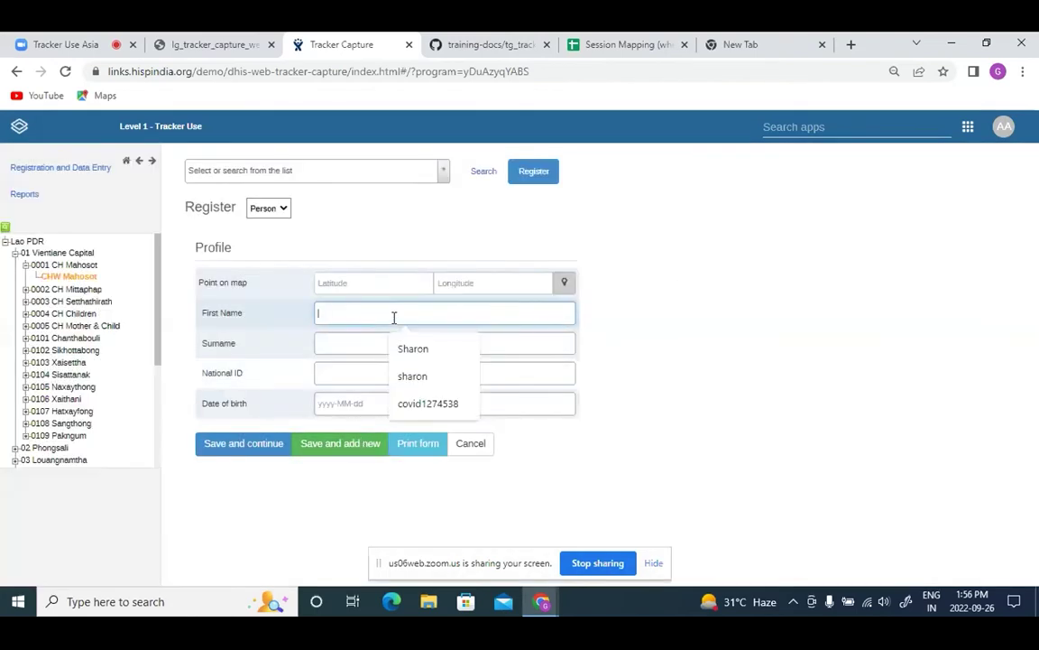
type(" 2 no case")
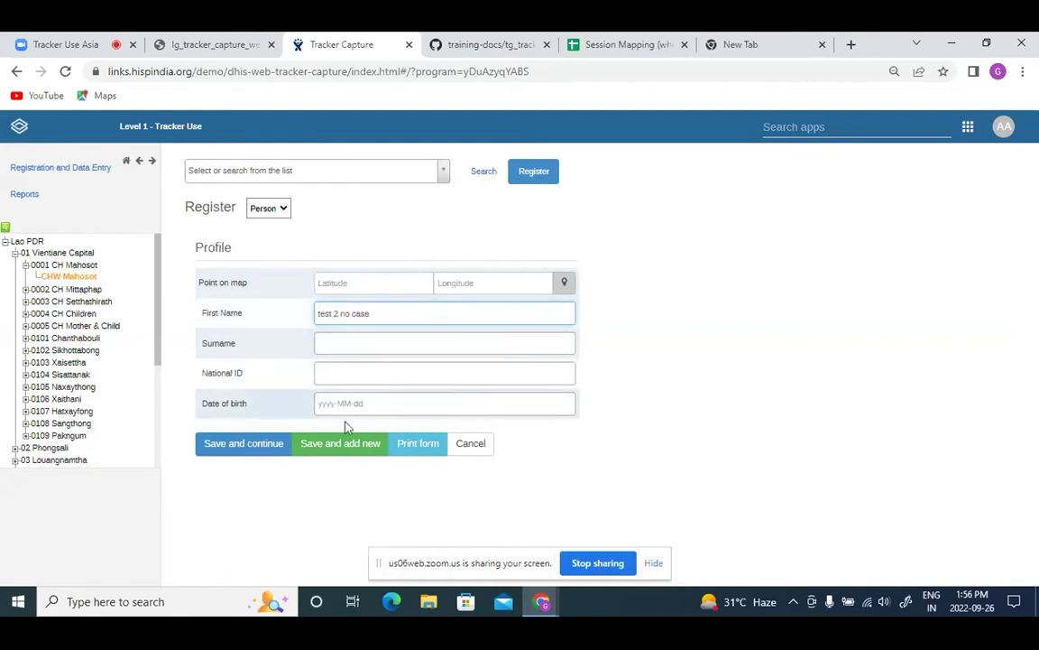
left_click(346, 448)
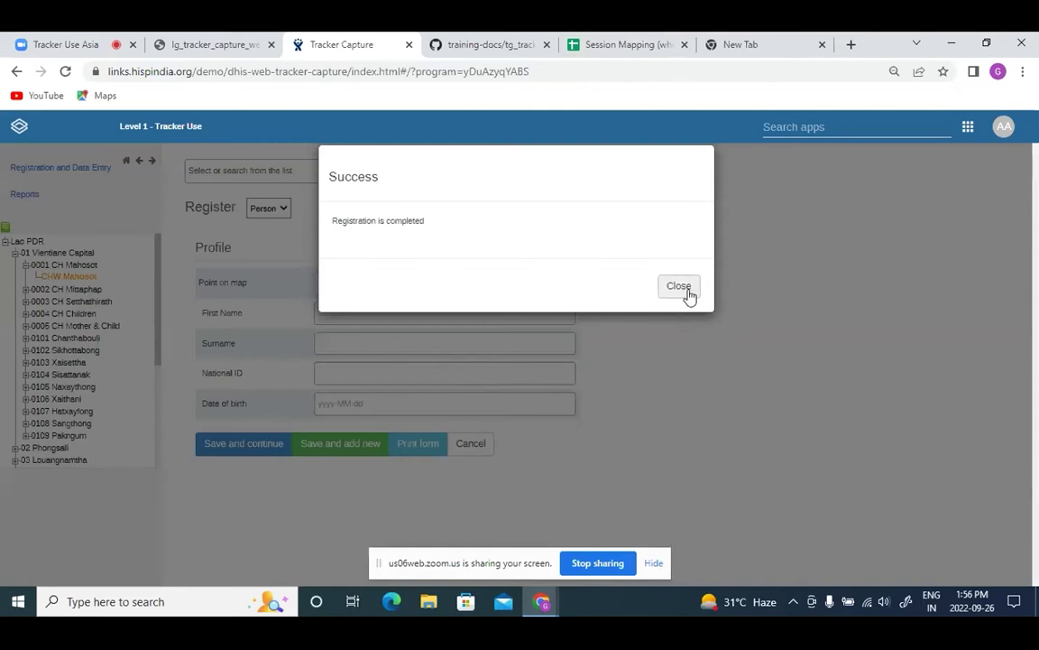
left_click(686, 289)
left_click(474, 446)
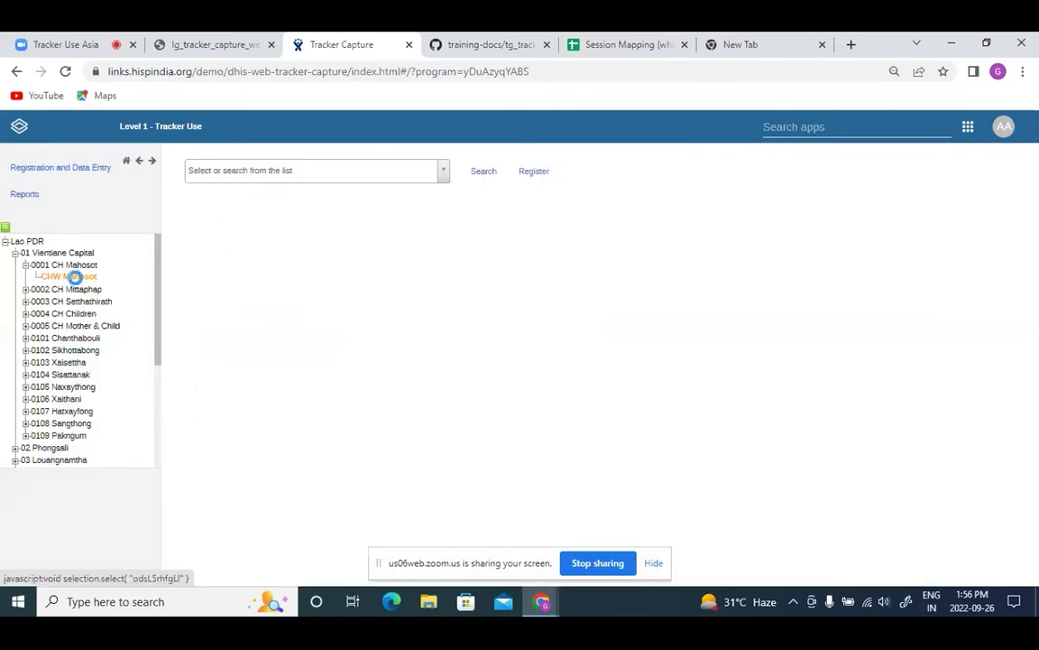
left_click(72, 275)
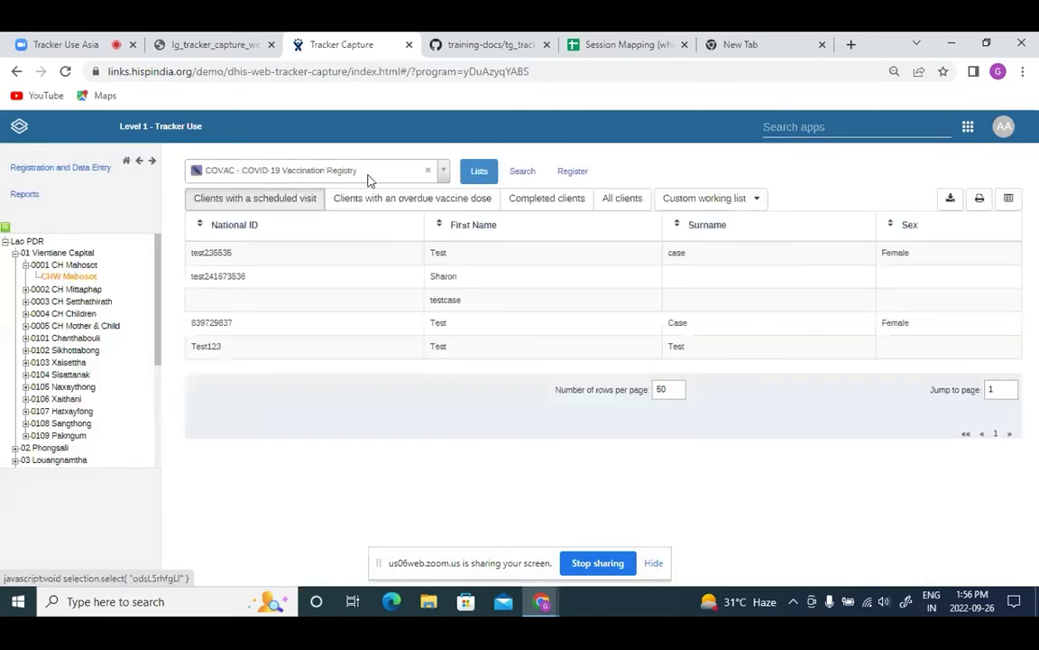
Register a new Person with only a first name, then open the flagged duplicate 'test 2 no case'
left_click(430, 171)
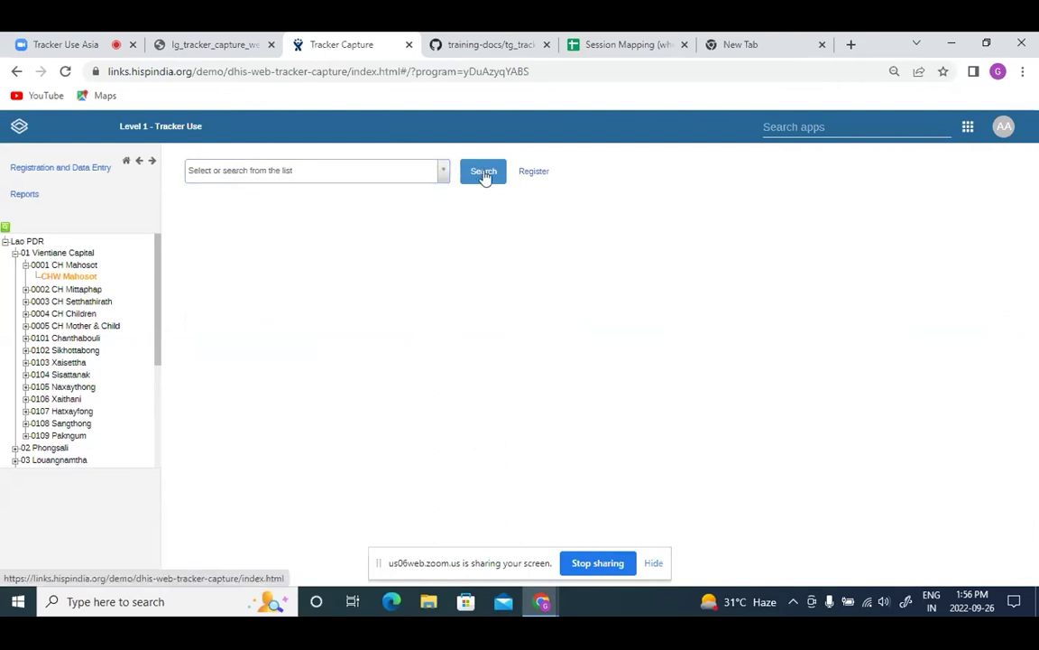
left_click(539, 178)
left_click(261, 205)
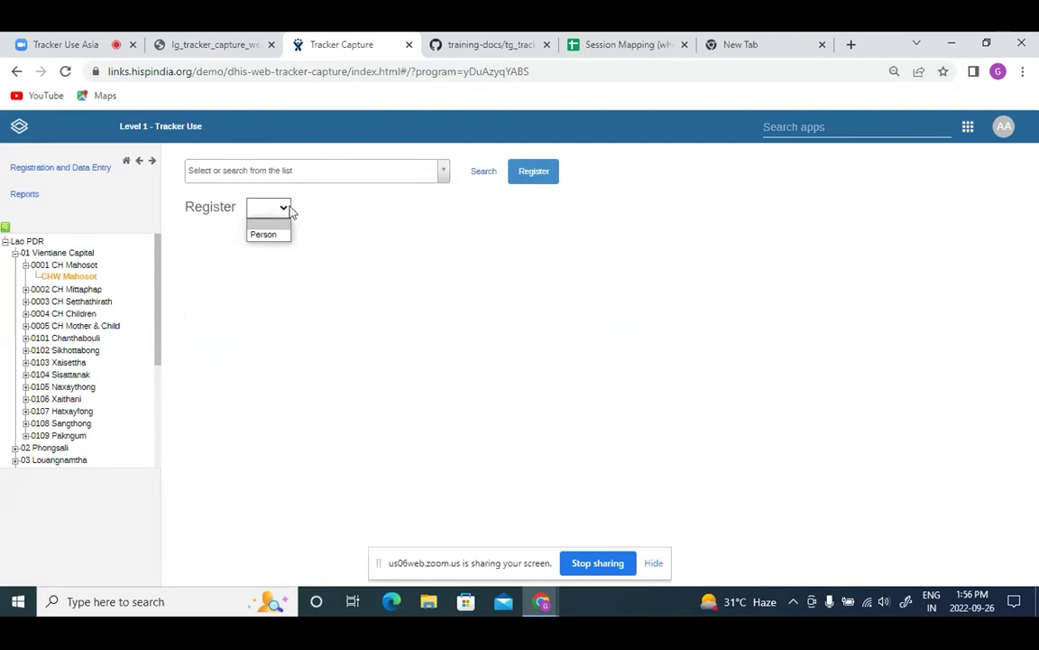
left_click(271, 234)
left_click(352, 311)
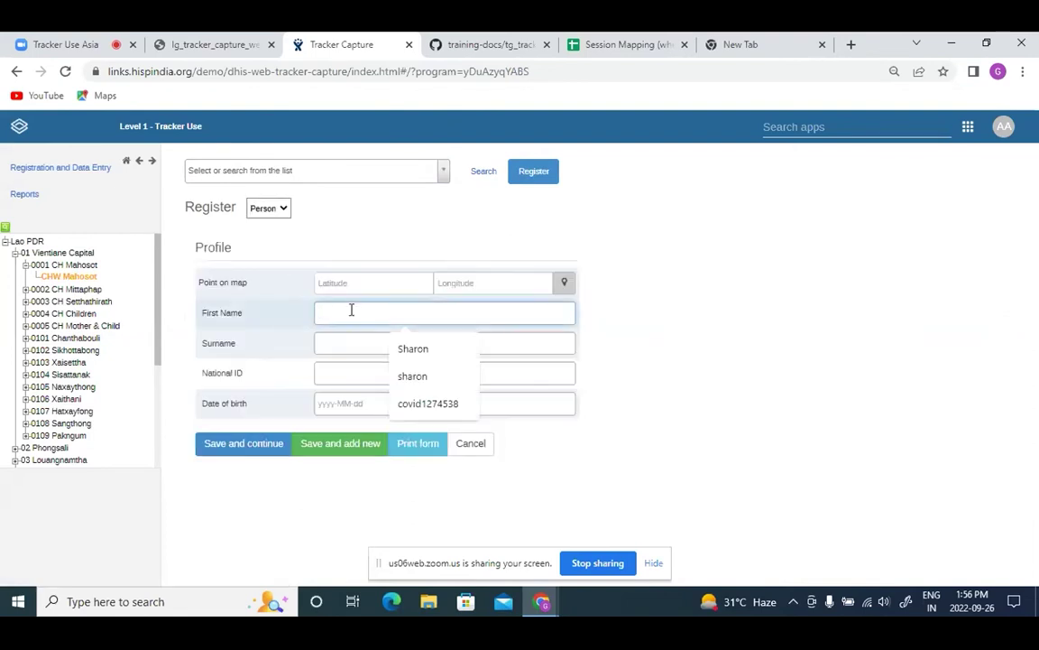
type("te")
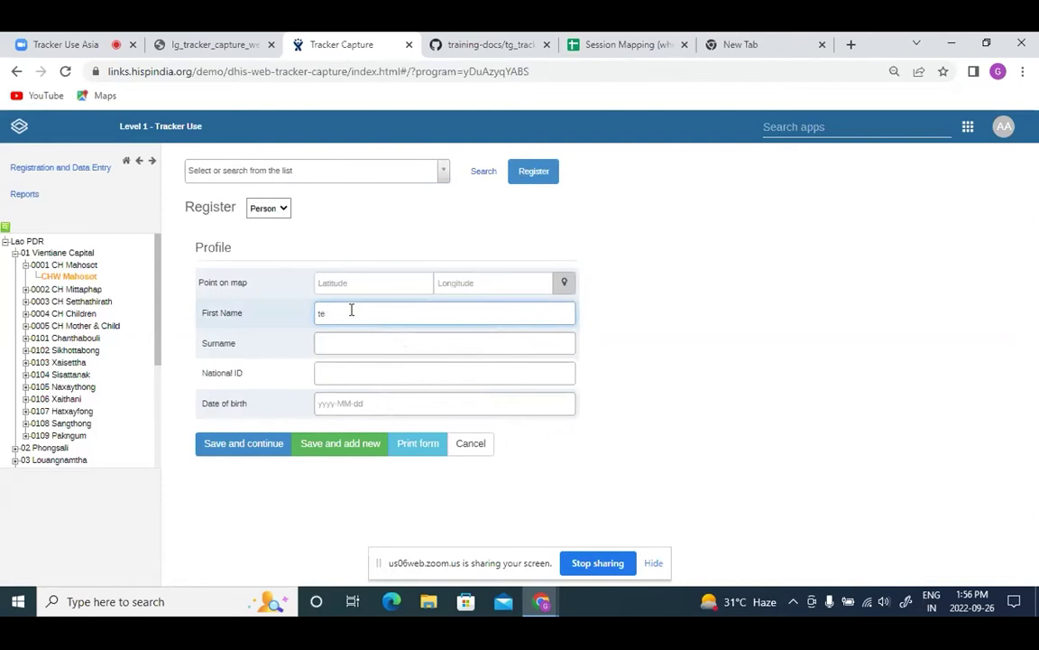
type("nde")
left_click(261, 443)
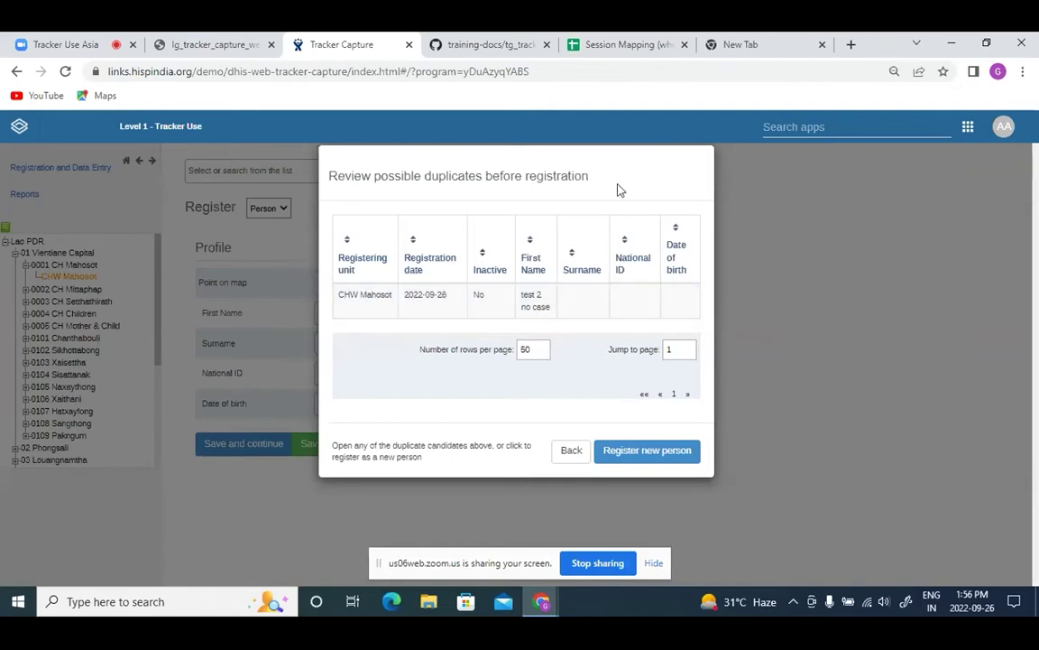
left_click(535, 300)
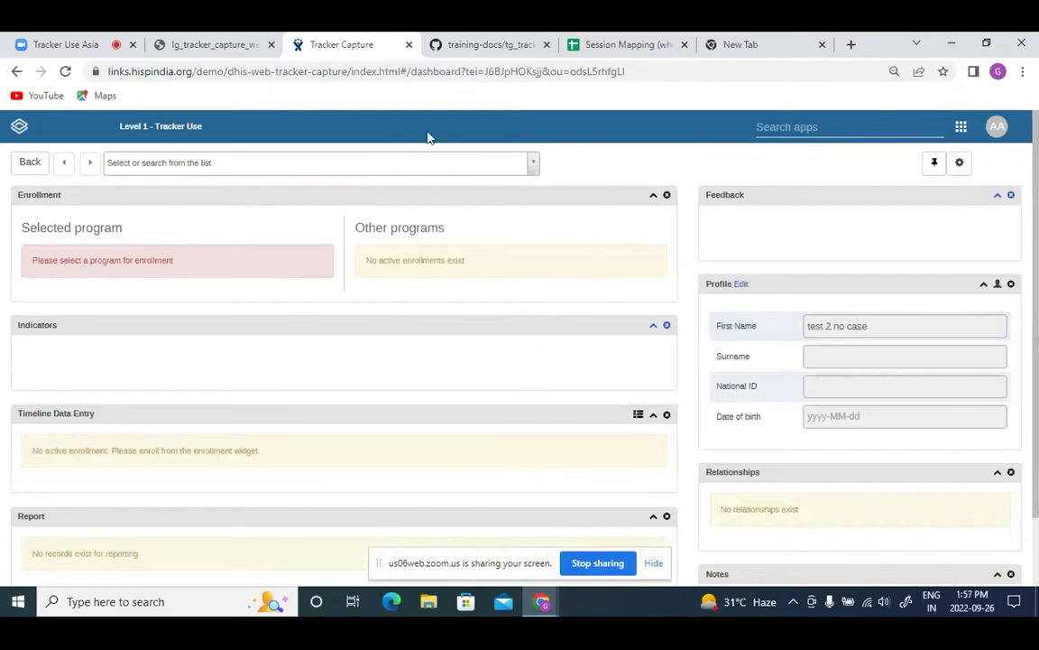
Show the 'test 2 no case' dashboard under COVAC - COVID-19 Vaccination Registry
left_click(357, 171)
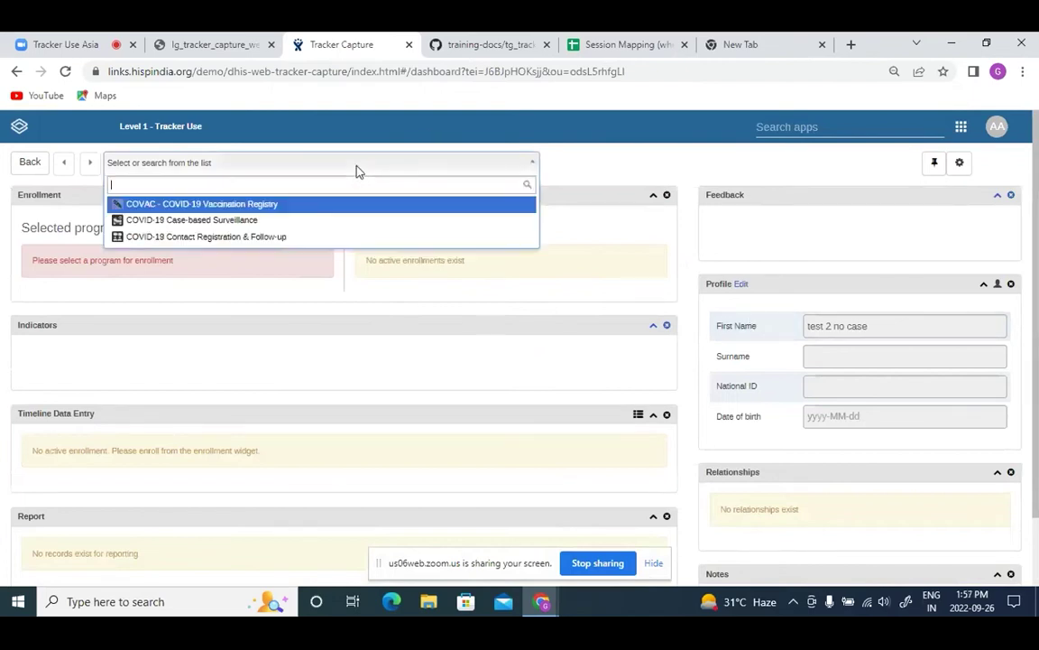
left_click(273, 205)
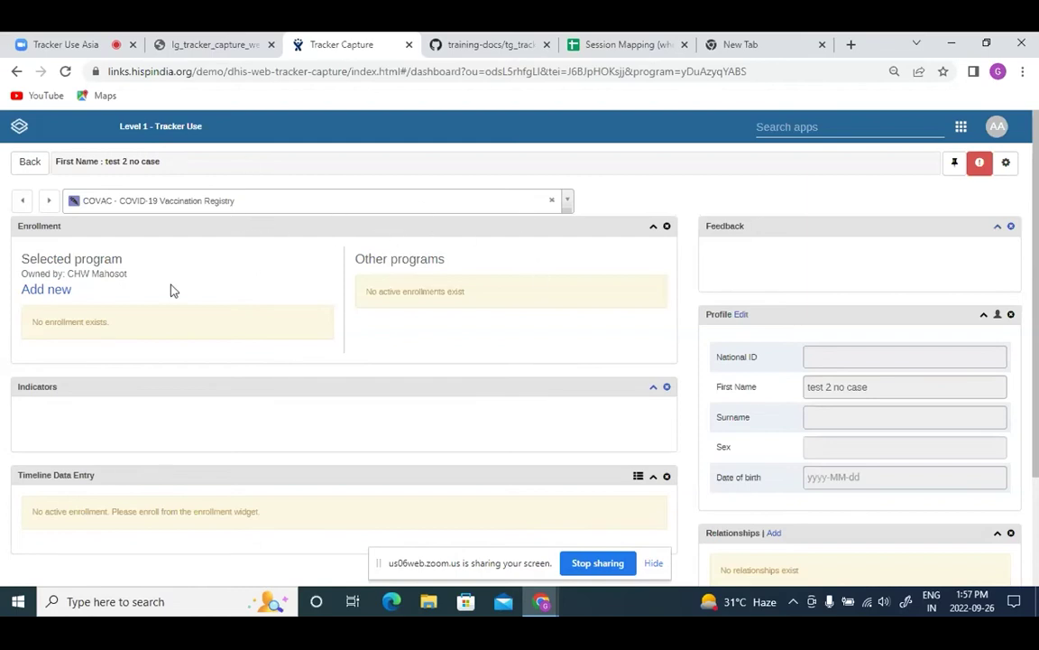
left_click(257, 202)
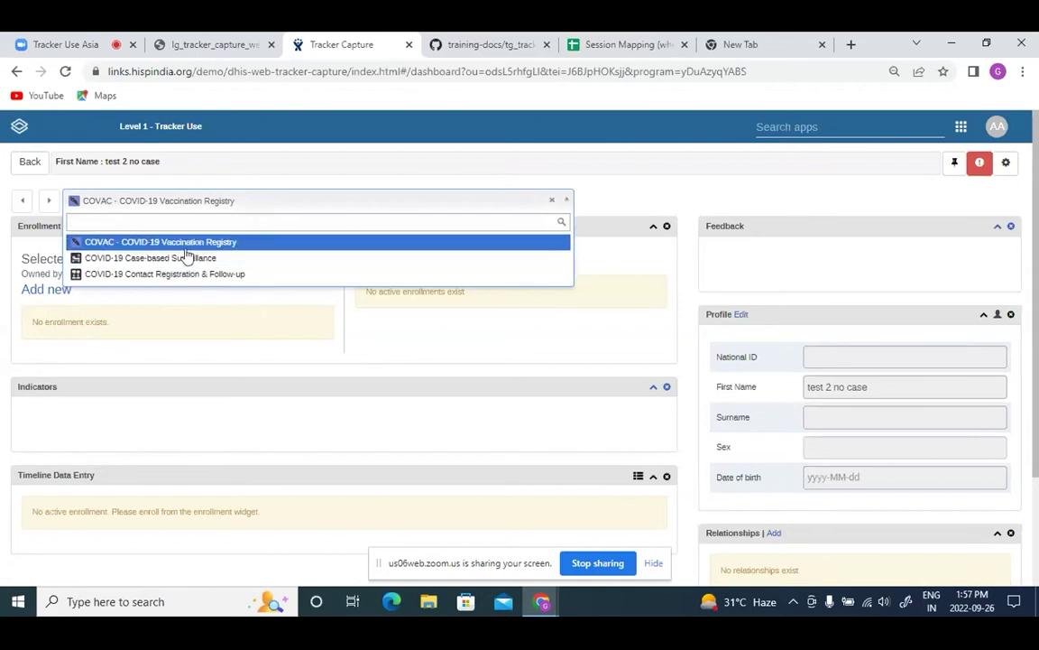
left_click(208, 241)
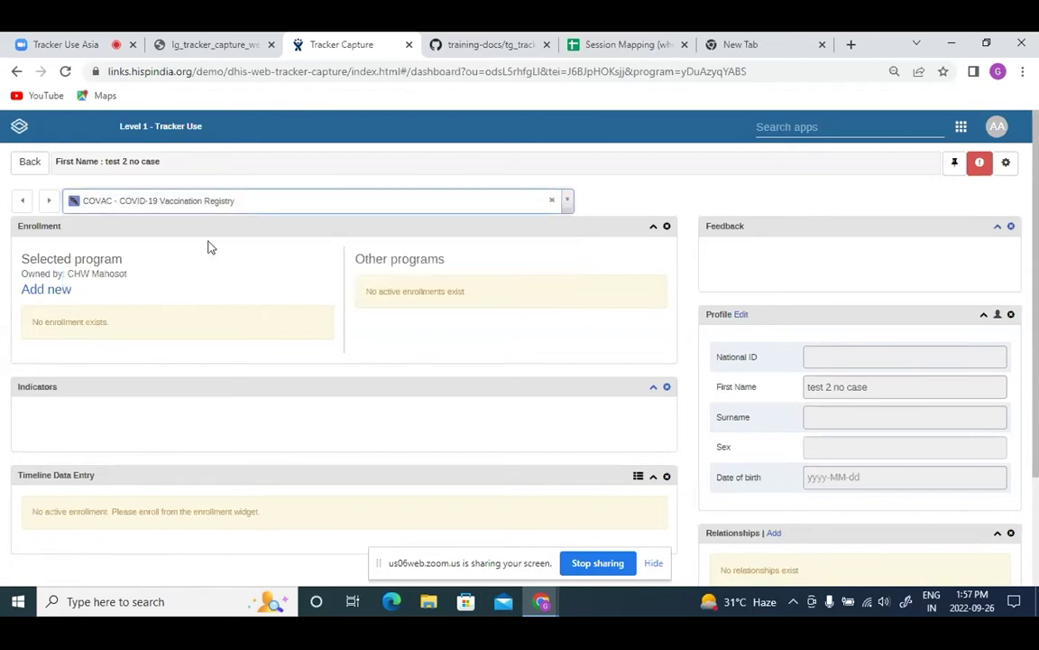
Enroll 'test 2 no case' with a generated EPI identifier, creating a scheduled 2022-09-26 Vaccination event
left_click(56, 290)
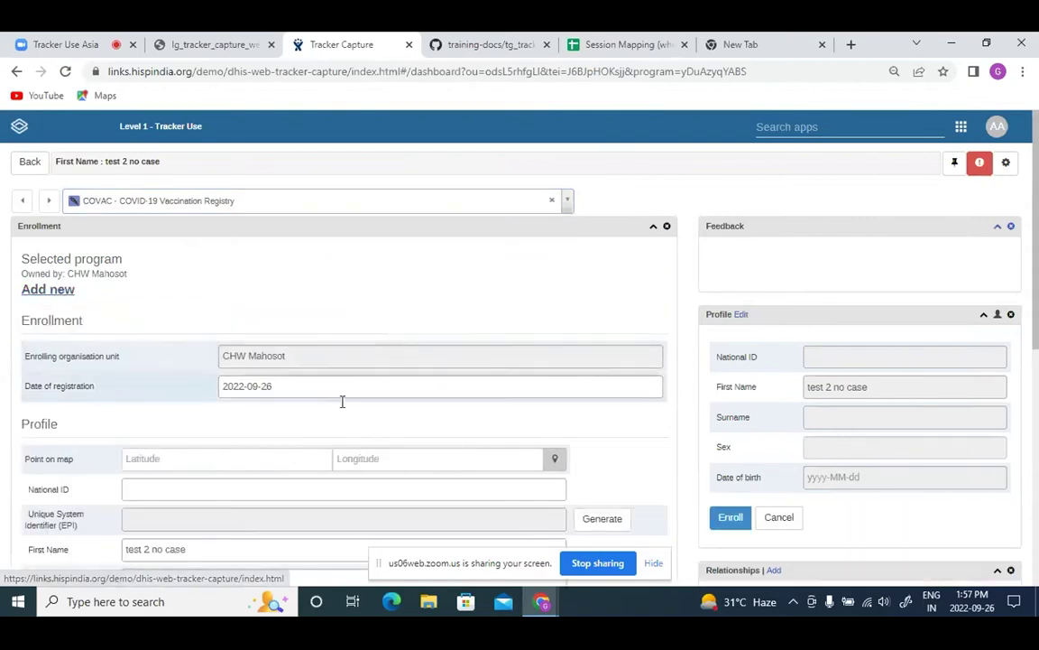
scroll(1037, 359, "down", 2)
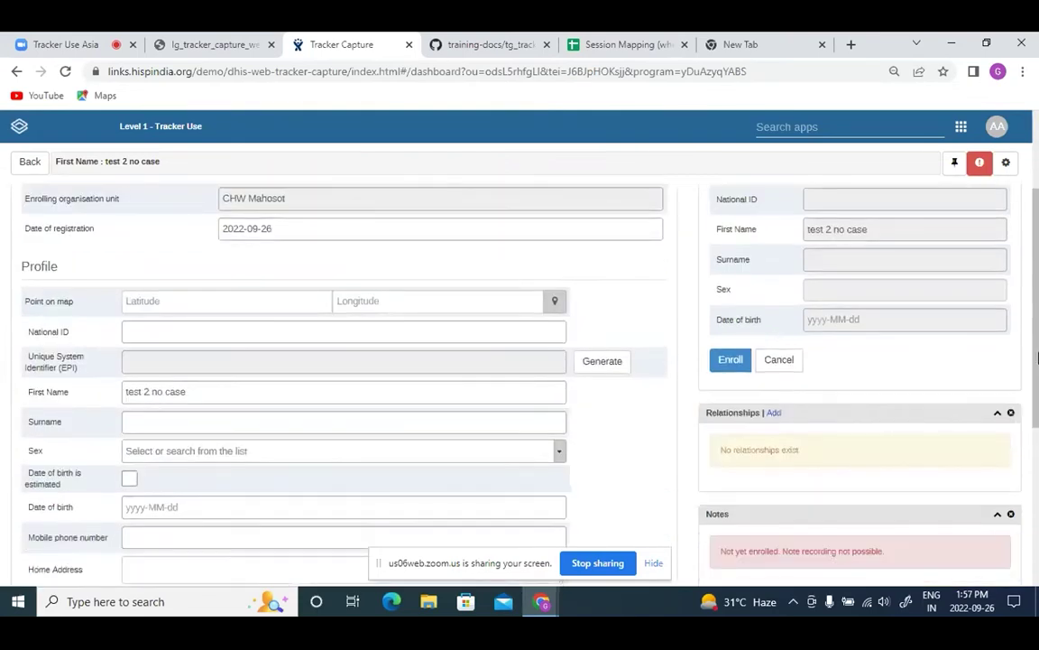
scroll(1037, 358, "down", 2)
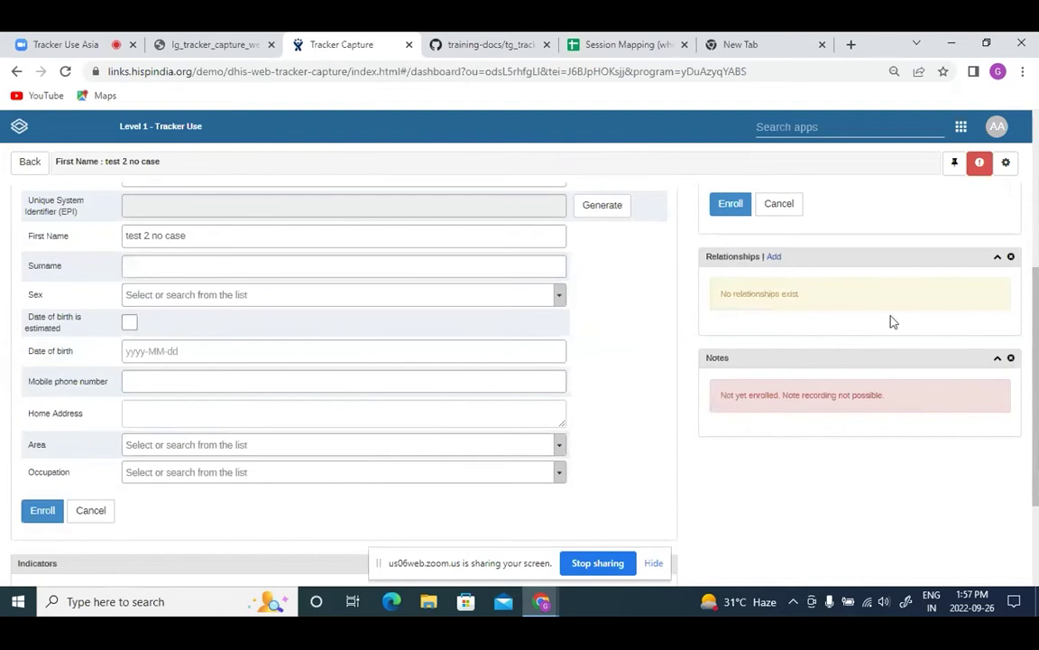
left_click(608, 208)
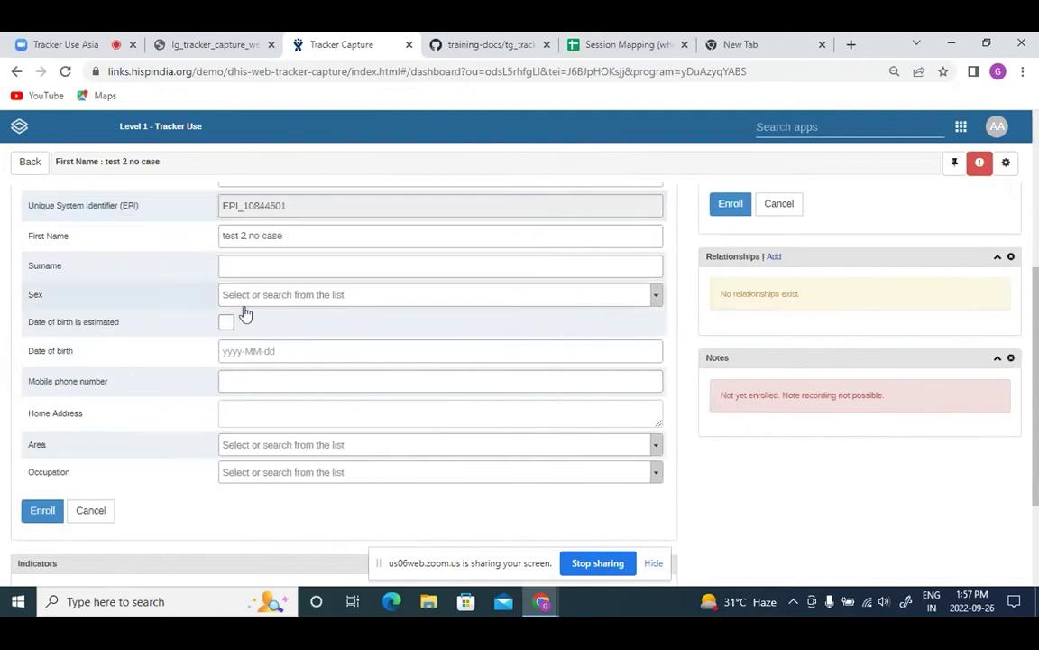
left_click(280, 351)
left_click(126, 355)
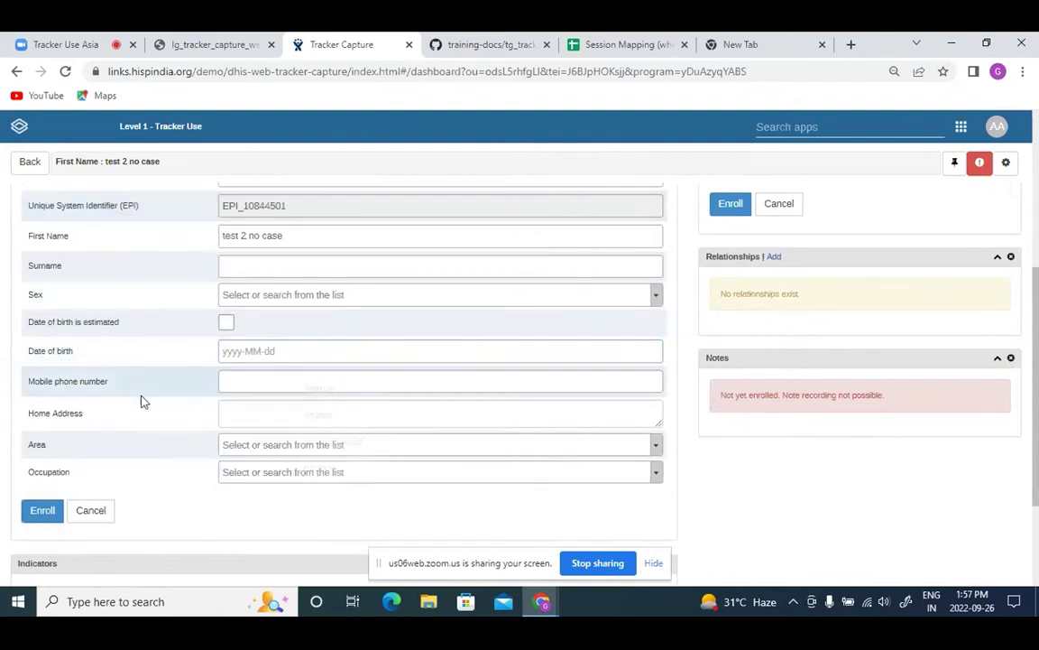
left_click(40, 514)
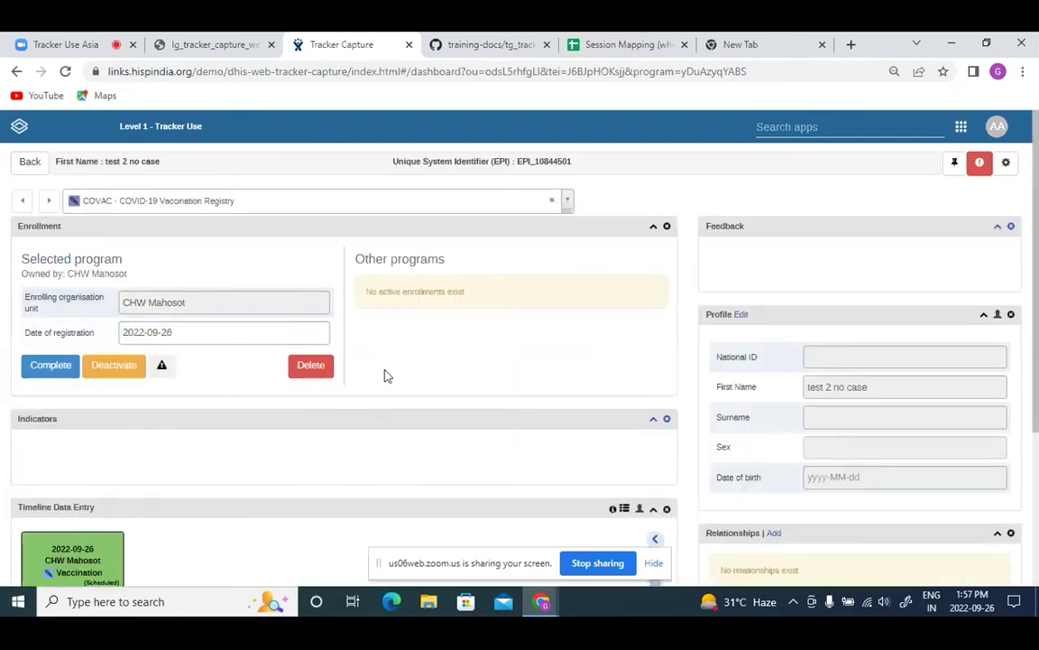
left_click_drag(1030, 191, 1038, 217)
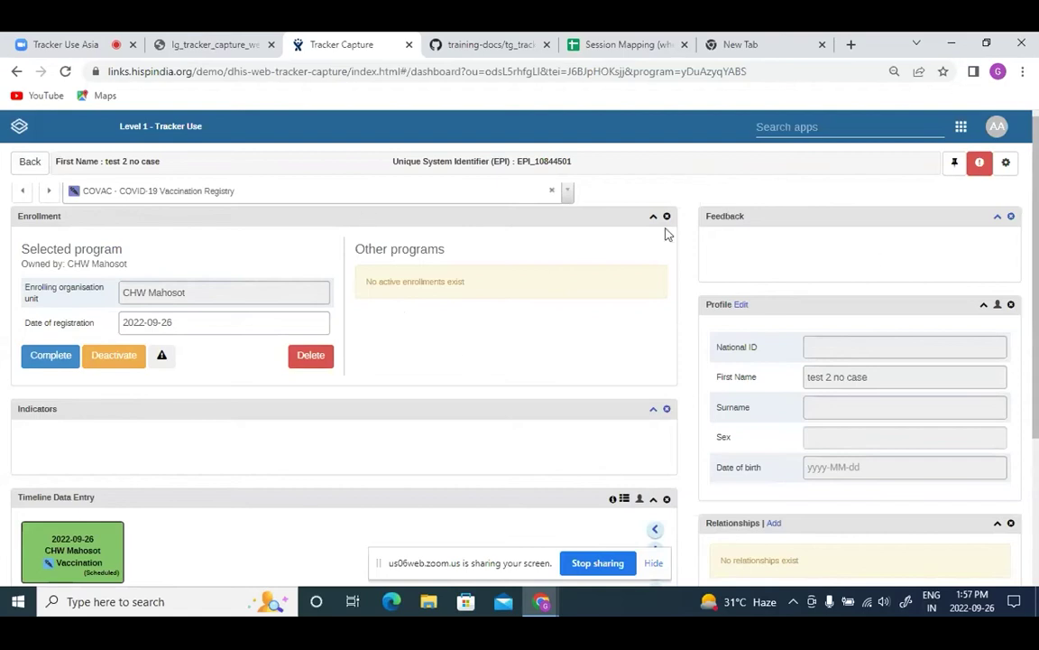
mouse_move(76, 565)
left_click(216, 40)
Scroll the learner's guide to Exercise 4, then return to the Tracker Capture course page
scroll(612, 408, "down", 2)
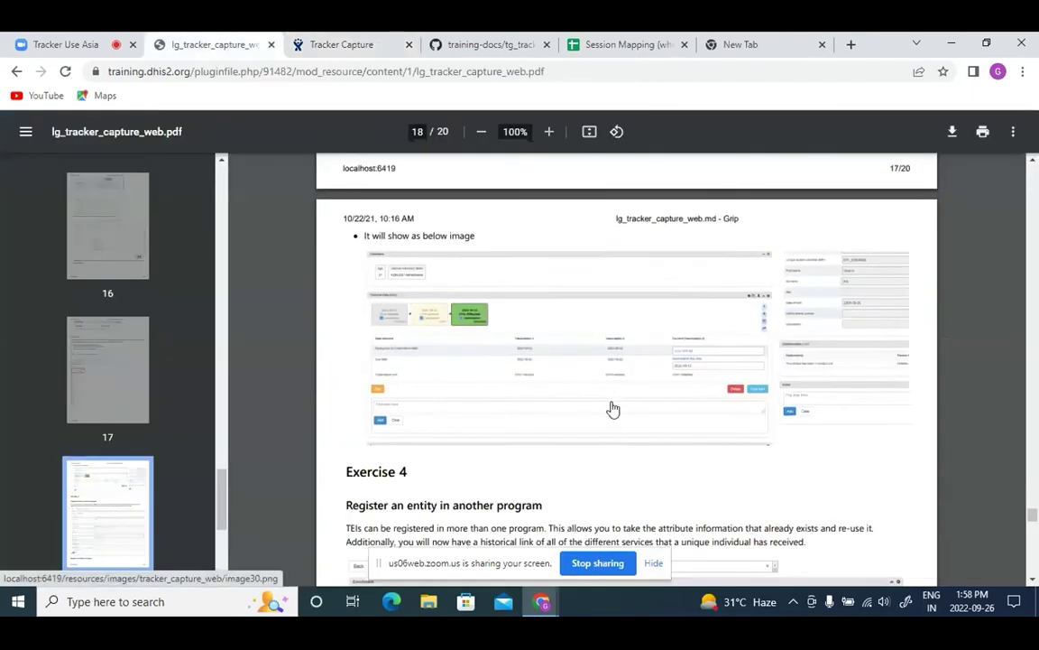
scroll(613, 409, "down", 4)
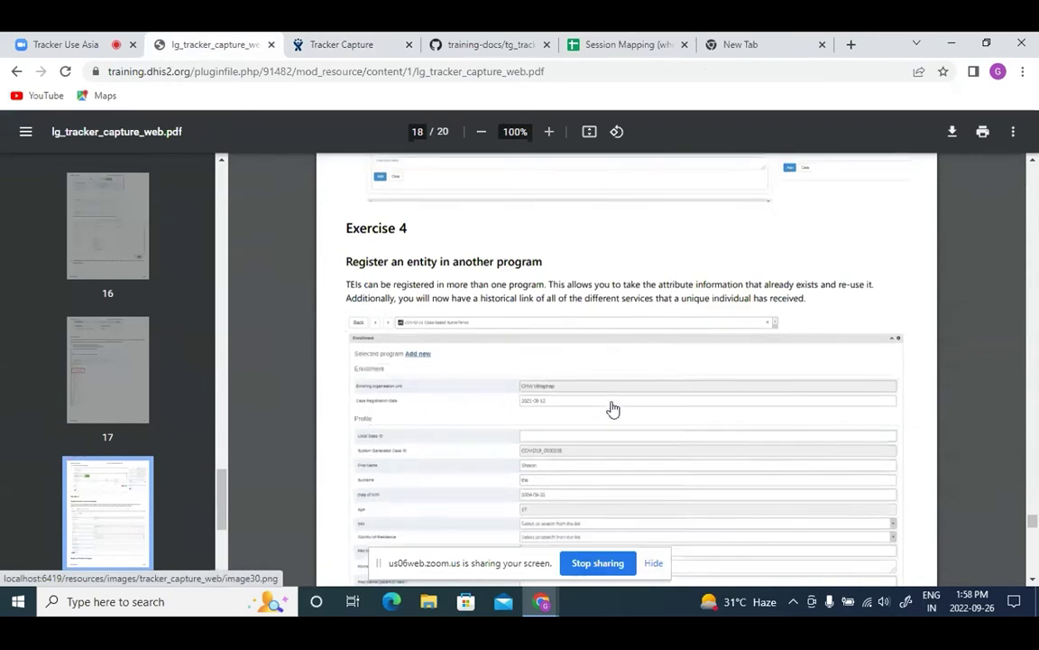
scroll(612, 409, "down", 1)
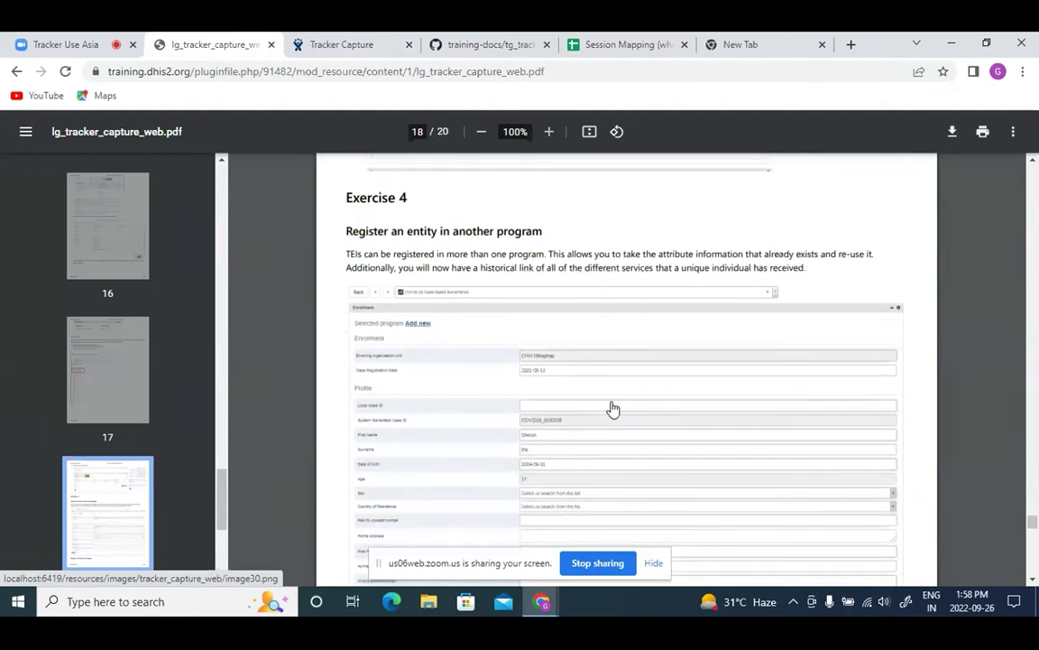
scroll(613, 409, "down", 1)
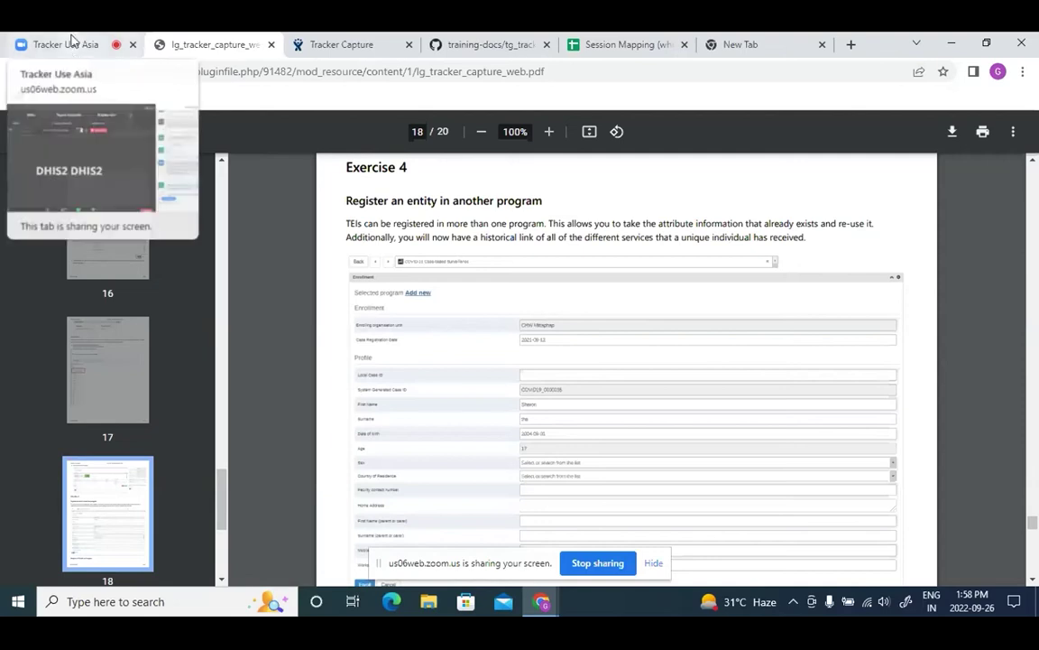
left_click(600, 564)
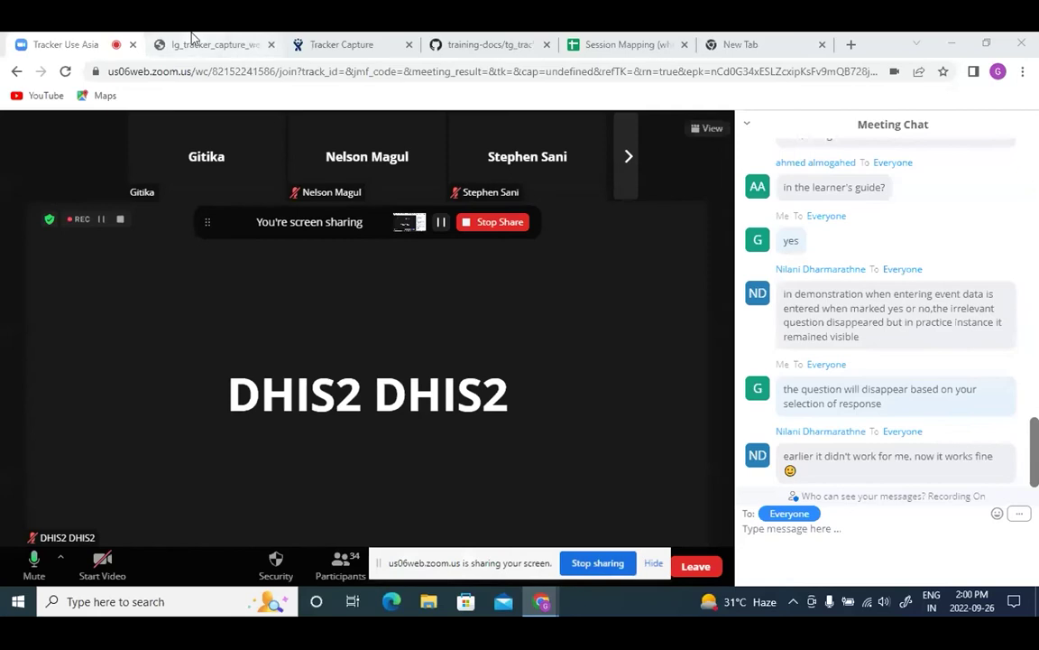
left_click(192, 40)
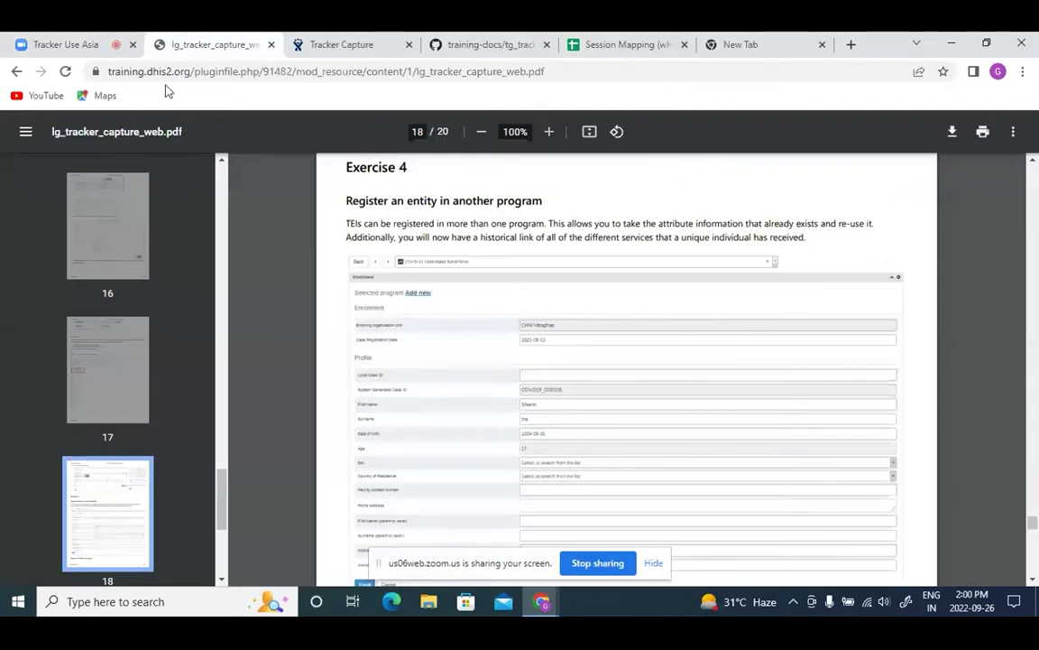
left_click(15, 72)
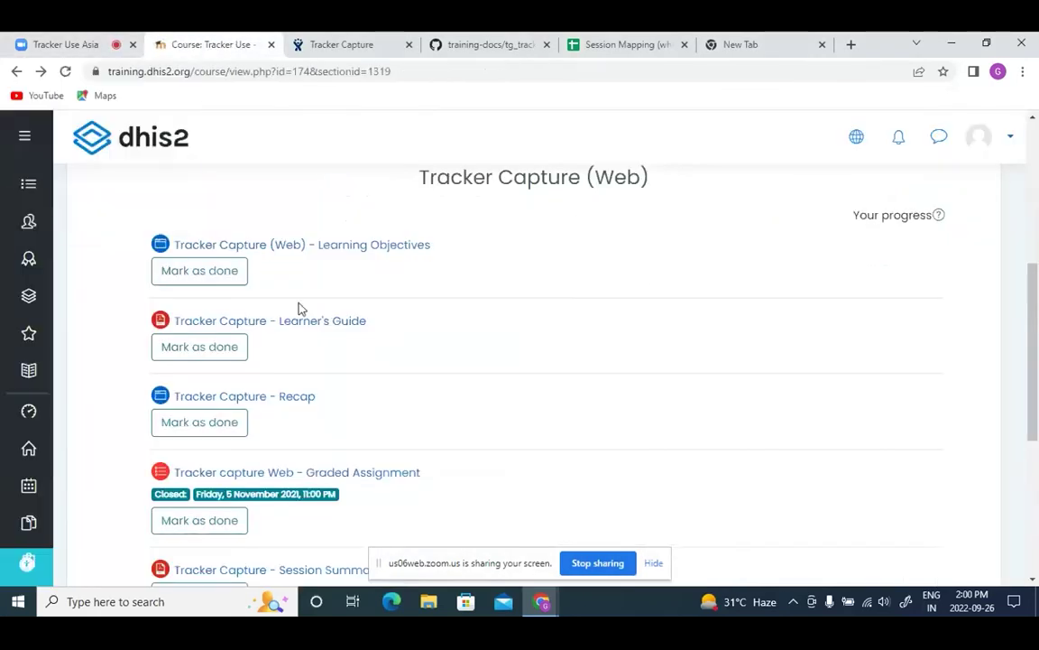
Open the Tracker Capture - Recap page in the Moodle course and bring its summary slide into view
scroll(1037, 352, "down", 2)
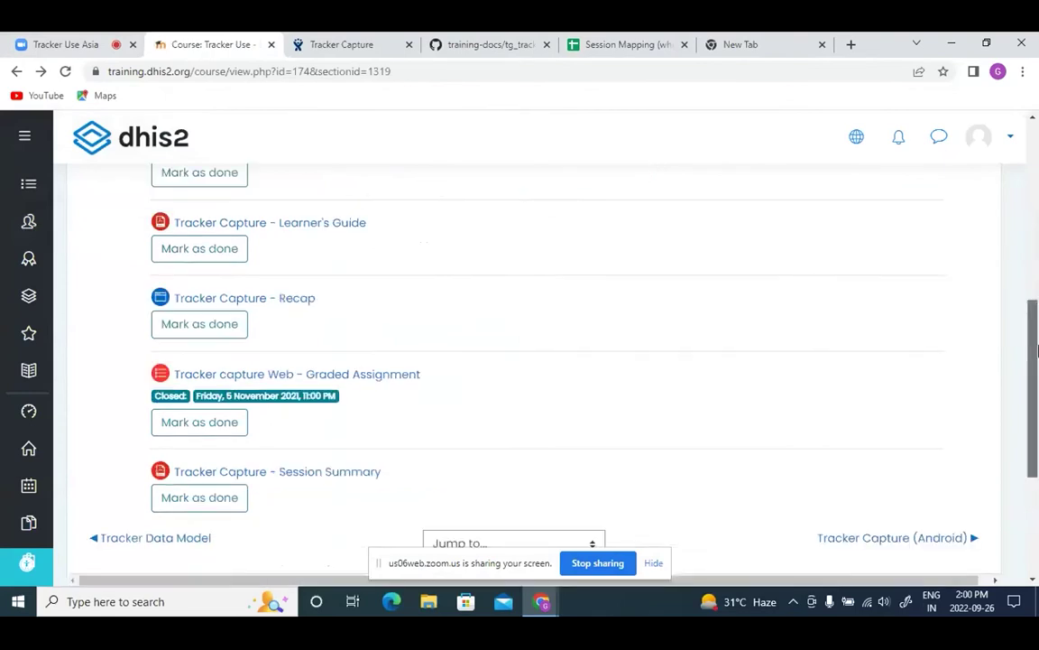
scroll(1037, 352, "down", 1)
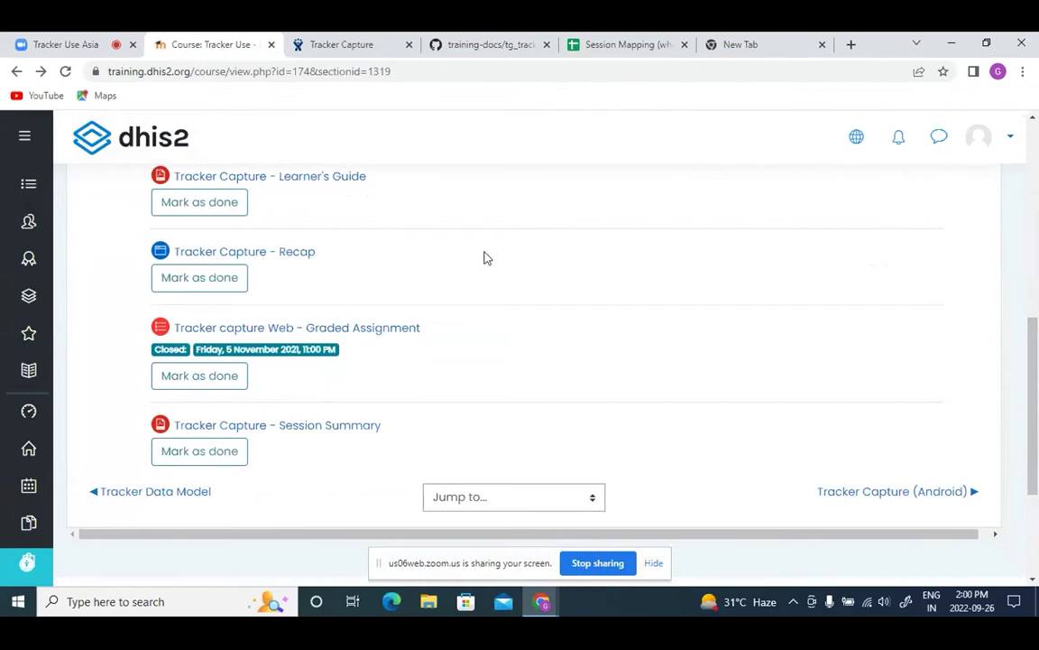
left_click(302, 256)
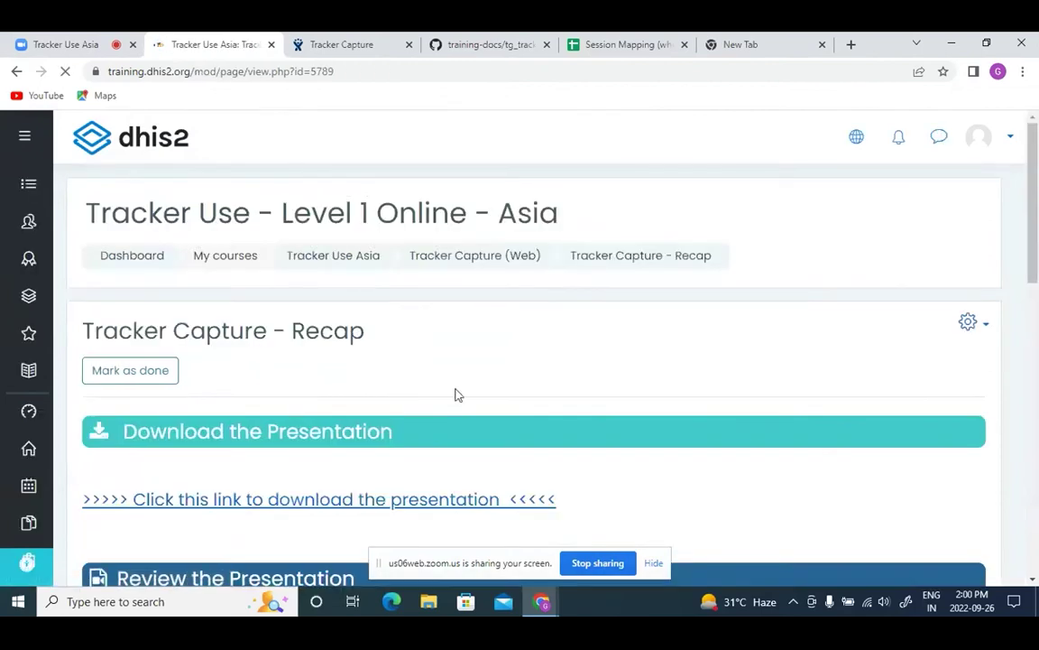
scroll(624, 439, "down", 5)
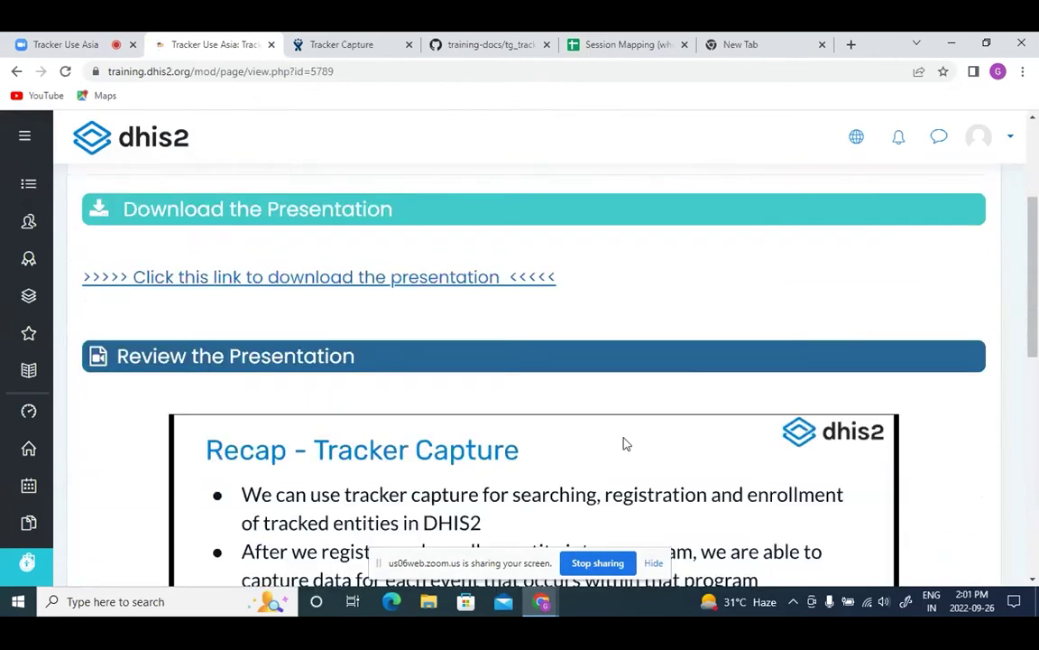
scroll(624, 439, "down", 1)
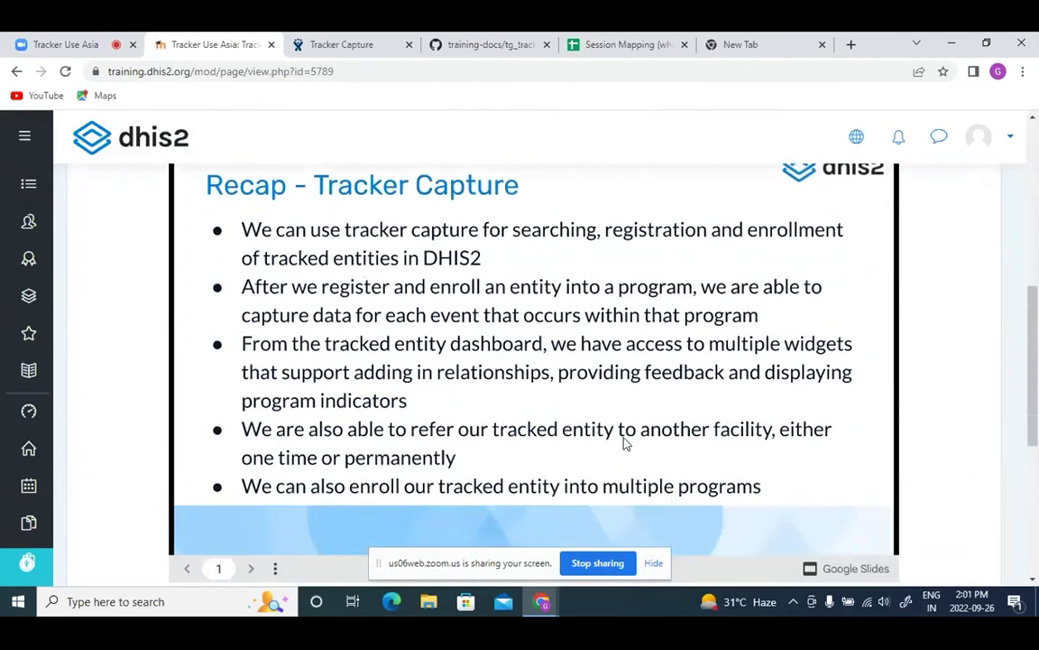